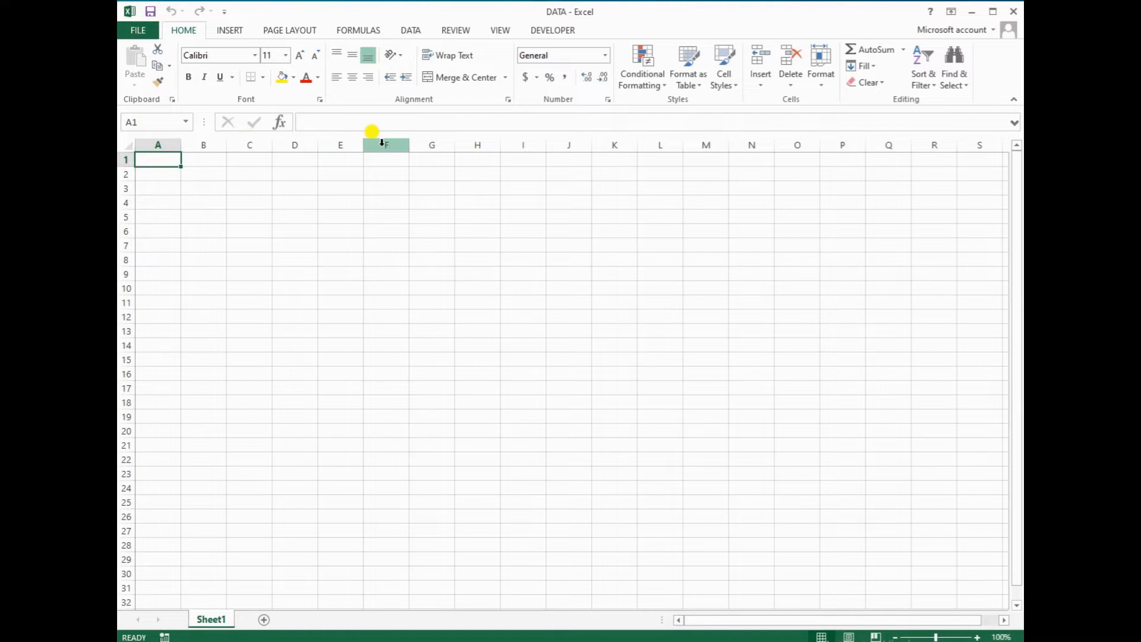
Set columns C and F to a column width of 22
{"action": "left_click", "coordinate": [253, 144]}
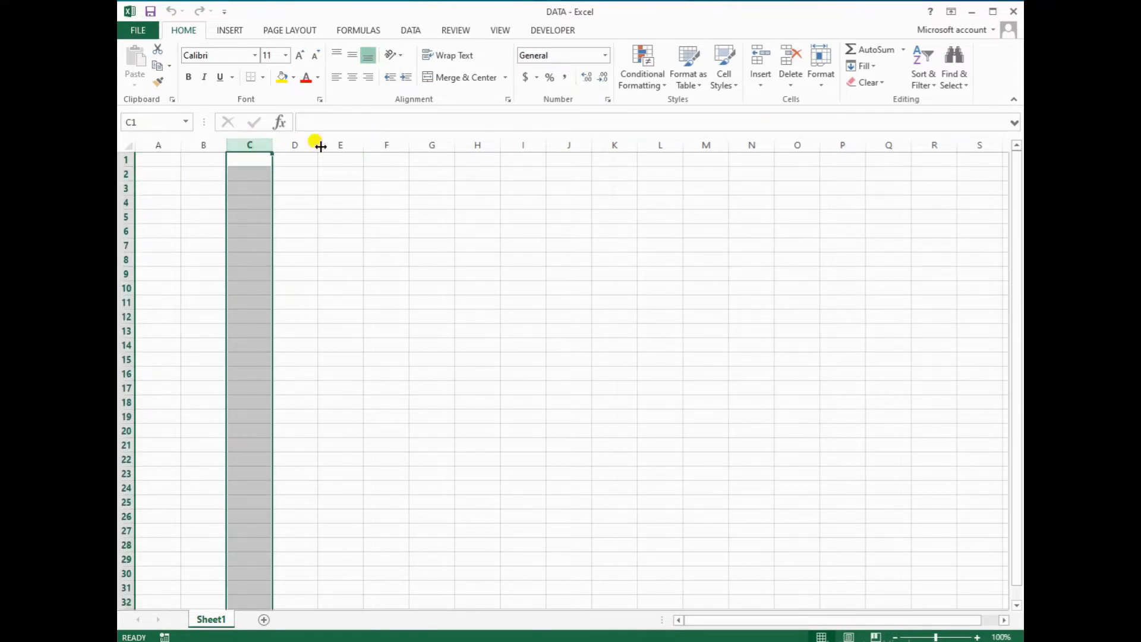
{"action": "left_click", "coordinate": [386, 145], "text": "ctrl"}
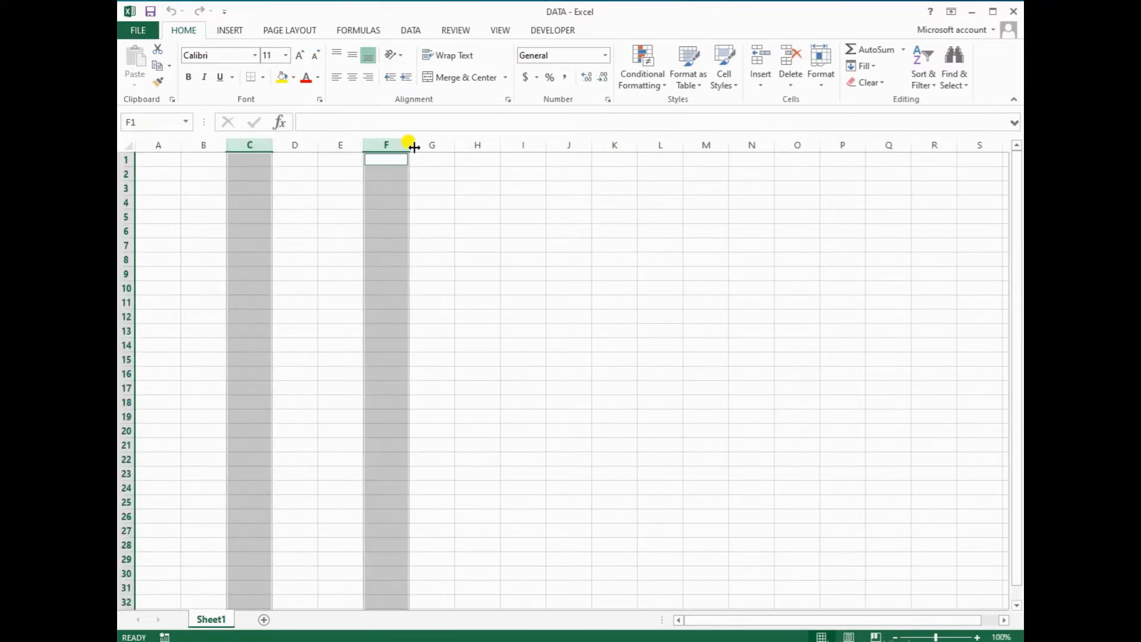
{"action": "left_click", "coordinate": [821, 81]}
{"action": "left_click", "coordinate": [830, 149]}
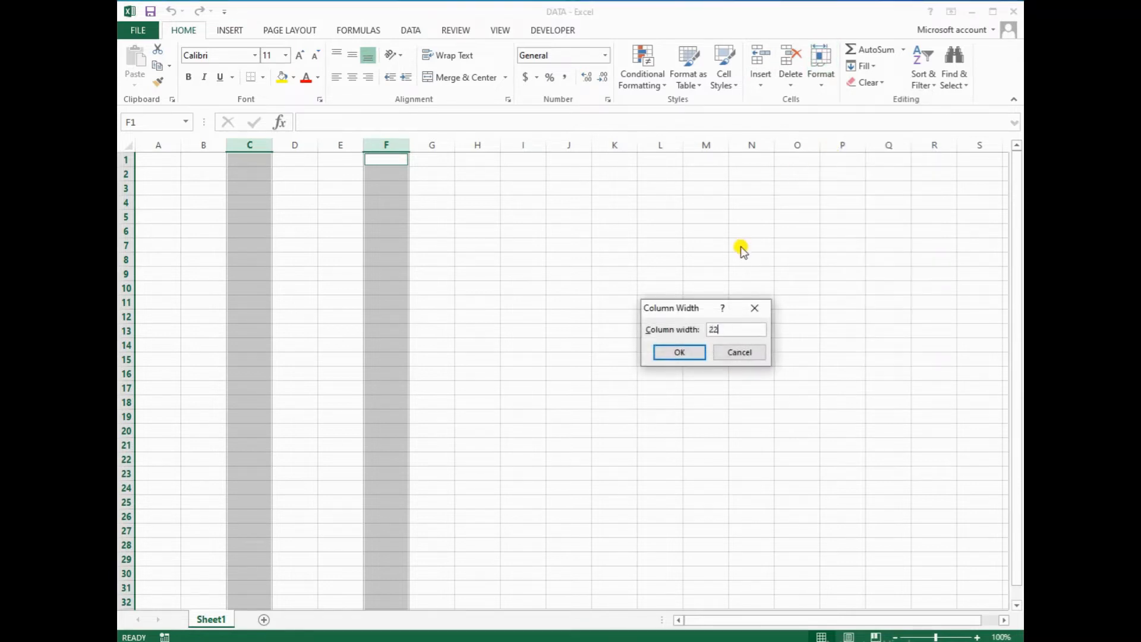
{"action": "type", "text": "22"}
{"action": "key", "text": "Return"}
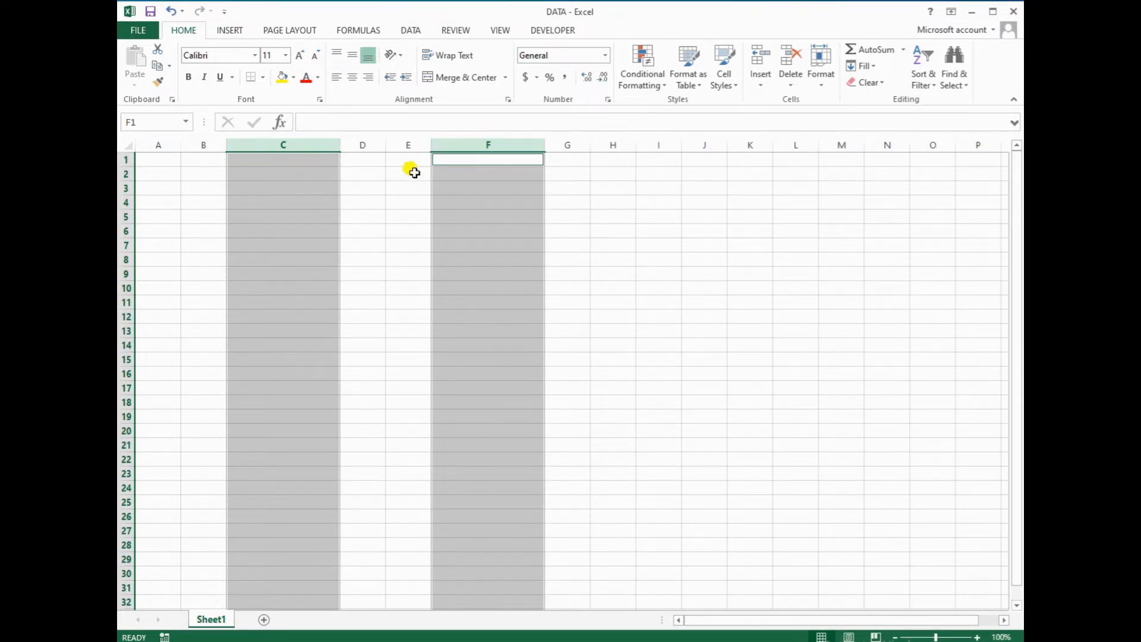
Set columns D and G to a column width of 28
{"action": "left_click", "coordinate": [409, 145]}
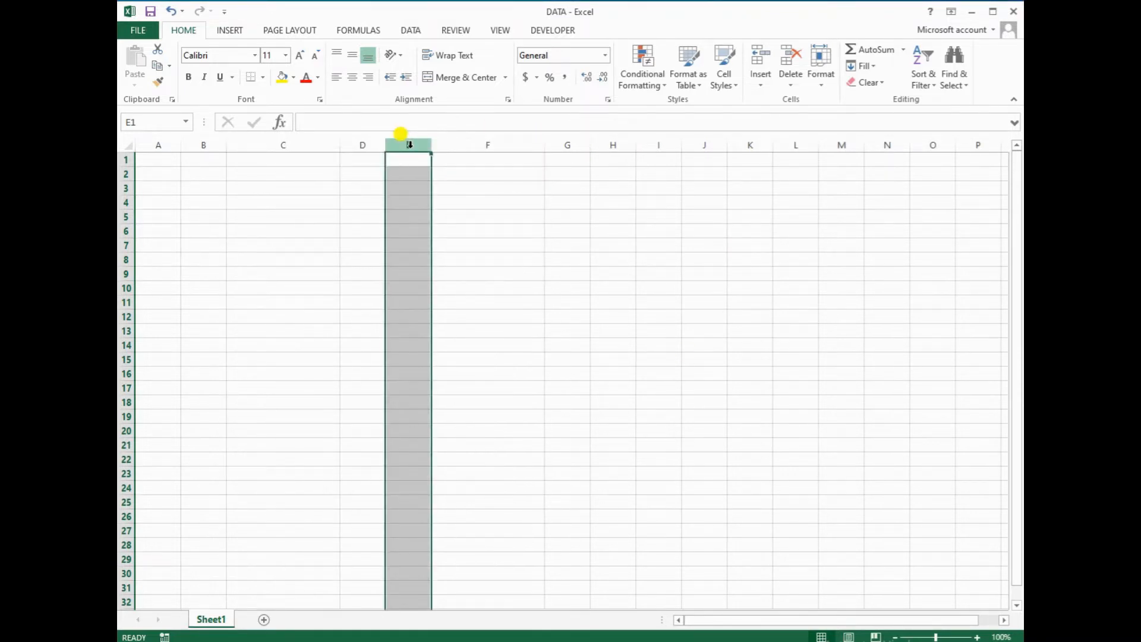
{"action": "left_click", "coordinate": [565, 144], "text": "ctrl"}
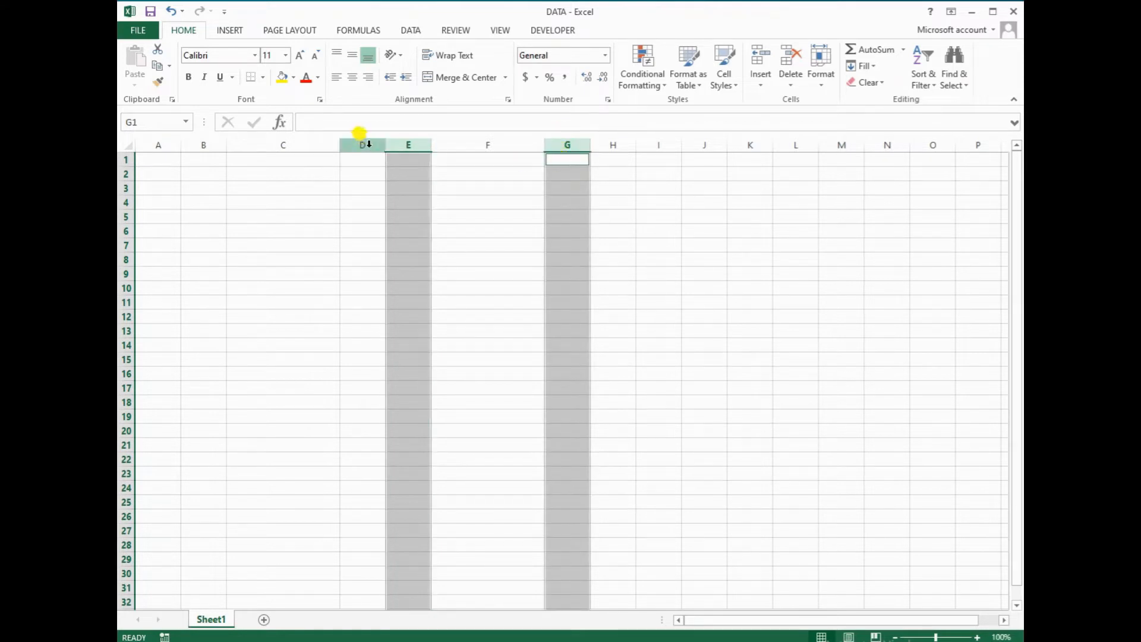
{"action": "left_click", "coordinate": [359, 142]}
{"action": "left_click", "coordinate": [564, 144], "text": "ctrl"}
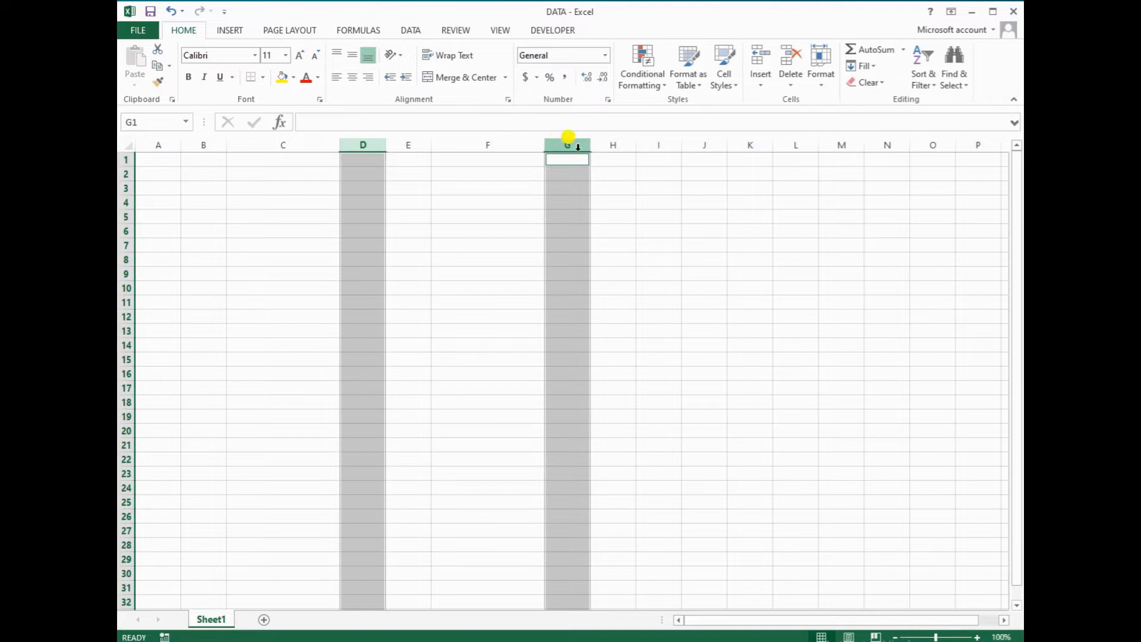
{"action": "left_click", "coordinate": [823, 86]}
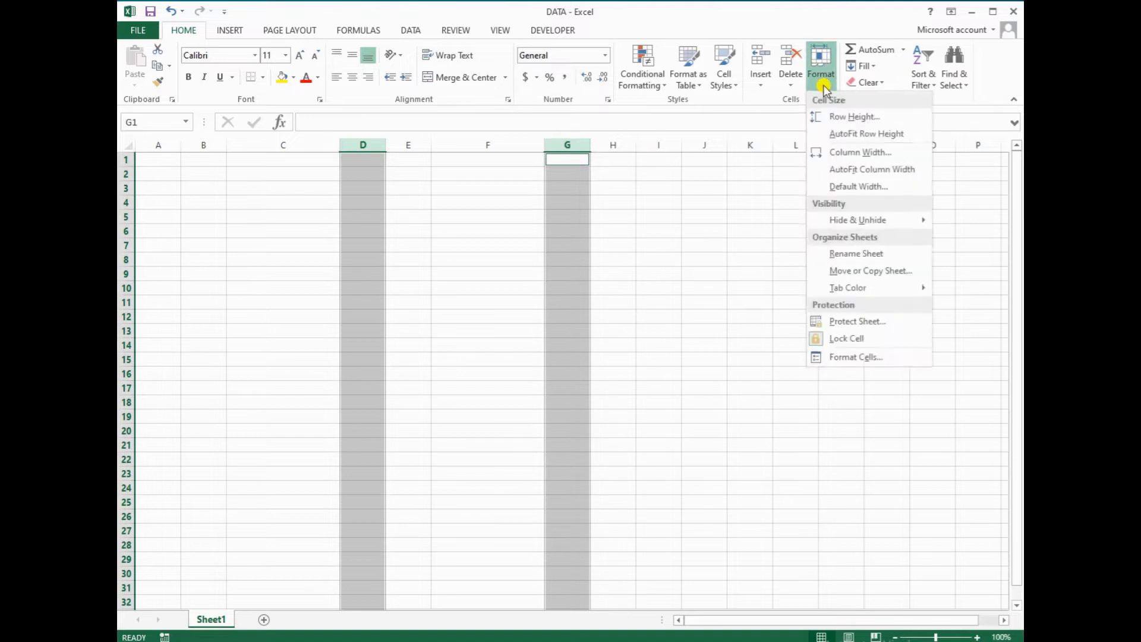
{"action": "left_click", "coordinate": [829, 152]}
{"action": "type", "text": "28"}
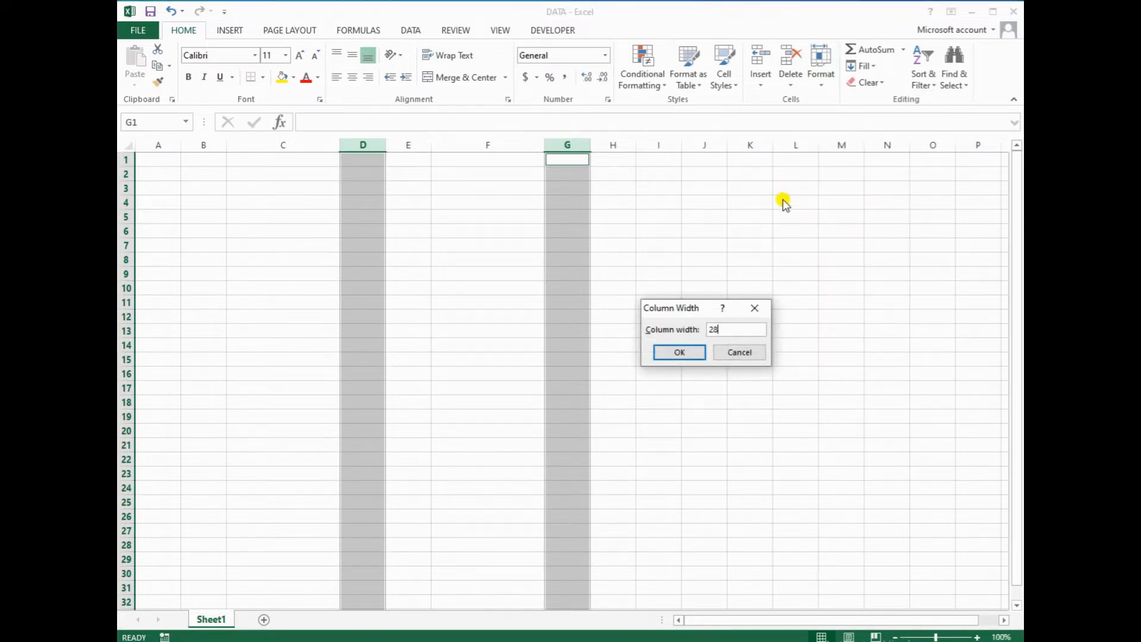
{"action": "key", "text": "Return"}
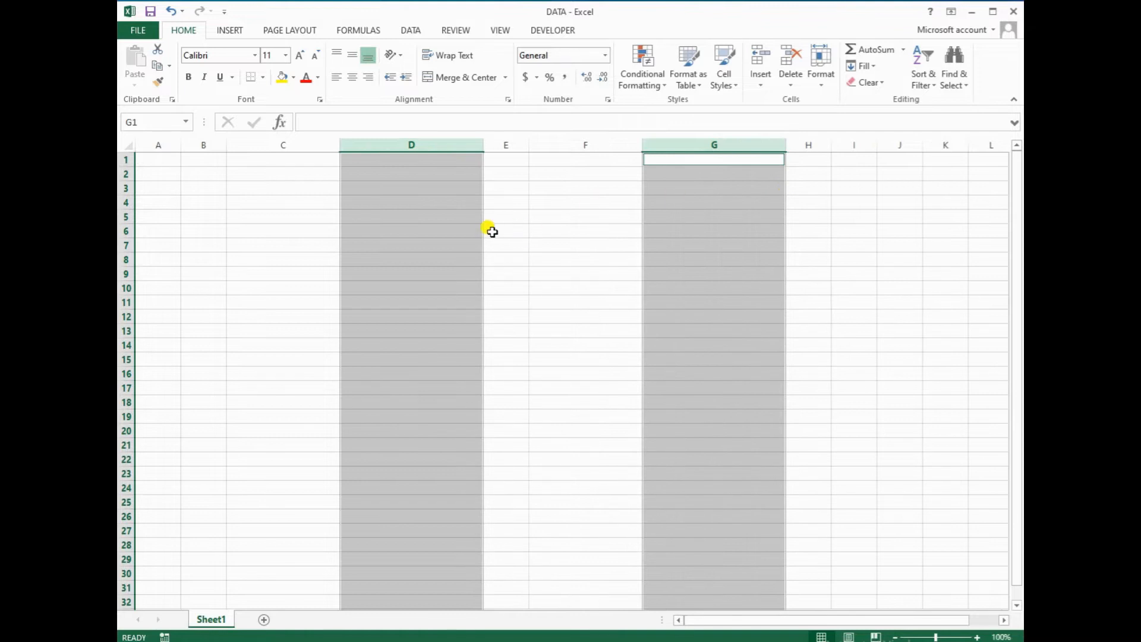
{"action": "left_click", "coordinate": [295, 257]}
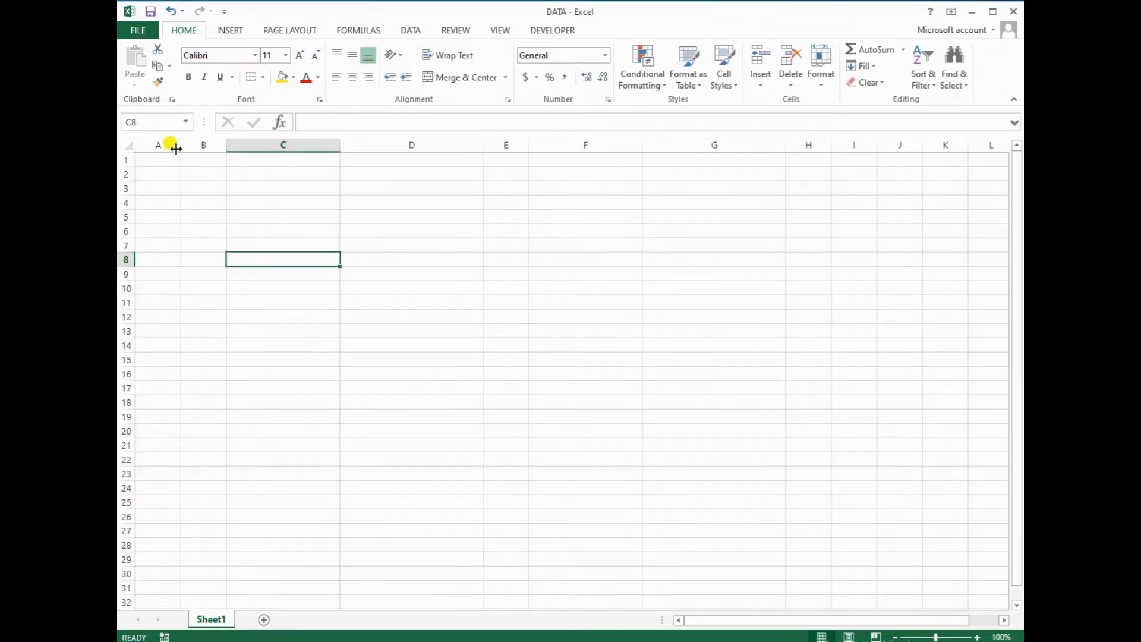
Widen column A slightly, merge and centre A1:L3, and open its gradient fill effects
{"action": "left_click_drag", "start_coordinate": [181, 147], "coordinate": [985, 194]}
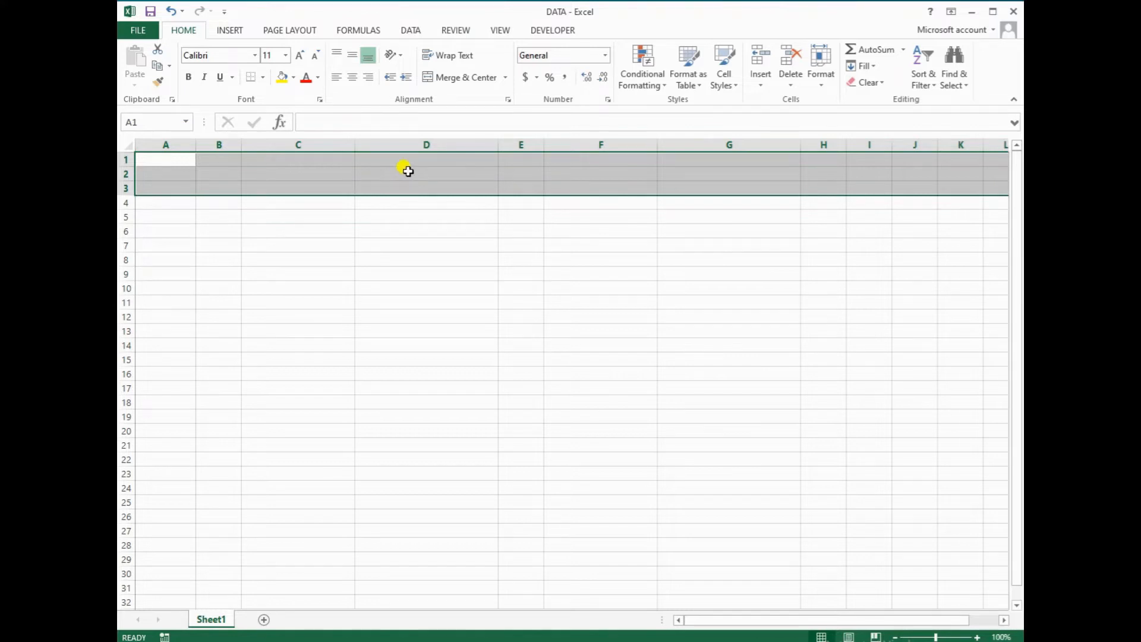
{"action": "left_click", "coordinate": [446, 82]}
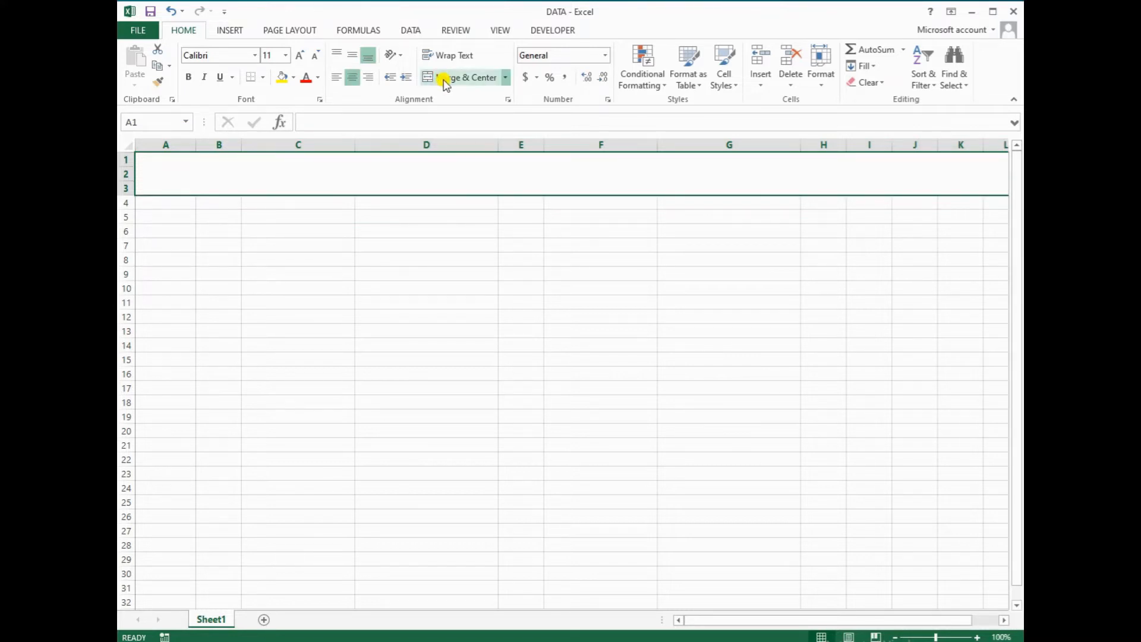
{"action": "left_click", "coordinate": [321, 100]}
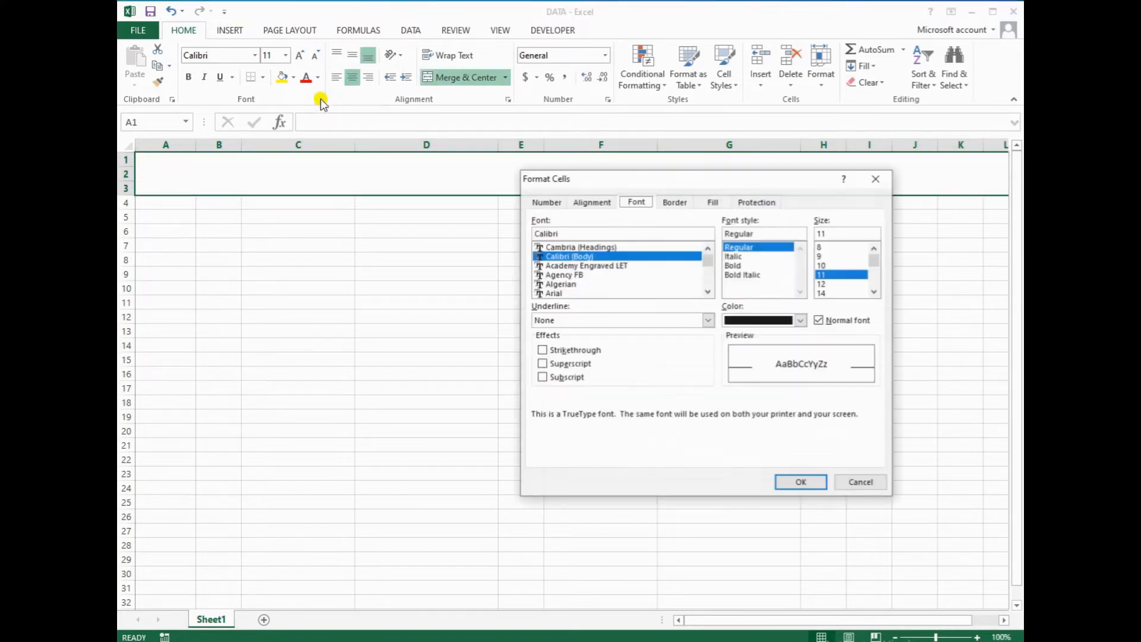
{"action": "left_click", "coordinate": [713, 202]}
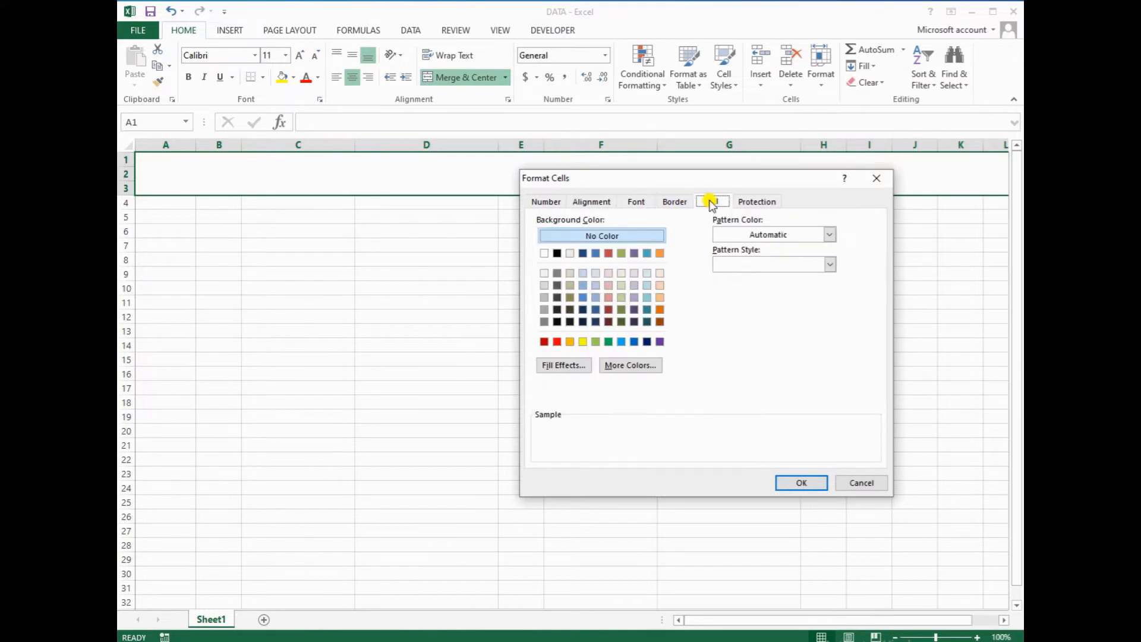
{"action": "left_click", "coordinate": [555, 365]}
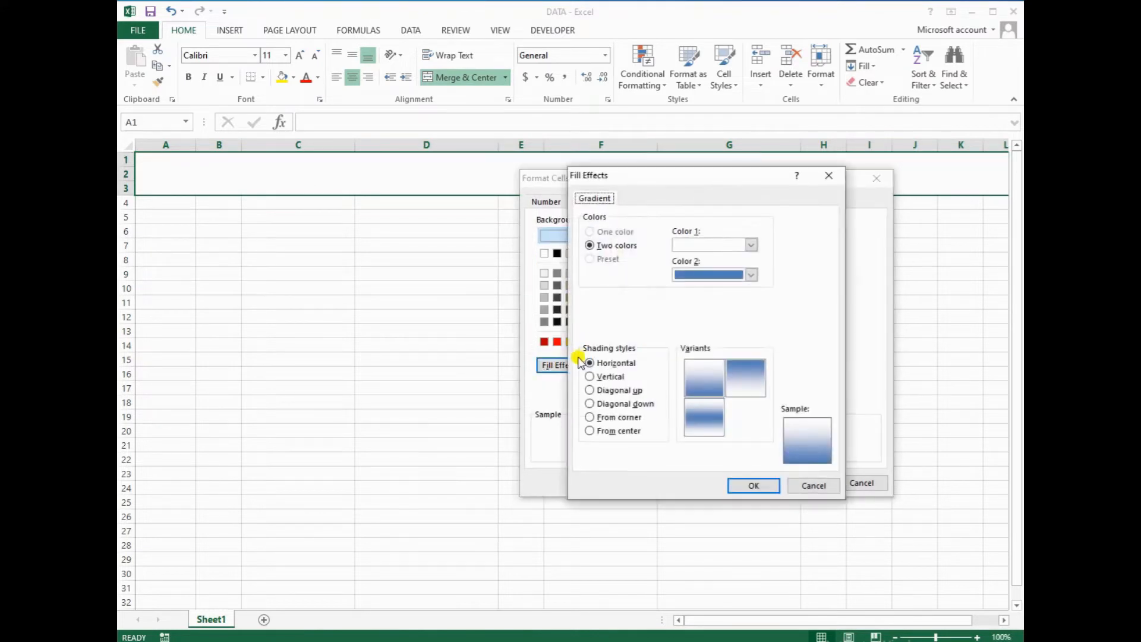
Give the header a two-colour light blue to blue gradient, then select A4:L31
{"action": "left_click", "coordinate": [751, 245]}
{"action": "left_click", "coordinate": [727, 297]}
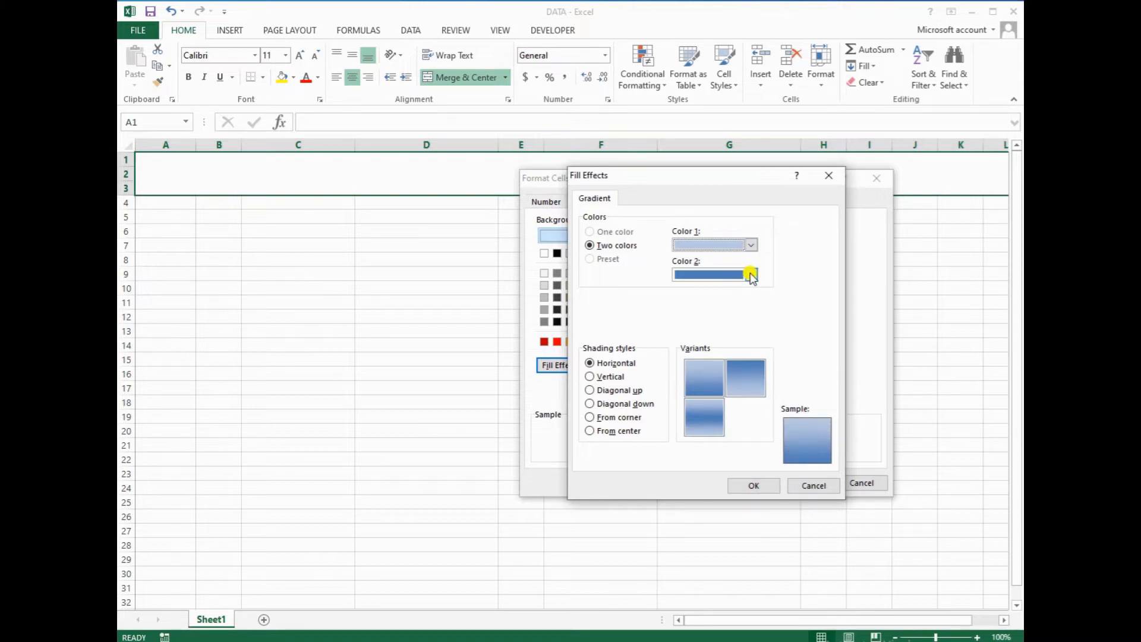
{"action": "left_click", "coordinate": [751, 275]}
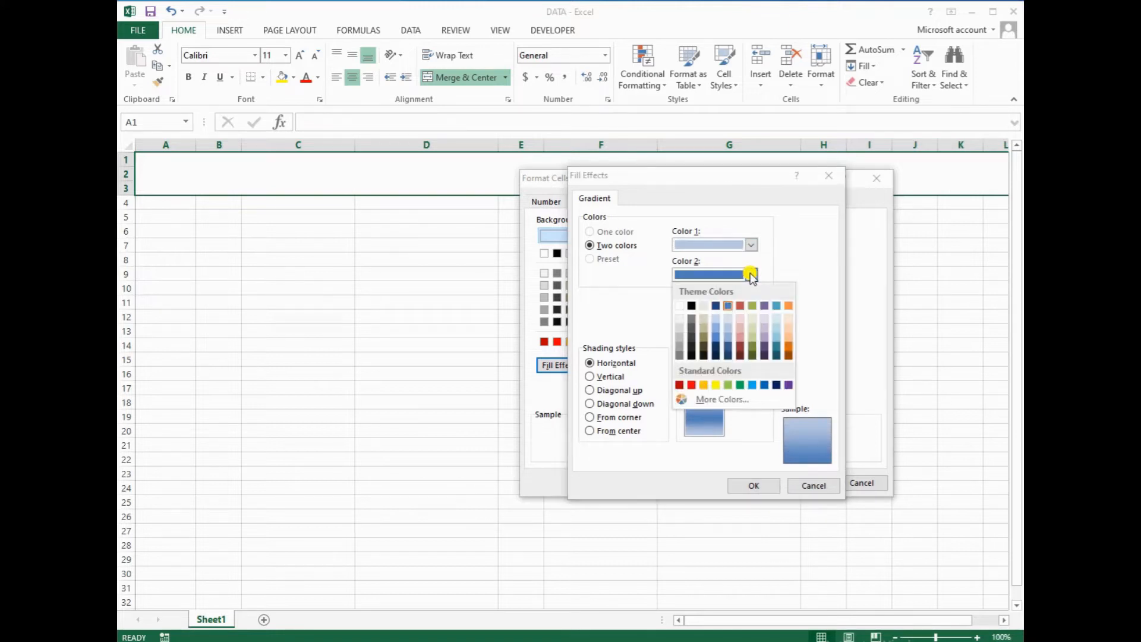
{"action": "left_click", "coordinate": [729, 306]}
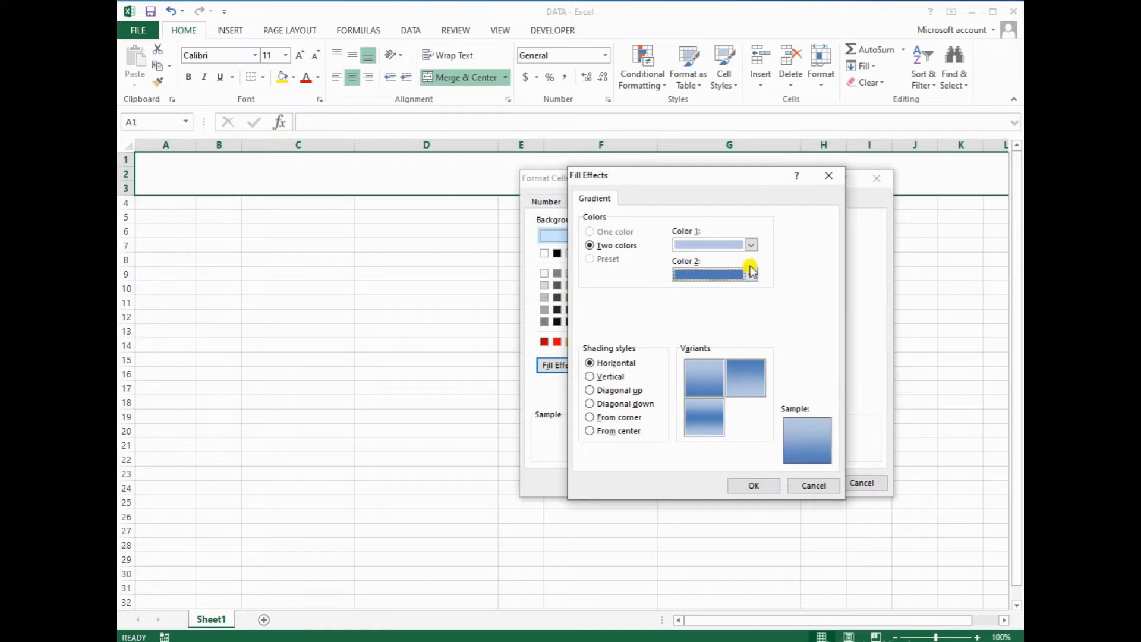
{"action": "left_click", "coordinate": [740, 386]}
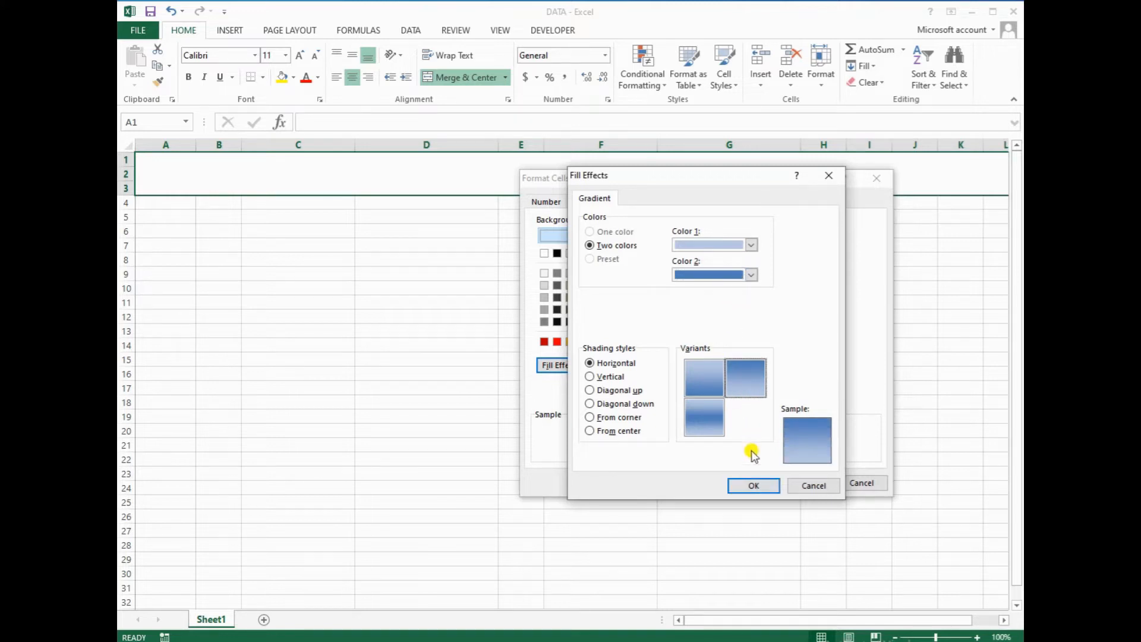
{"action": "left_click", "coordinate": [753, 486]}
{"action": "left_click", "coordinate": [787, 485]}
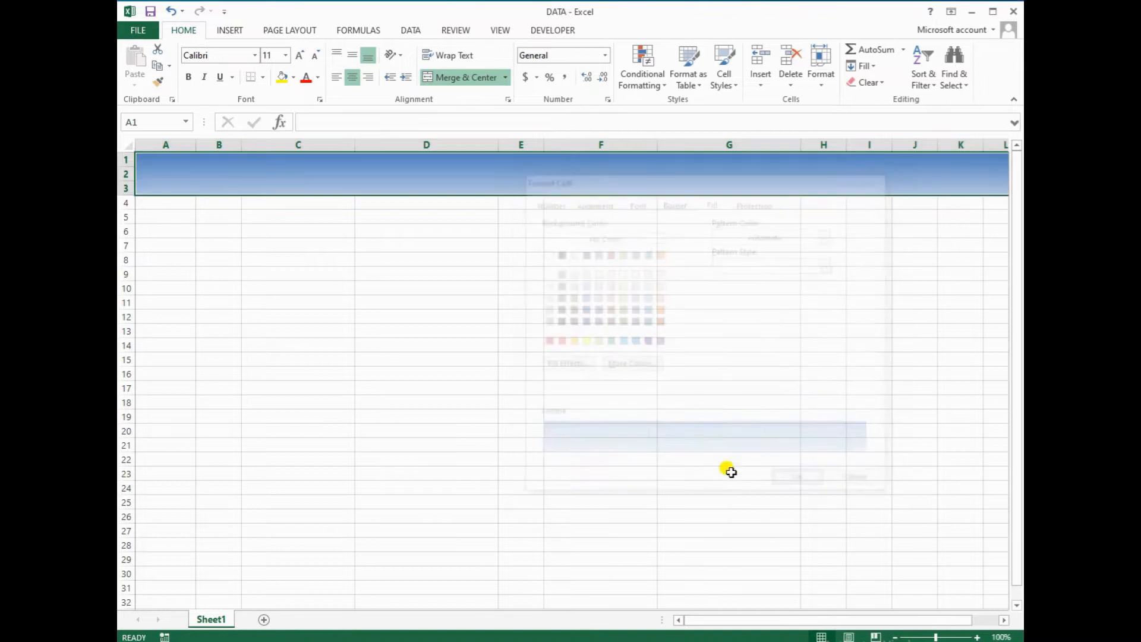
{"action": "left_click_drag", "start_coordinate": [154, 203], "coordinate": [991, 601]}
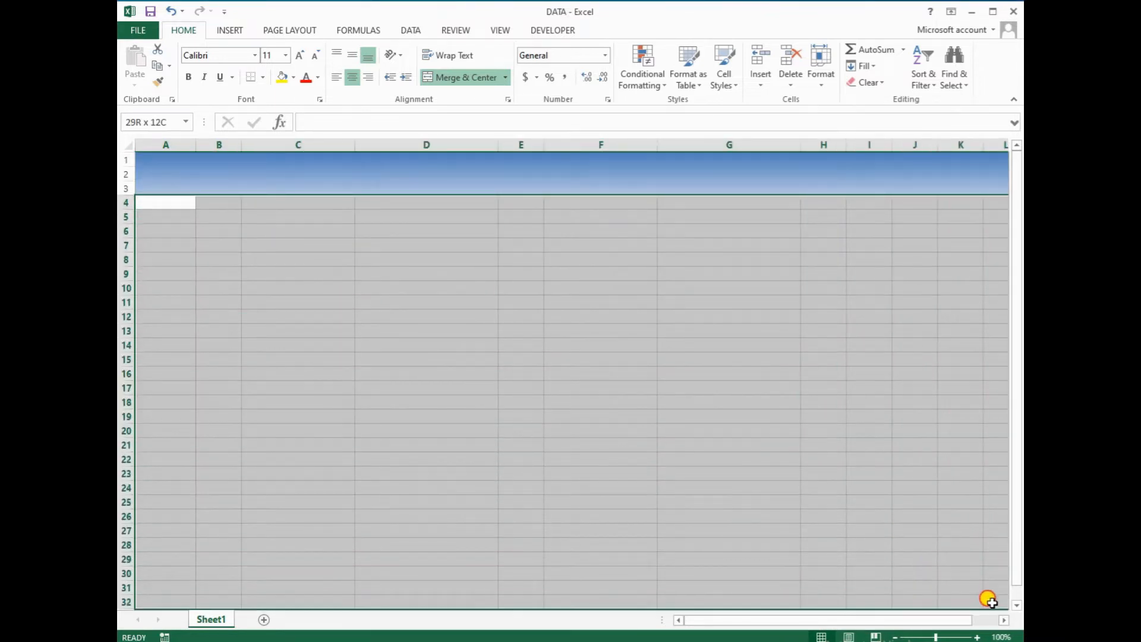
Fill A4:L31 with a plain light blue using the same colour for both gradient colours
{"action": "left_click", "coordinate": [320, 101]}
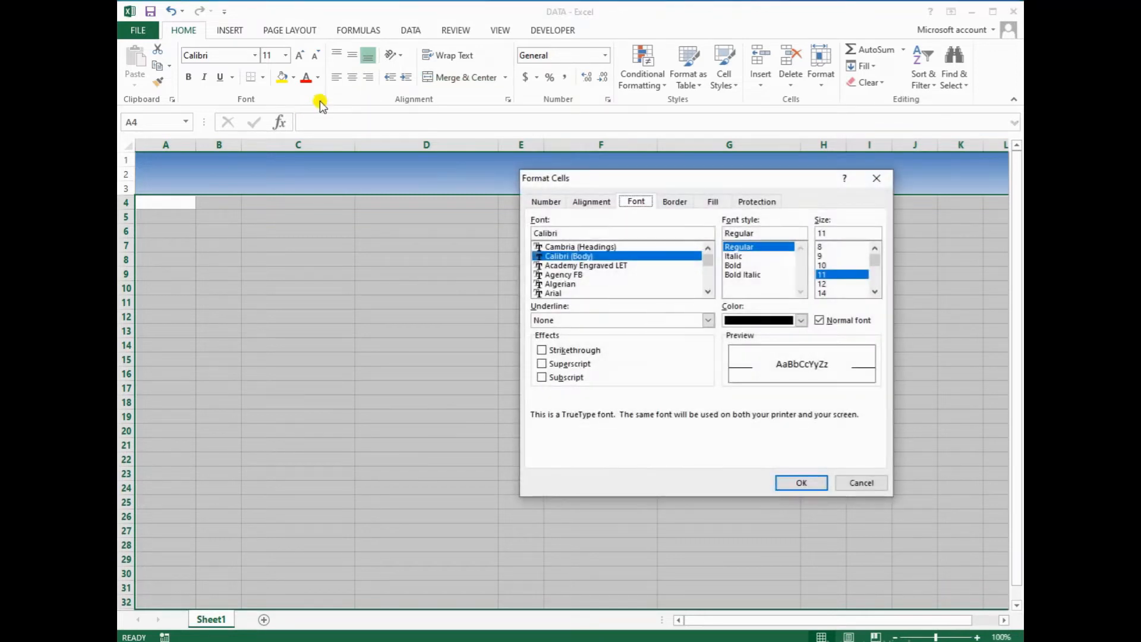
{"action": "left_click", "coordinate": [710, 202]}
{"action": "left_click", "coordinate": [555, 364]}
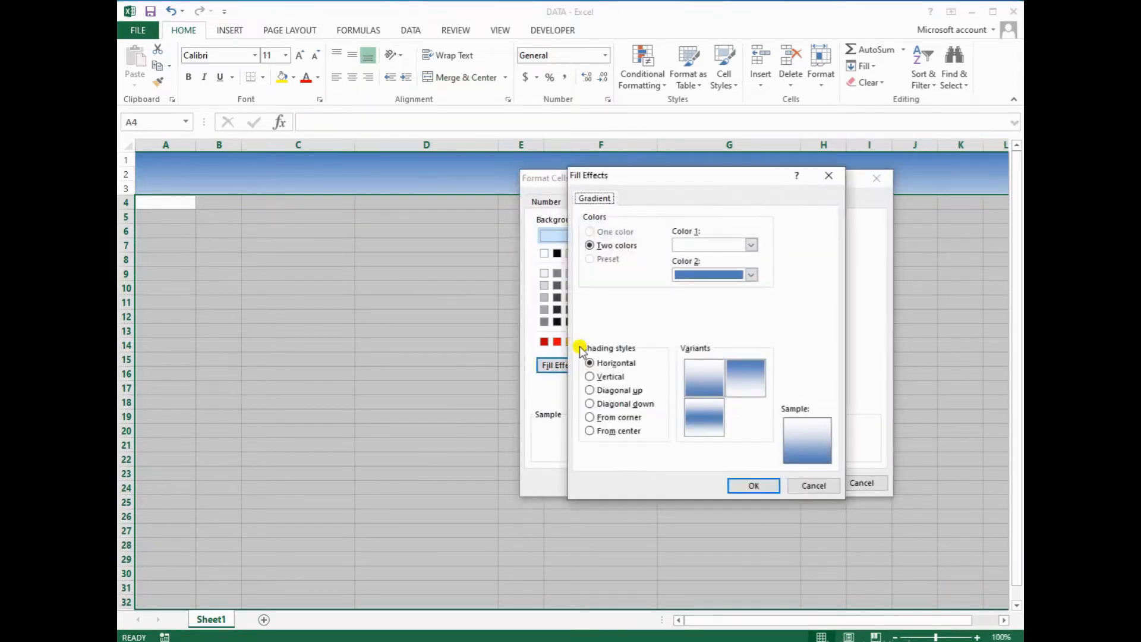
{"action": "left_click", "coordinate": [750, 244]}
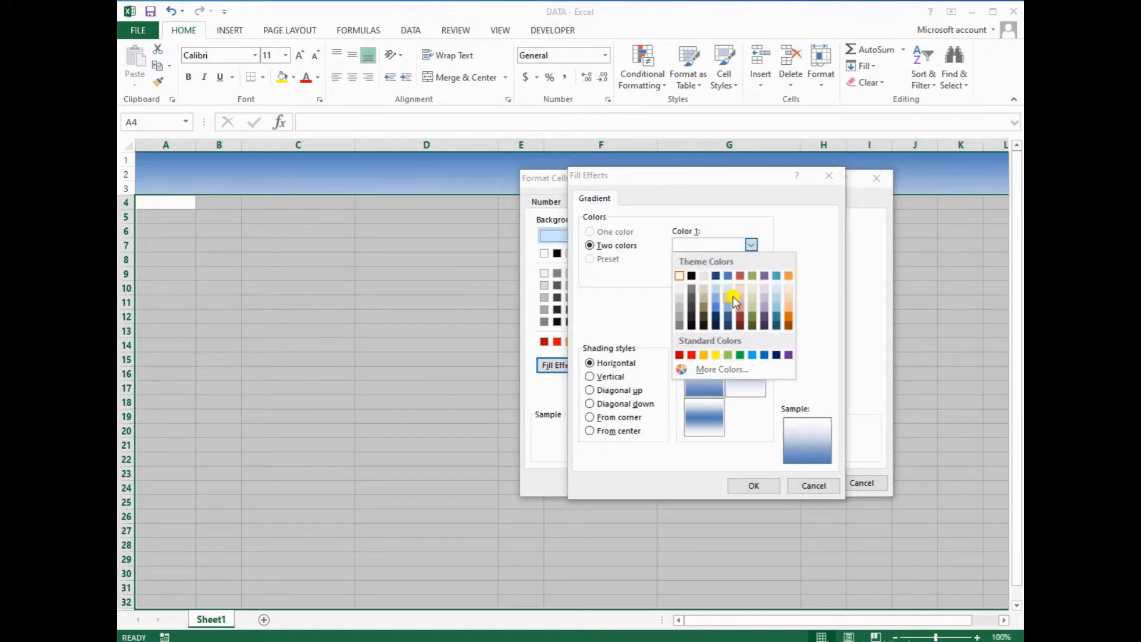
{"action": "left_click", "coordinate": [729, 299]}
{"action": "left_click", "coordinate": [751, 274]}
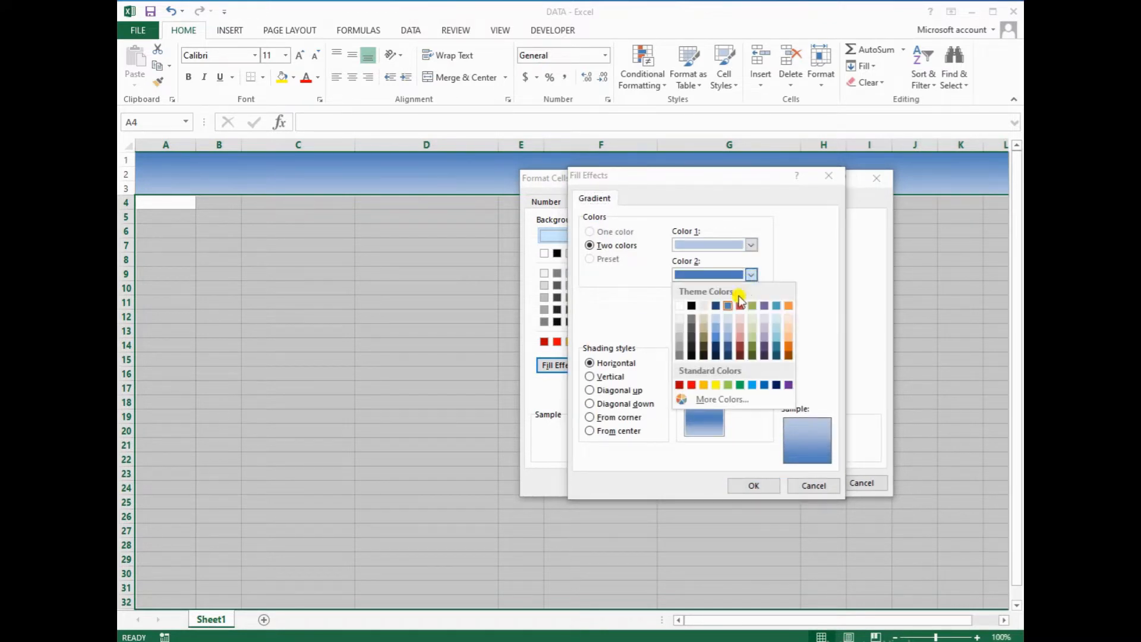
{"action": "left_click", "coordinate": [729, 325]}
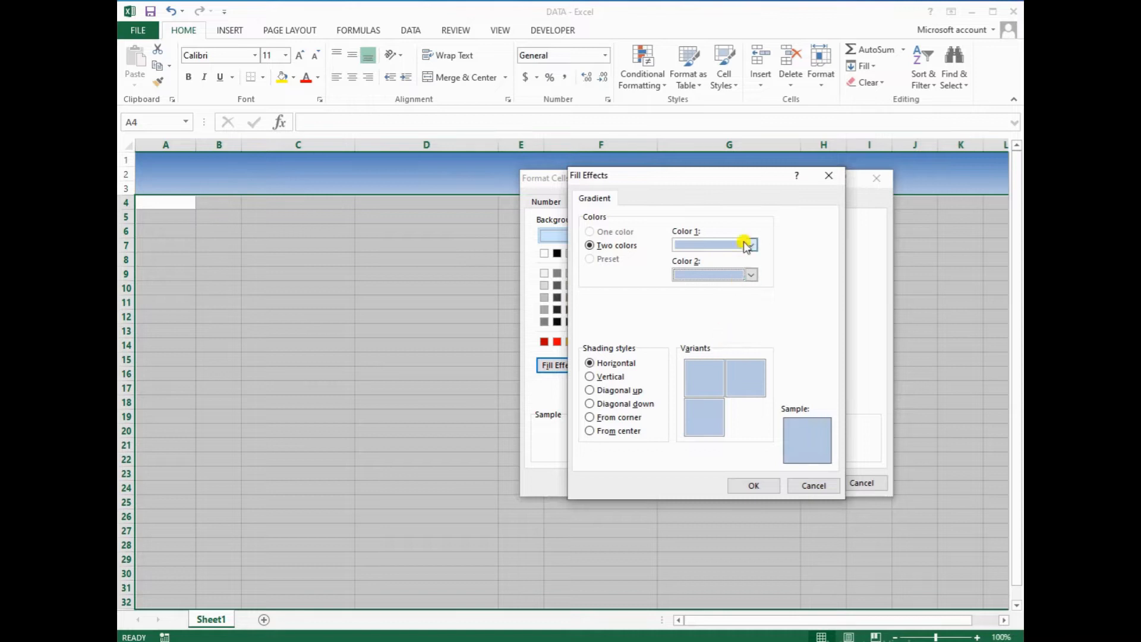
{"action": "left_click", "coordinate": [754, 484]}
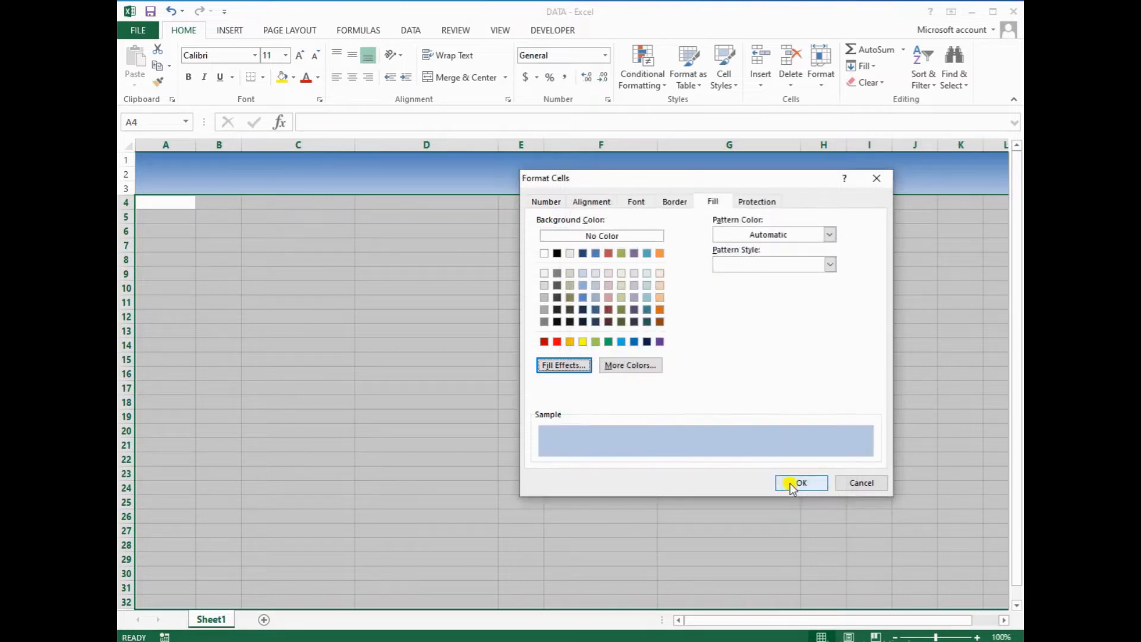
{"action": "left_click", "coordinate": [795, 482]}
Deselect the area and start editing the merged header cell
{"action": "left_click", "coordinate": [475, 401]}
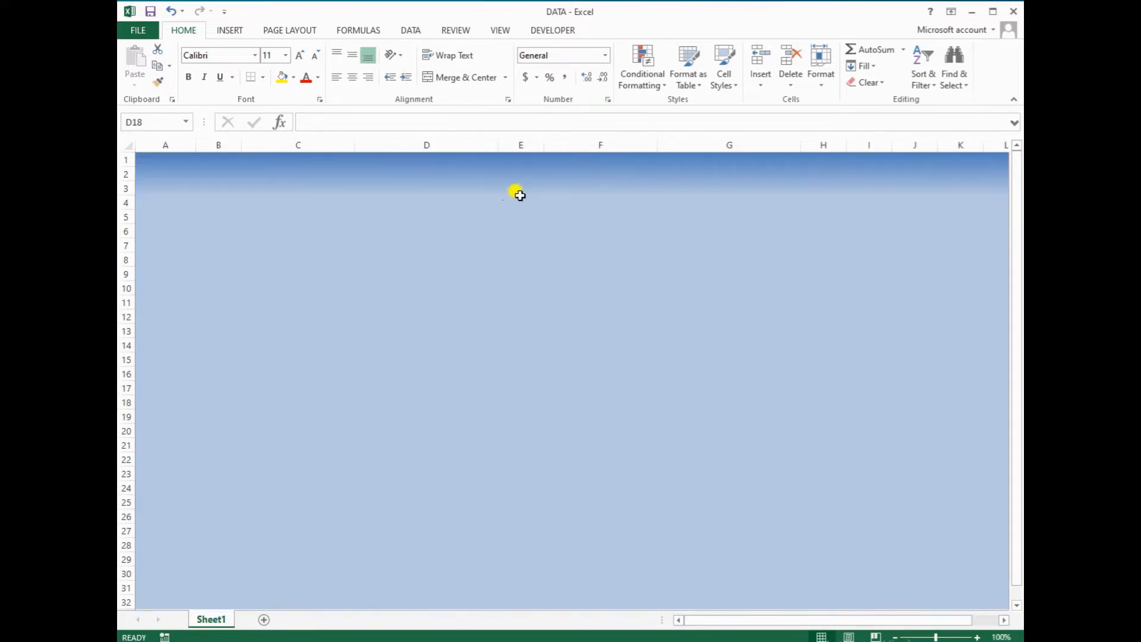
{"action": "left_click", "coordinate": [546, 202]}
{"action": "double_click", "coordinate": [562, 183]}
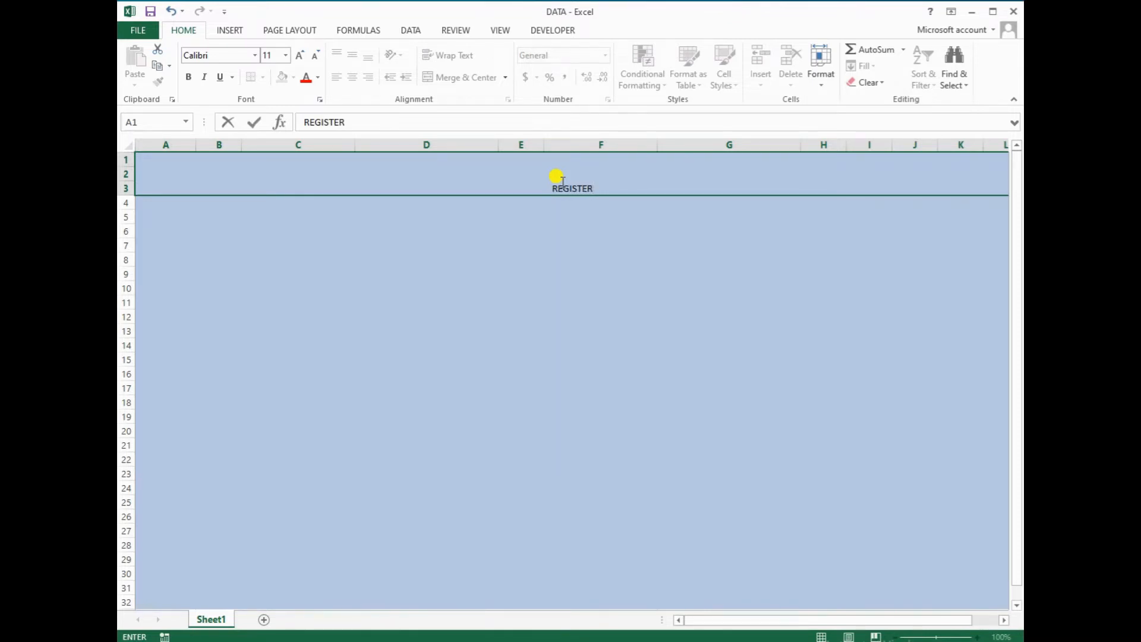
Enter the title REGISTER SYSTEM in the merged header cell
{"action": "type", "text": "REGISTER SYSTEM"}
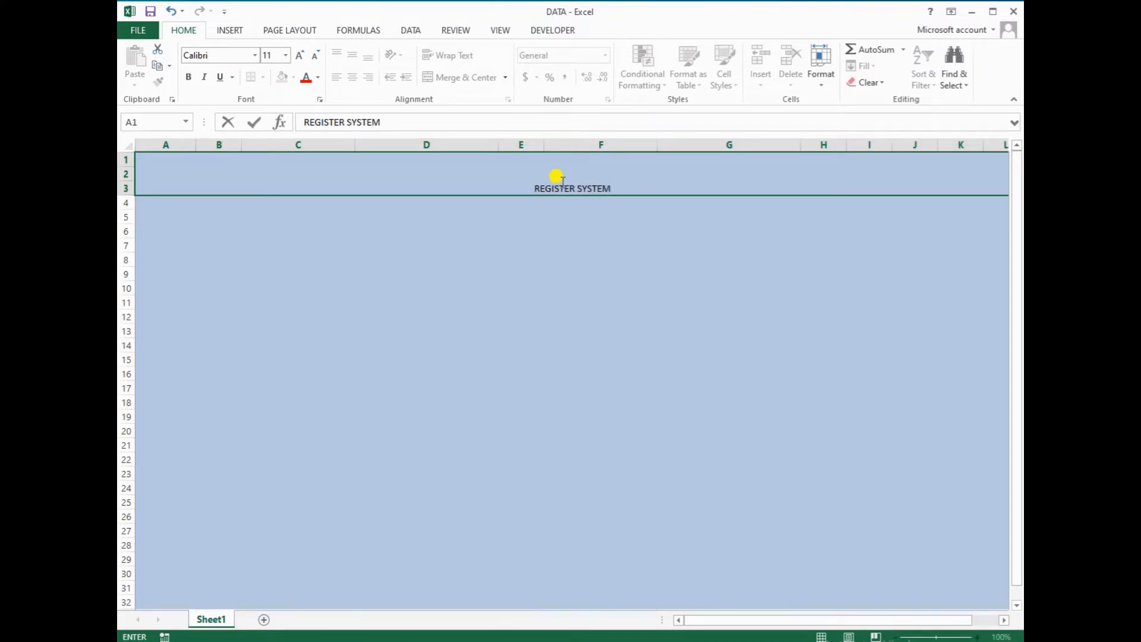
{"action": "key", "text": "Tab"}
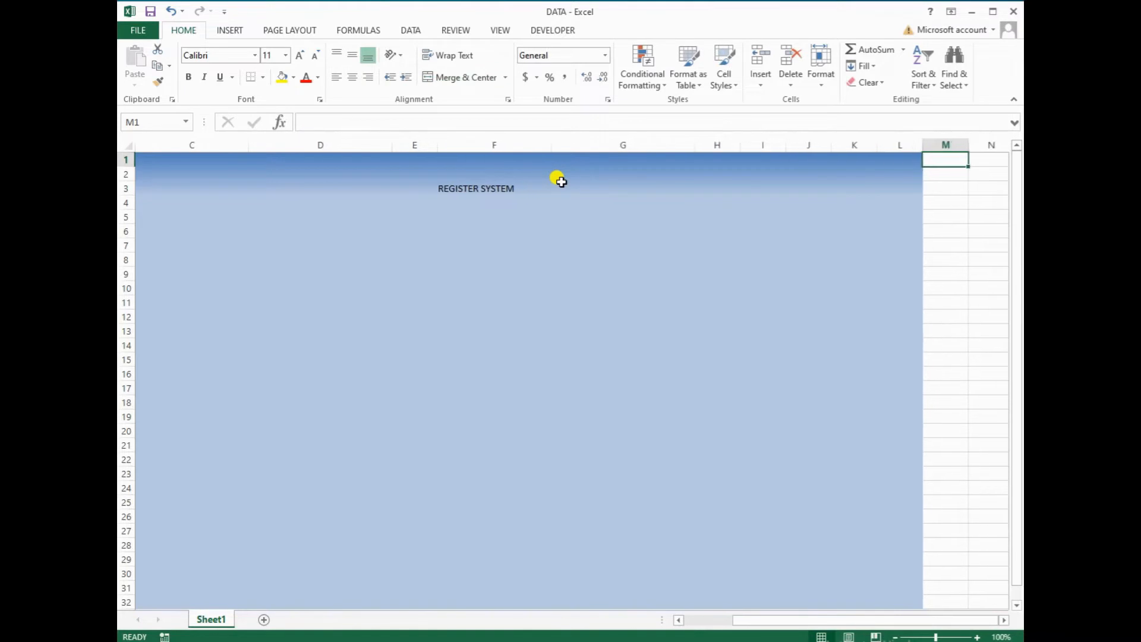
{"action": "left_click", "coordinate": [561, 181]}
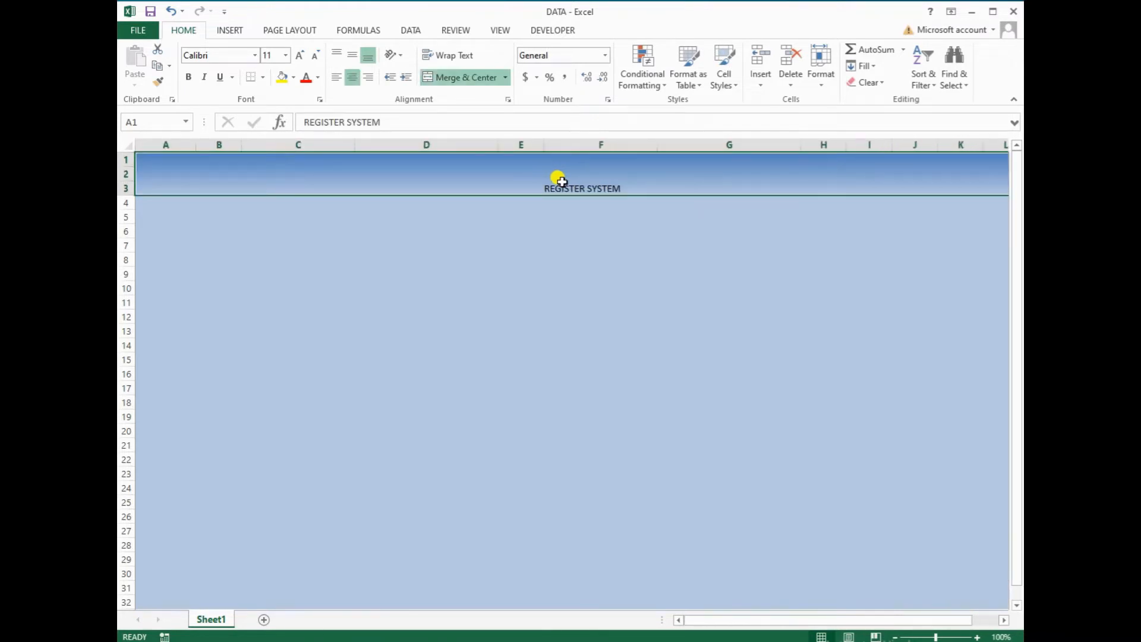
Middle-align the title, enlarge it to 24 point, and make it bold
{"action": "left_click", "coordinate": [352, 55]}
{"action": "left_click", "coordinate": [299, 55]}
{"action": "left_click", "coordinate": [299, 55]}
{"action": "left_click", "coordinate": [300, 56]}
{"action": "left_click", "coordinate": [299, 55]}
{"action": "left_click", "coordinate": [299, 56]}
{"action": "left_click", "coordinate": [300, 55]}
{"action": "left_click", "coordinate": [300, 55]}
{"action": "left_click", "coordinate": [299, 56]}
{"action": "left_click", "coordinate": [188, 77]}
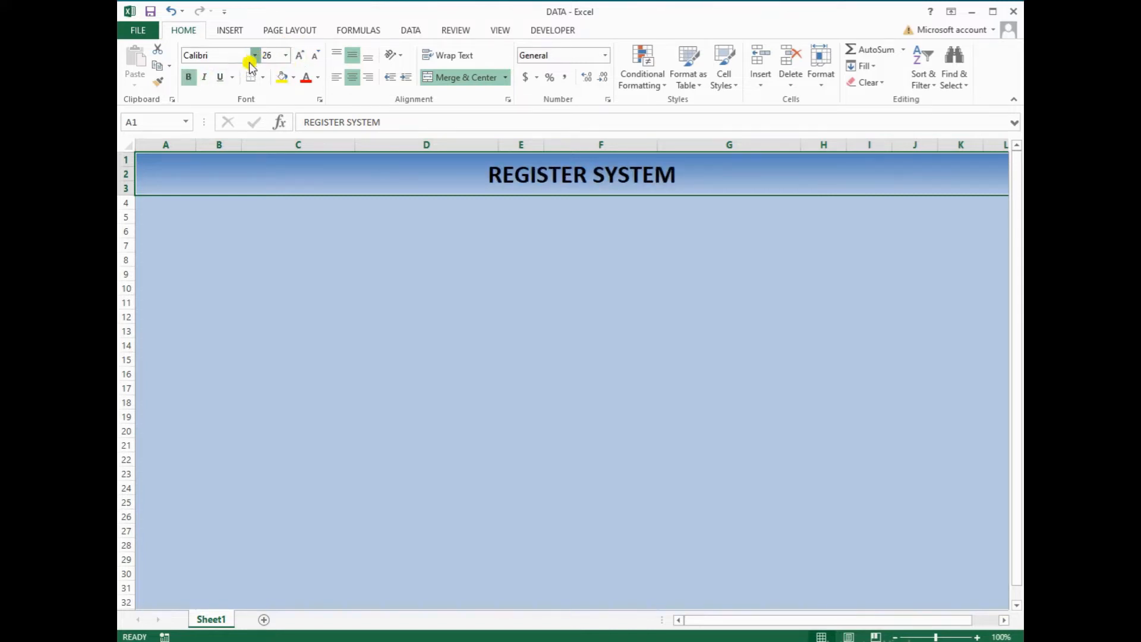
Change the title font to Cambria and enlarge it to 36 point
{"action": "left_click", "coordinate": [254, 55]}
{"action": "left_click", "coordinate": [241, 92]}
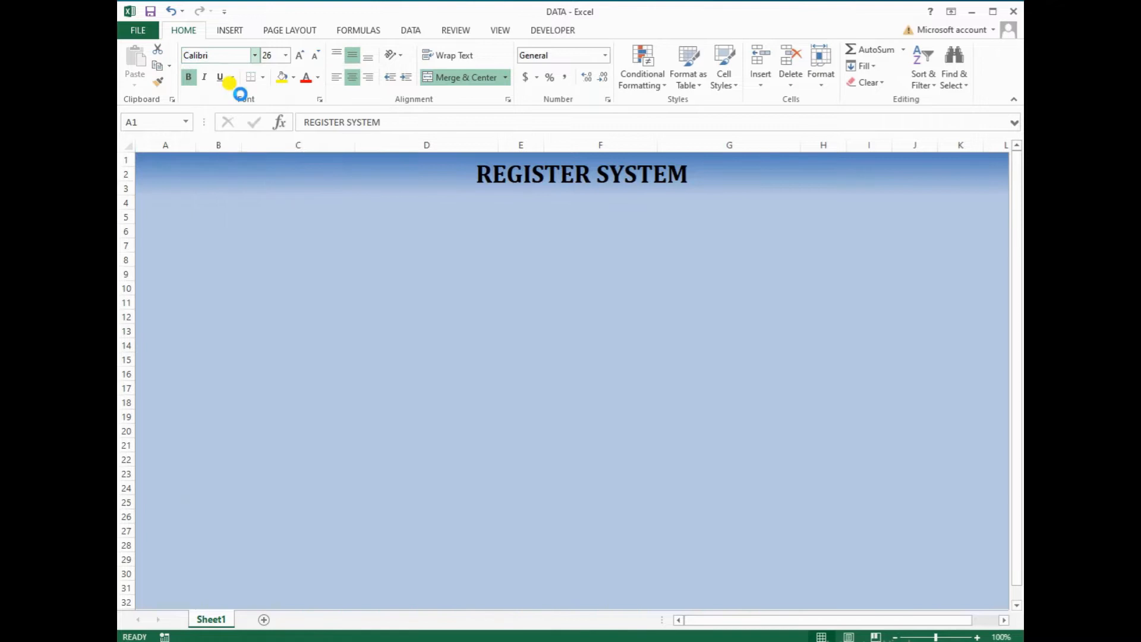
{"action": "left_click", "coordinate": [300, 55]}
{"action": "left_click", "coordinate": [299, 56]}
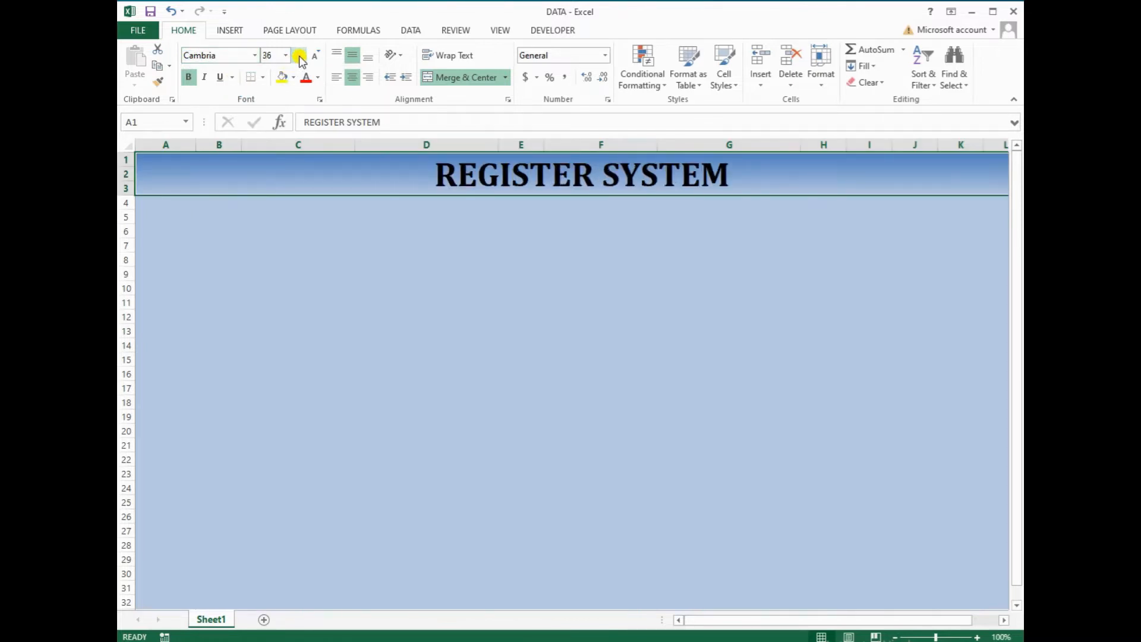
{"action": "left_click", "coordinate": [402, 229]}
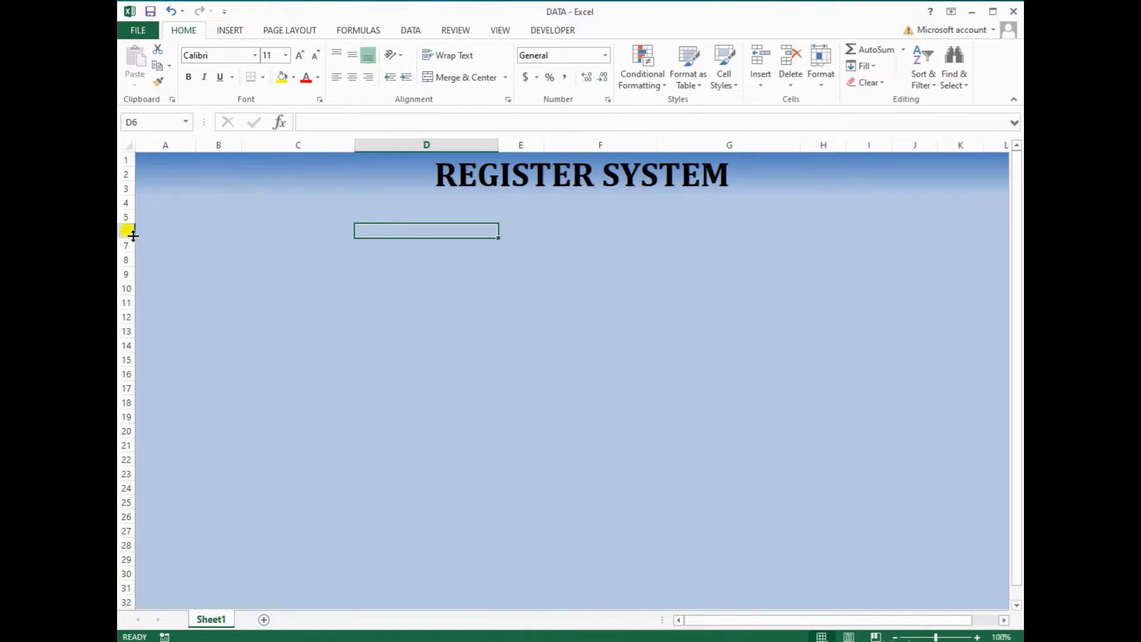
Select the row headers of rows 6, 8, 10, 12 and 14 together
{"action": "left_click", "coordinate": [126, 204]}
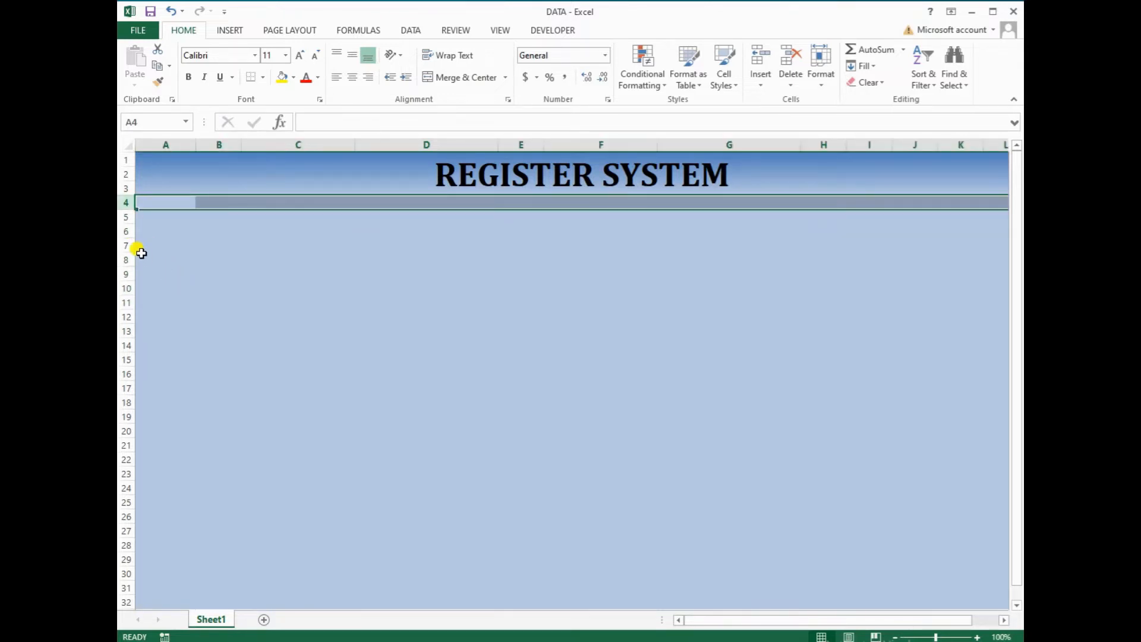
{"action": "left_click", "coordinate": [125, 232]}
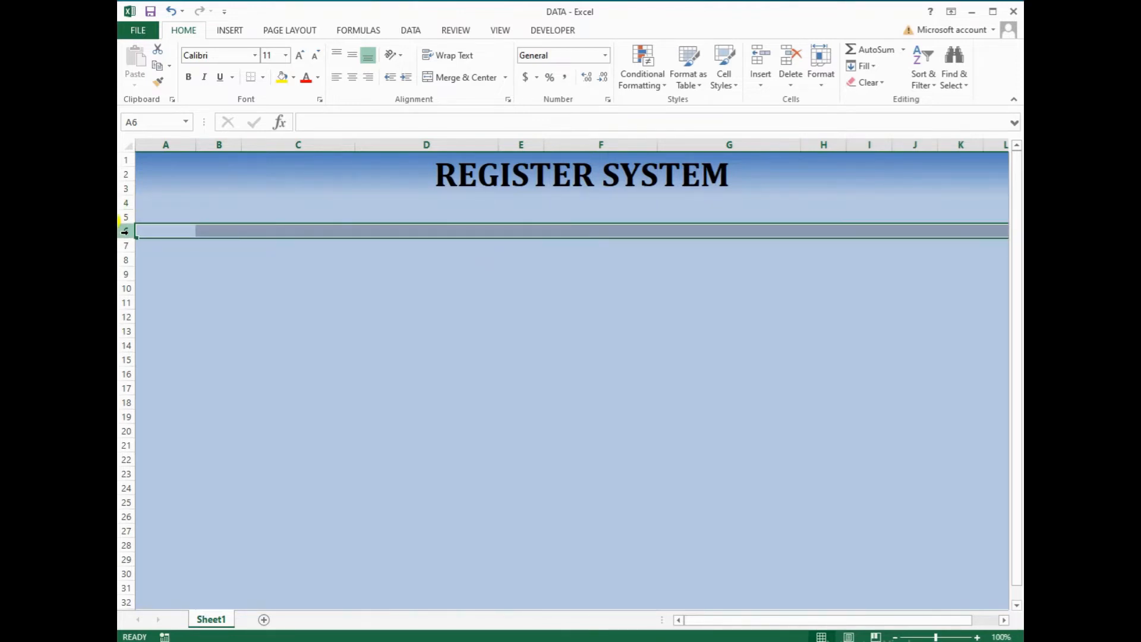
{"action": "left_click", "coordinate": [125, 259]}
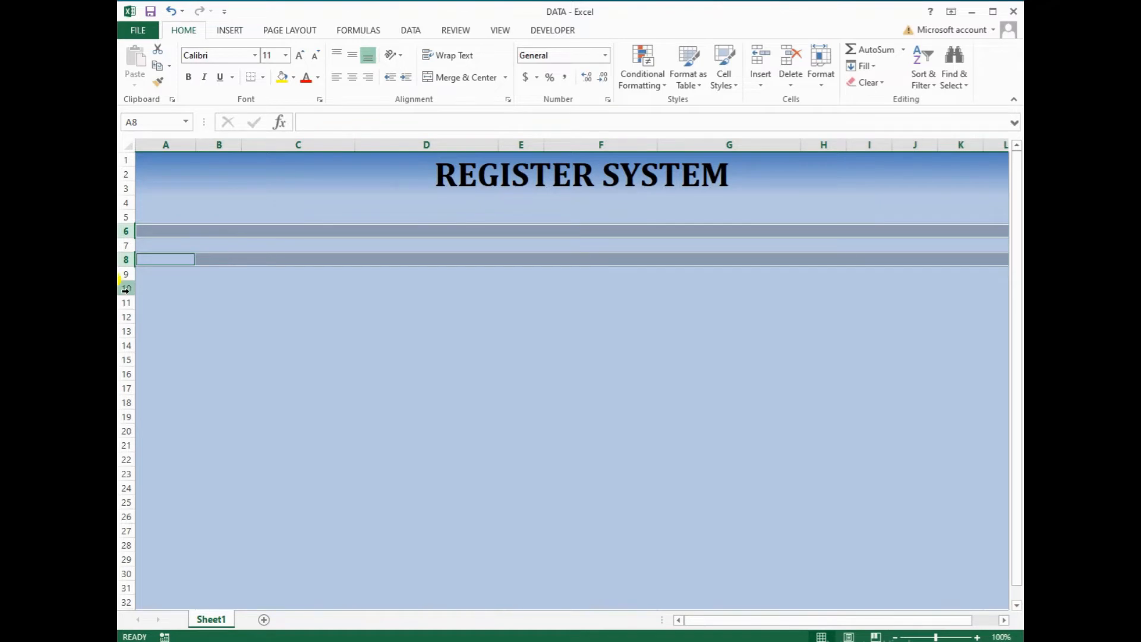
{"action": "left_click", "coordinate": [125, 289]}
{"action": "left_click", "coordinate": [122, 316]}
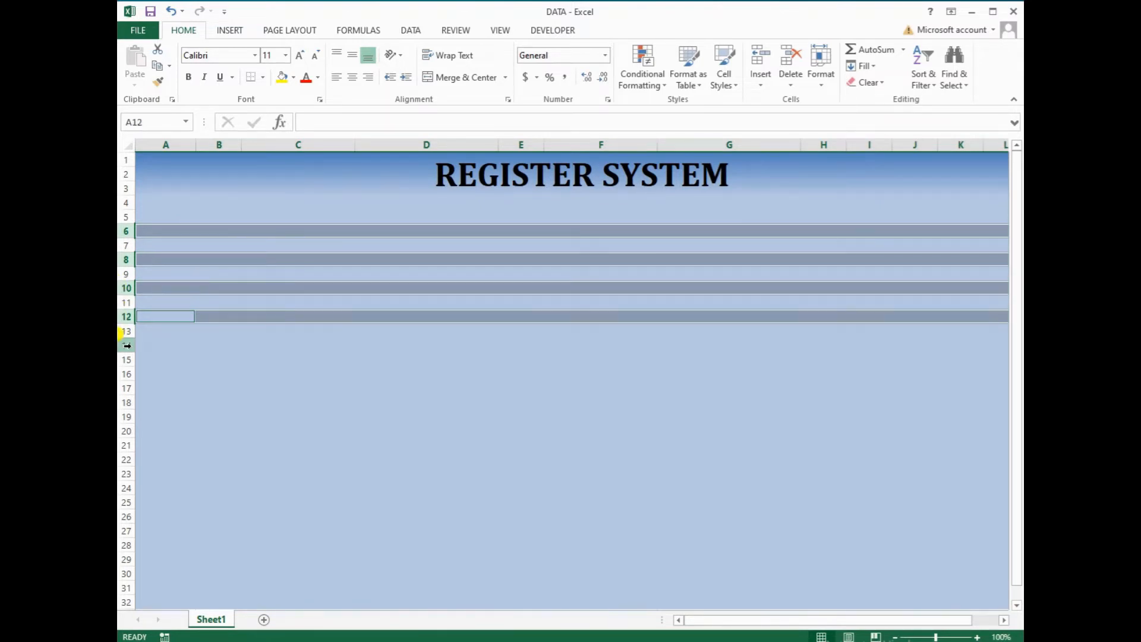
{"action": "left_click", "coordinate": [126, 345]}
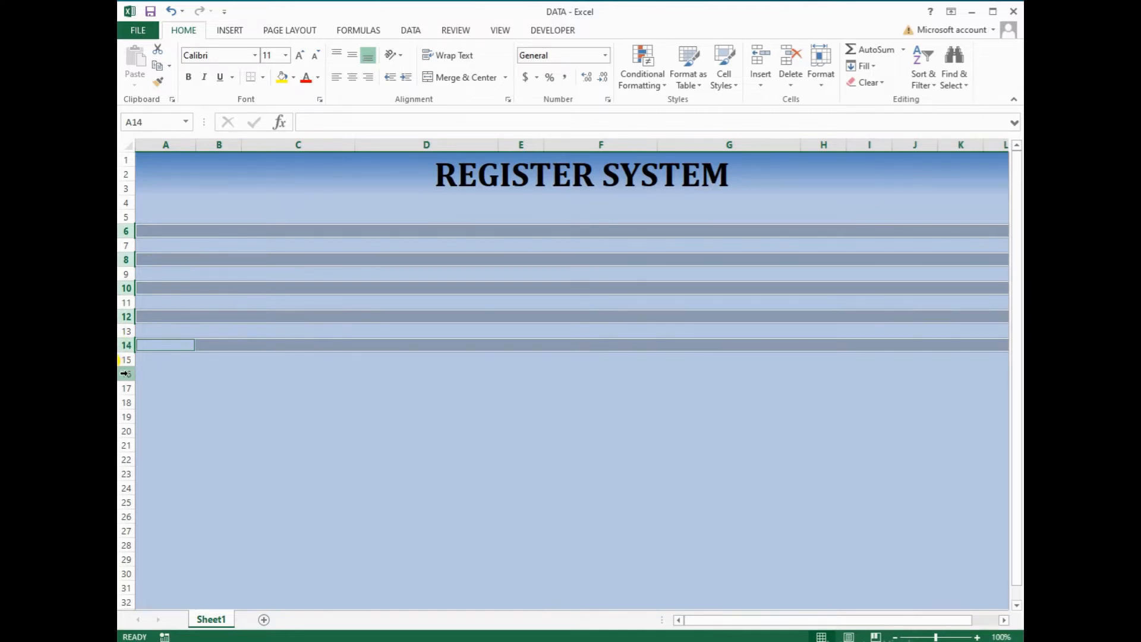
Set the column width to 22
{"action": "left_click", "coordinate": [820, 88]}
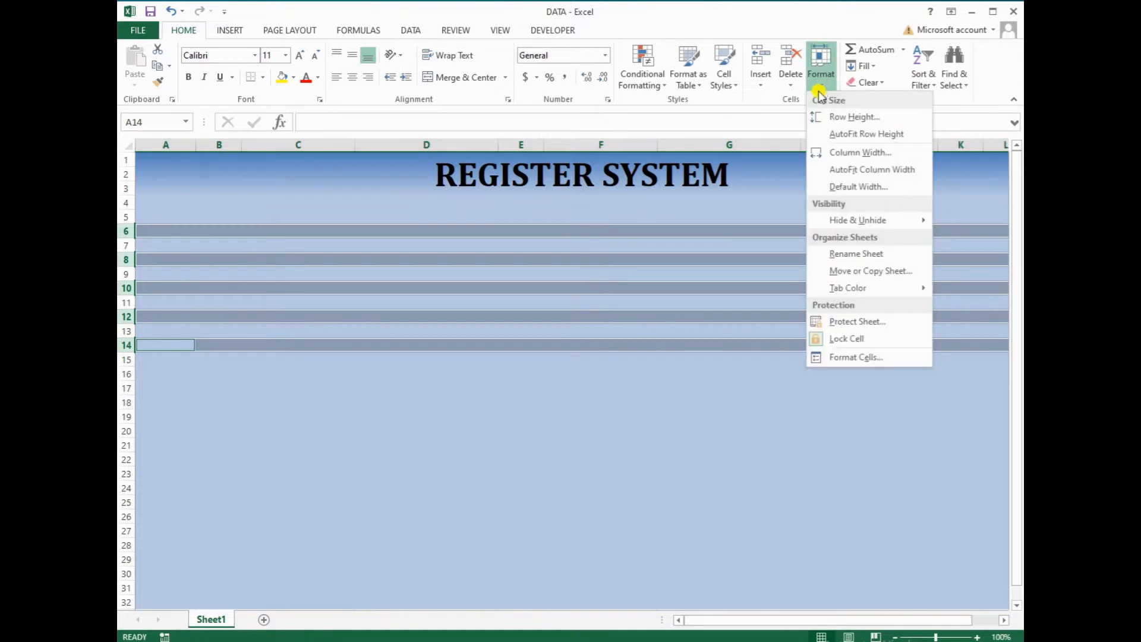
{"action": "left_click", "coordinate": [839, 153]}
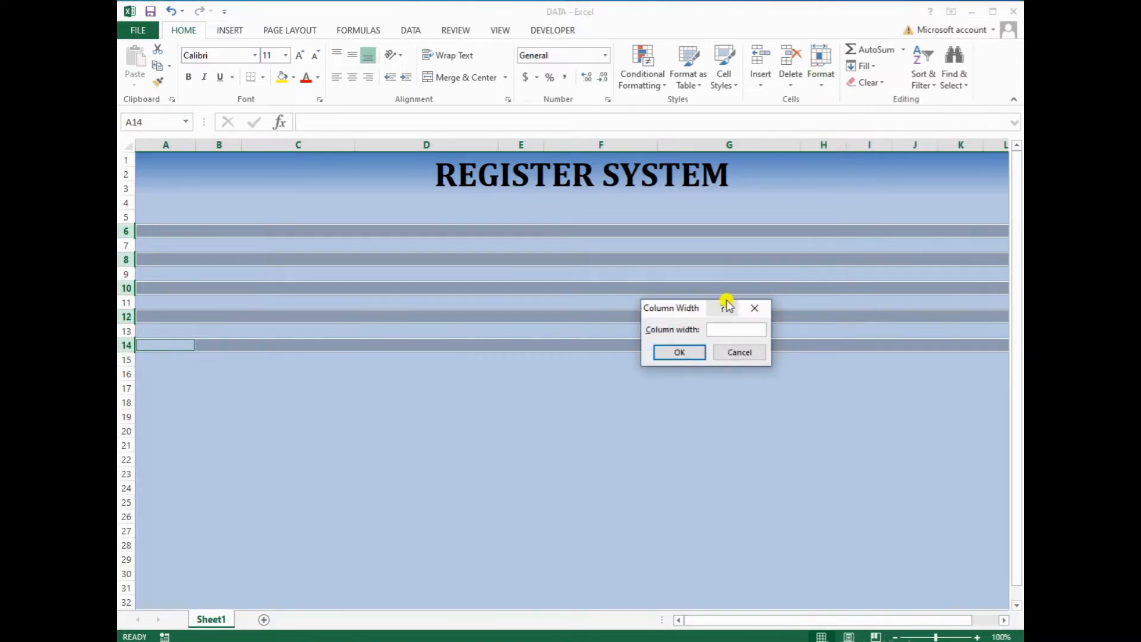
{"action": "type", "text": "22"}
{"action": "key", "text": "Return"}
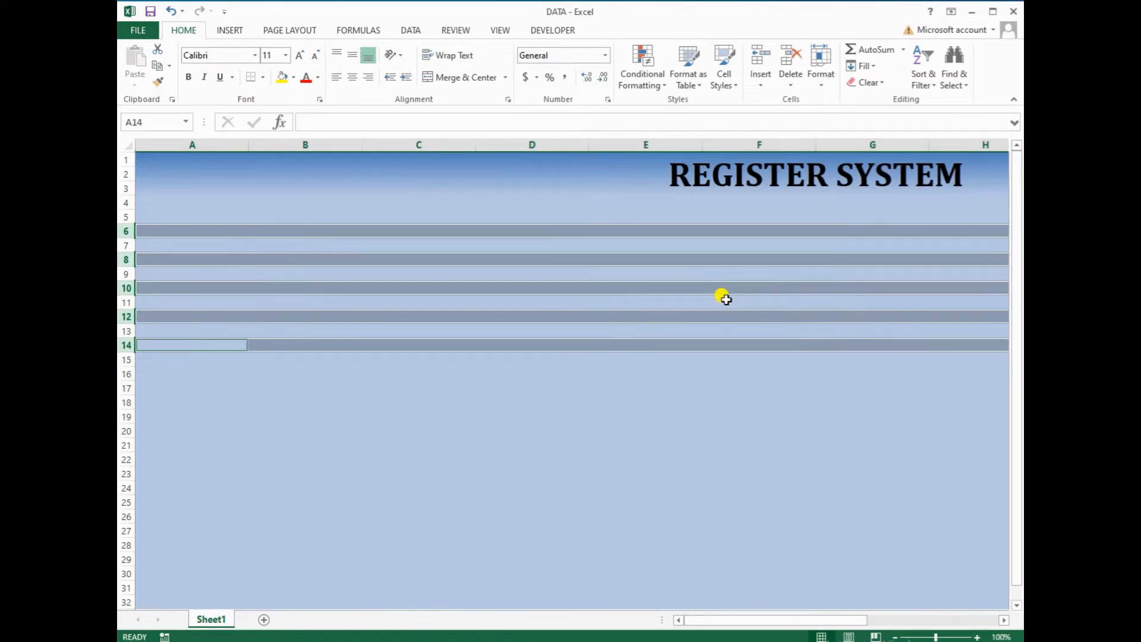
Set rows 6, 8, 10, 12 and 14 to a row height of 22
{"action": "left_click", "coordinate": [824, 85]}
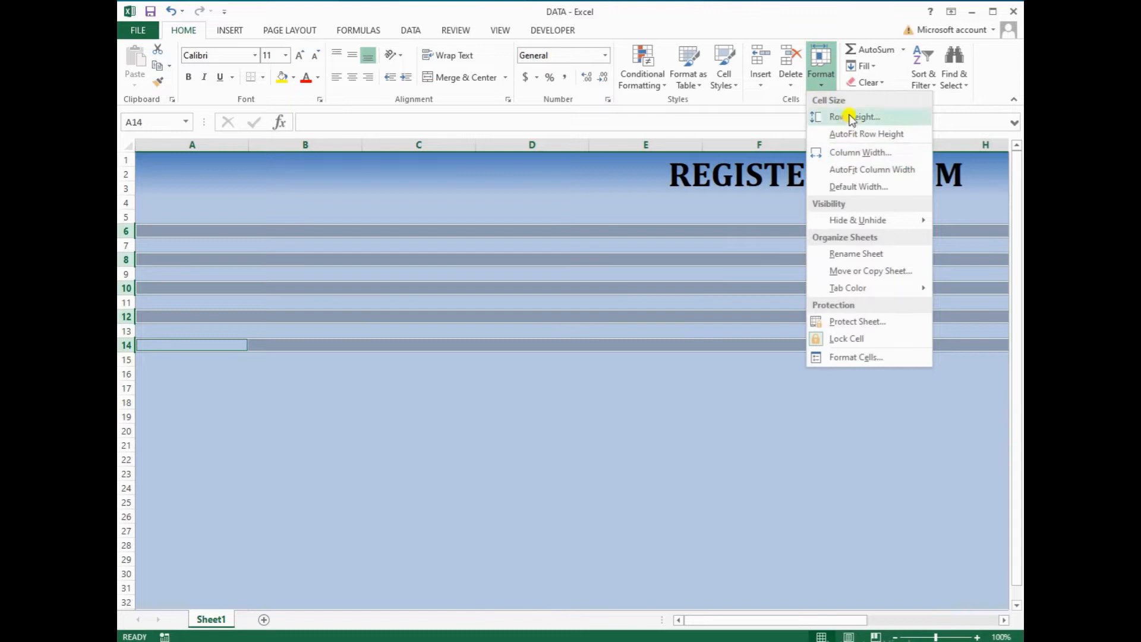
{"action": "left_click", "coordinate": [831, 117]}
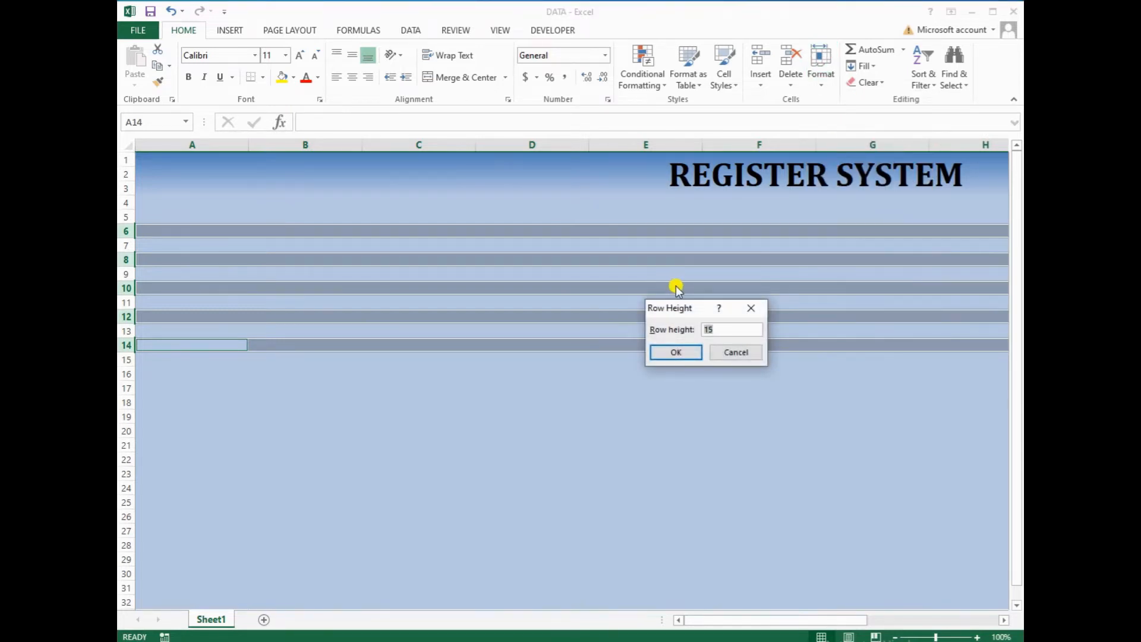
{"action": "key", "text": "Return"}
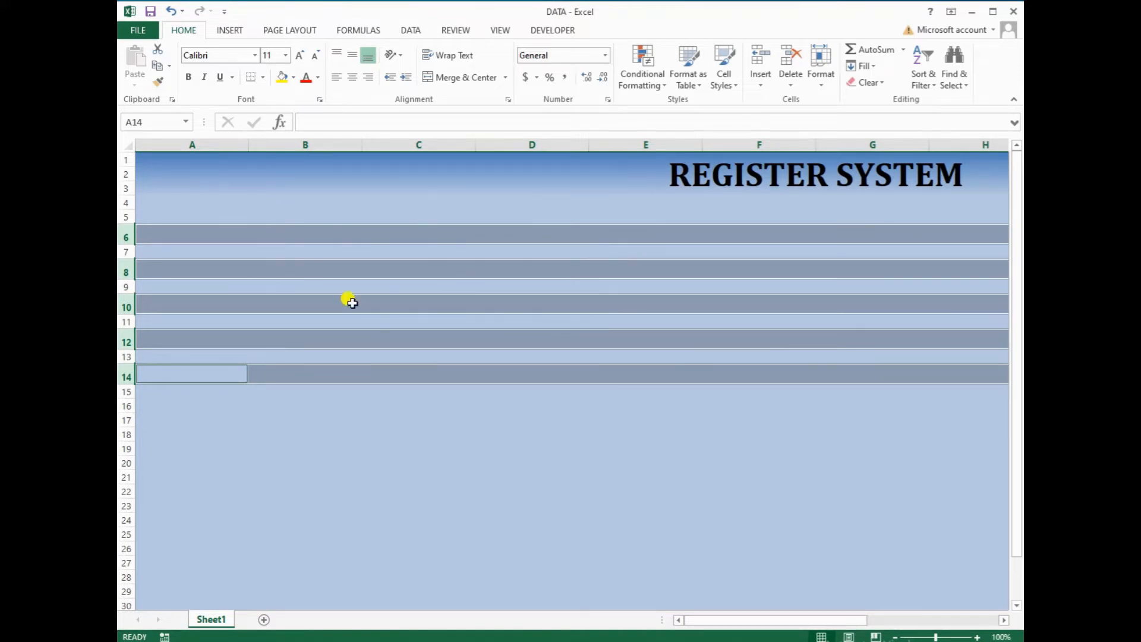
Set rows 7, 9, 11, 13 and 15 to a row height of 10
{"action": "left_click", "coordinate": [124, 250]}
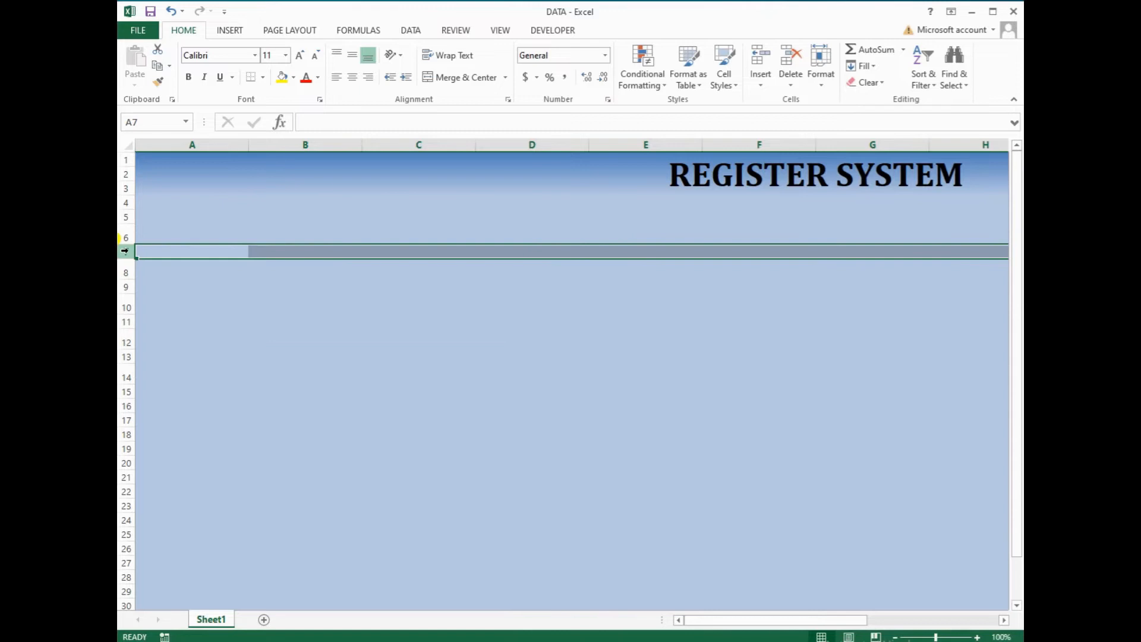
{"action": "left_click", "coordinate": [124, 286], "text": "ctrl"}
{"action": "left_click", "coordinate": [123, 321], "text": "ctrl"}
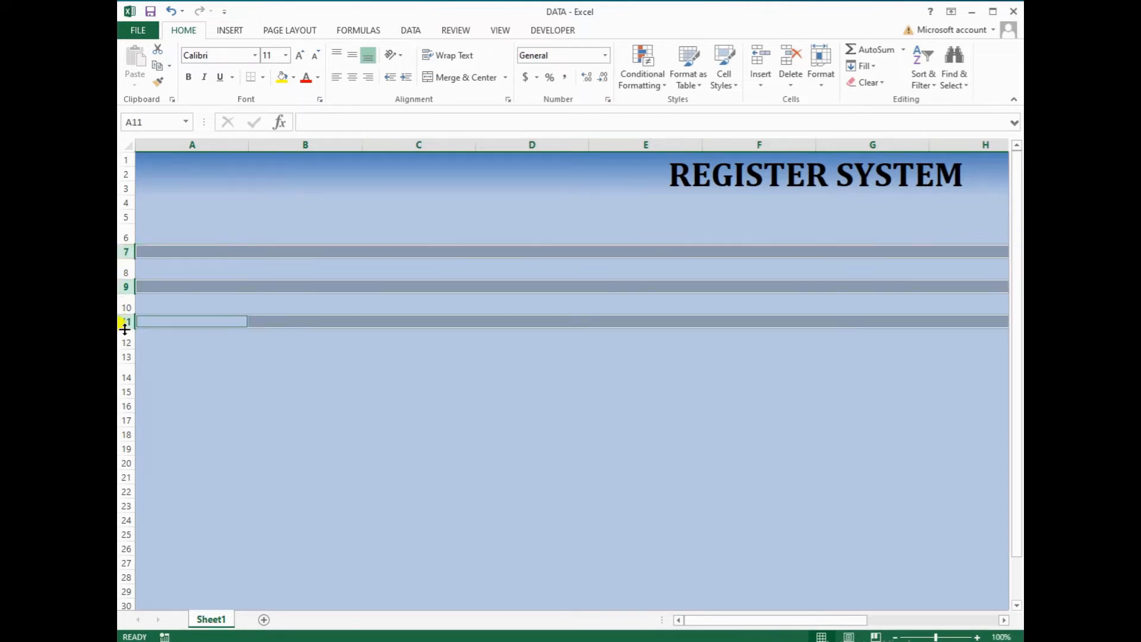
{"action": "left_click", "coordinate": [123, 357], "text": "ctrl"}
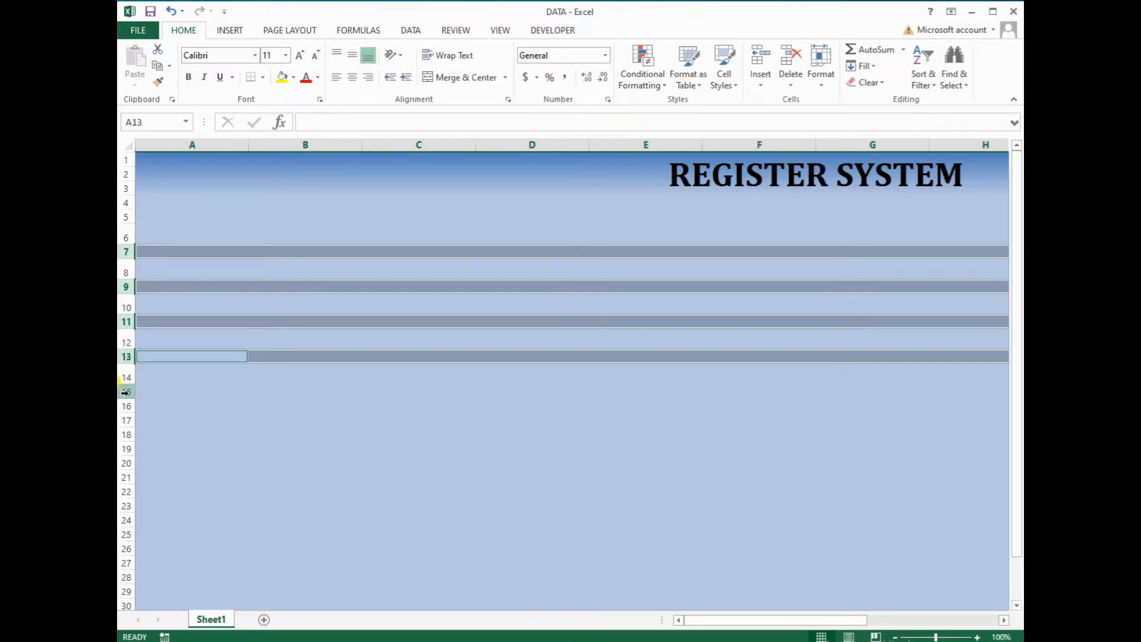
{"action": "left_click", "coordinate": [125, 391], "text": "ctrl"}
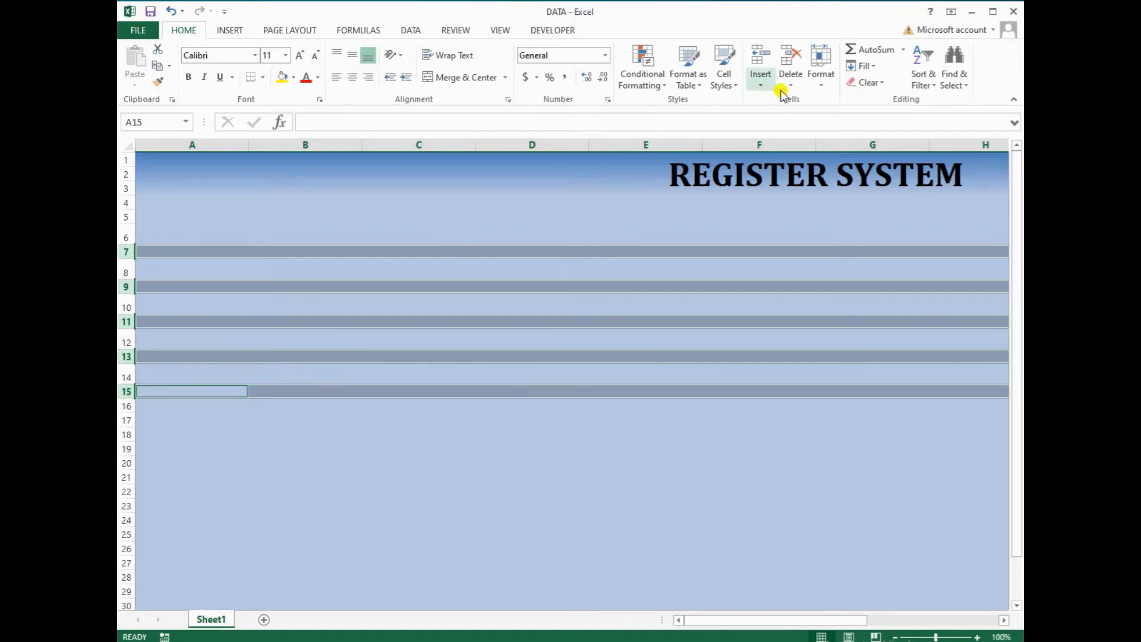
{"action": "left_click", "coordinate": [821, 81]}
{"action": "left_click", "coordinate": [827, 116]}
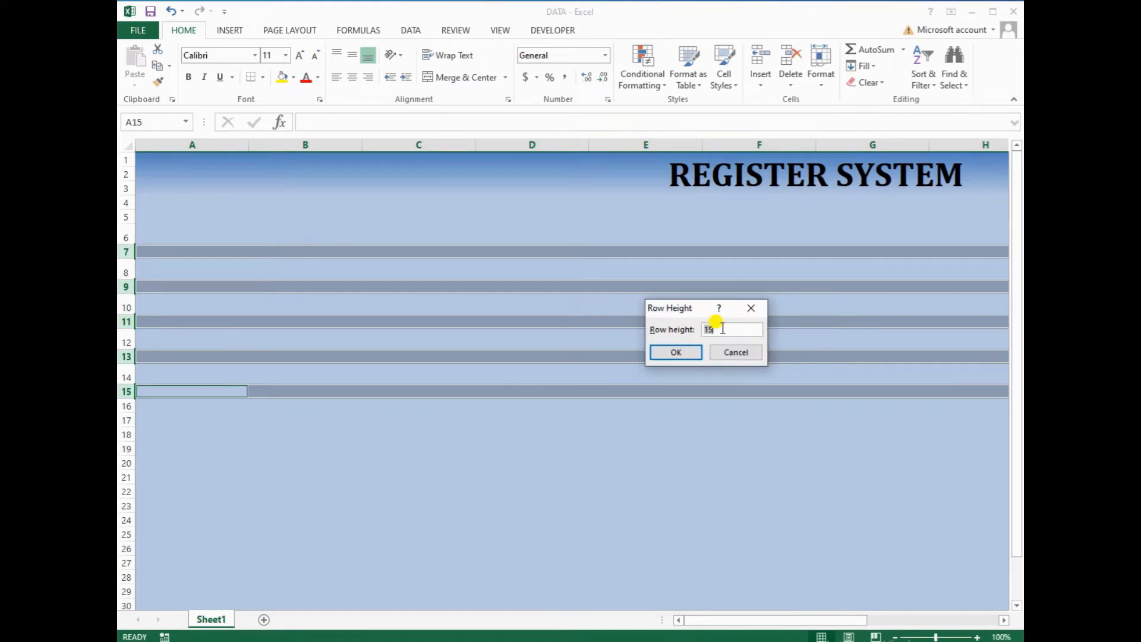
{"action": "key", "text": "Return"}
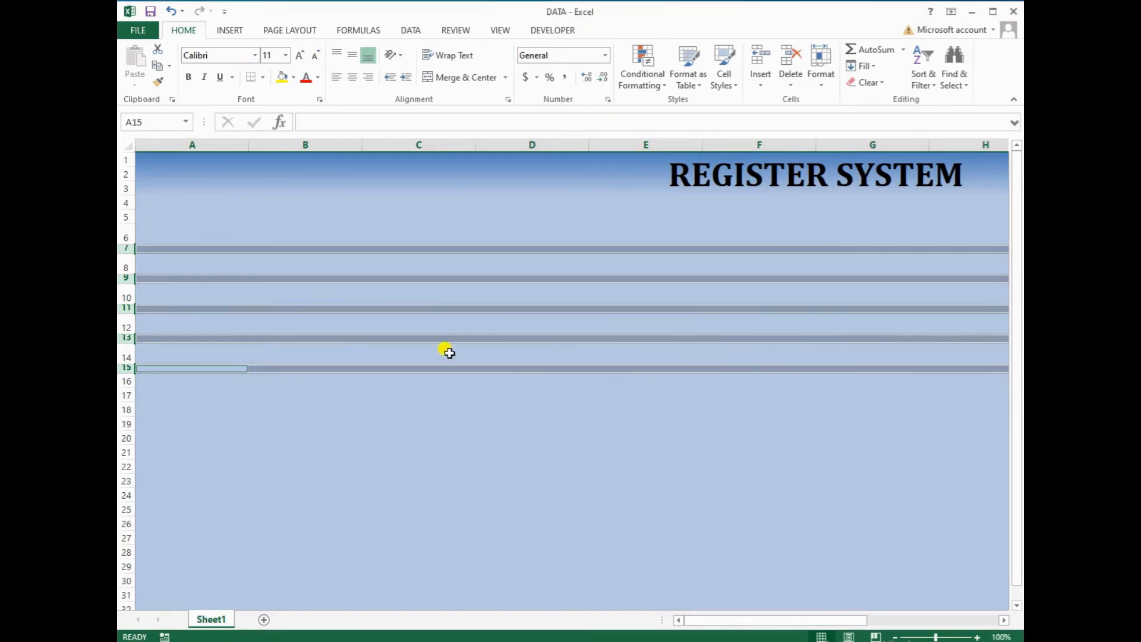
{"action": "left_click", "coordinate": [431, 408]}
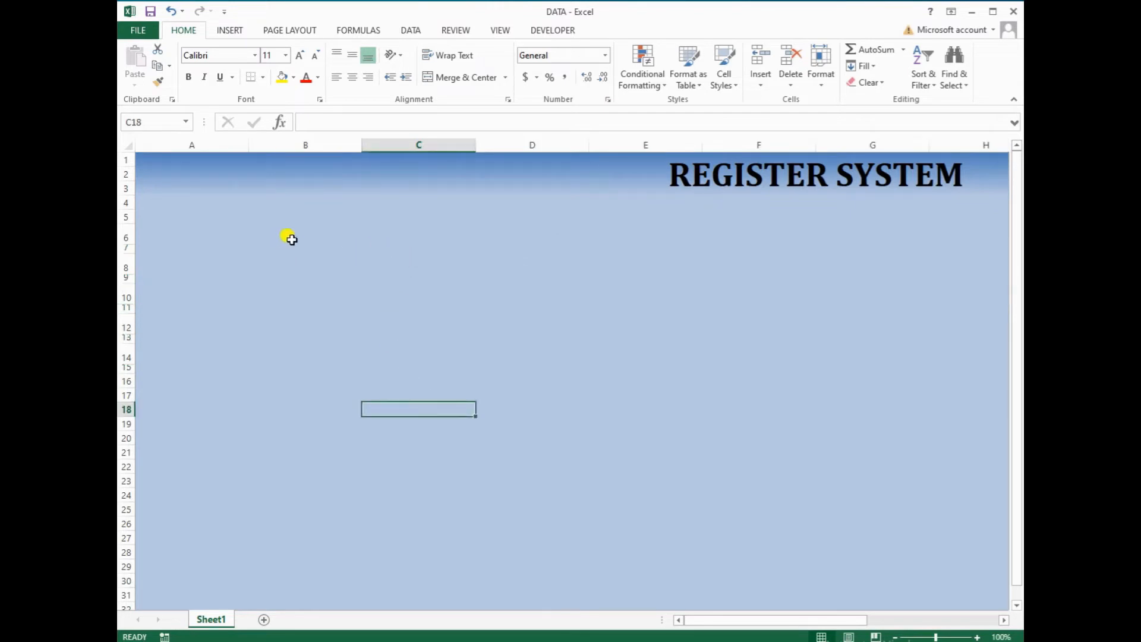
Zoom the sheet out to 80%
{"action": "left_click", "coordinate": [368, 240]}
{"action": "left_click_drag", "start_coordinate": [728, 620], "coordinate": [783, 620]}
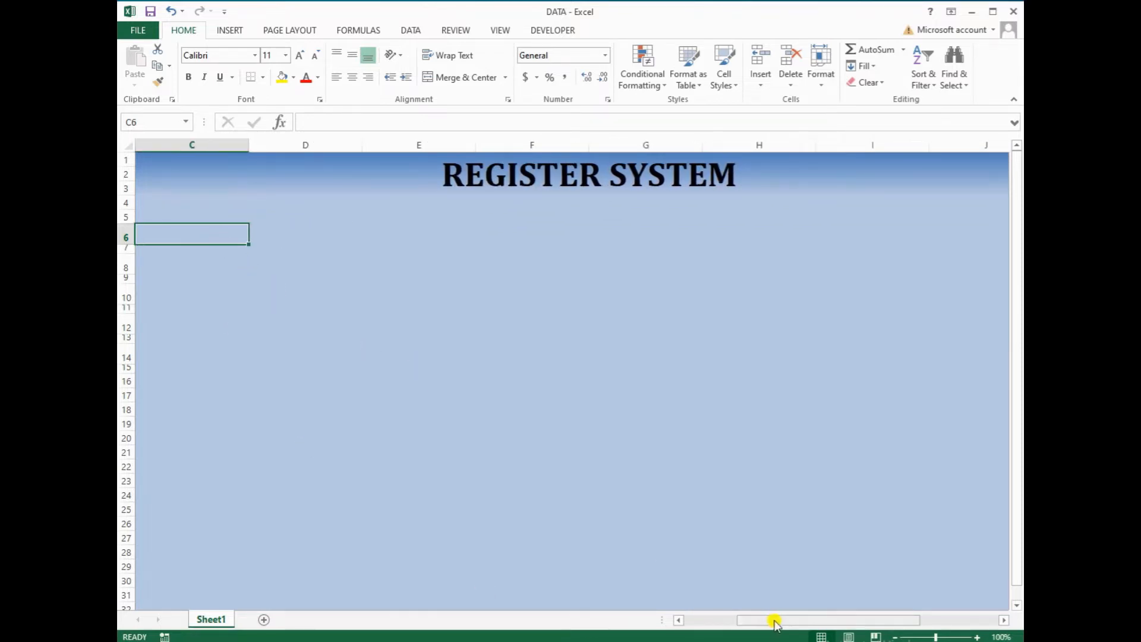
{"action": "left_click", "coordinate": [895, 637]}
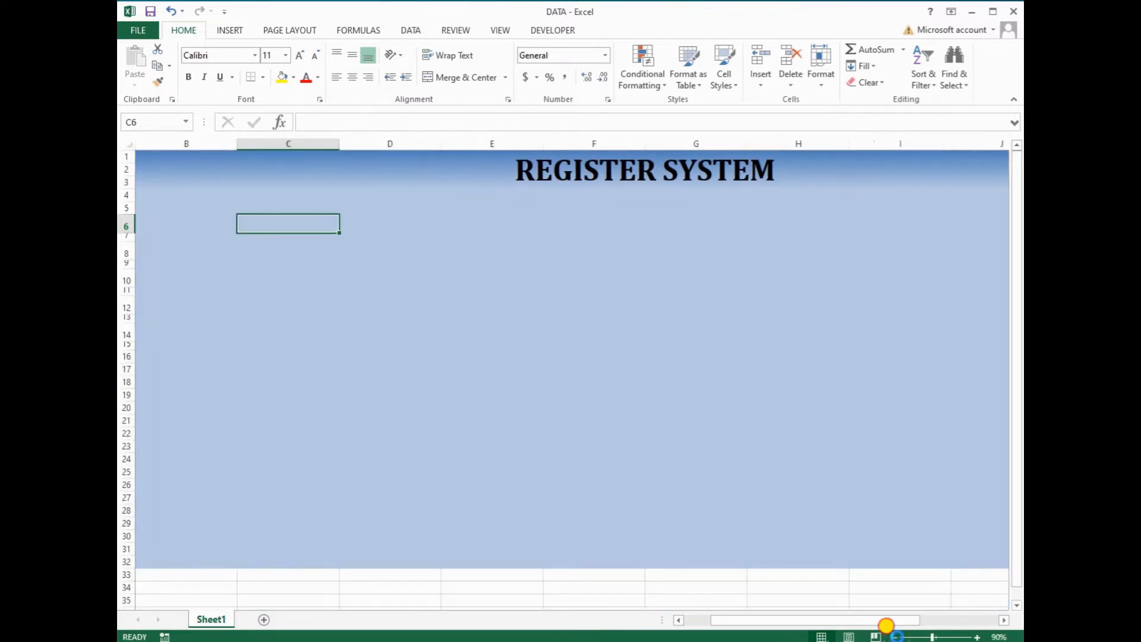
{"action": "left_click", "coordinate": [897, 637]}
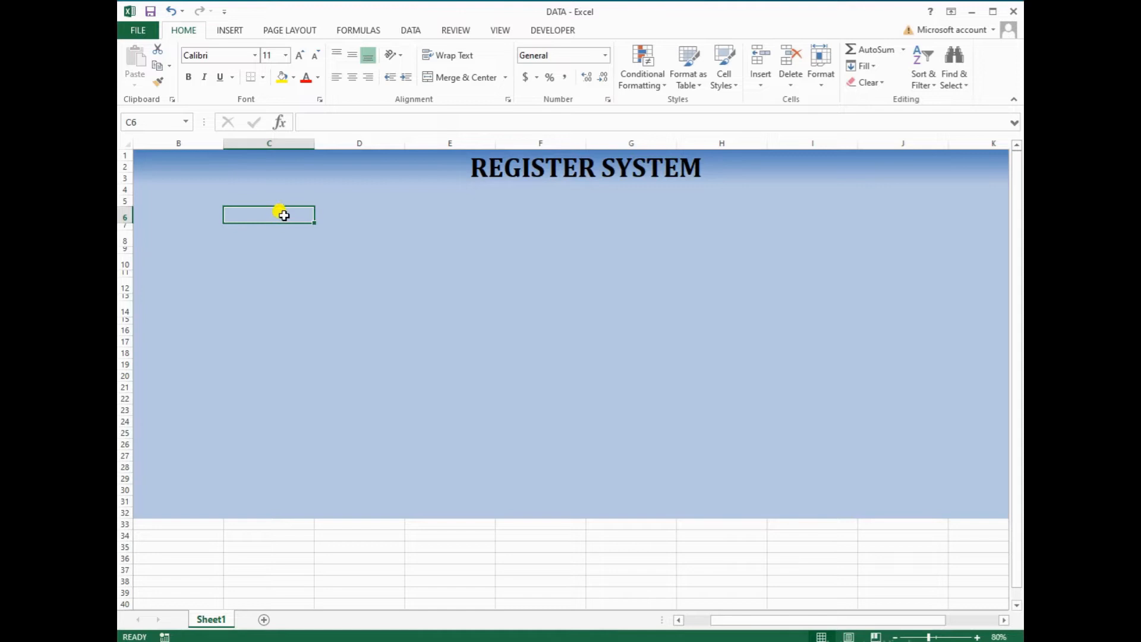
Select the left field pairs C6:D6, C8:D8, C10:D10, C12:D12 and C14:D14
{"action": "left_click_drag", "start_coordinate": [284, 215], "coordinate": [390, 218]}
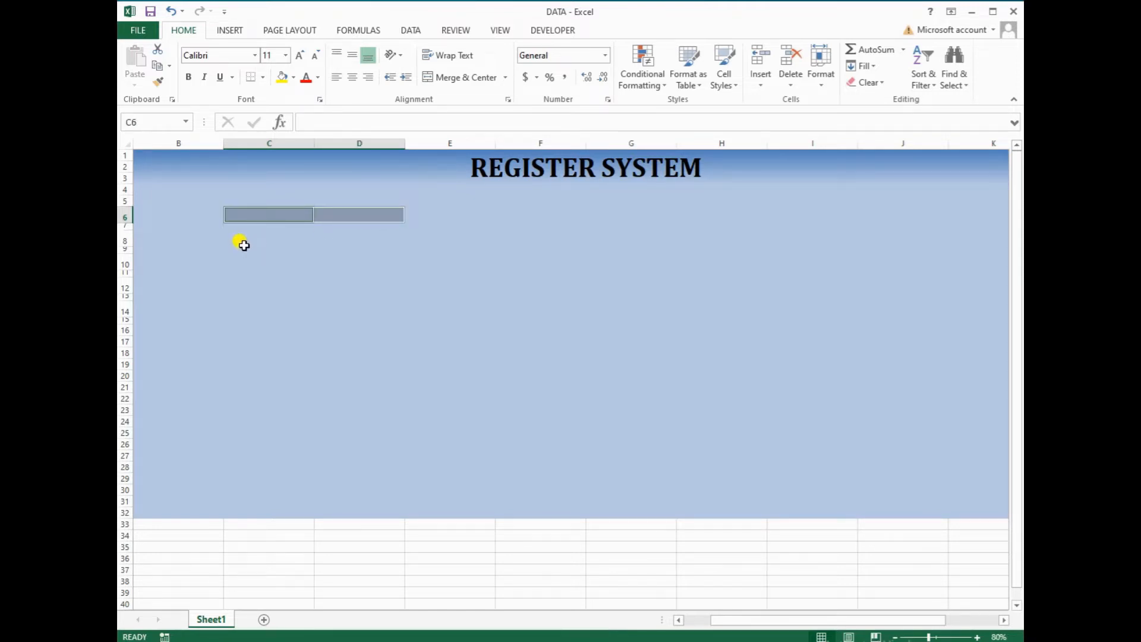
{"action": "left_click_drag", "start_coordinate": [243, 238], "coordinate": [351, 236]}
{"action": "left_click_drag", "start_coordinate": [233, 268], "coordinate": [347, 262]}
{"action": "left_click_drag", "start_coordinate": [227, 286], "coordinate": [354, 285]}
{"action": "left_click_drag", "start_coordinate": [231, 310], "coordinate": [359, 304]}
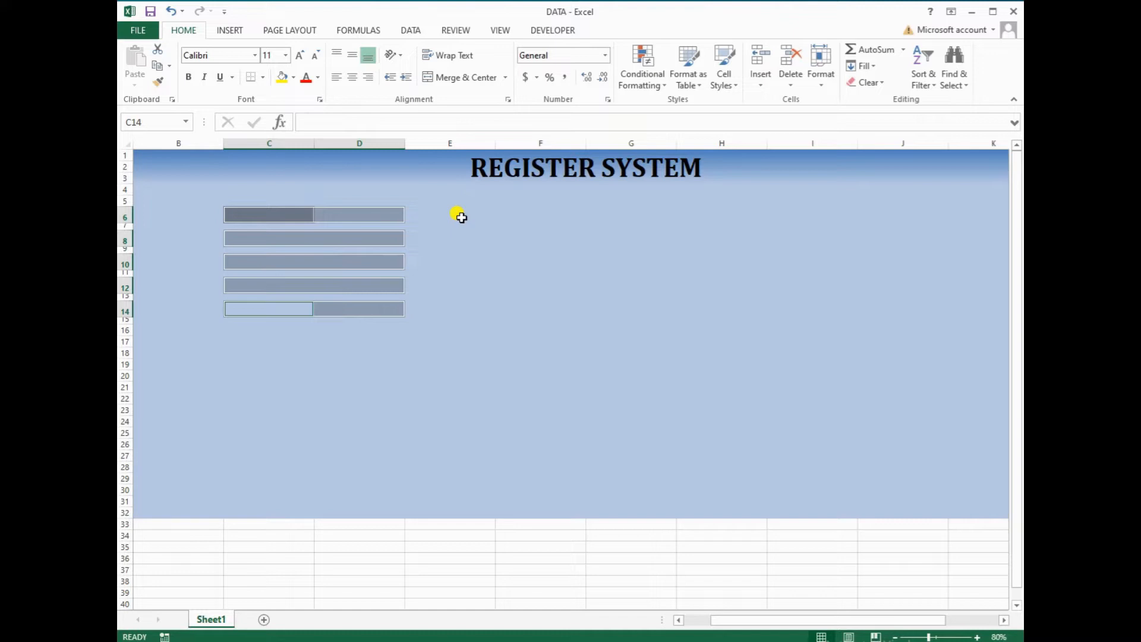
Add the right field pairs F6:G6 through F14:G14 to the selection
{"action": "left_click_drag", "start_coordinate": [505, 213], "coordinate": [580, 218]}
{"action": "left_click", "coordinate": [510, 240]}
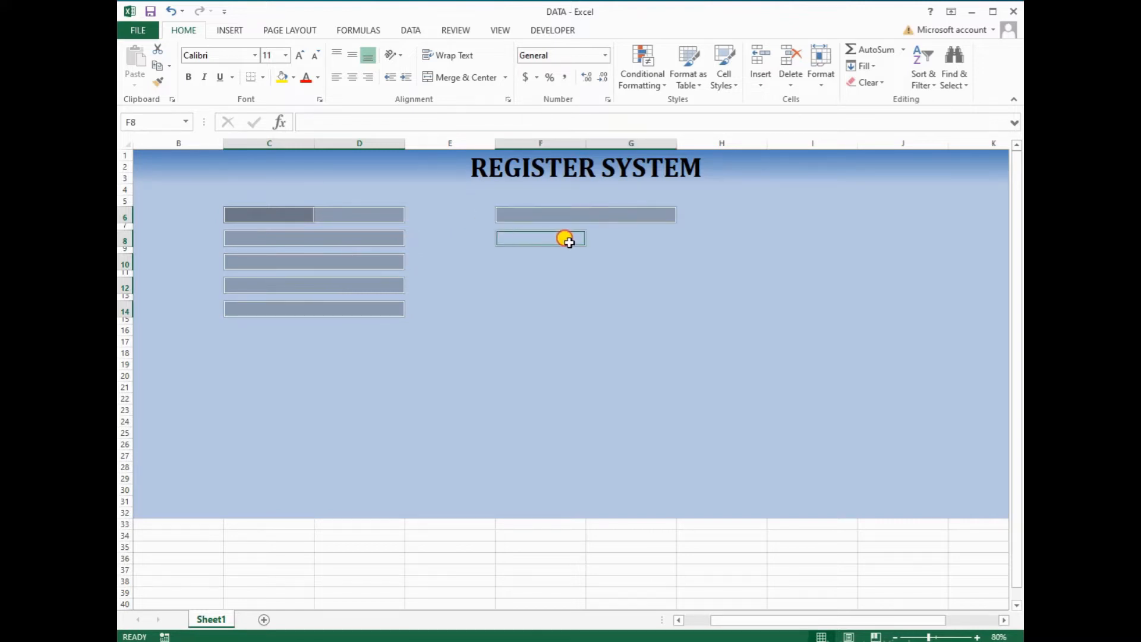
{"action": "left_click_drag", "start_coordinate": [522, 260], "coordinate": [577, 267]}
{"action": "left_click_drag", "start_coordinate": [507, 283], "coordinate": [619, 280]}
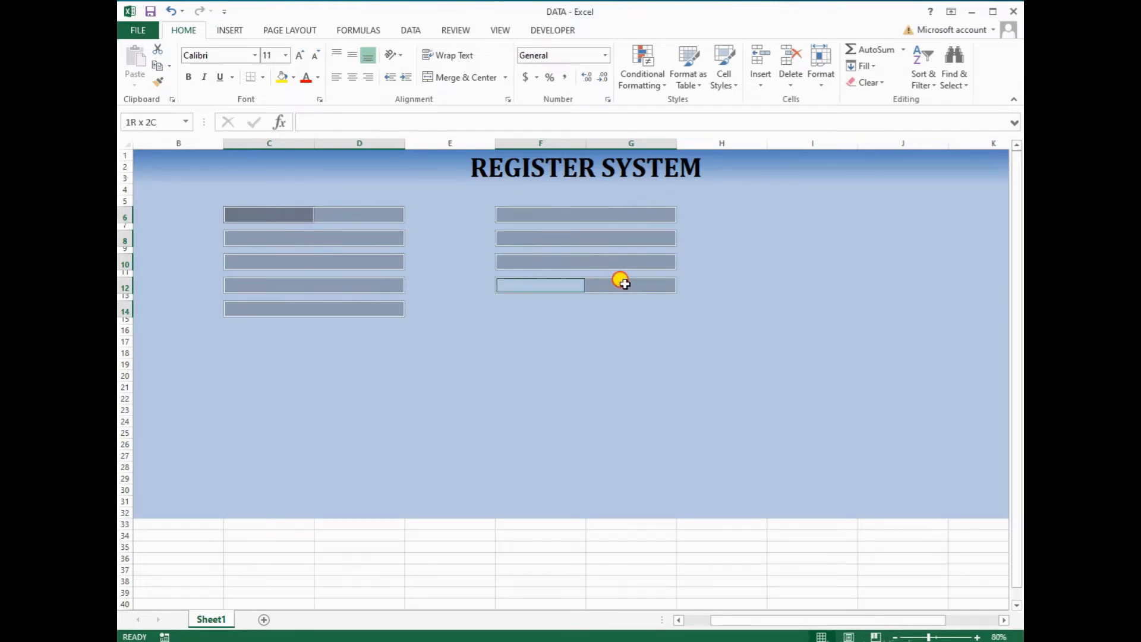
{"action": "left_click", "coordinate": [505, 309]}
{"action": "left_click_drag", "start_coordinate": [505, 309], "coordinate": [612, 306]}
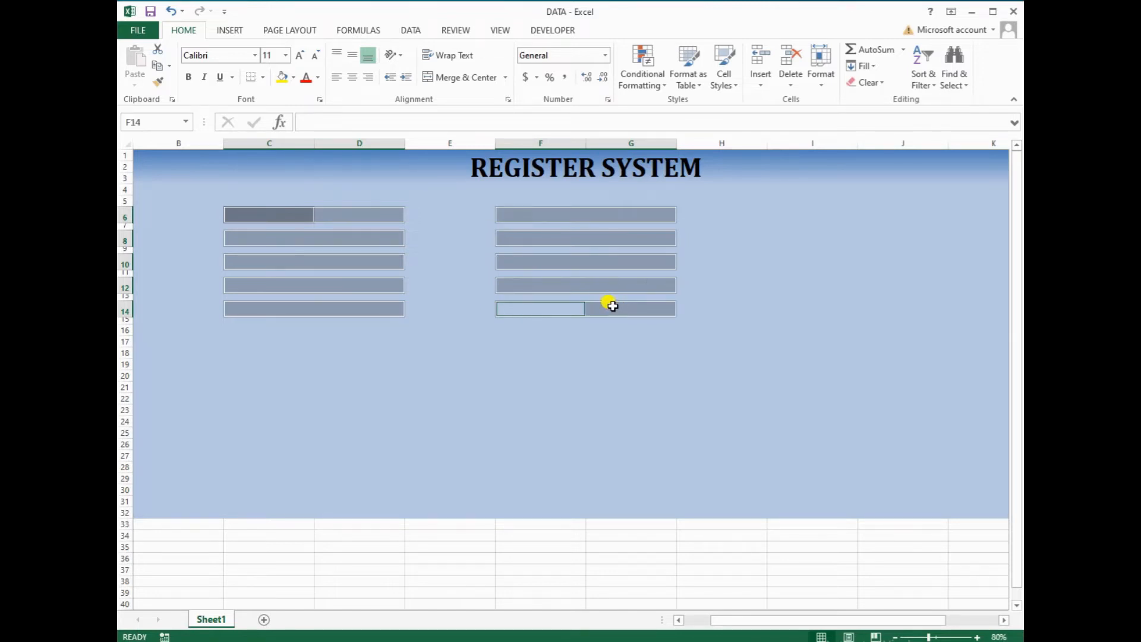
Centre the field contents and give each box a medium dark blue outline plus inside vertical divider
{"action": "left_click", "coordinate": [352, 77]}
{"action": "left_click", "coordinate": [353, 55]}
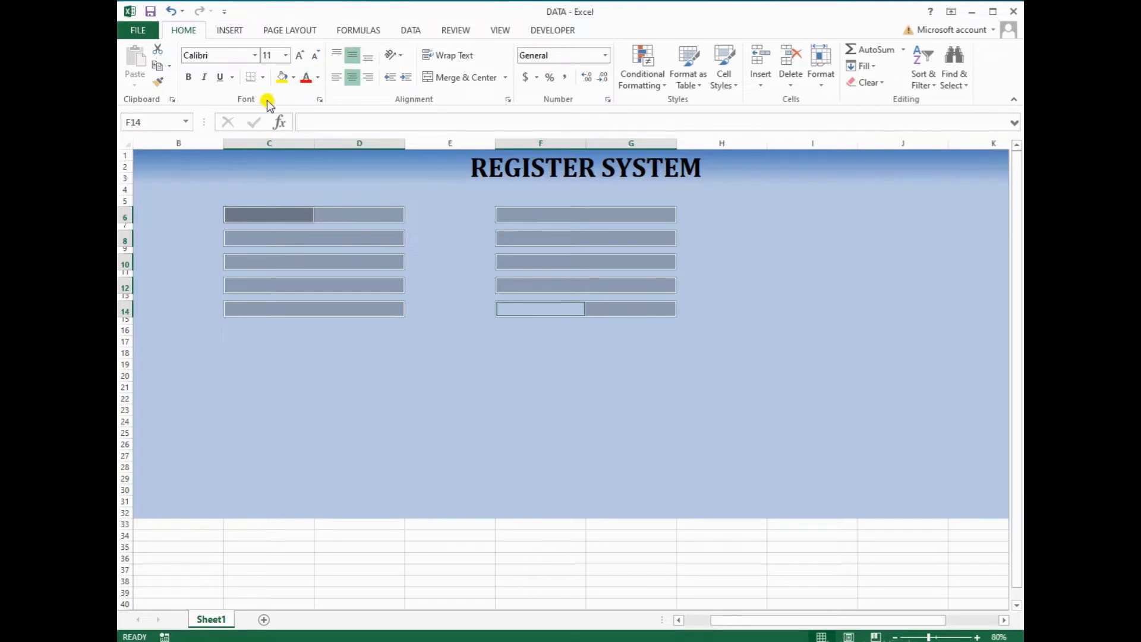
{"action": "left_click", "coordinate": [319, 99]}
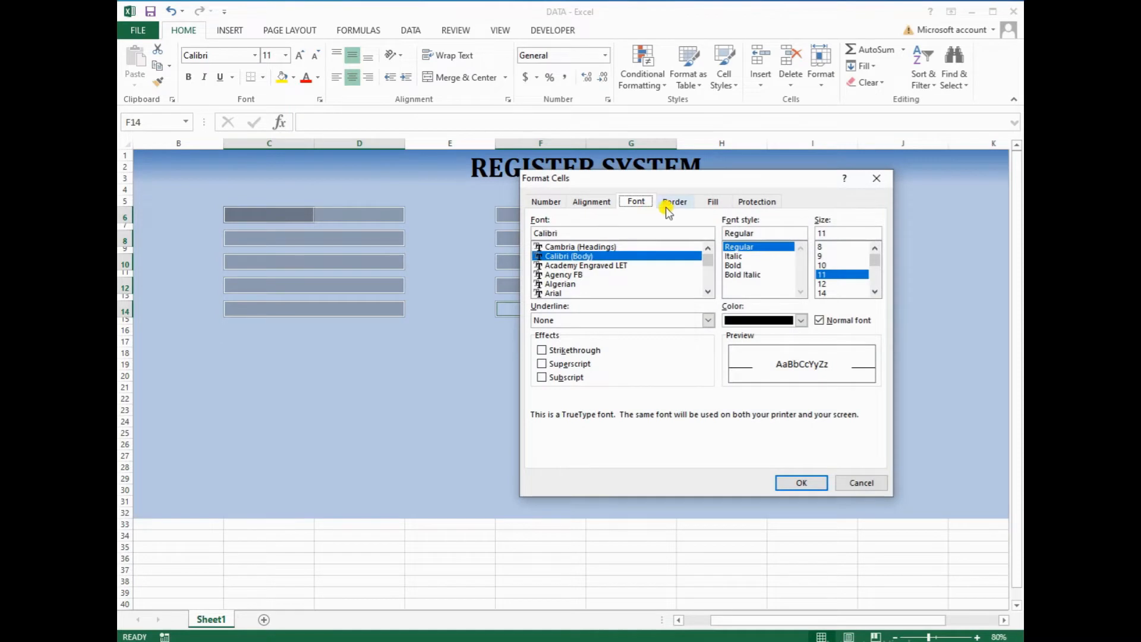
{"action": "left_click", "coordinate": [671, 203]}
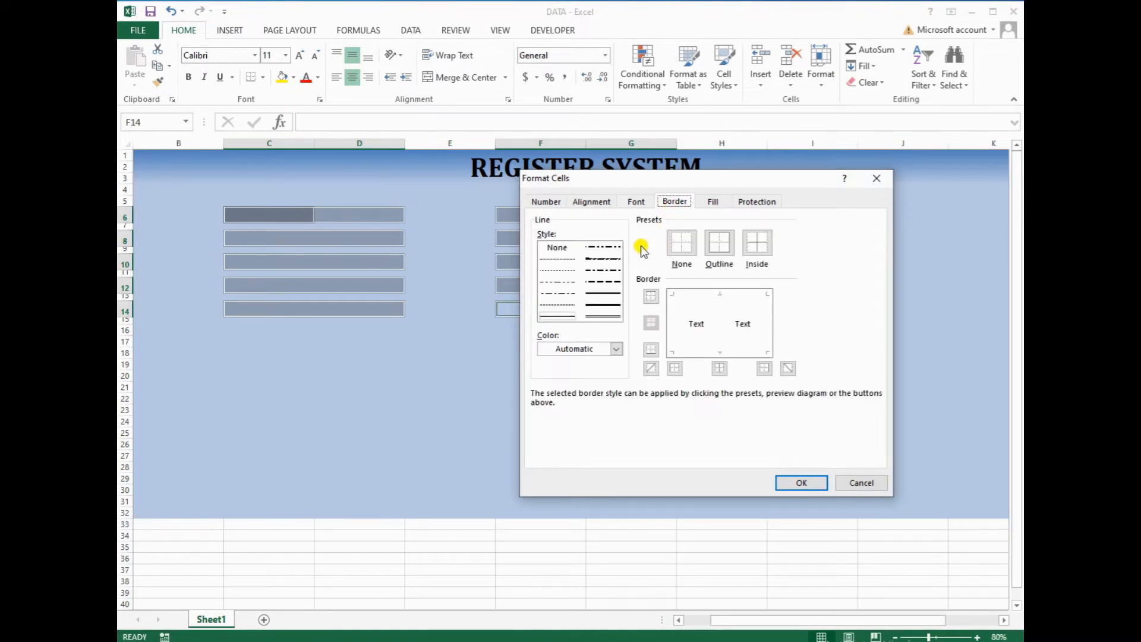
{"action": "left_click", "coordinate": [615, 348]}
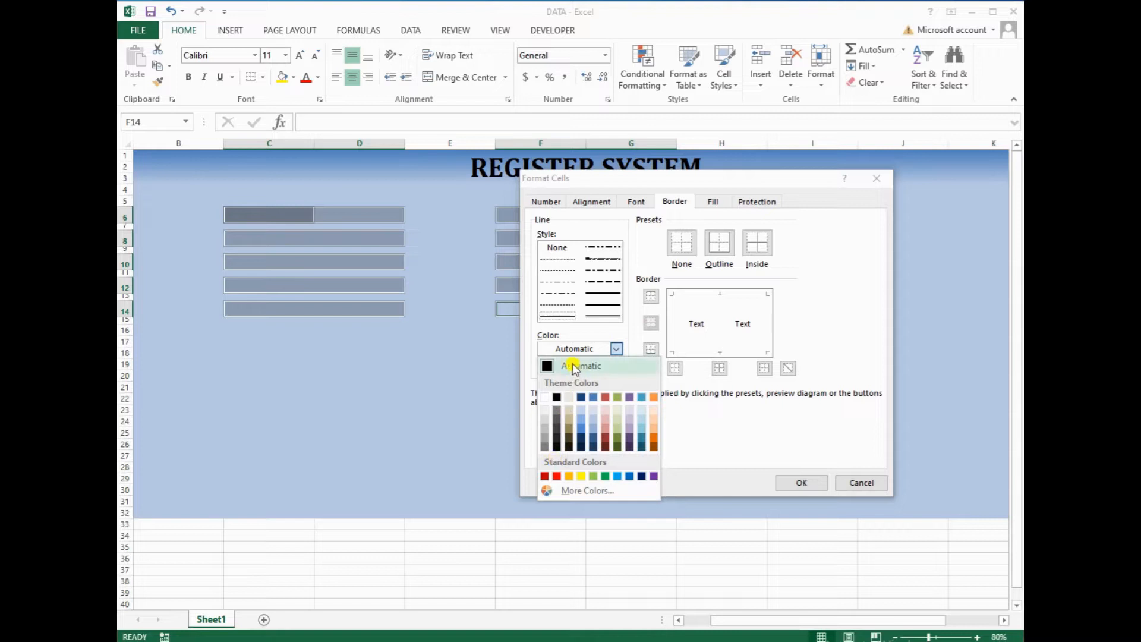
{"action": "left_click", "coordinate": [582, 397]}
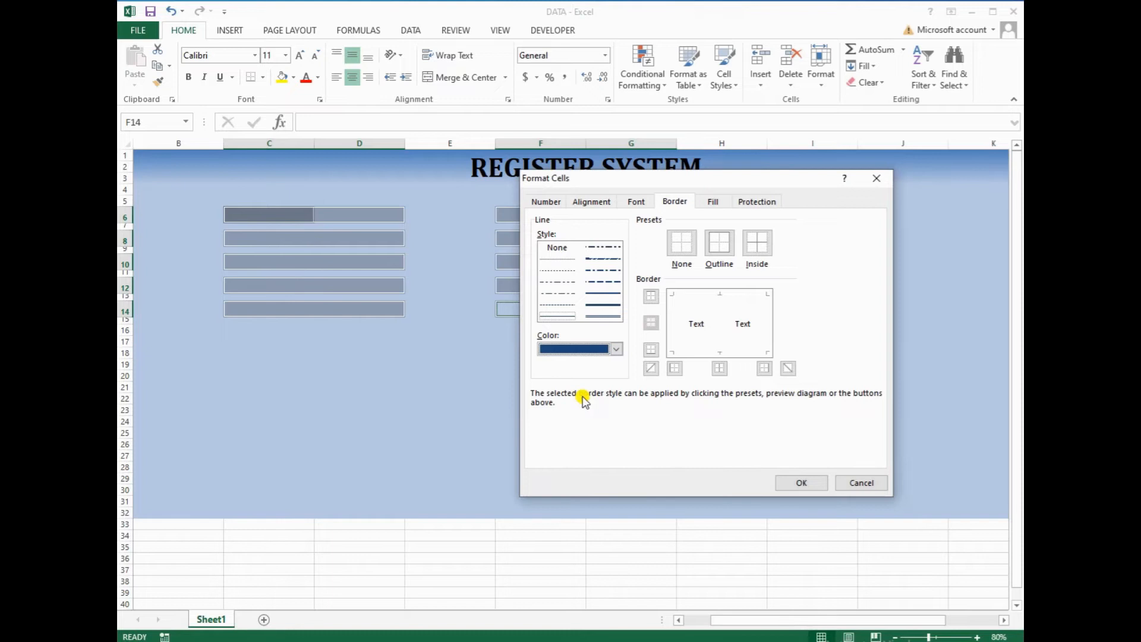
{"action": "left_click", "coordinate": [599, 294]}
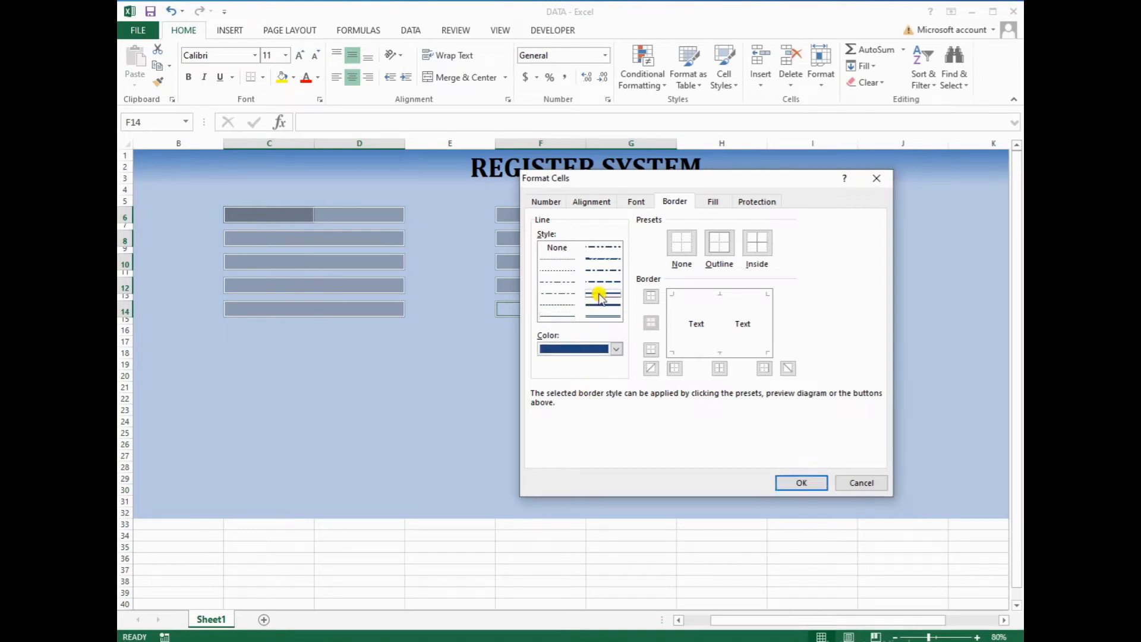
{"action": "left_click", "coordinate": [719, 244]}
{"action": "left_click", "coordinate": [719, 326]}
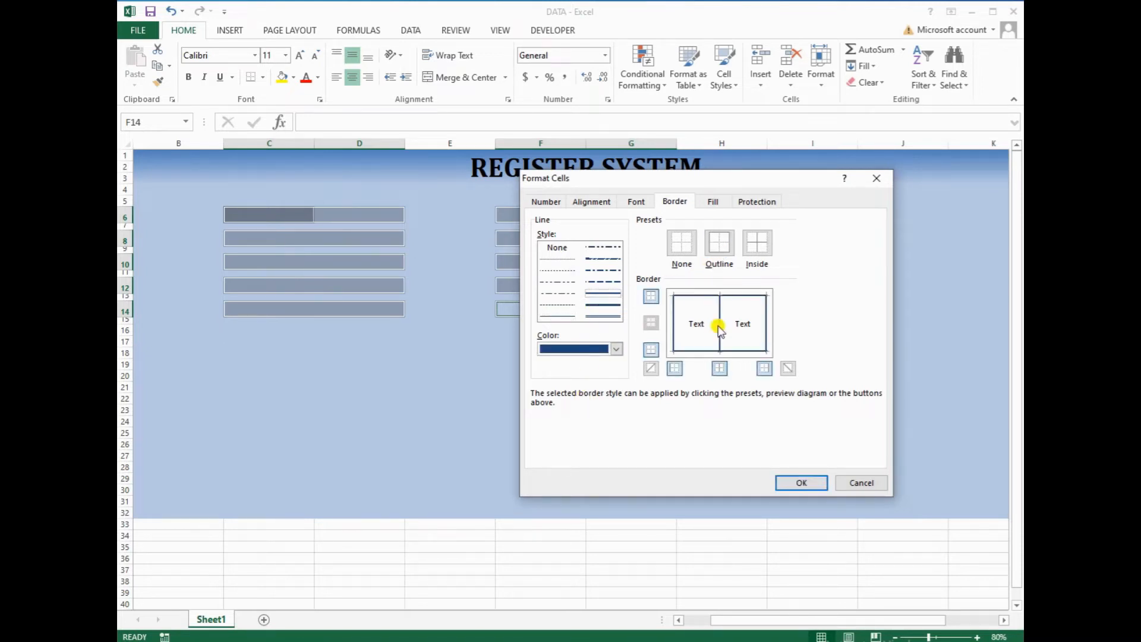
{"action": "left_click", "coordinate": [796, 481]}
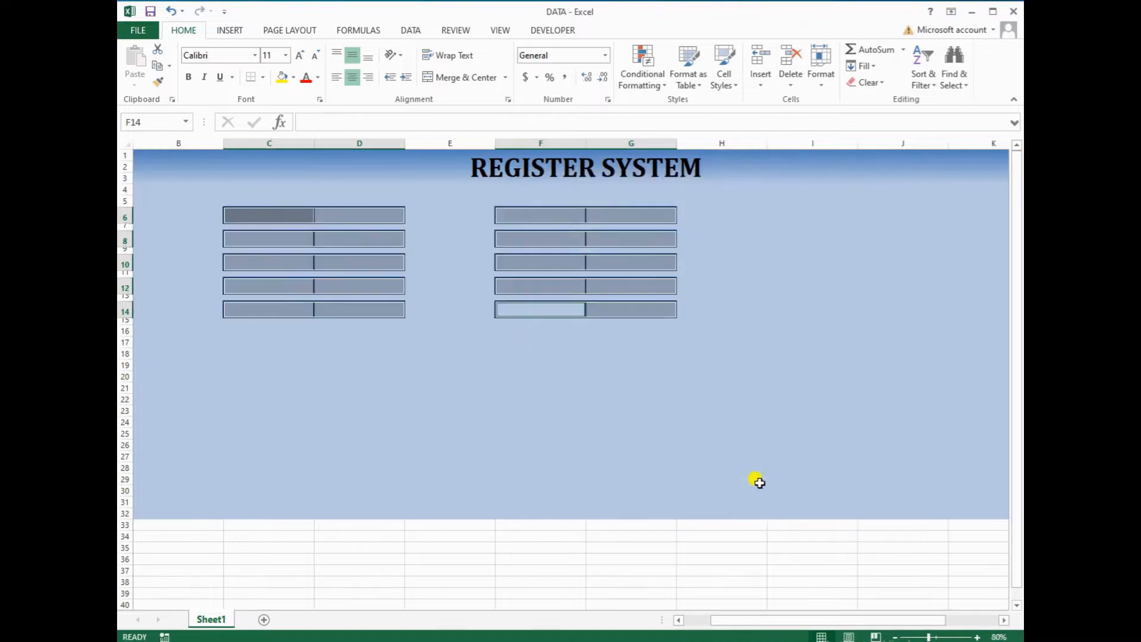
Select the input cells D6, D8, D10, D12 and D14
{"action": "left_click", "coordinate": [442, 382]}
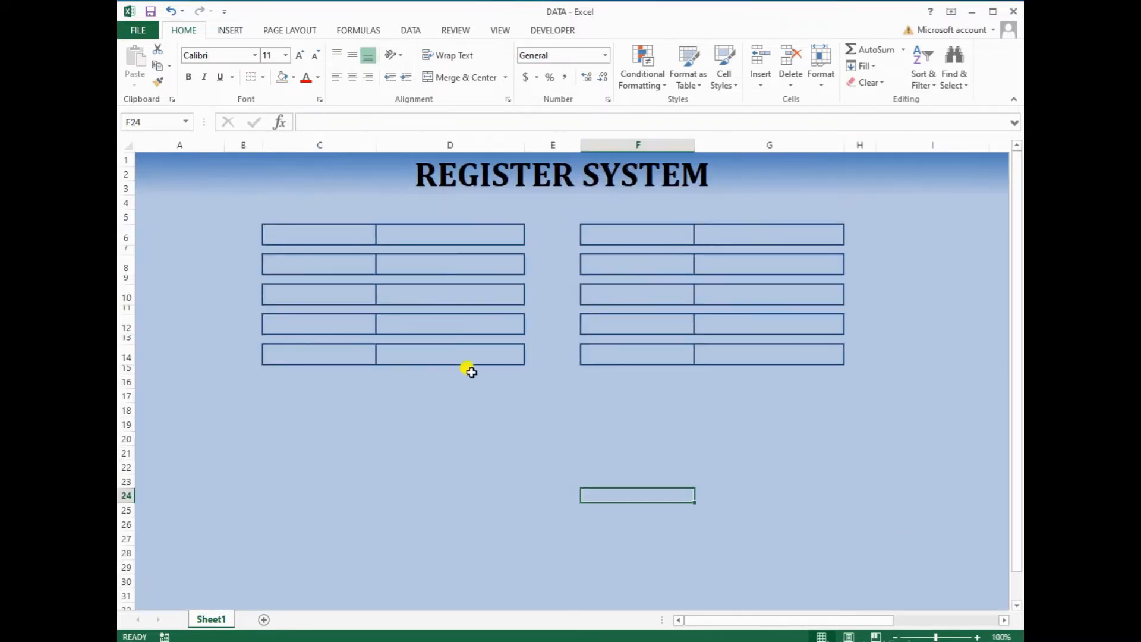
{"action": "left_click", "coordinate": [458, 240]}
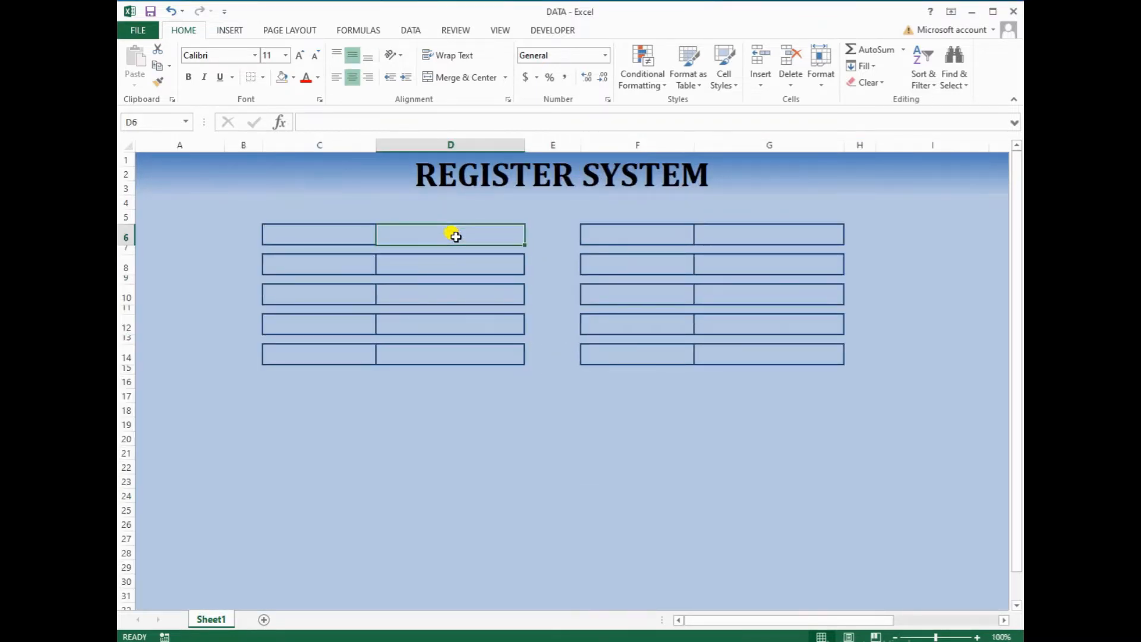
{"action": "left_click", "coordinate": [441, 264], "text": "ctrl"}
{"action": "left_click", "coordinate": [438, 287], "text": "ctrl"}
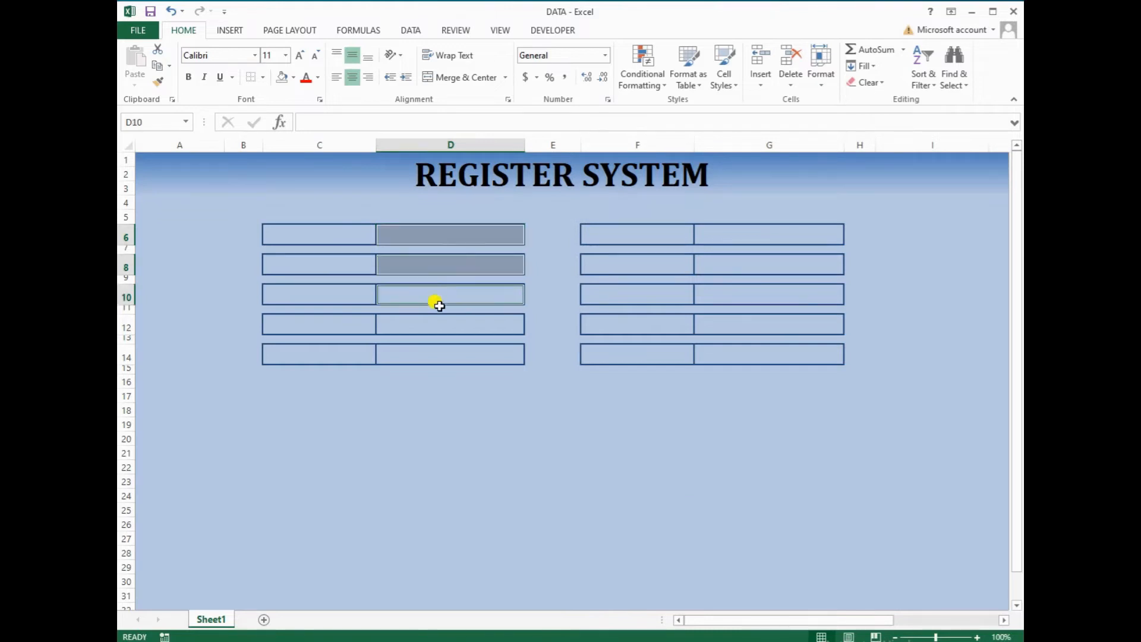
{"action": "left_click", "coordinate": [429, 325], "text": "ctrl"}
{"action": "left_click", "coordinate": [430, 354], "text": "ctrl"}
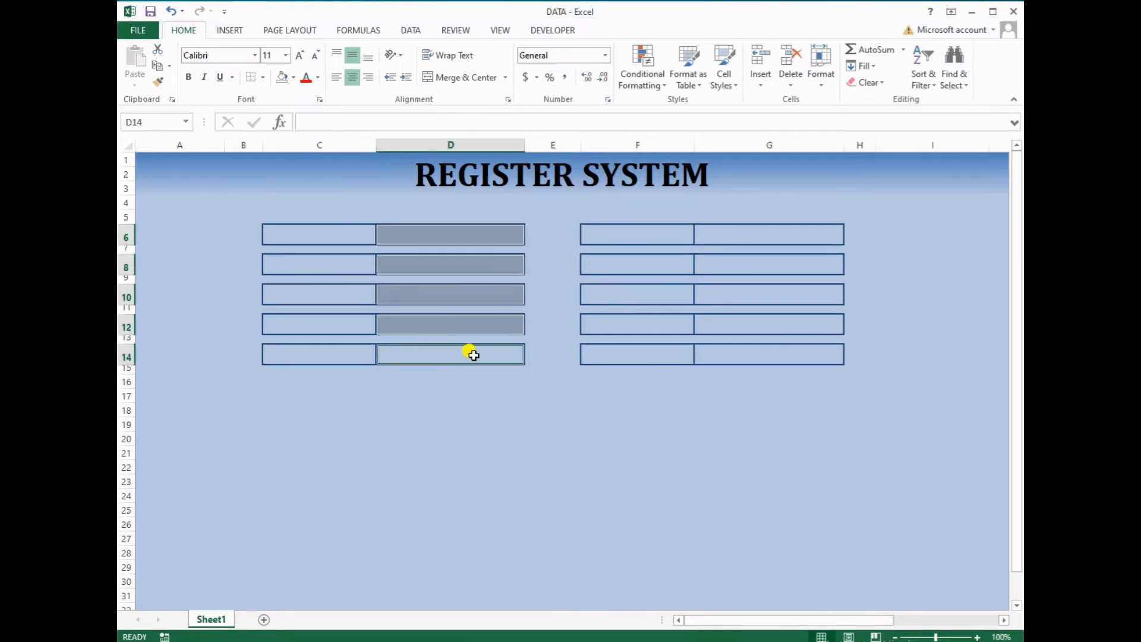
Add G6–G14 input cells and fill all selected cells White, Background 1, Darker 15%
{"action": "left_click", "coordinate": [750, 241], "text": "ctrl"}
{"action": "left_click", "coordinate": [743, 262], "text": "ctrl"}
{"action": "left_click", "coordinate": [737, 294], "text": "ctrl"}
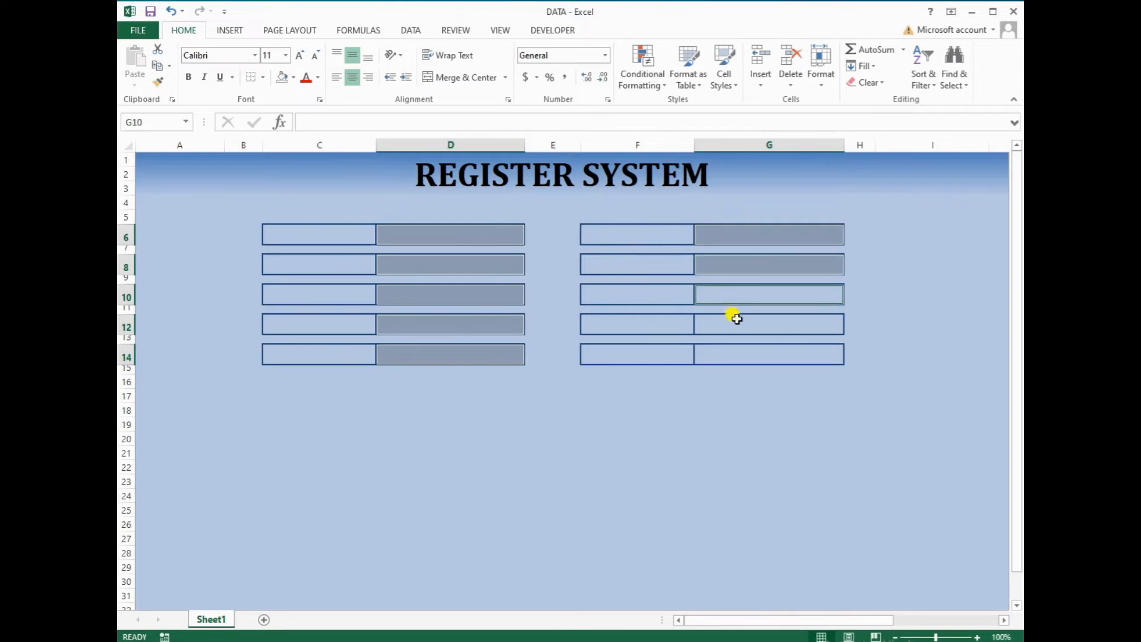
{"action": "left_click", "coordinate": [737, 319], "text": "ctrl"}
{"action": "left_click", "coordinate": [728, 354], "text": "ctrl"}
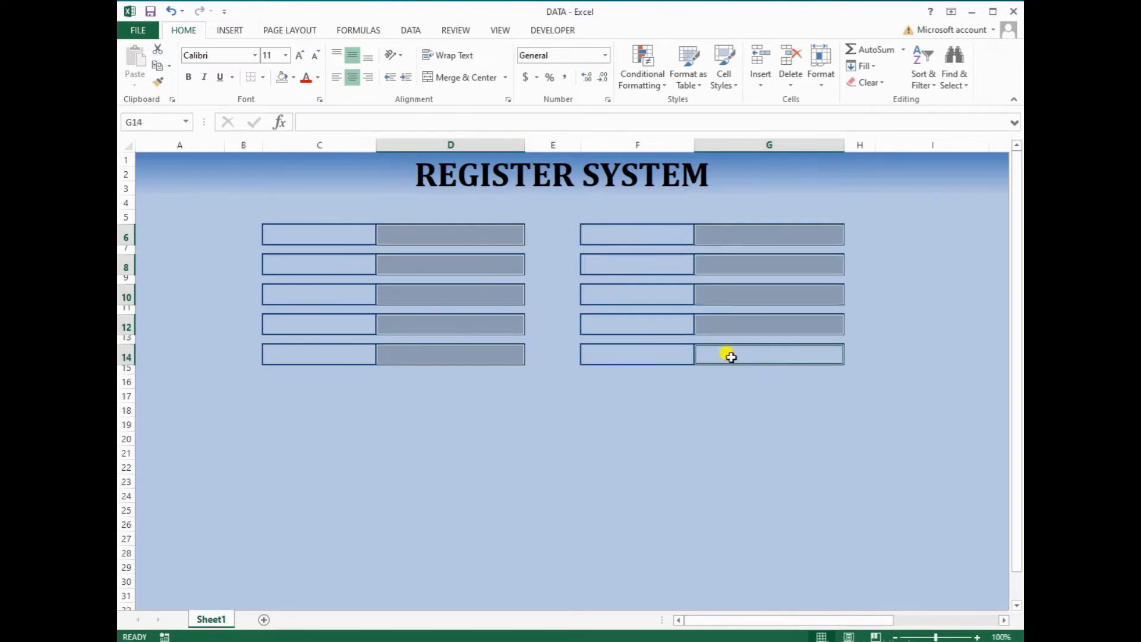
{"action": "left_click", "coordinate": [294, 80]}
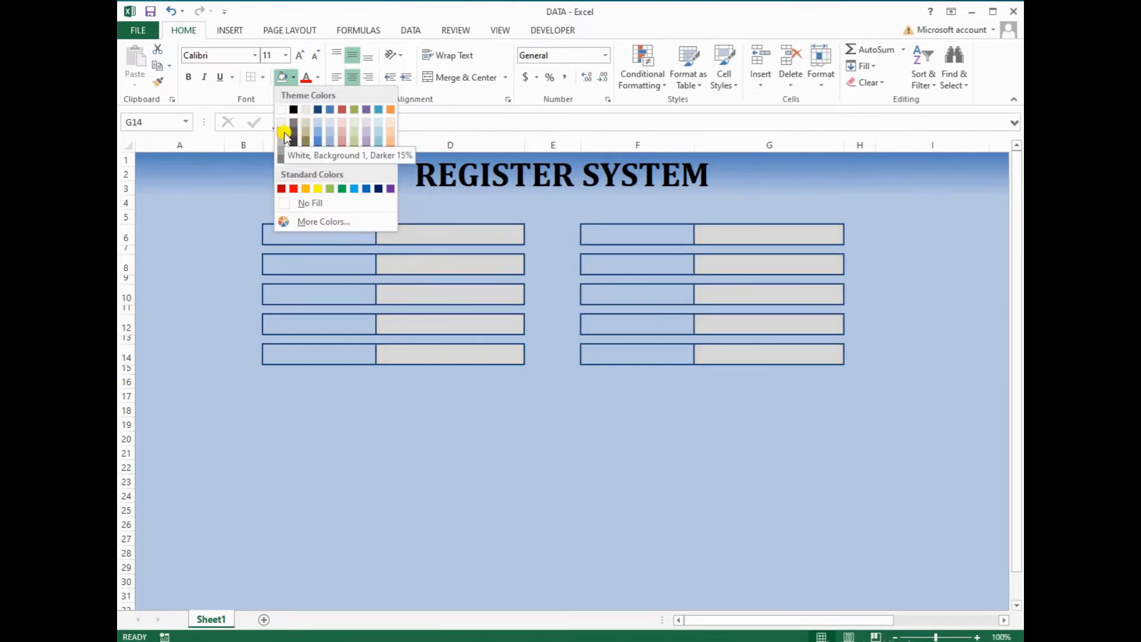
{"action": "left_click", "coordinate": [284, 132]}
Select the column C label cells C6, C8, C10, C12 and C14
{"action": "left_click", "coordinate": [582, 481]}
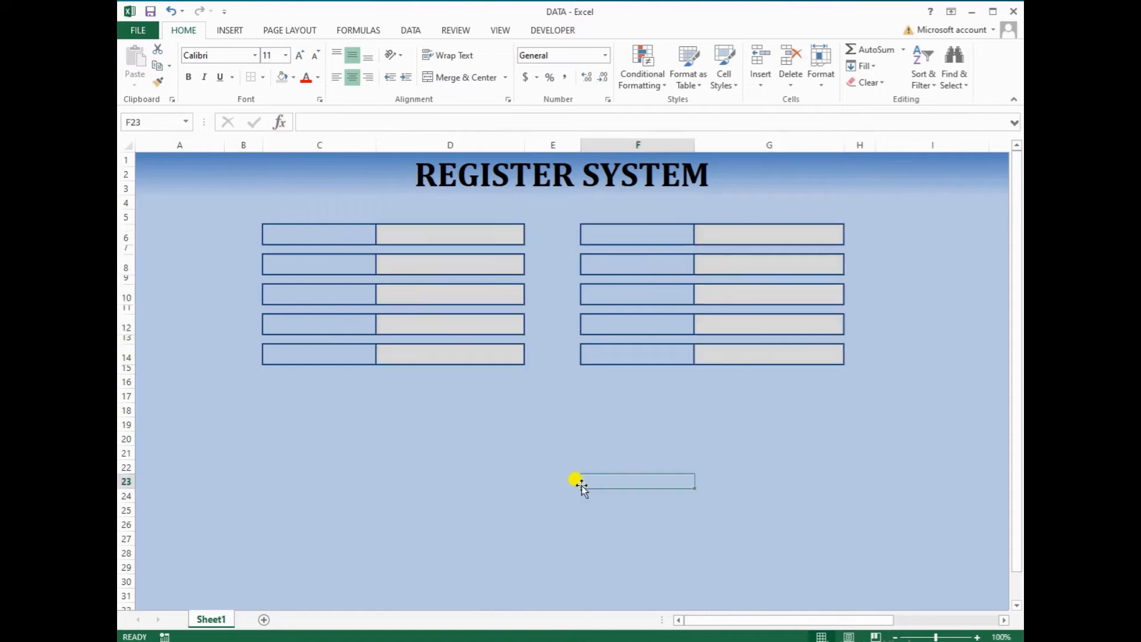
{"action": "left_click", "coordinate": [449, 235]}
{"action": "left_click", "coordinate": [435, 262]}
{"action": "left_click", "coordinate": [430, 294]}
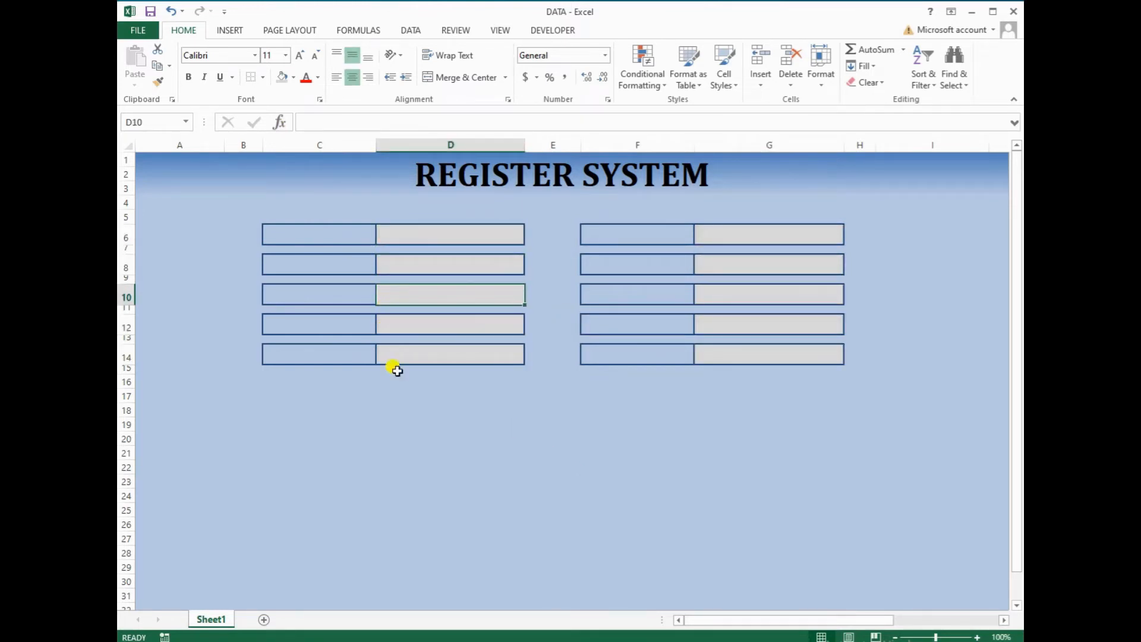
{"action": "left_click", "coordinate": [335, 236]}
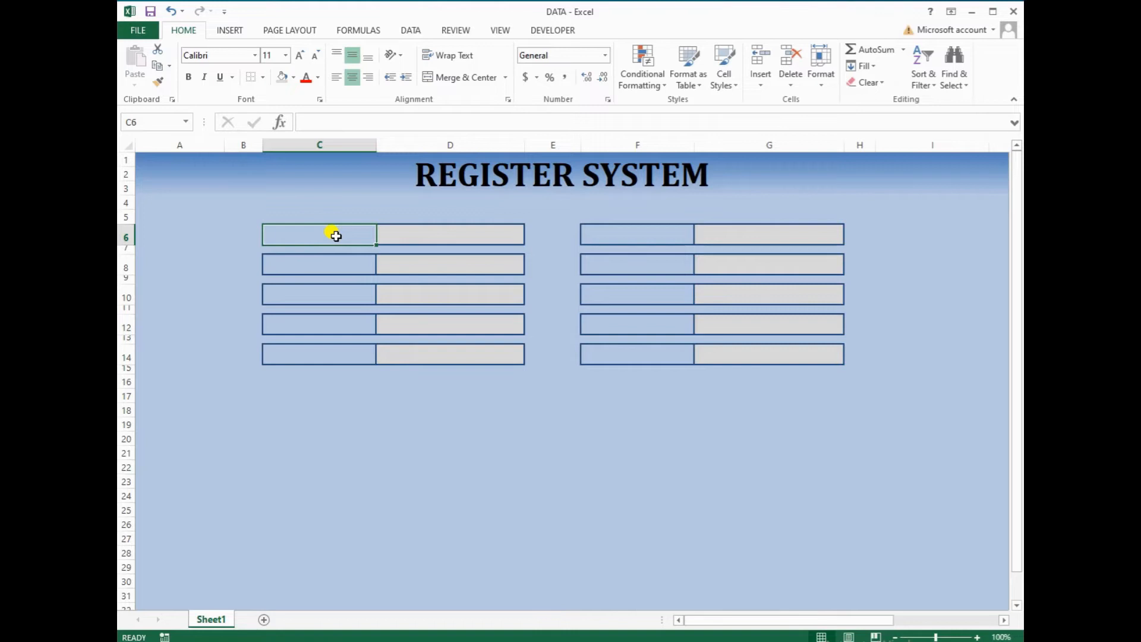
{"action": "left_click", "coordinate": [321, 257], "text": "ctrl"}
{"action": "left_click", "coordinate": [315, 290], "text": "ctrl"}
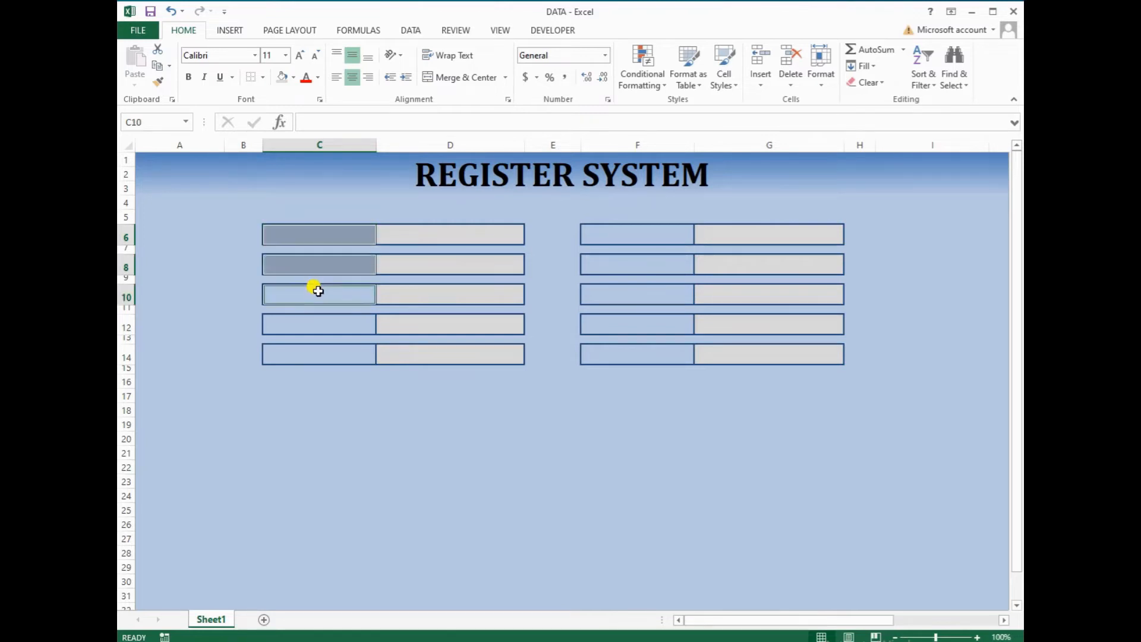
{"action": "left_click", "coordinate": [314, 323], "text": "ctrl"}
{"action": "left_click", "coordinate": [312, 352], "text": "ctrl"}
Add labels F6–F14 to the selection and fill all ten label cells a darker grey
{"action": "left_click", "coordinate": [646, 239], "text": "ctrl"}
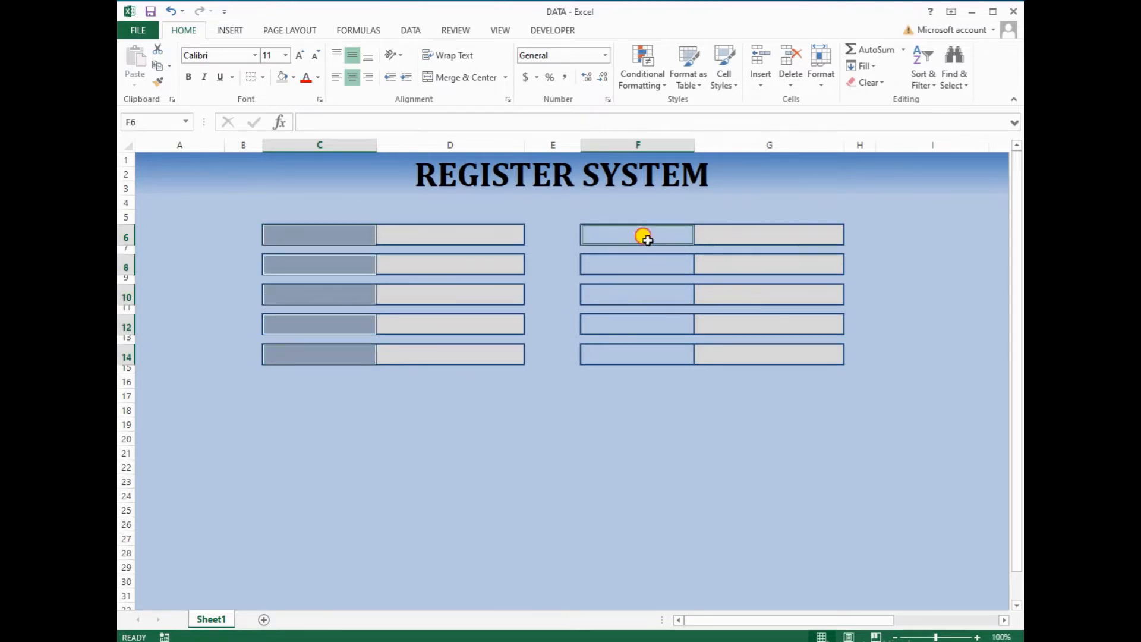
{"action": "left_click", "coordinate": [621, 264], "text": "ctrl"}
{"action": "left_click", "coordinate": [614, 291], "text": "ctrl"}
{"action": "left_click", "coordinate": [608, 325], "text": "ctrl"}
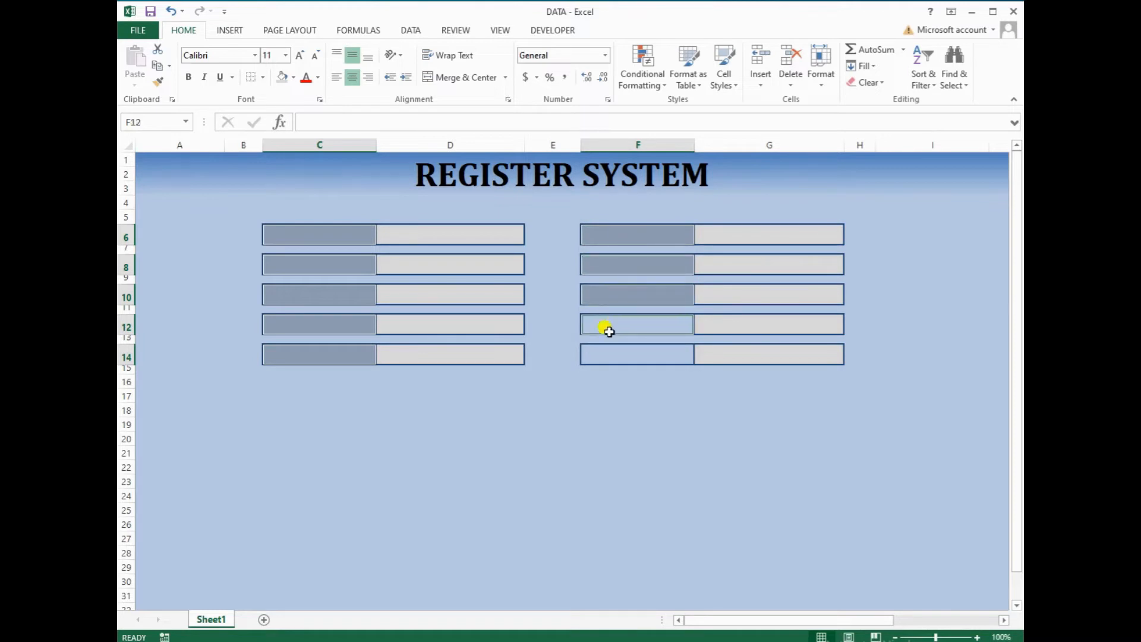
{"action": "left_click", "coordinate": [605, 351], "text": "ctrl"}
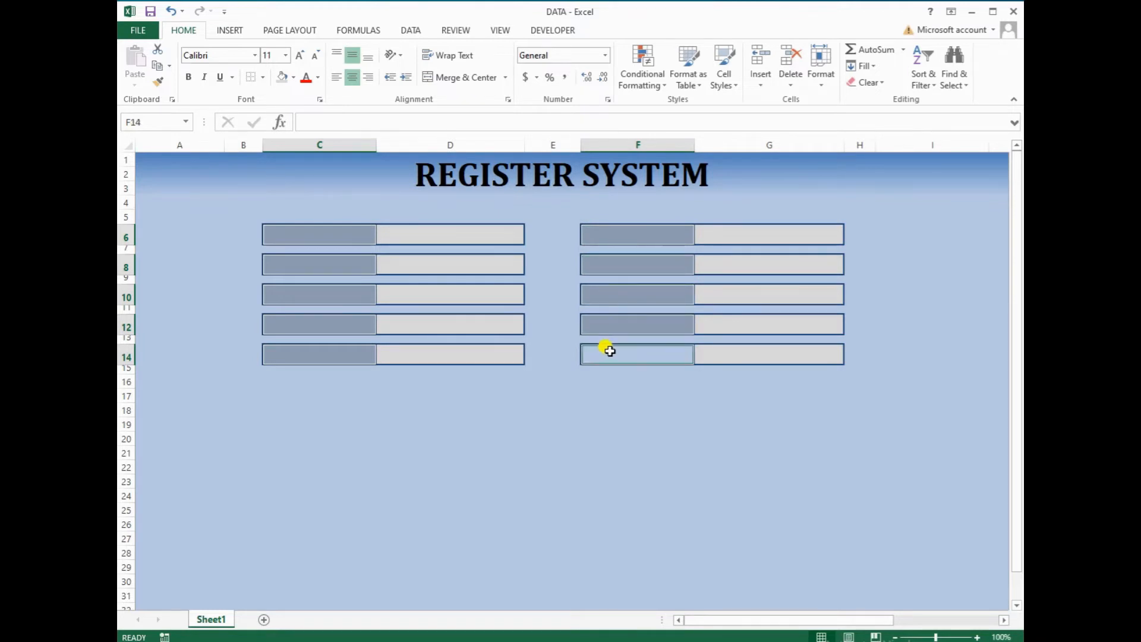
{"action": "left_click", "coordinate": [293, 79]}
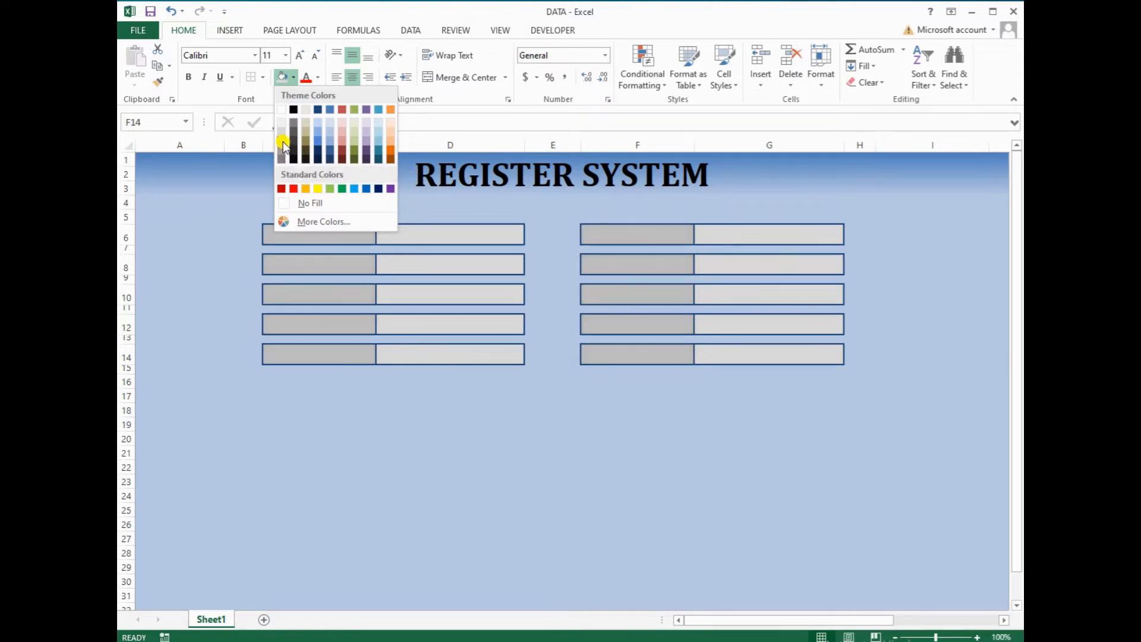
{"action": "left_click", "coordinate": [283, 153]}
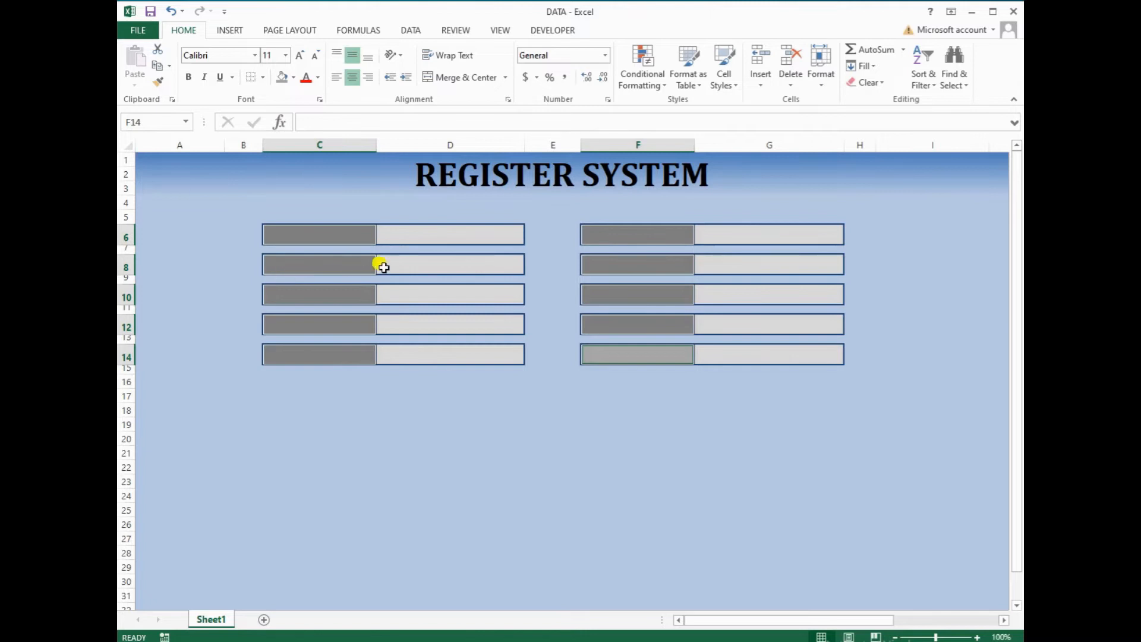
Fill the ten input cells D6–D14 and G6–G14 (even rows) white
{"action": "left_click", "coordinate": [422, 235]}
{"action": "left_click", "coordinate": [420, 262], "text": "ctrl"}
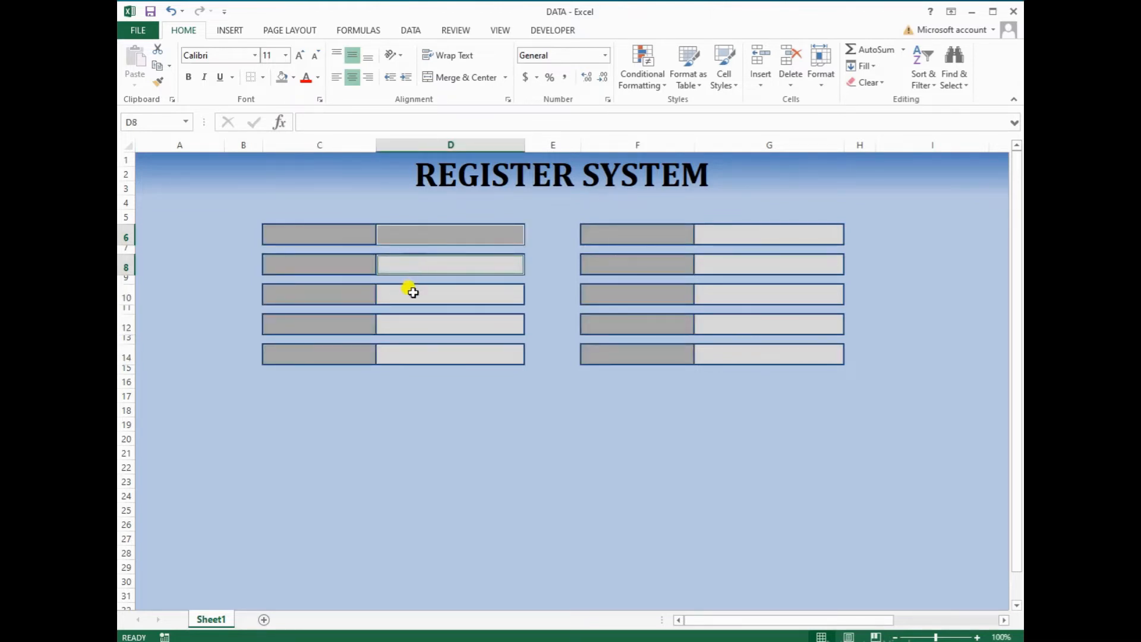
{"action": "left_click", "coordinate": [413, 294], "text": "ctrl"}
{"action": "left_click", "coordinate": [411, 323], "text": "ctrl"}
{"action": "left_click", "coordinate": [414, 355], "text": "ctrl"}
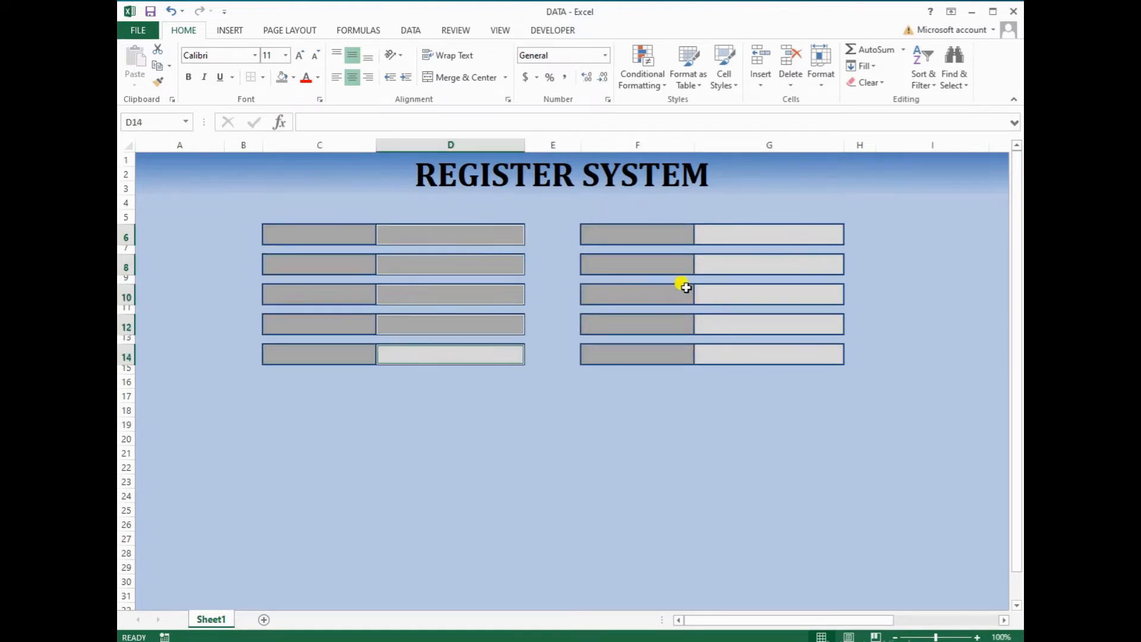
{"action": "left_click", "coordinate": [715, 240], "text": "ctrl"}
{"action": "left_click", "coordinate": [716, 264], "text": "ctrl"}
{"action": "left_click", "coordinate": [710, 297], "text": "ctrl"}
{"action": "left_click", "coordinate": [713, 324], "text": "ctrl"}
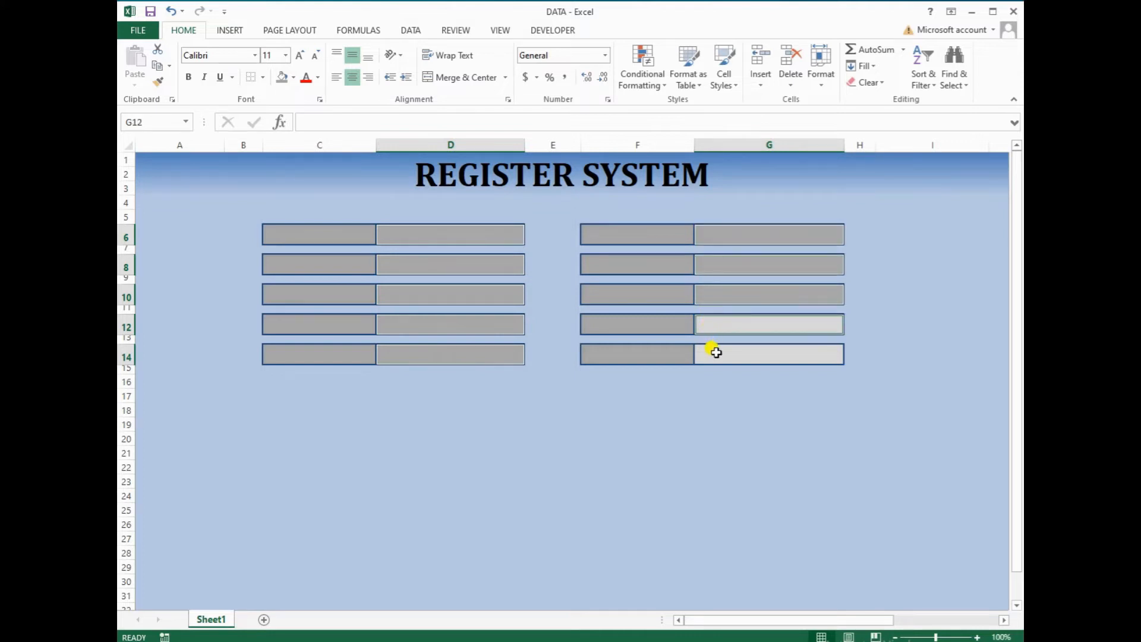
{"action": "left_click", "coordinate": [713, 355], "text": "ctrl"}
{"action": "left_click", "coordinate": [293, 78]}
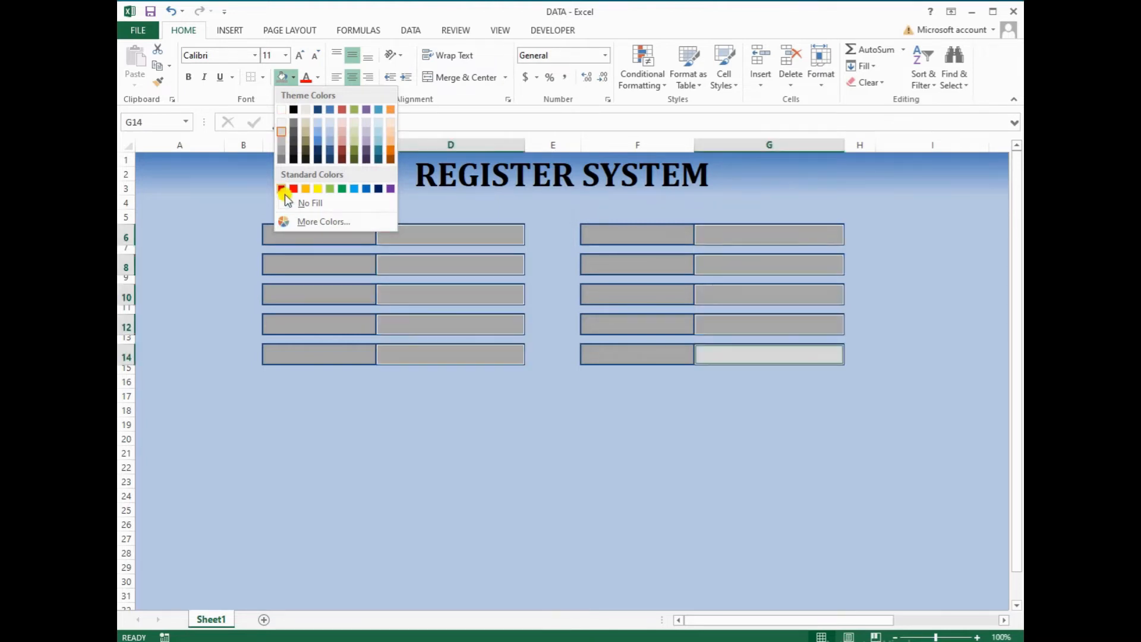
{"action": "left_click", "coordinate": [280, 121]}
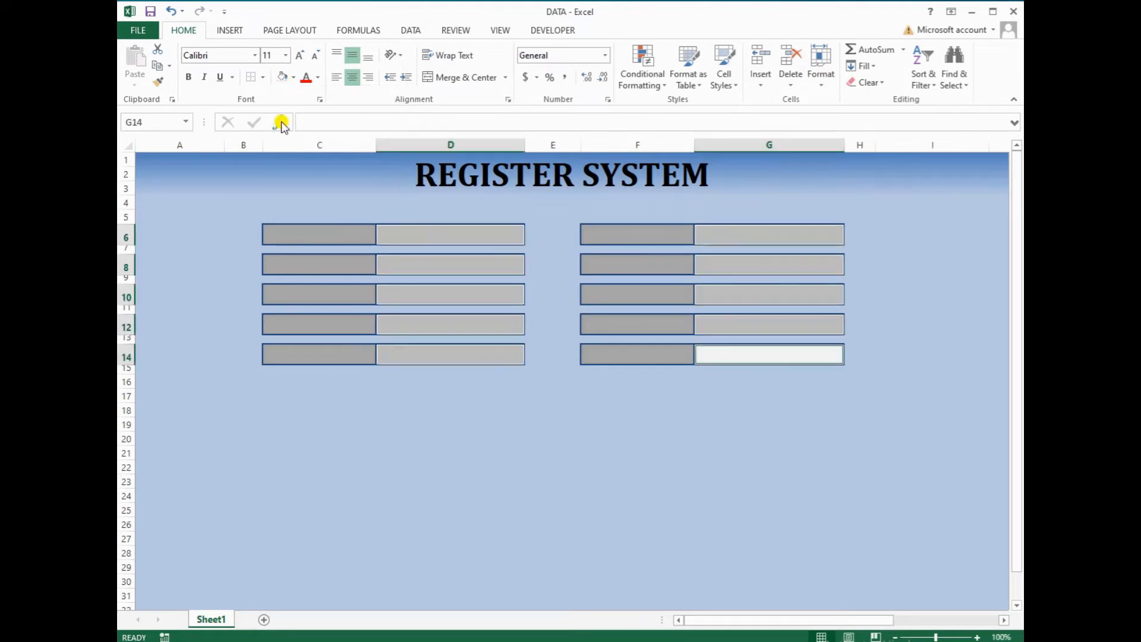
{"action": "left_click", "coordinate": [326, 238]}
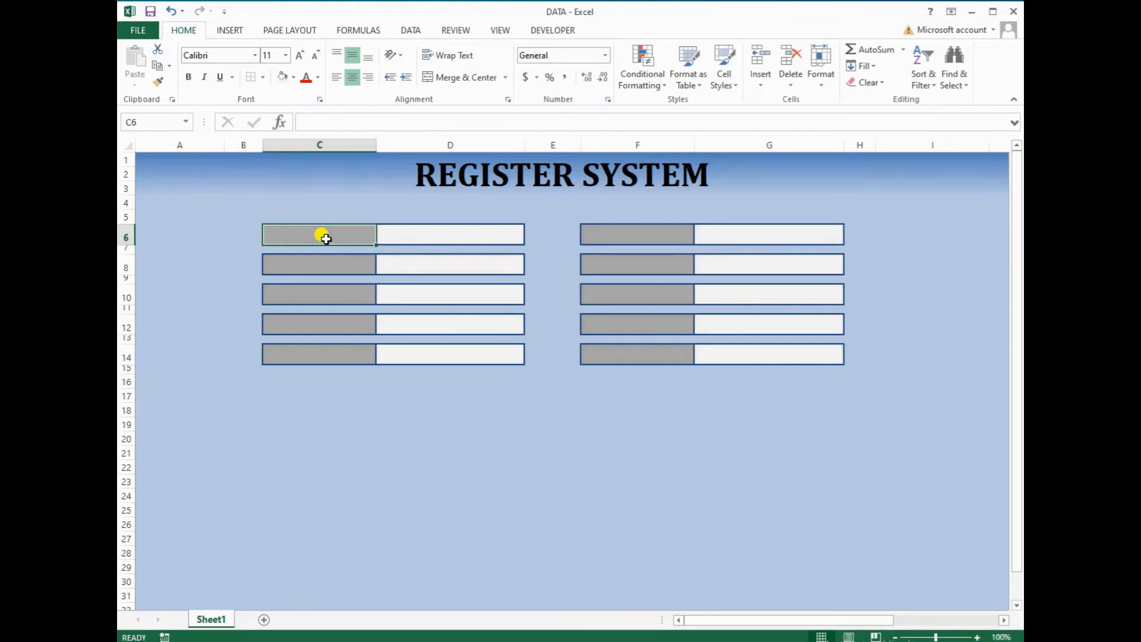
Type VISITOR NAME, FATHER NAME, MOTHER NAME, GENDER and PURPOSEE into C6–C14
{"action": "double_click", "coordinate": [326, 239]}
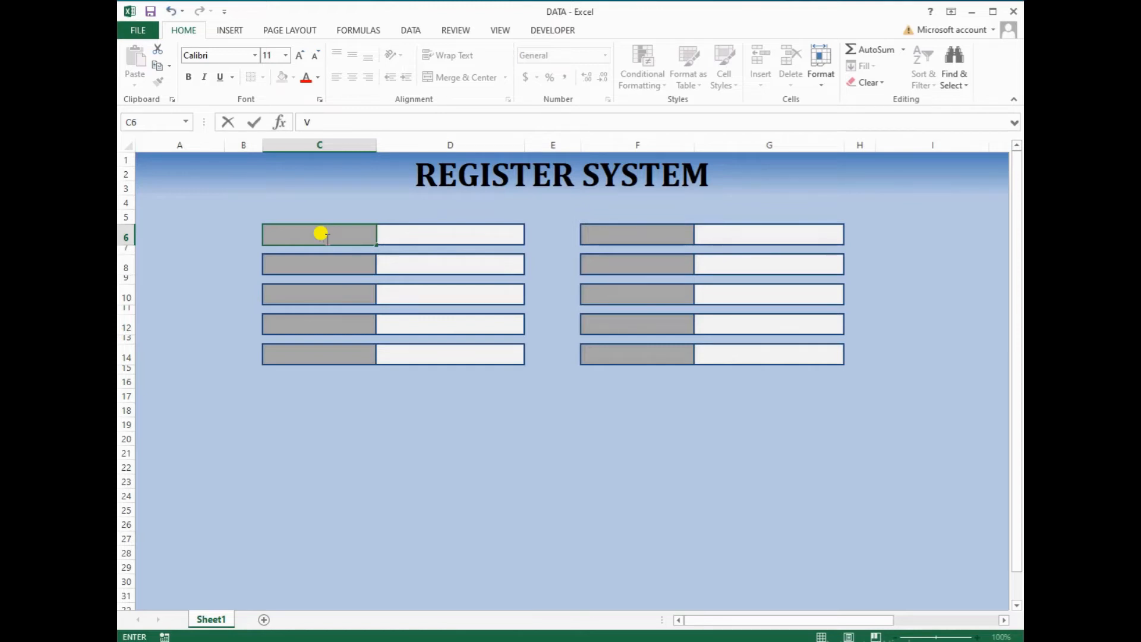
{"action": "type", "text": "VISITOR NAME"}
{"action": "key", "text": "Return"}
{"action": "key", "text": "Return"}
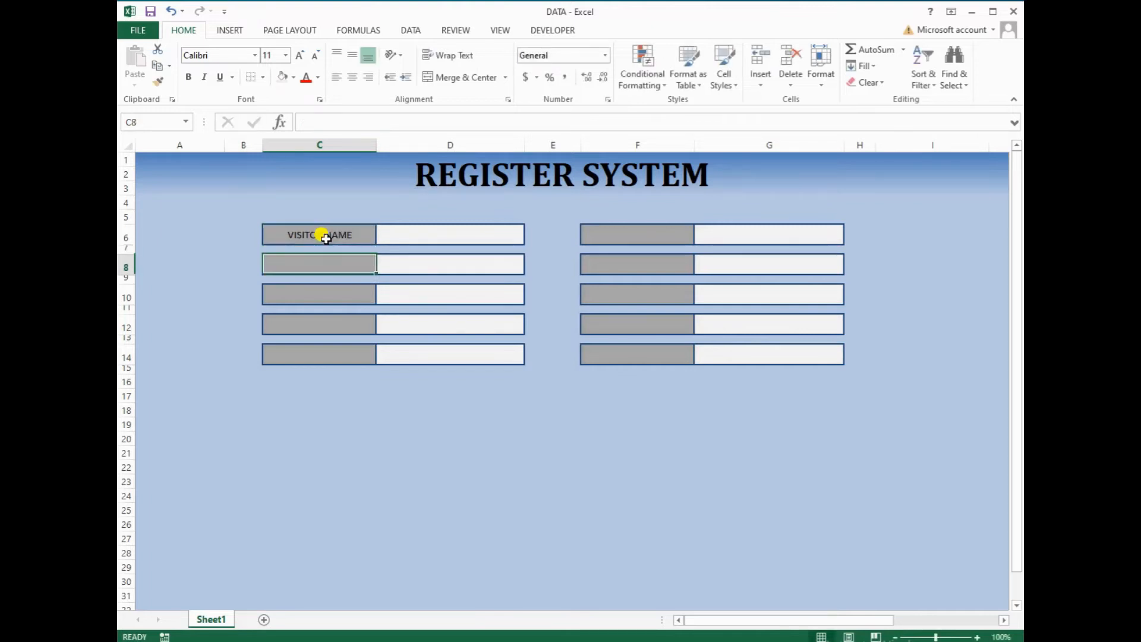
{"action": "type", "text": "F"}
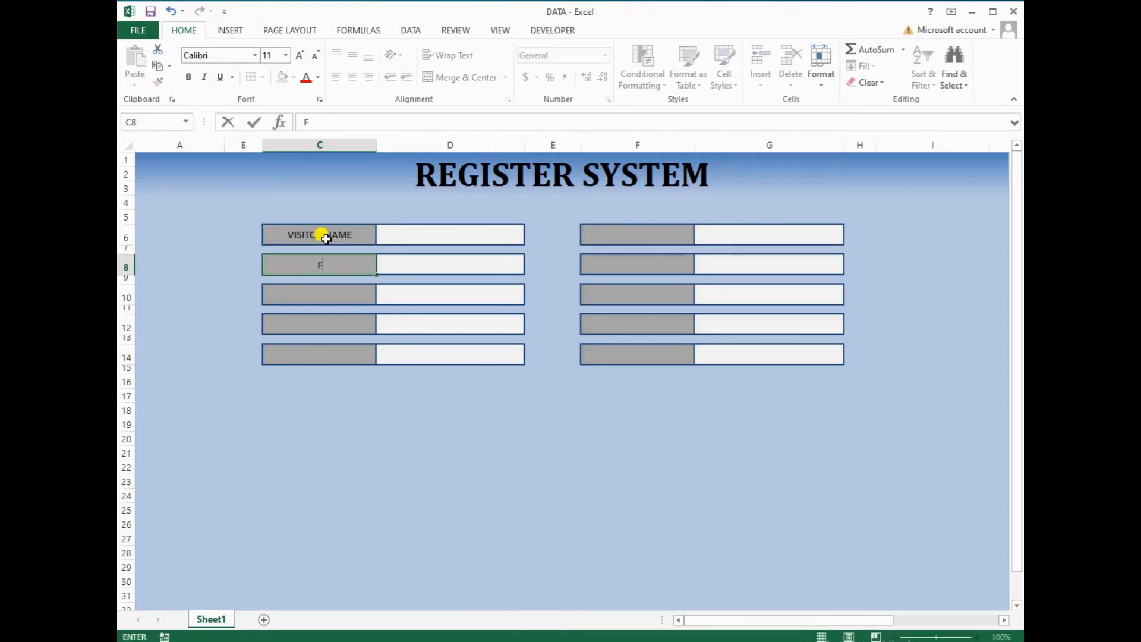
{"action": "type", "text": "ATHER NAME"}
{"action": "key", "text": "Return"}
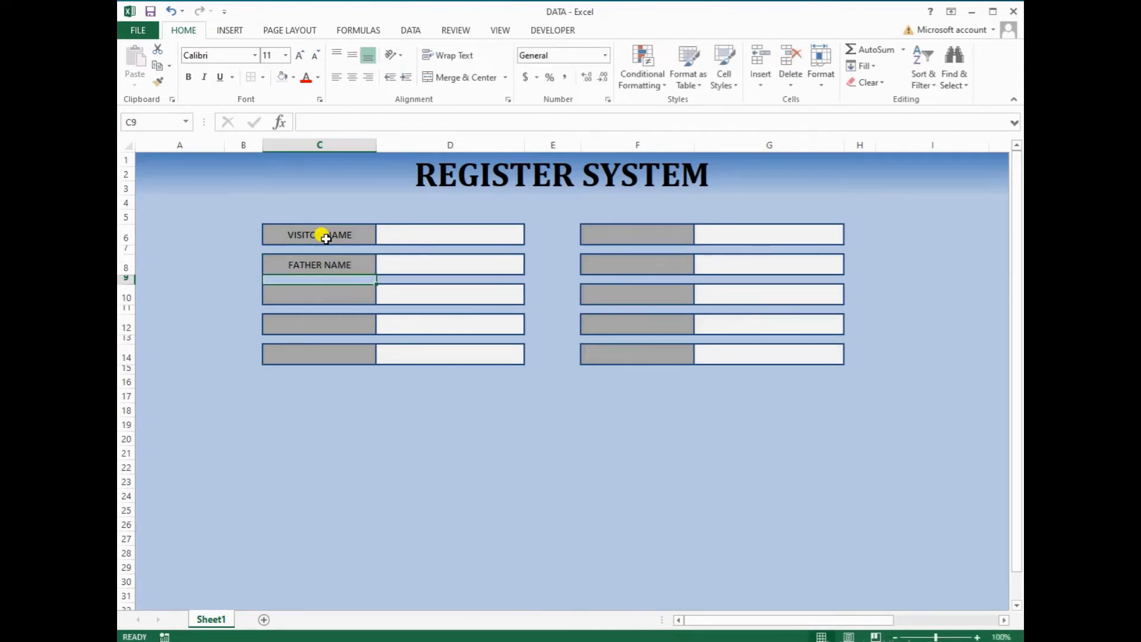
{"action": "key", "text": "Return"}
{"action": "type", "text": "MO"}
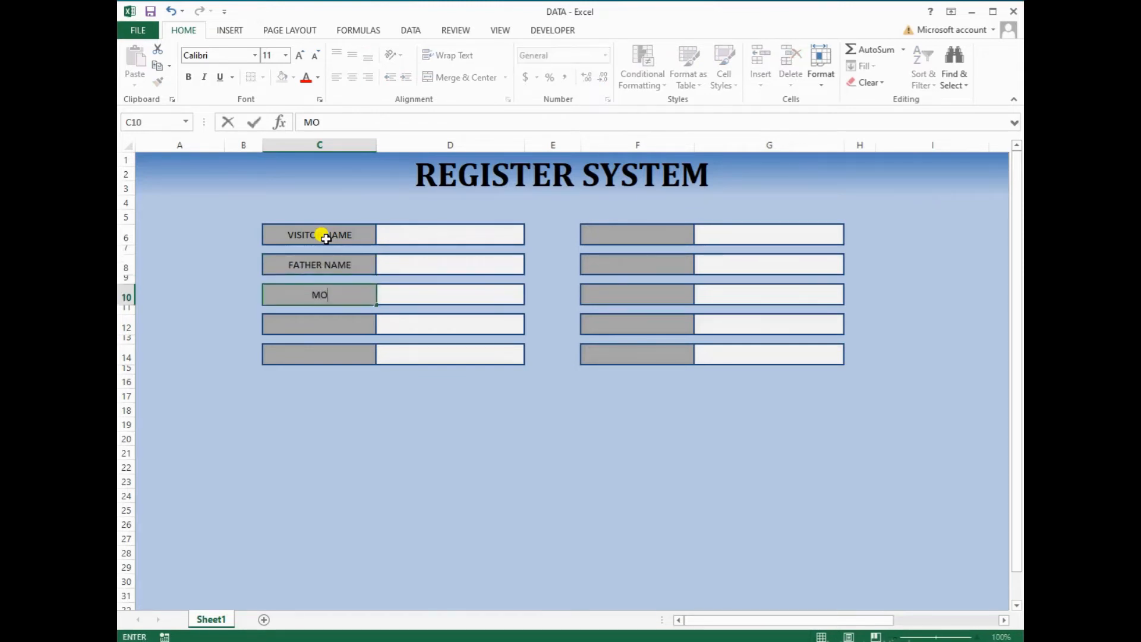
{"action": "type", "text": "THER NAME"}
{"action": "key", "text": "Return"}
{"action": "key", "text": "Return"}
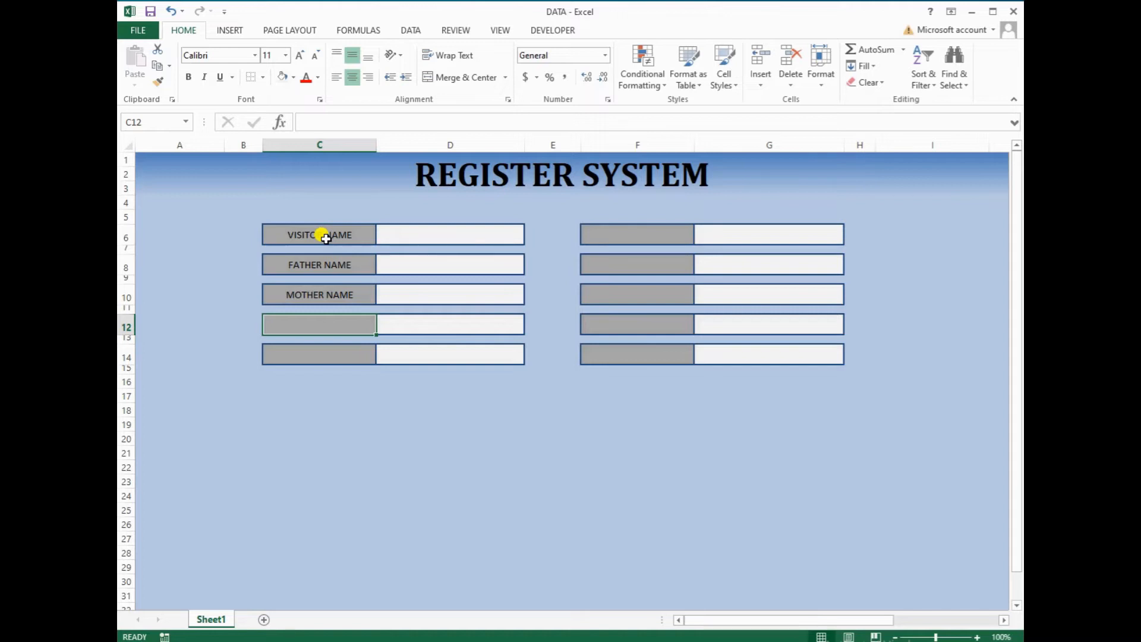
{"action": "type", "text": "GEN"}
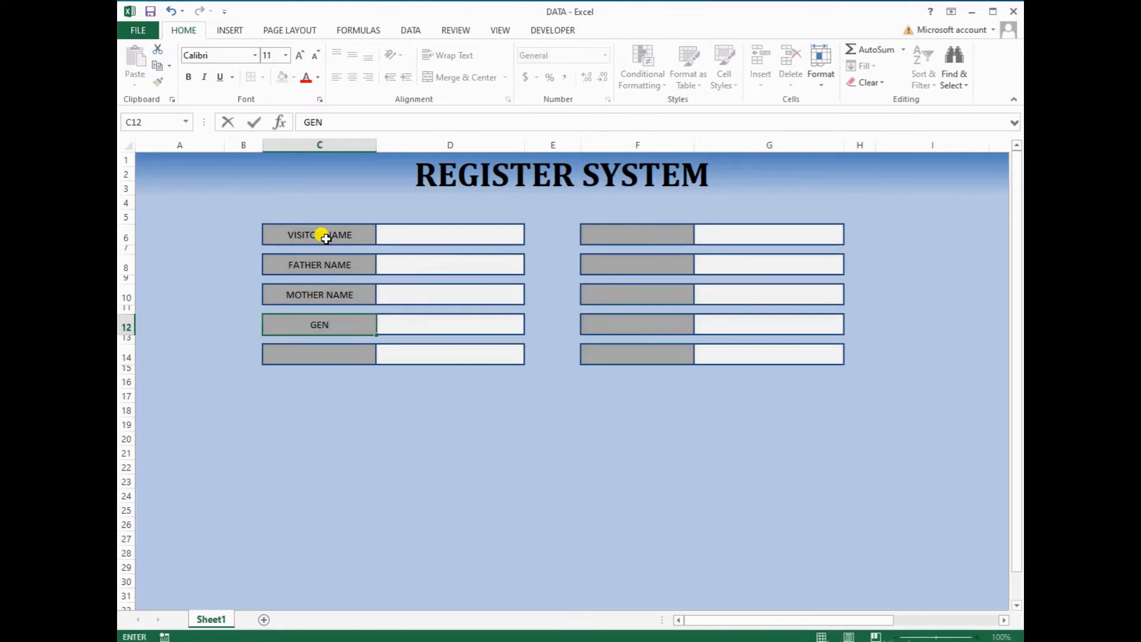
{"action": "type", "text": "DER"}
{"action": "key", "text": "Return"}
{"action": "key", "text": "Return"}
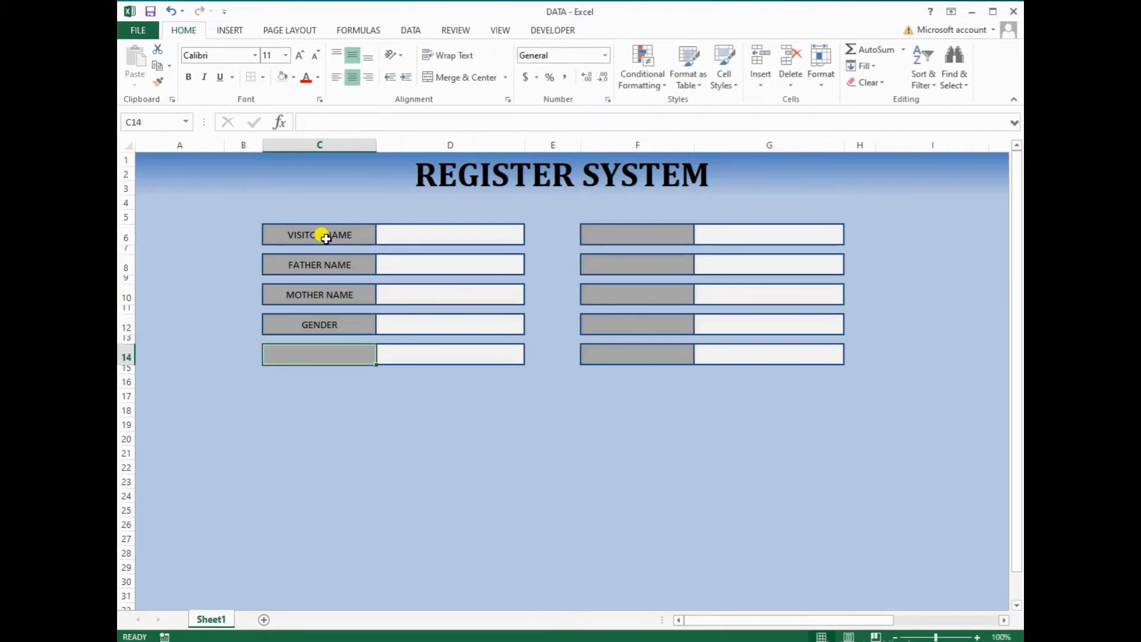
{"action": "type", "text": "PURPO"}
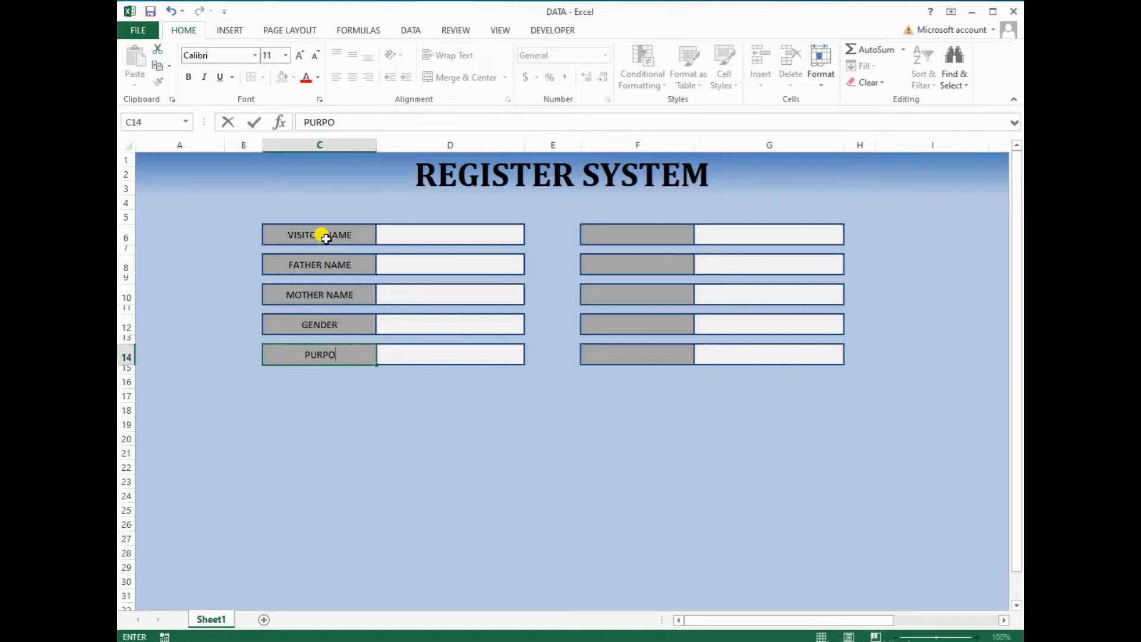
{"action": "type", "text": "SEE"}
{"action": "key", "text": "Tab"}
{"action": "key", "text": "Tab"}
{"action": "key", "text": "Tab"}
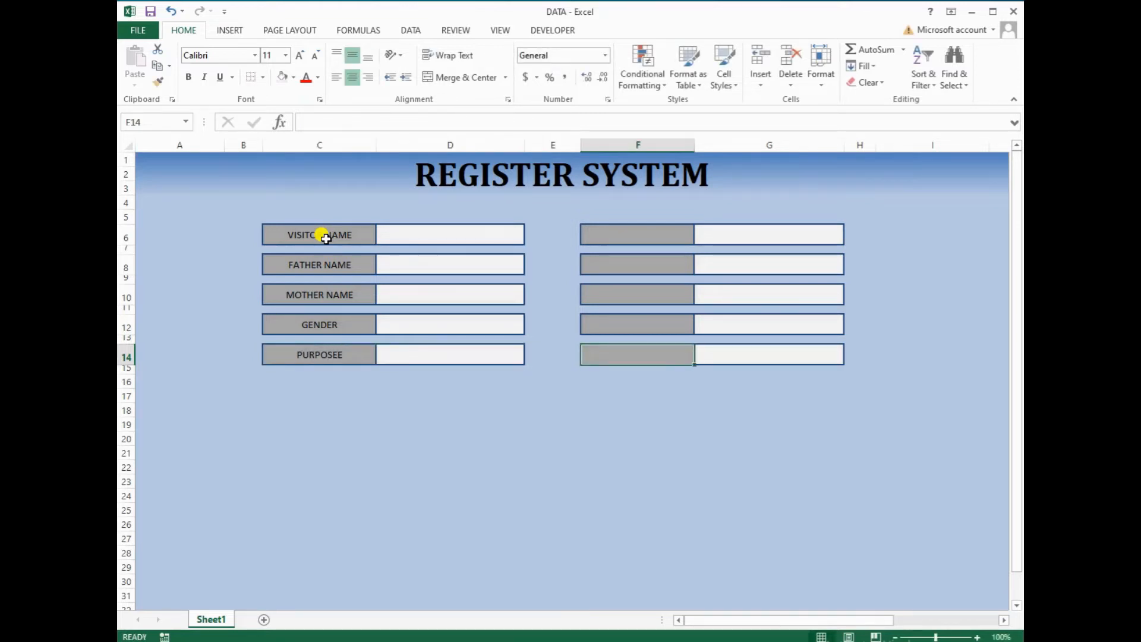
Enter VISITOR ADDRESS in F6 and COMPANY / OTHERS in F8
{"action": "key", "text": "Up"}
{"action": "key", "text": "Up"}
{"action": "key", "text": "Up"}
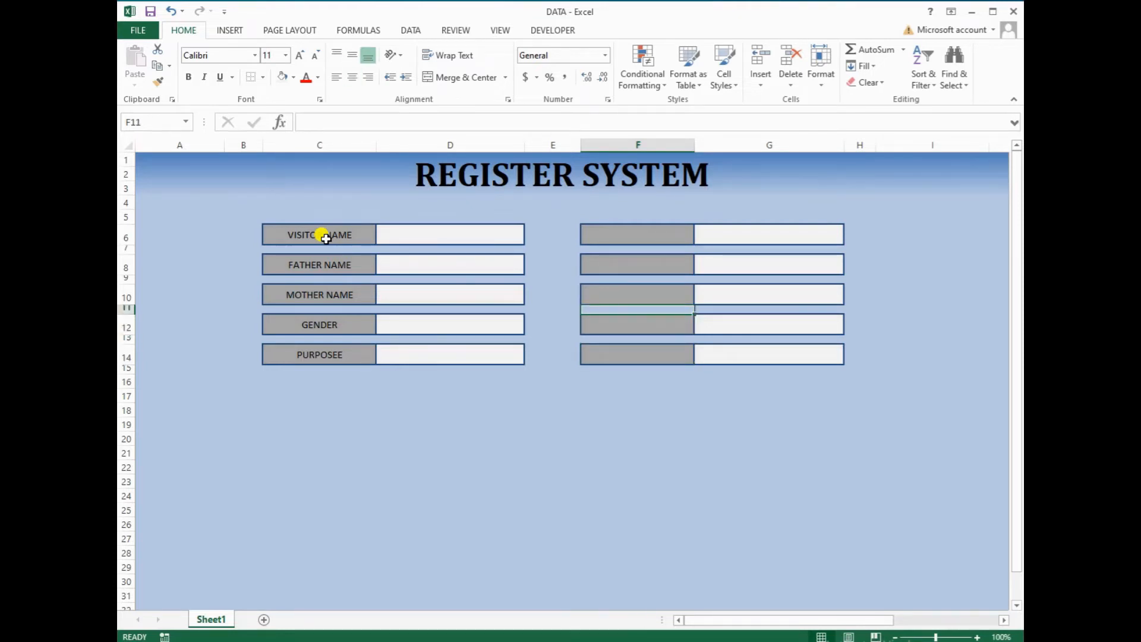
{"action": "key", "text": "Up"}
{"action": "key", "text": "Up"}
{"action": "key", "text": "Up"}
{"action": "key", "text": "Up"}
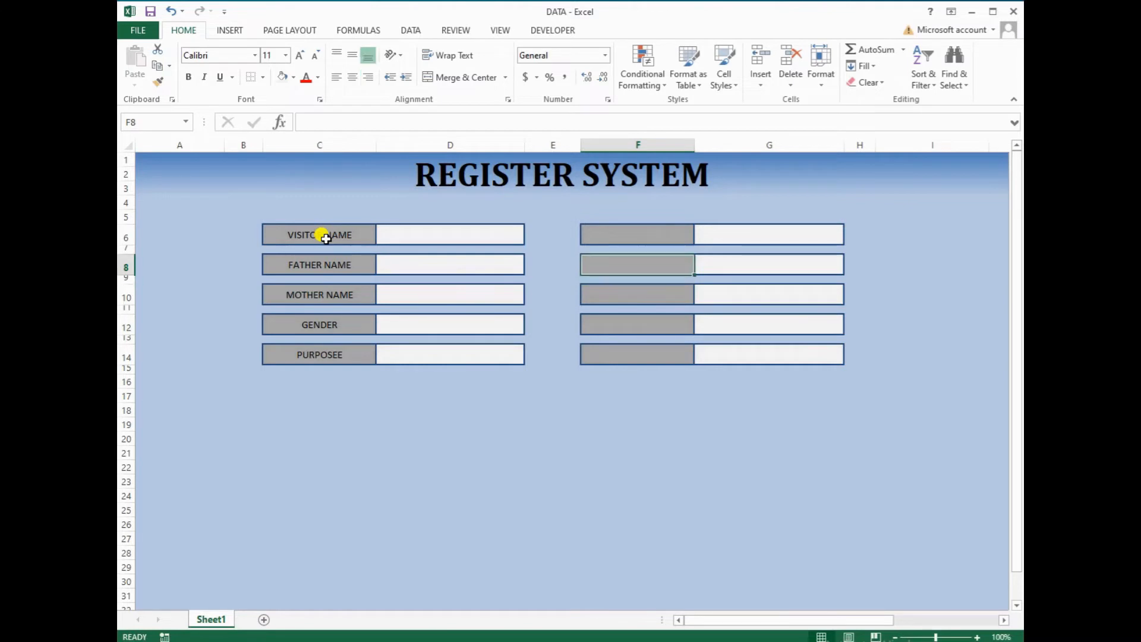
{"action": "key", "text": "Up"}
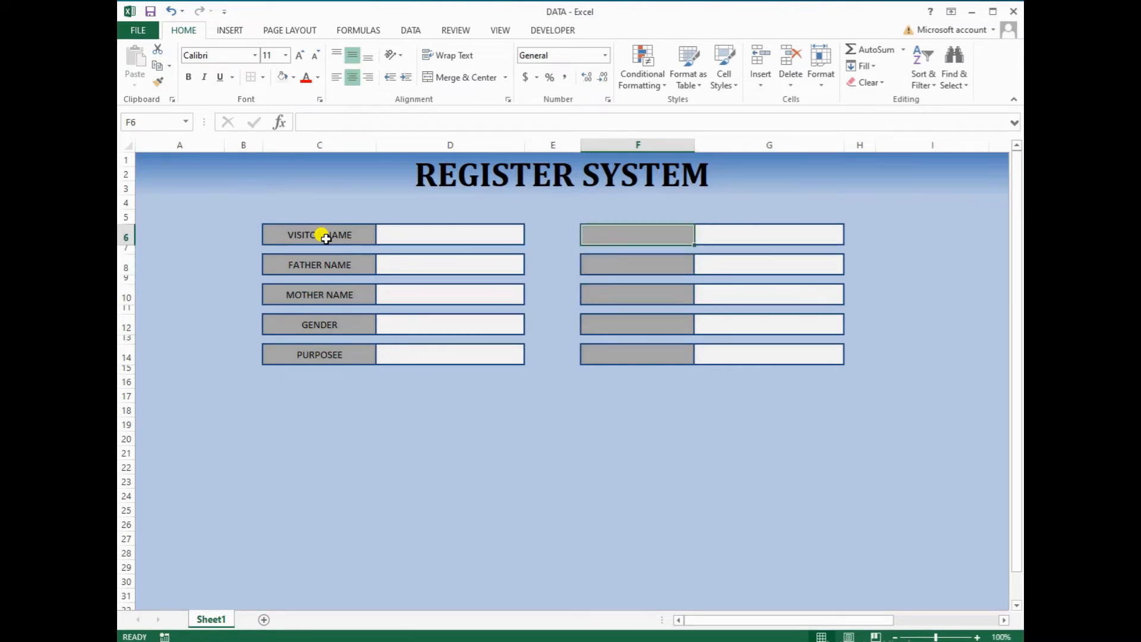
{"action": "type", "text": "VISITOR"}
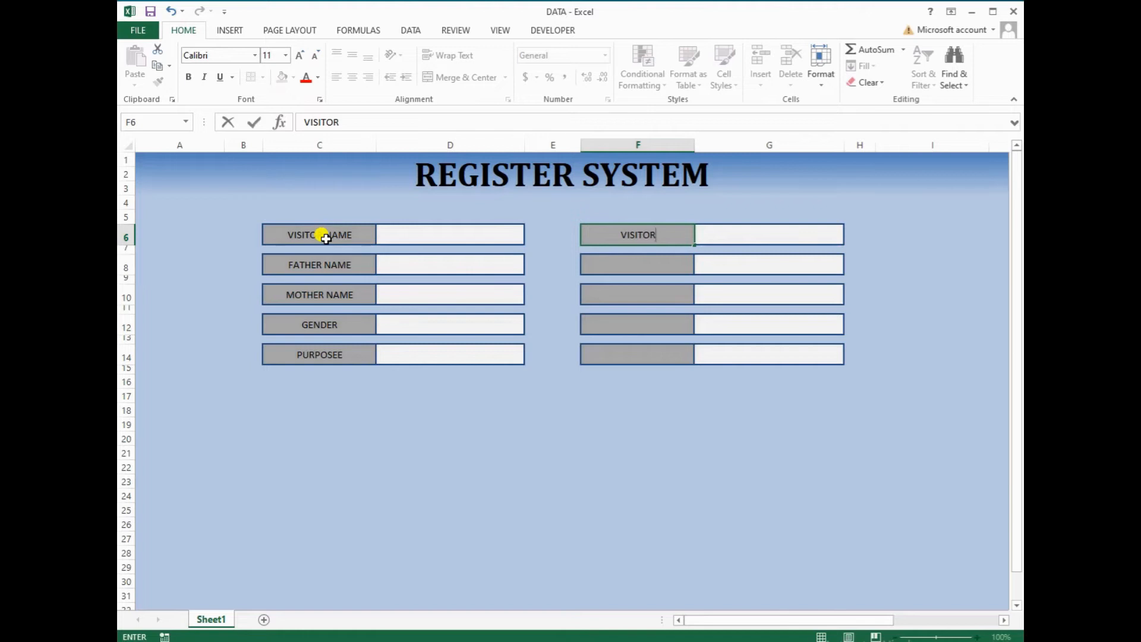
{"action": "type", "text": " ADDRESS"}
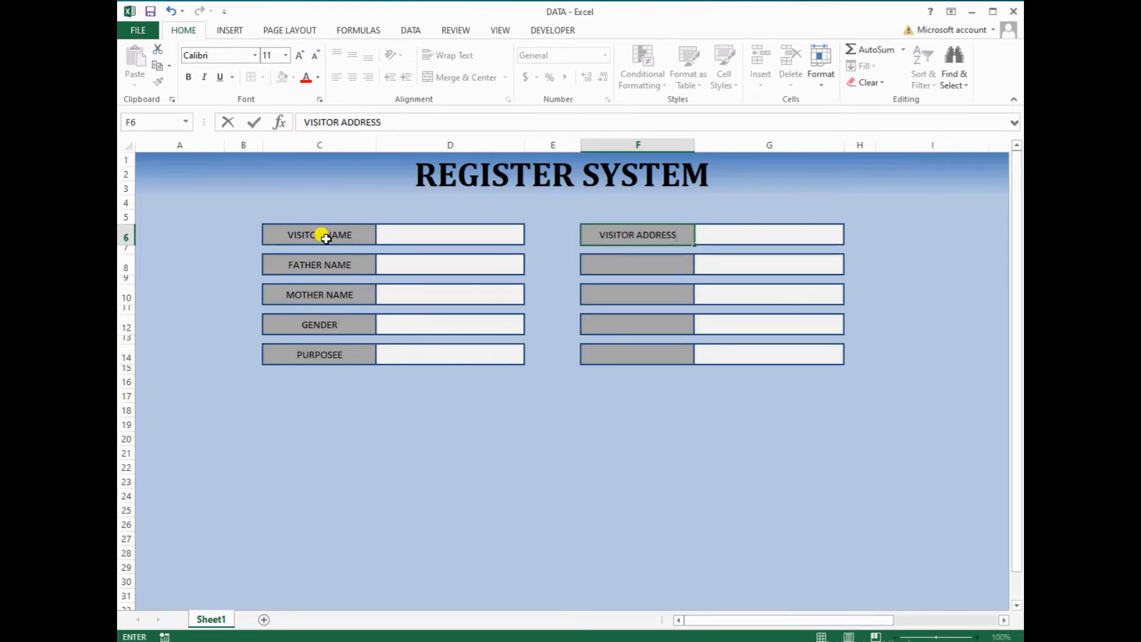
{"action": "key", "text": "Return"}
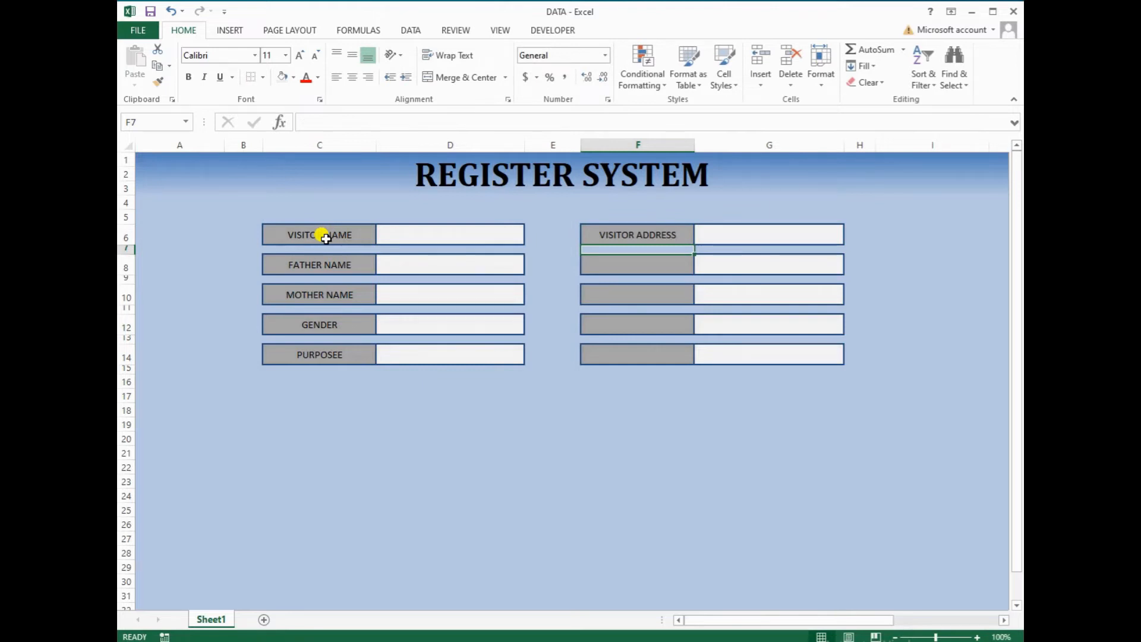
{"action": "key", "text": "Down"}
{"action": "type", "text": "CO"}
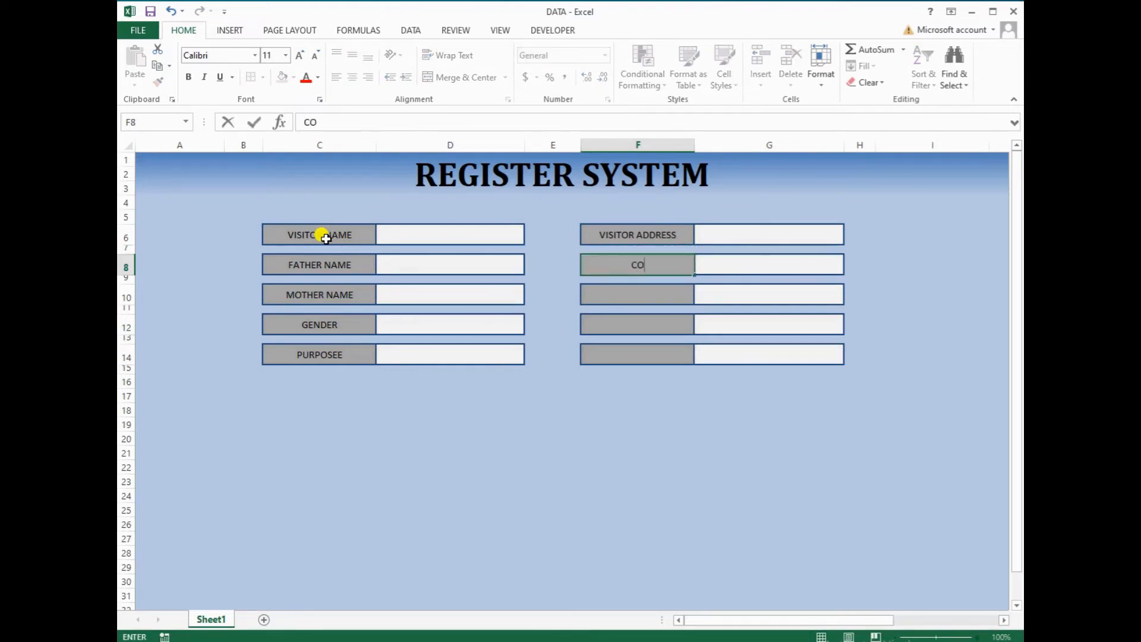
{"action": "type", "text": "MPANY / R"}
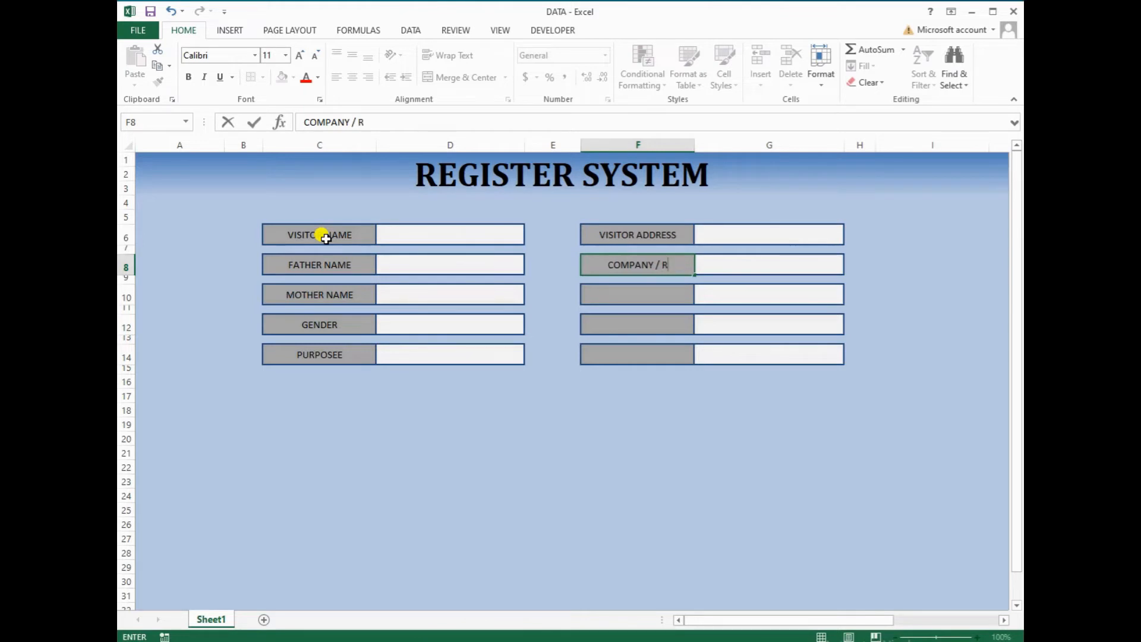
{"action": "key", "text": "BackSpace"}
{"action": "type", "text": "OTHERS"}
{"action": "key", "text": "Return"}
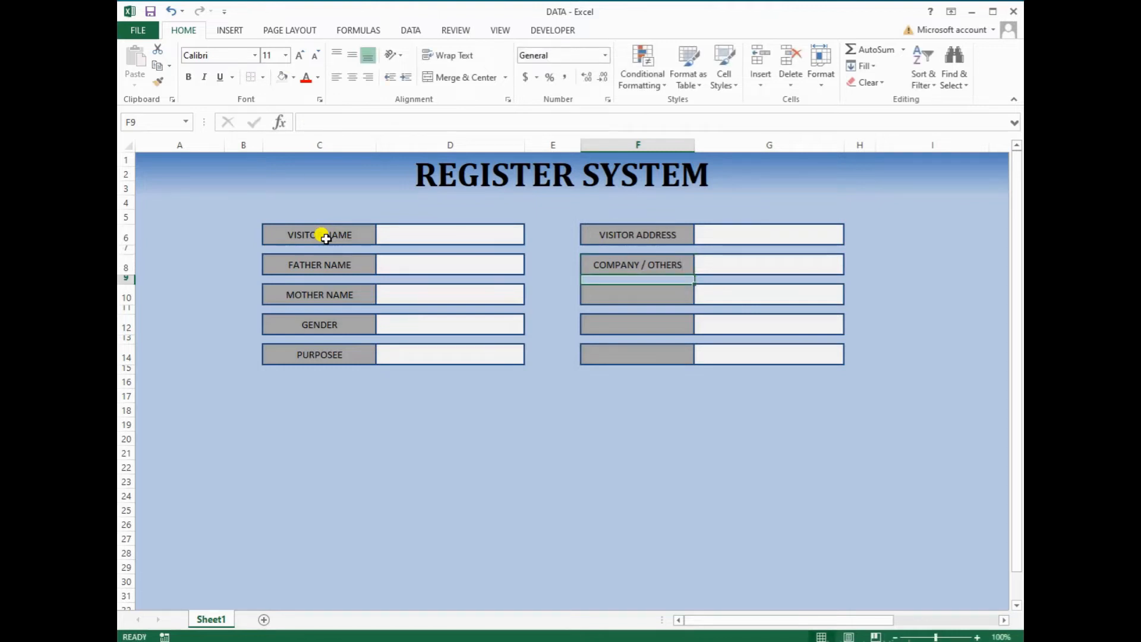
Enter REGISTRAR NAME in F10 and DATE in F12, starting TIME in F14
{"action": "key", "text": "Return"}
{"action": "type", "text": "R"}
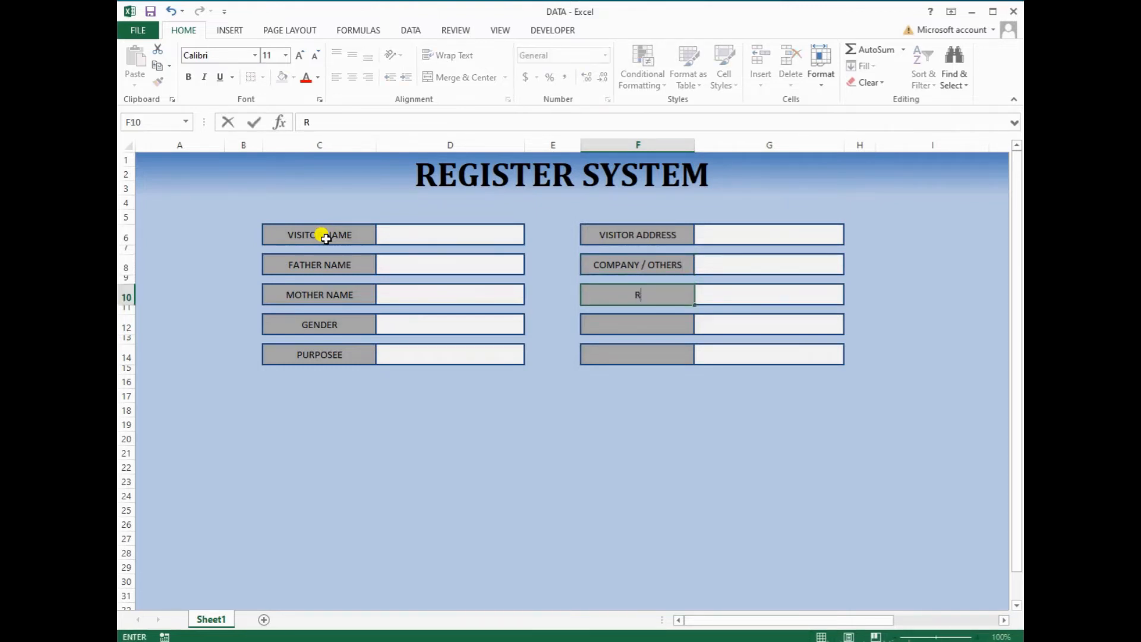
{"action": "type", "text": "EGISTRAR NAME"}
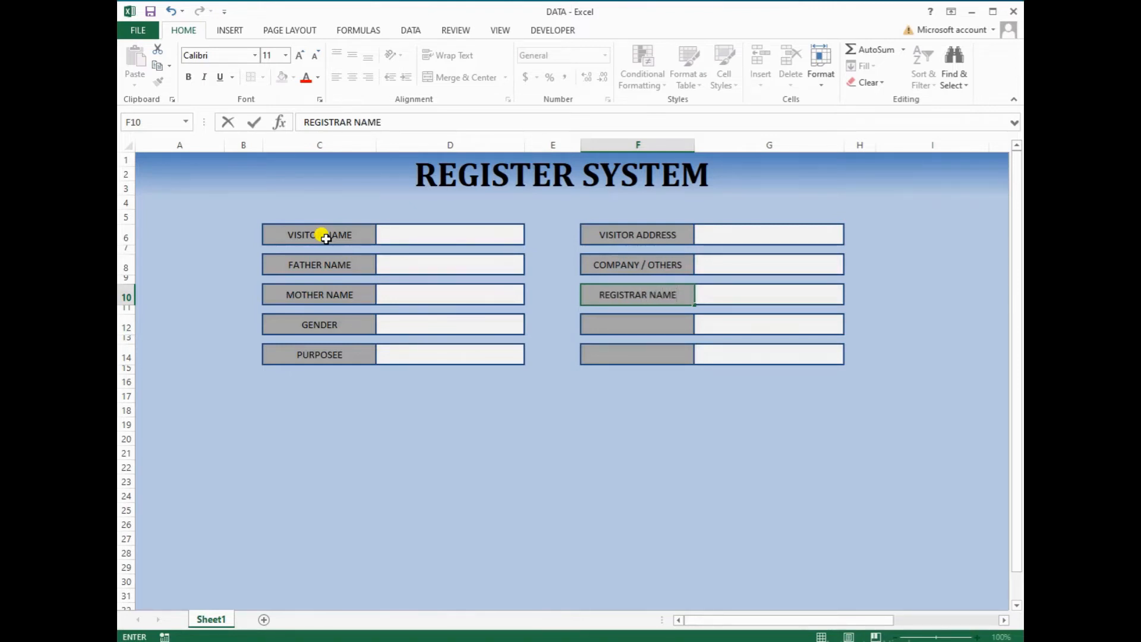
{"action": "key", "text": "Return"}
{"action": "key", "text": "Return"}
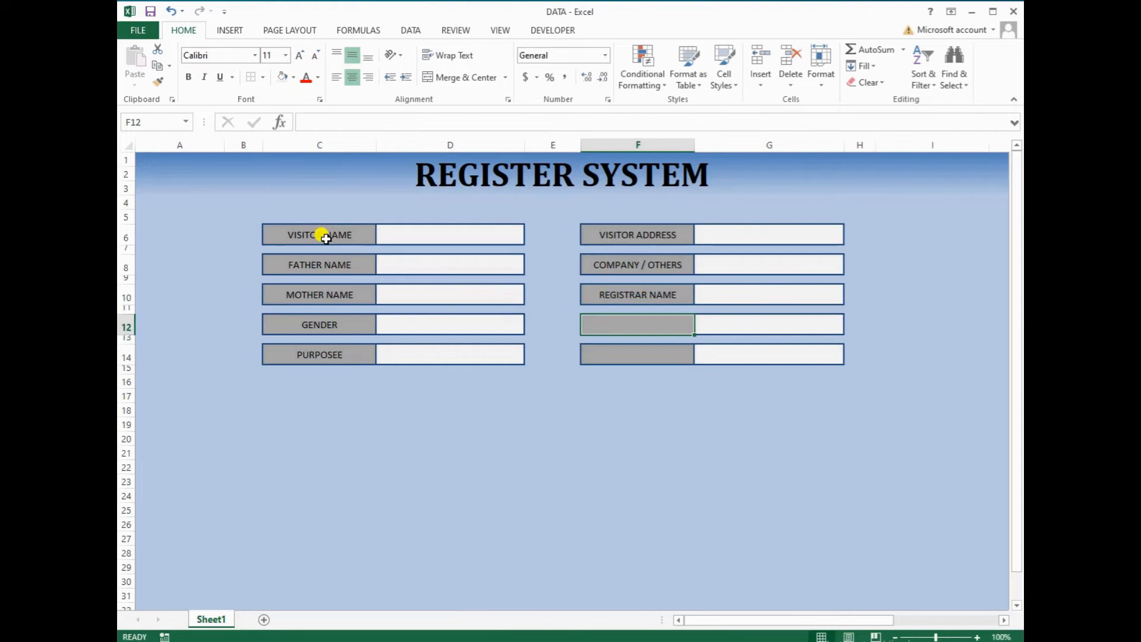
{"action": "type", "text": "DATE"}
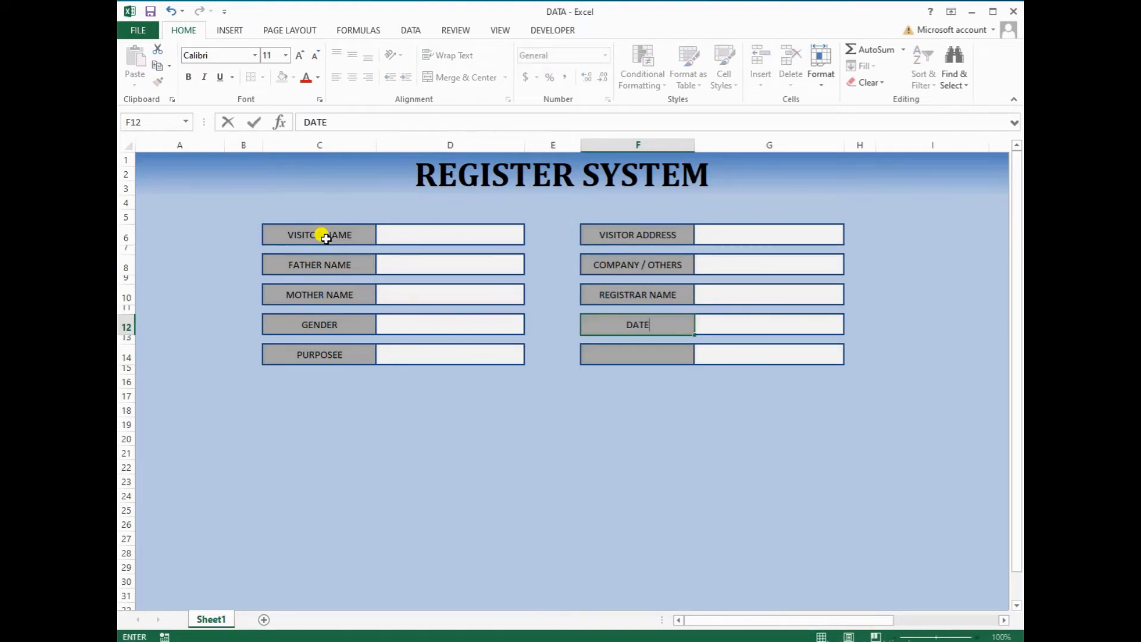
{"action": "key", "text": "Return"}
{"action": "key", "text": "Return"}
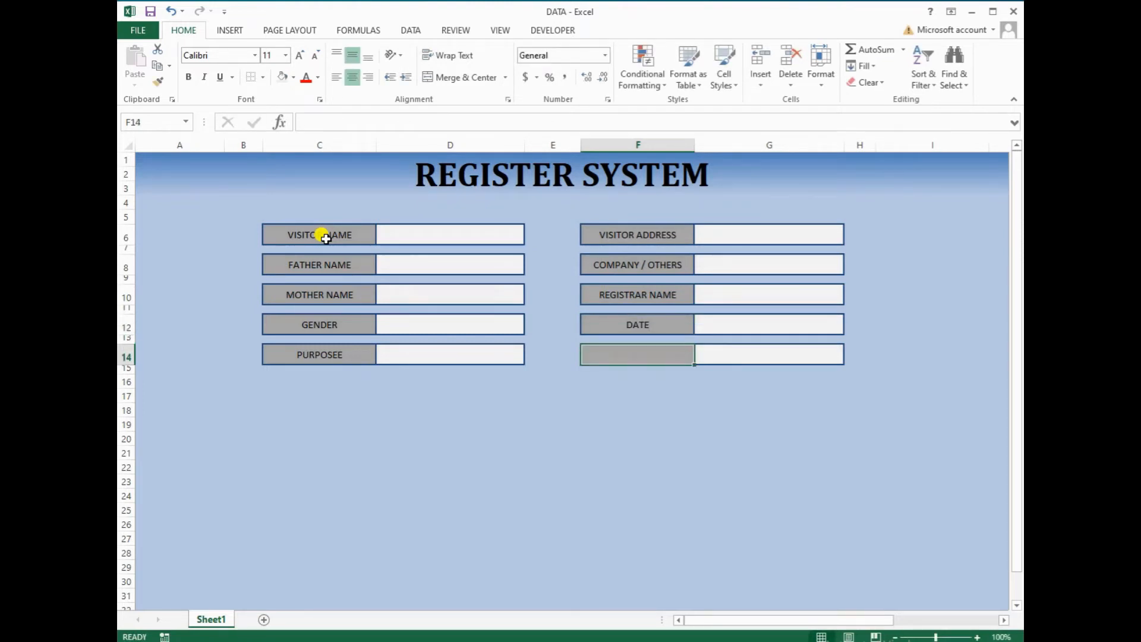
{"action": "type", "text": "TIME"}
{"action": "key", "text": "Return"}
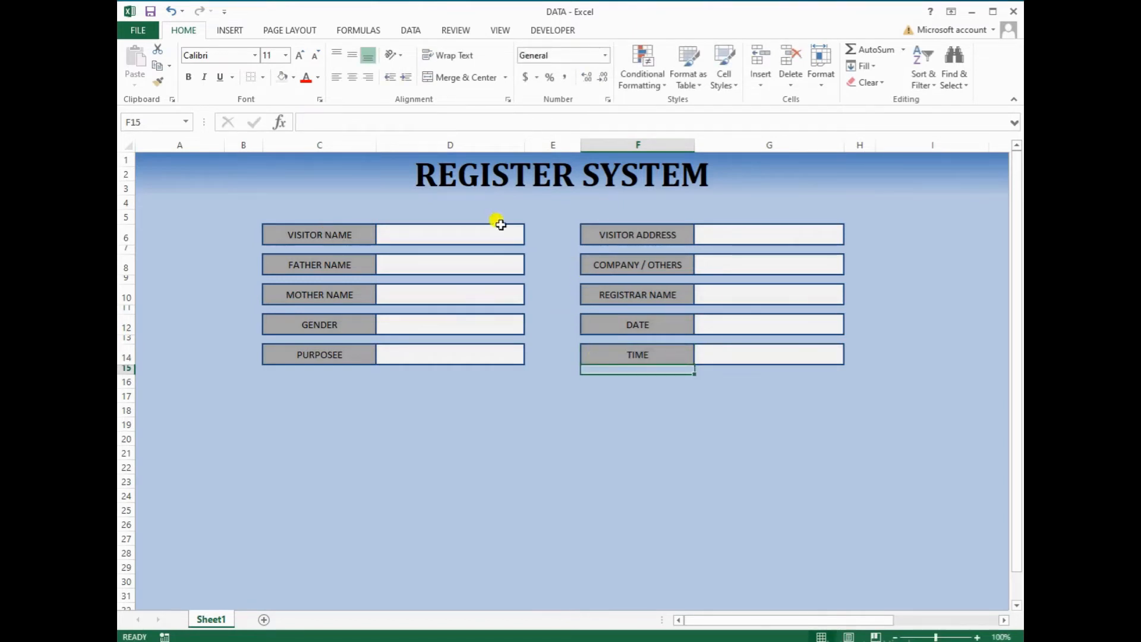
Select all ten label cells in columns C and F
{"action": "left_click", "coordinate": [343, 229]}
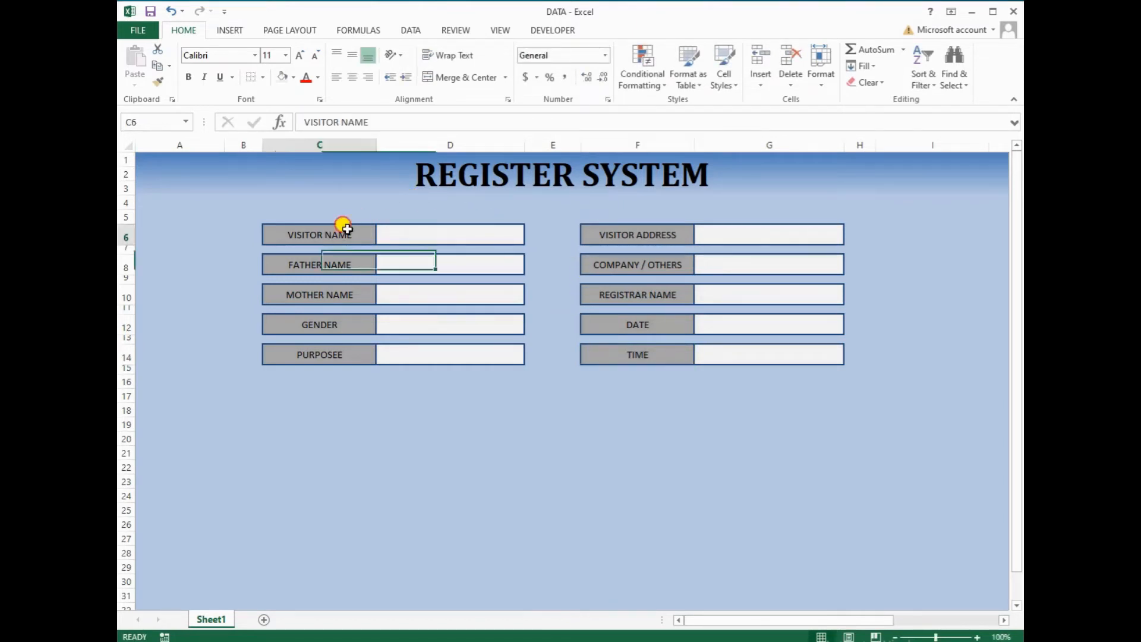
{"action": "left_click", "coordinate": [319, 266], "text": "ctrl"}
{"action": "left_click", "coordinate": [311, 295], "text": "ctrl"}
{"action": "left_click", "coordinate": [314, 317], "text": "ctrl"}
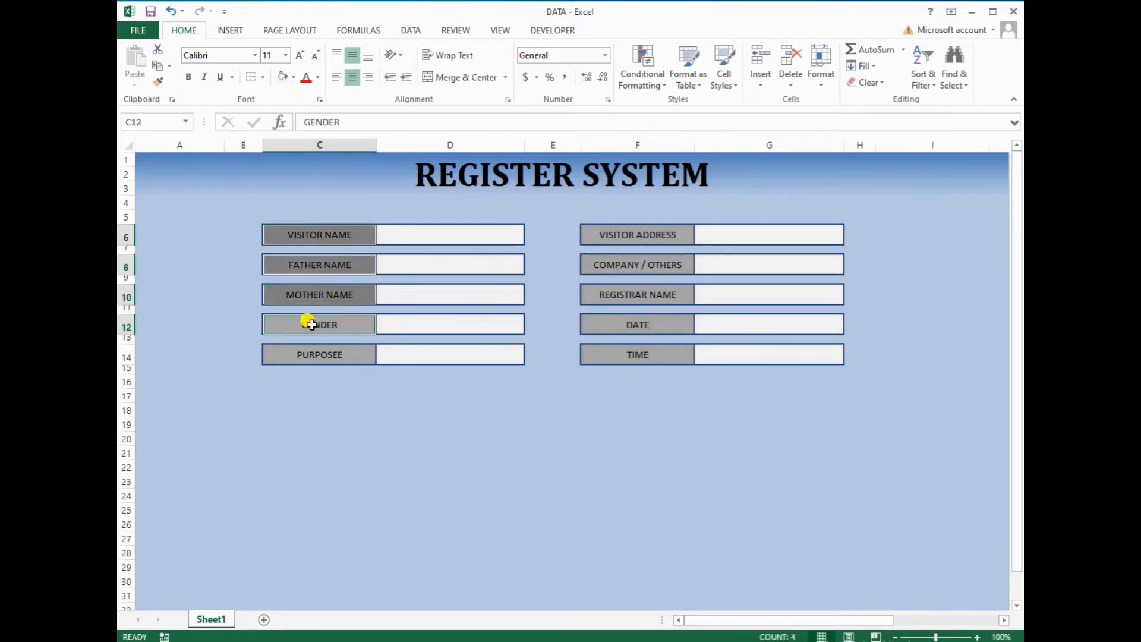
{"action": "left_click", "coordinate": [309, 352], "text": "ctrl"}
{"action": "left_click", "coordinate": [594, 351], "text": "ctrl"}
{"action": "left_click", "coordinate": [614, 328], "text": "ctrl"}
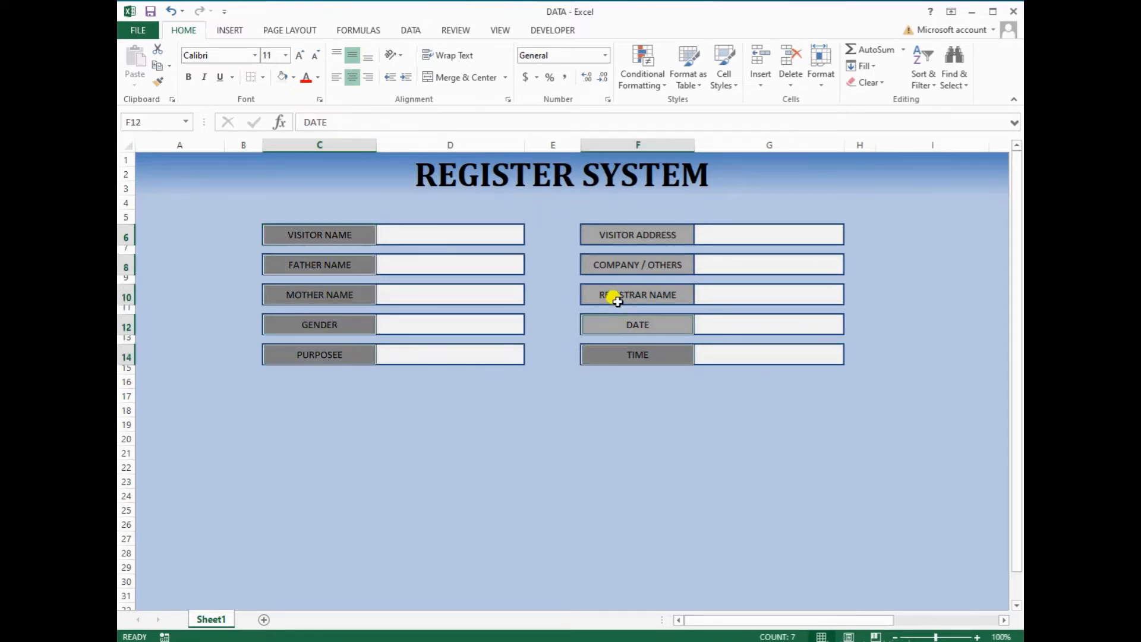
{"action": "left_click", "coordinate": [614, 295], "text": "ctrl"}
{"action": "left_click", "coordinate": [615, 263], "text": "ctrl"}
{"action": "left_click", "coordinate": [616, 236], "text": "ctrl"}
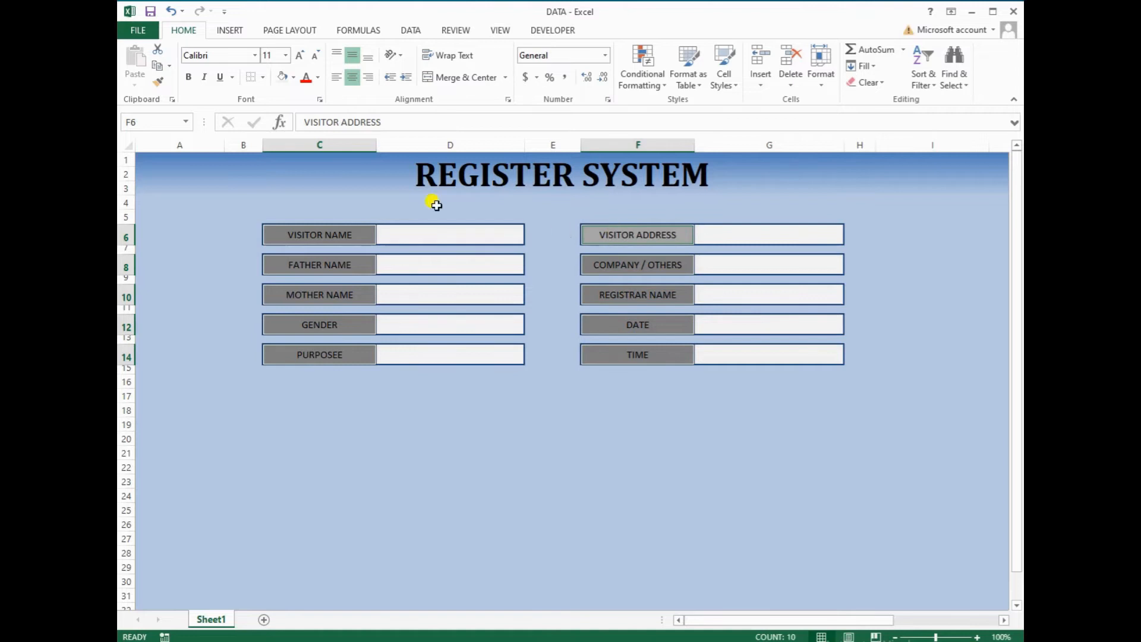
Make the labels left-aligned, bold, size 12 Cambria
{"action": "left_click", "coordinate": [340, 81]}
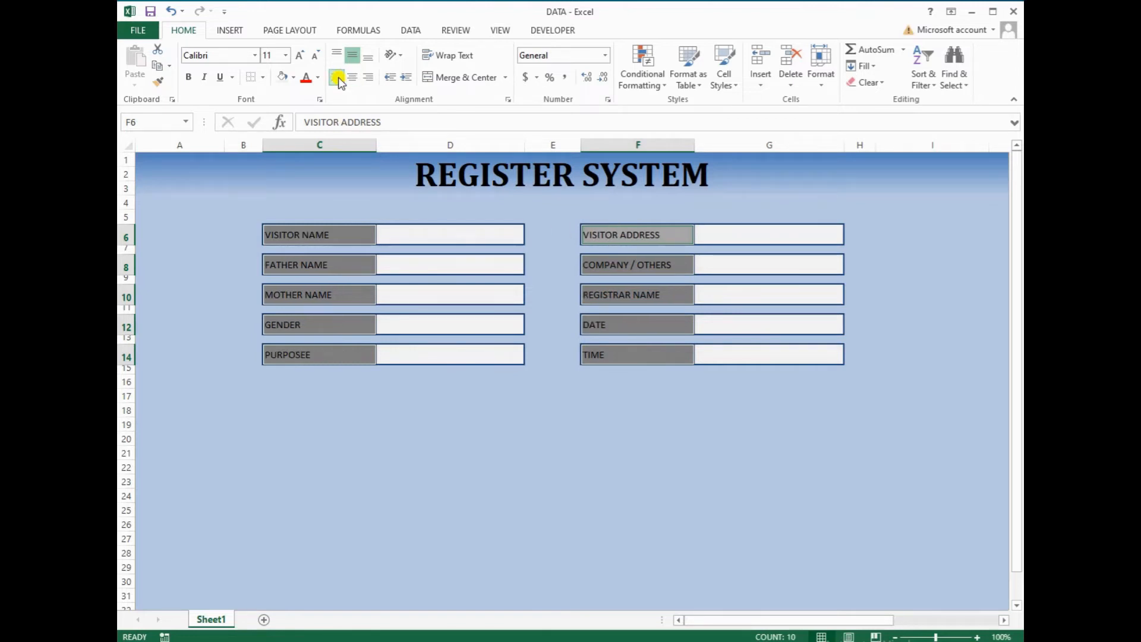
{"action": "left_click", "coordinate": [189, 77]}
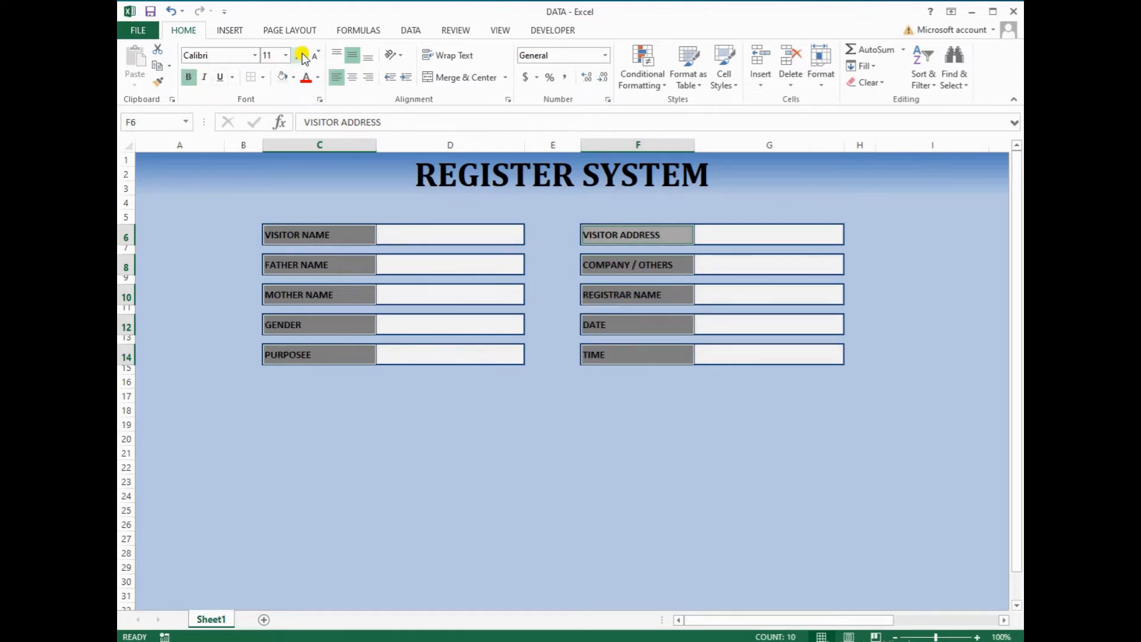
{"action": "left_click", "coordinate": [303, 56]}
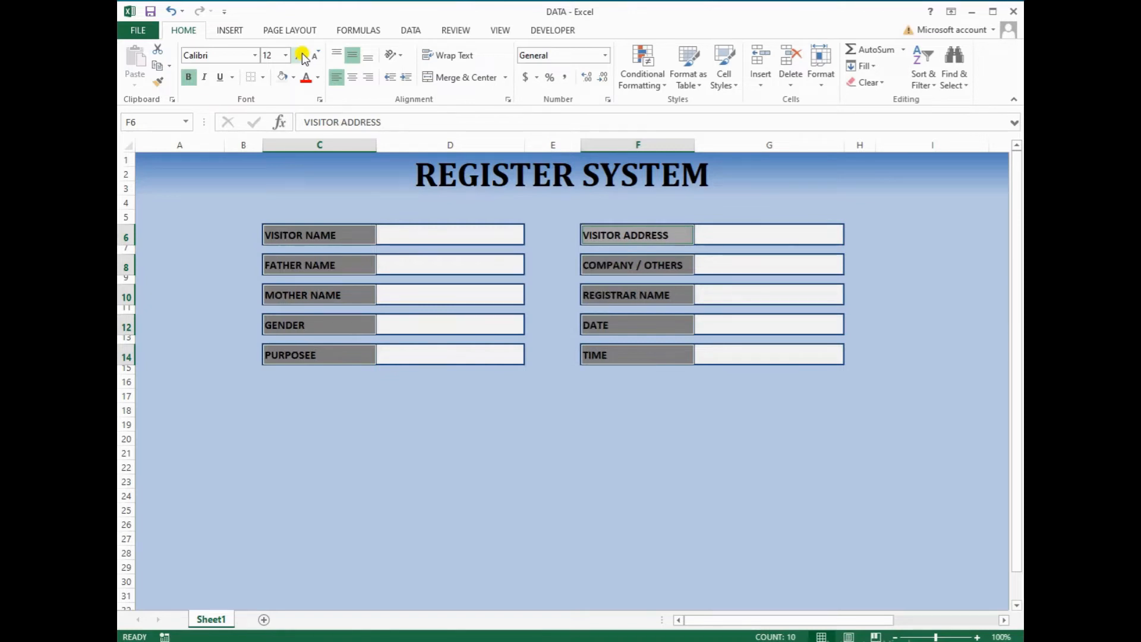
{"action": "left_click", "coordinate": [255, 56]}
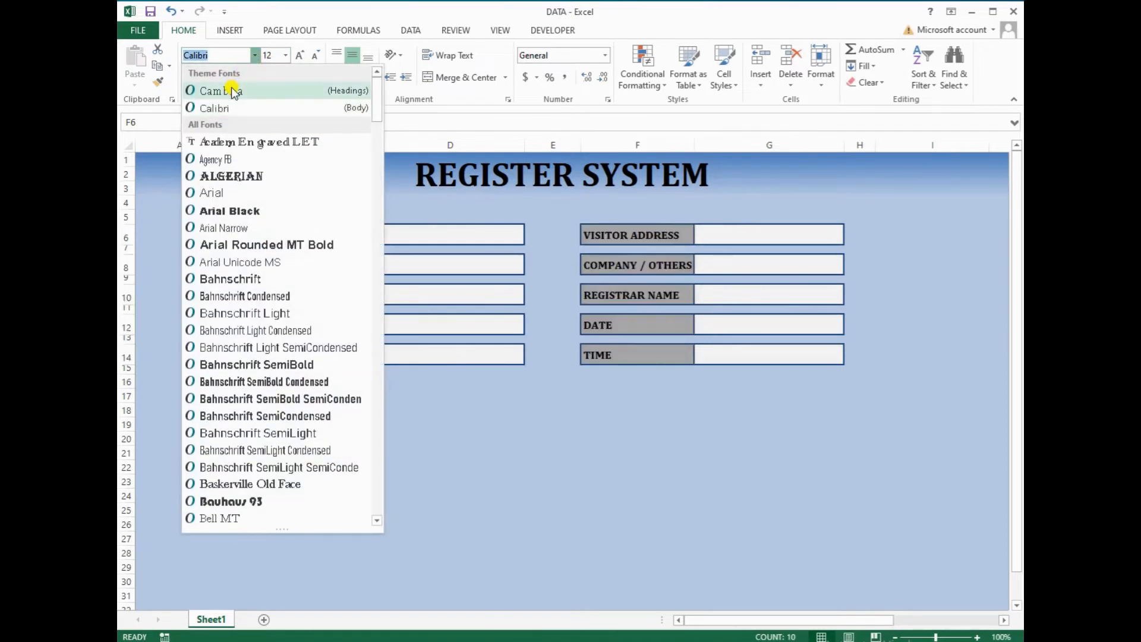
{"action": "left_click", "coordinate": [232, 91]}
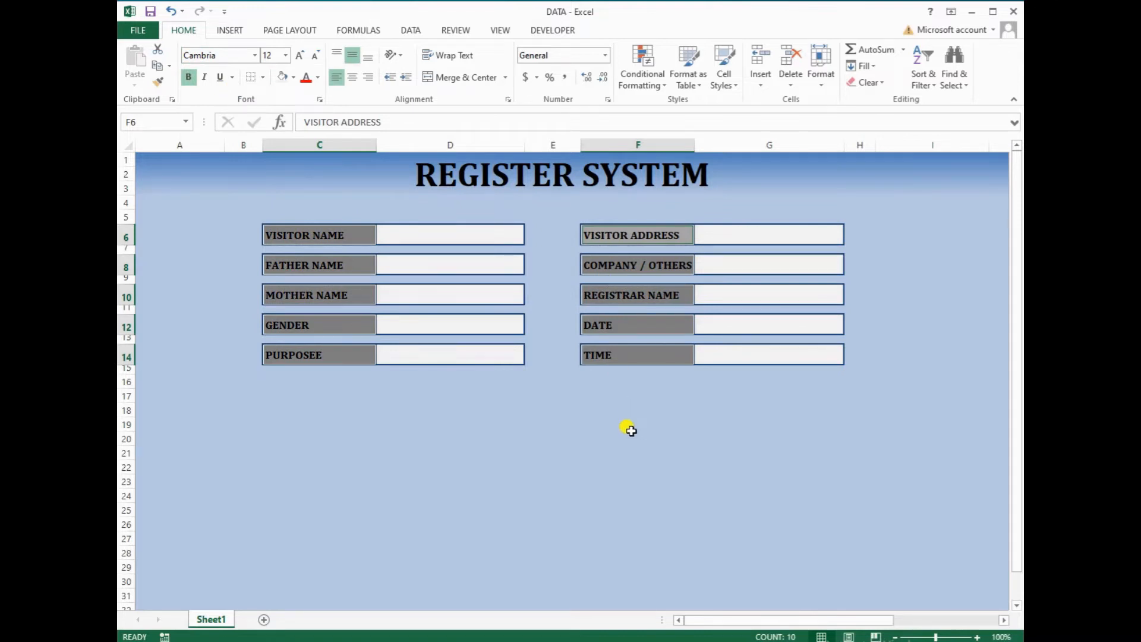
{"action": "left_click", "coordinate": [638, 407]}
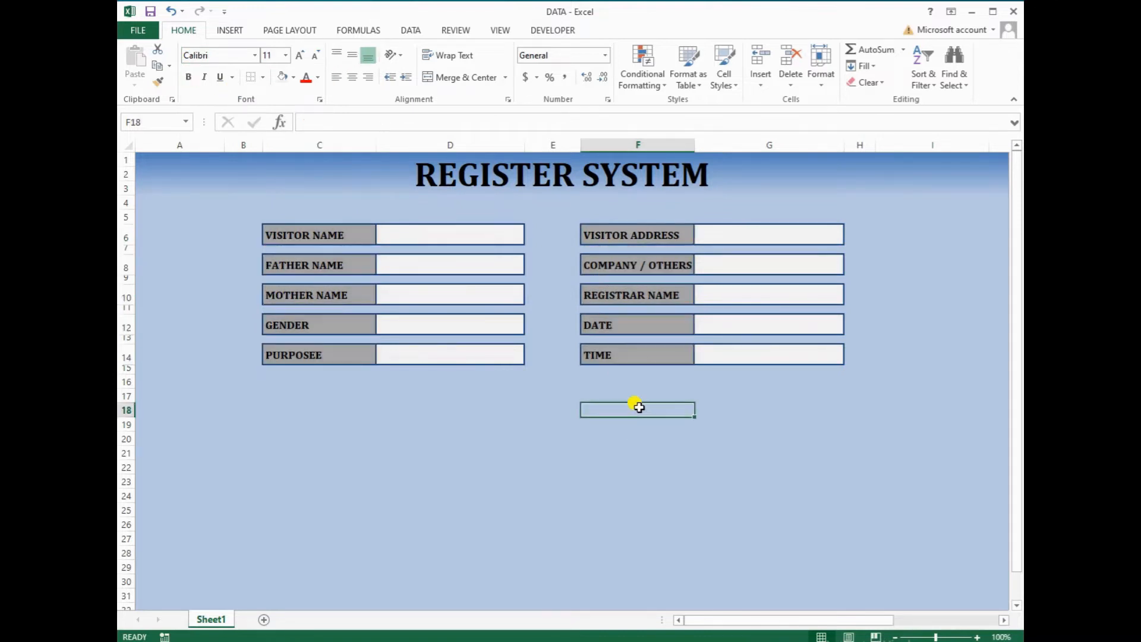
Select the ten input cells D6–D14 and G6–G14
{"action": "left_click", "coordinate": [464, 238]}
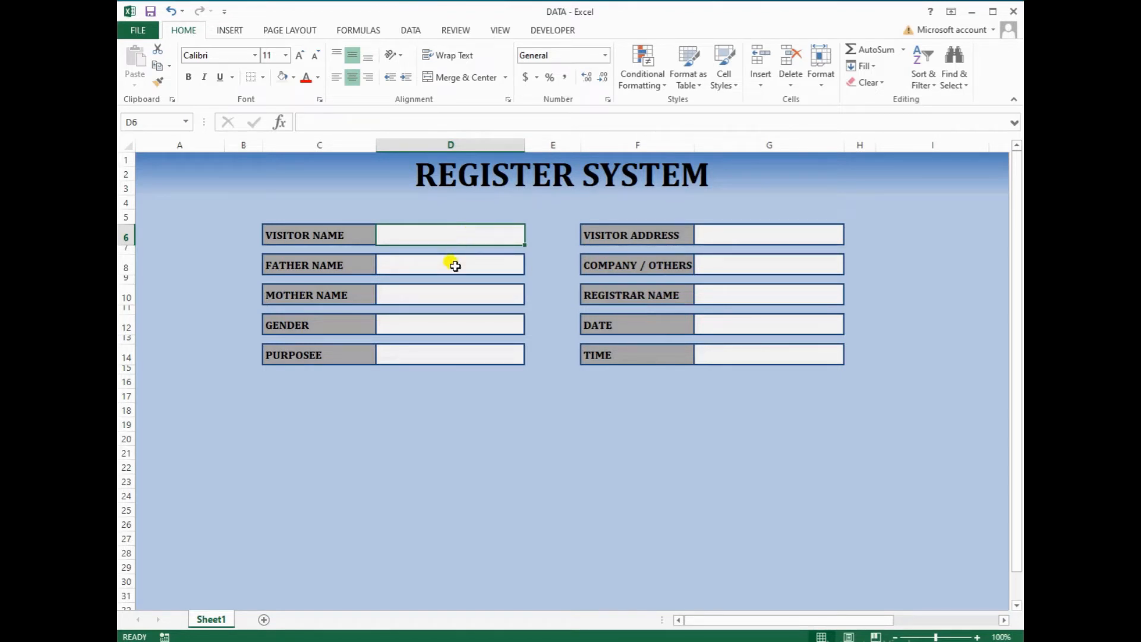
{"action": "left_click", "coordinate": [455, 266], "text": "ctrl"}
{"action": "left_click", "coordinate": [441, 293], "text": "ctrl"}
{"action": "left_click", "coordinate": [439, 327], "text": "ctrl"}
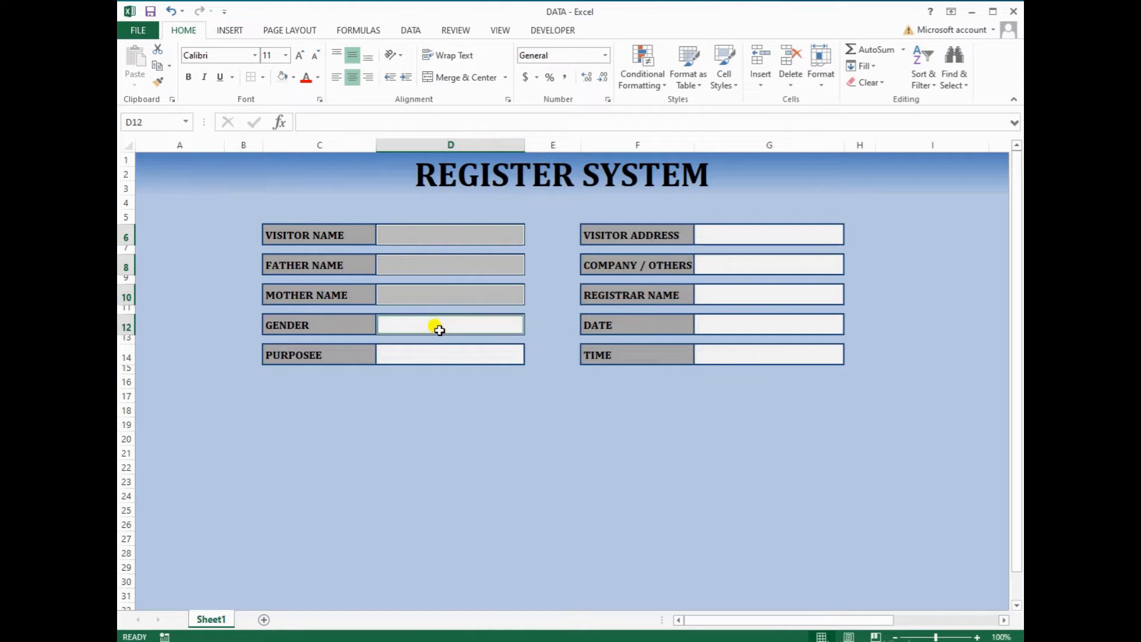
{"action": "left_click", "coordinate": [433, 353], "text": "ctrl"}
{"action": "left_click", "coordinate": [733, 237], "text": "ctrl"}
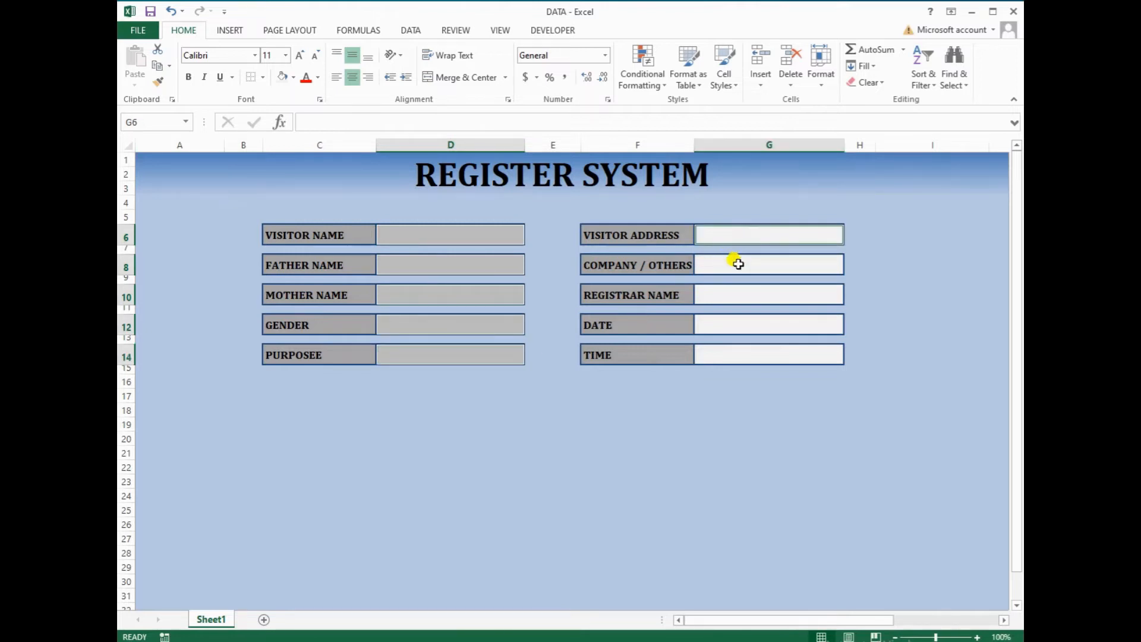
{"action": "left_click", "coordinate": [737, 264], "text": "ctrl"}
{"action": "left_click", "coordinate": [735, 290], "text": "ctrl"}
{"action": "left_click", "coordinate": [732, 320], "text": "ctrl"}
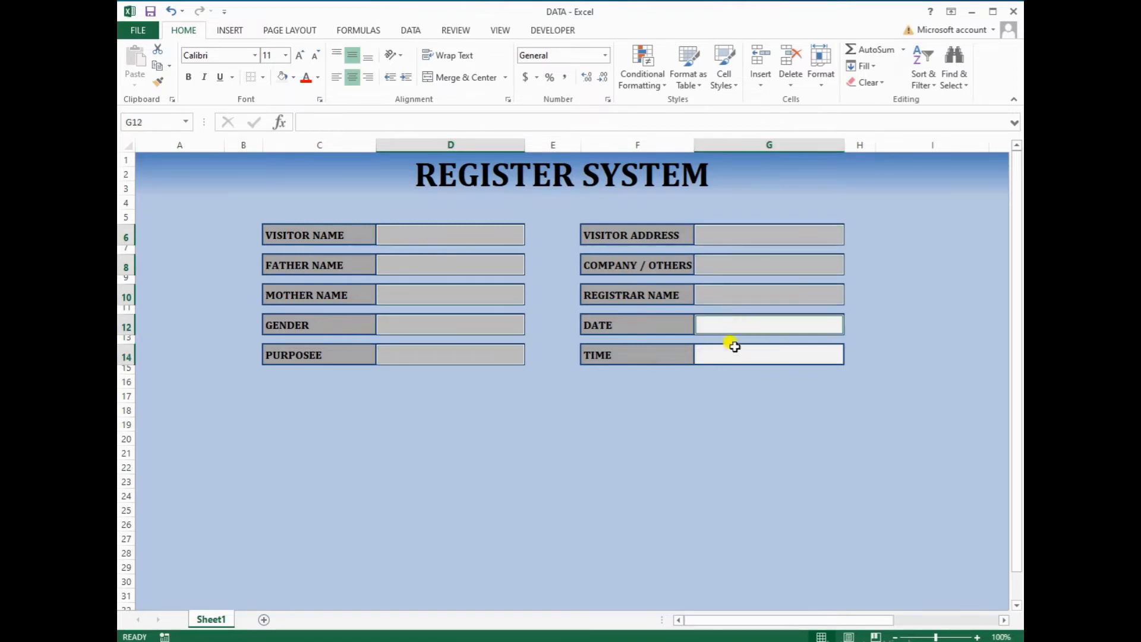
{"action": "left_click", "coordinate": [733, 352], "text": "ctrl"}
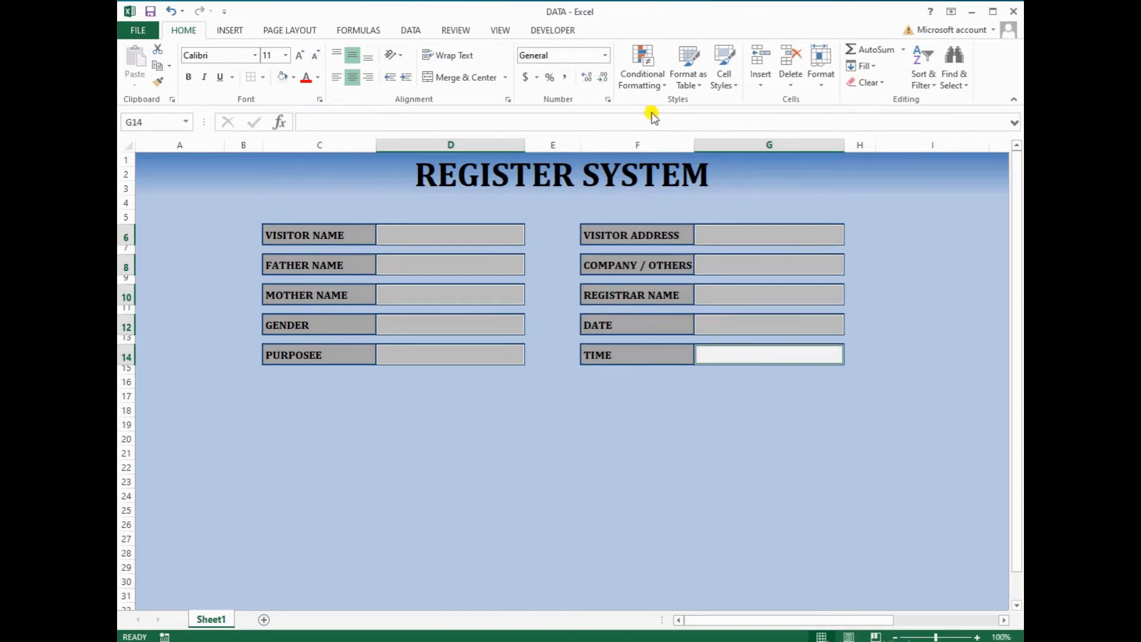
Create a new conditional formatting rule for cells containing No Blanks
{"action": "left_click", "coordinate": [644, 70]}
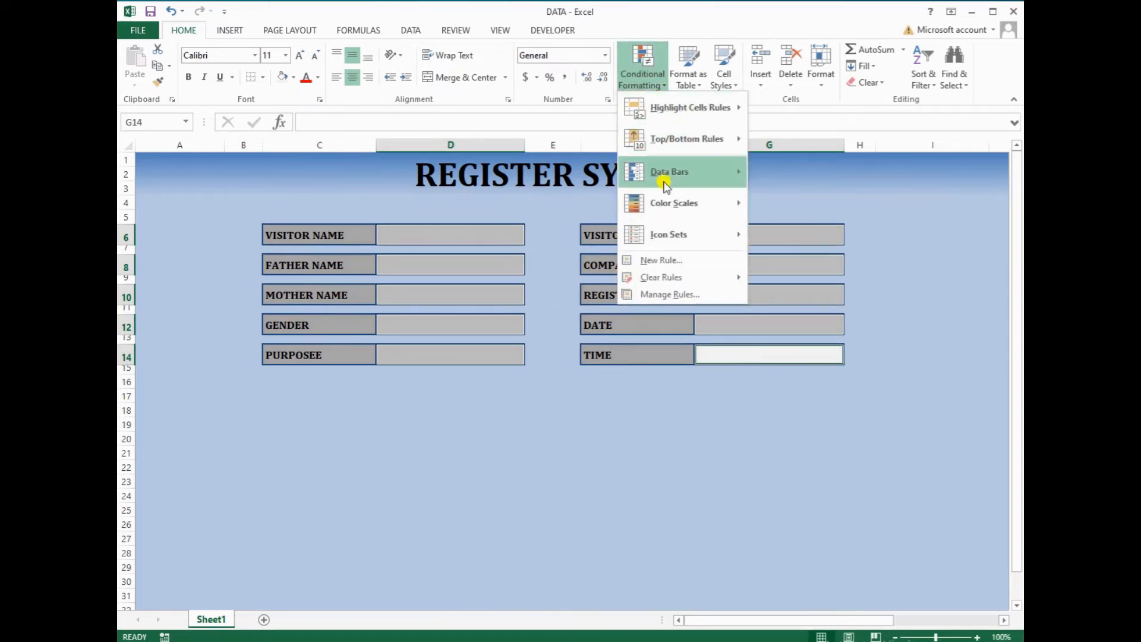
{"action": "left_click", "coordinate": [665, 260]}
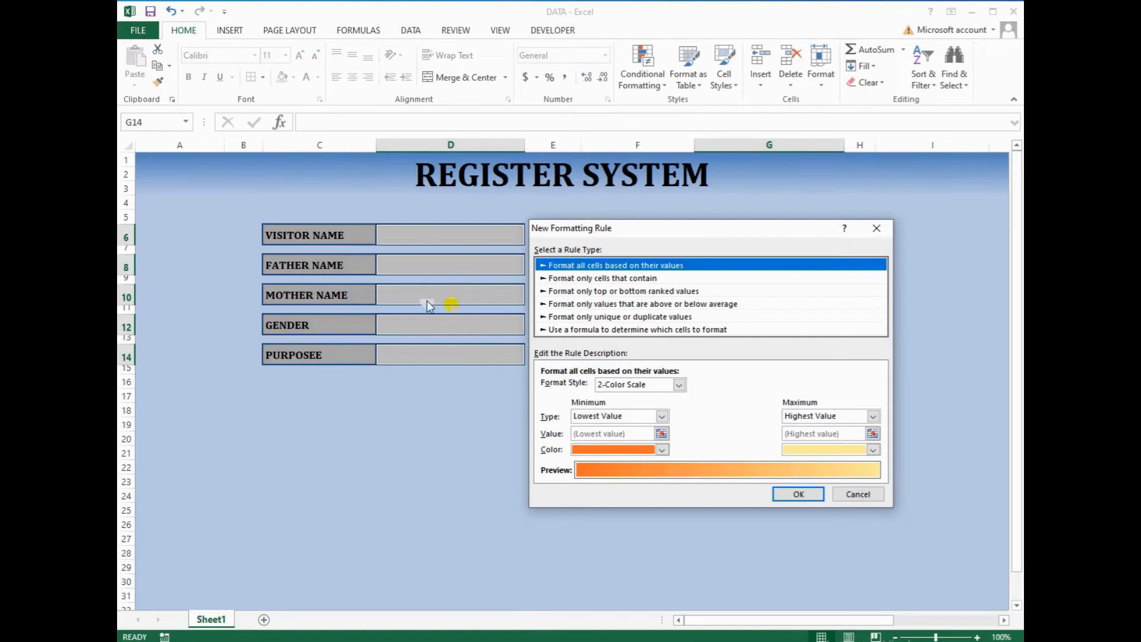
{"action": "left_click_drag", "start_coordinate": [661, 235], "coordinate": [283, 300]}
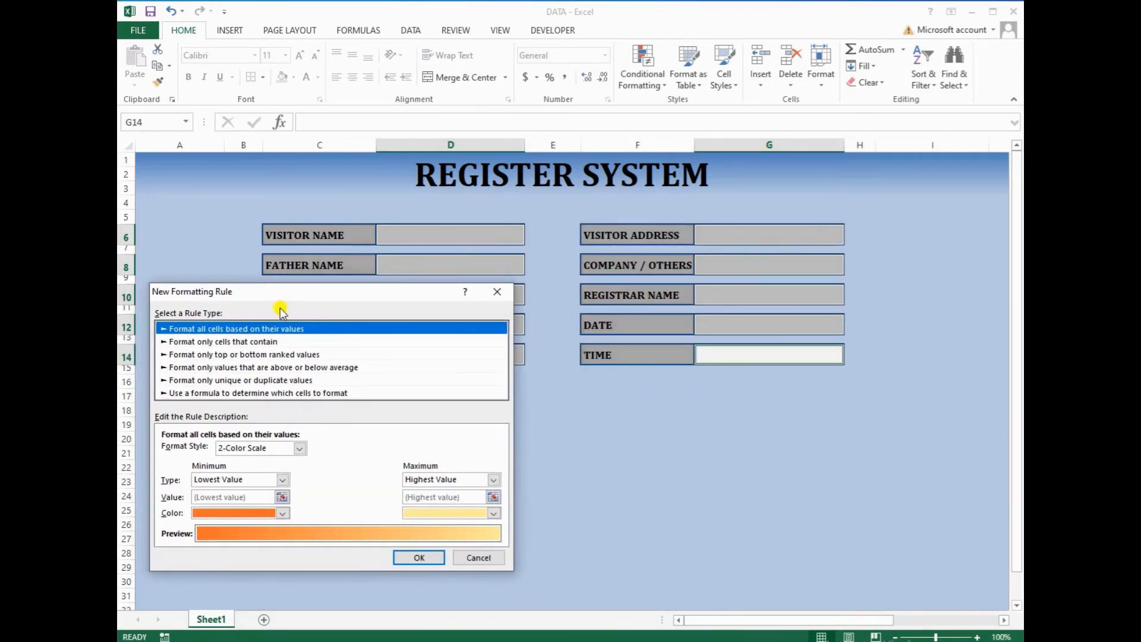
{"action": "left_click", "coordinate": [262, 342]}
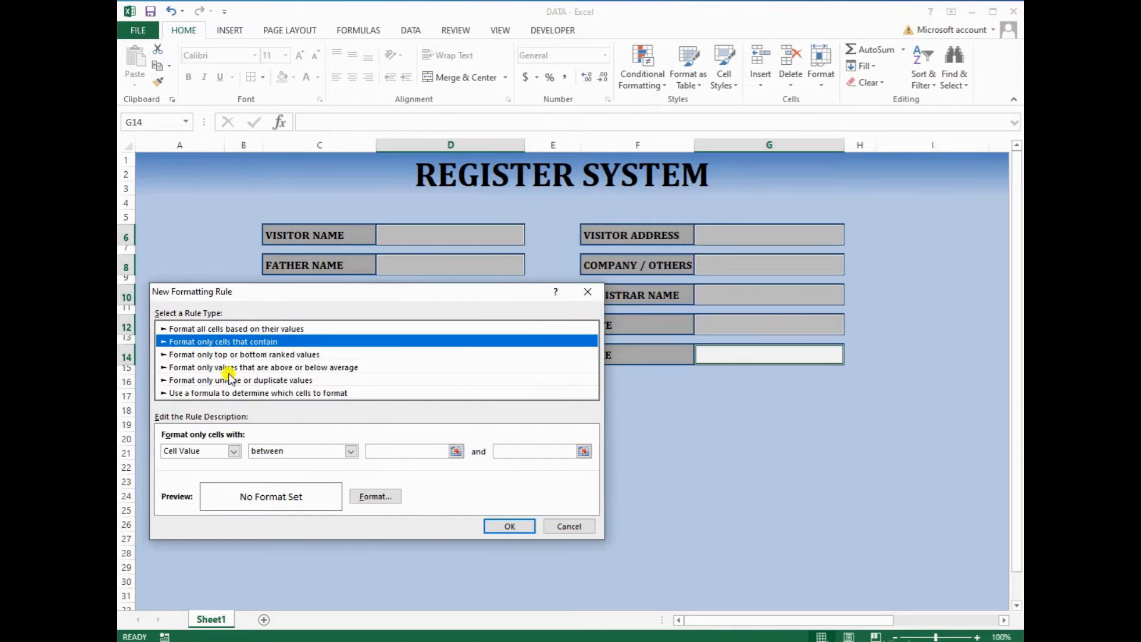
{"action": "left_click", "coordinate": [234, 451]}
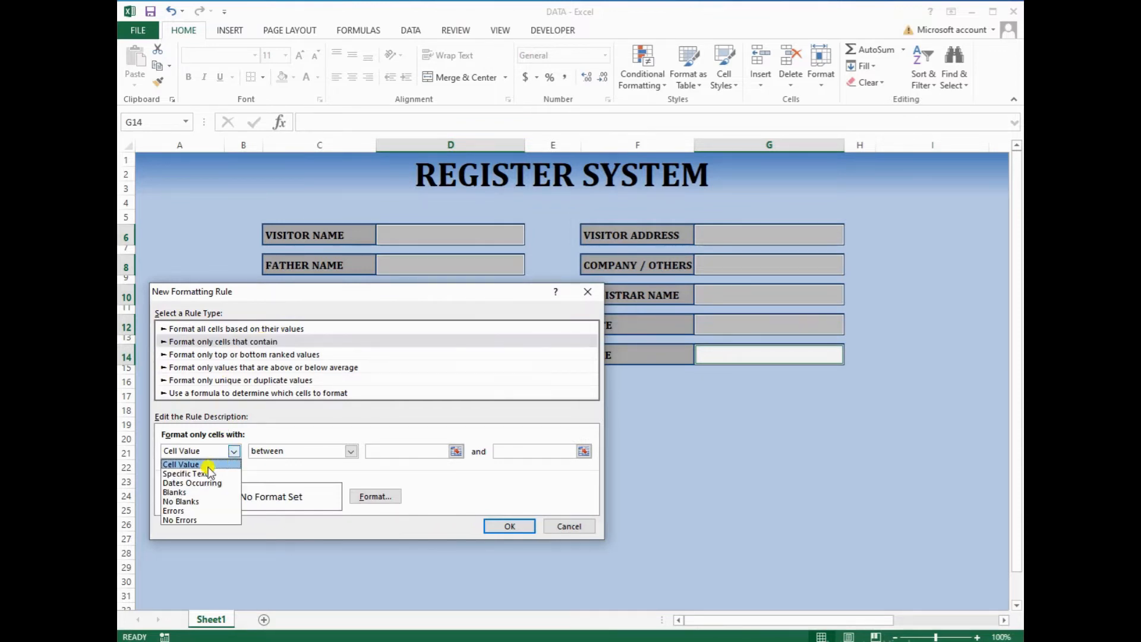
{"action": "left_click", "coordinate": [189, 502]}
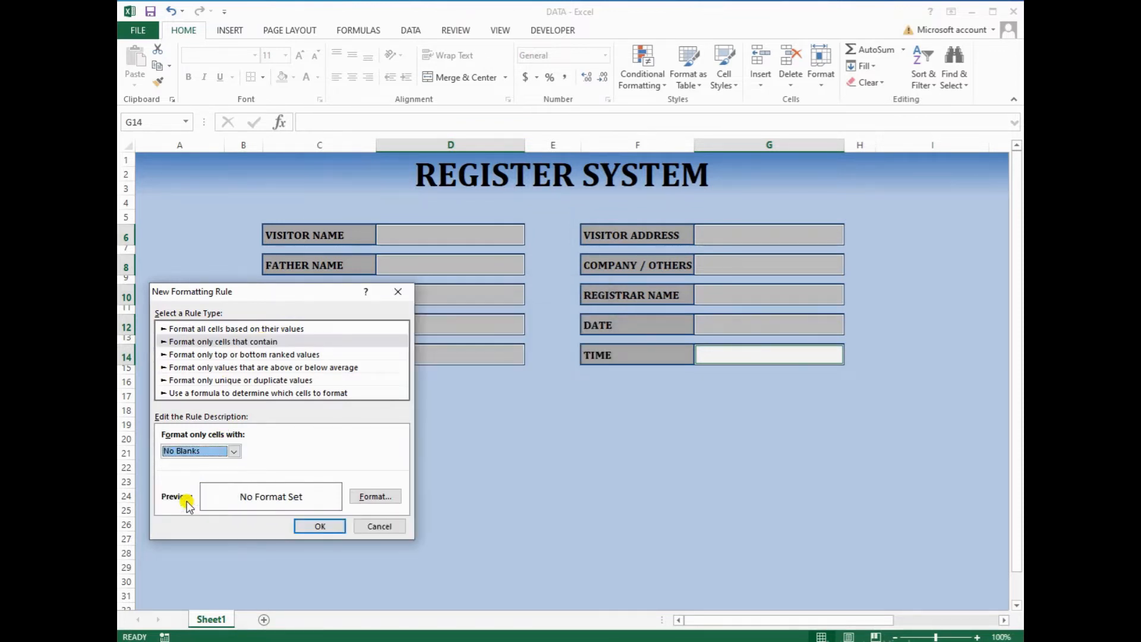
Give the No Blanks rule a light olive fill and save it
{"action": "left_click", "coordinate": [365, 498]}
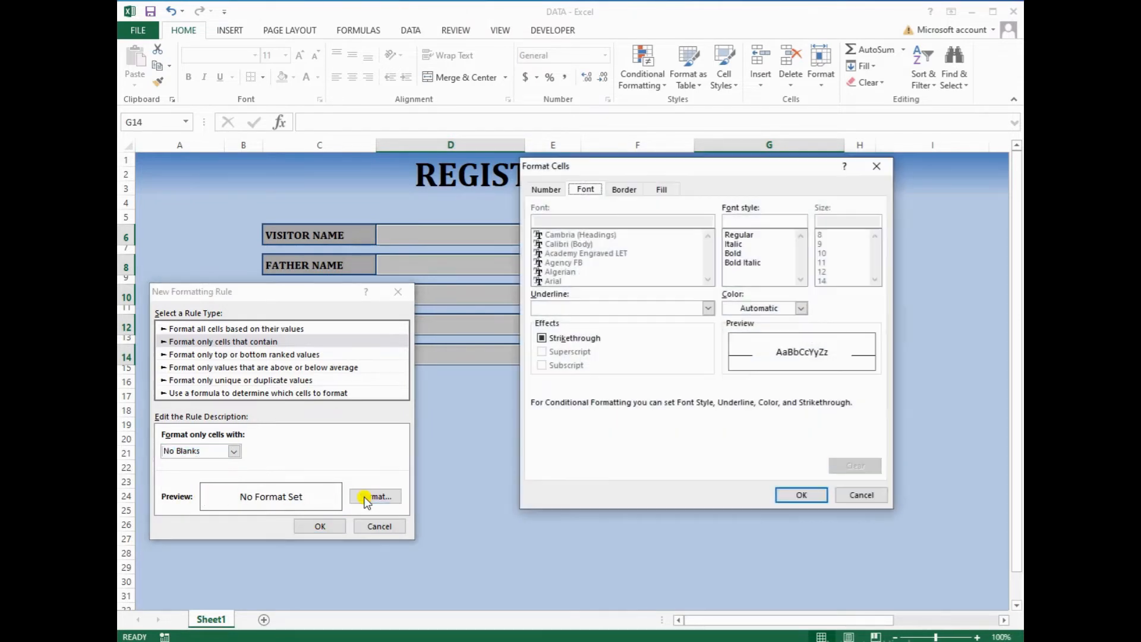
{"action": "left_click", "coordinate": [662, 189]}
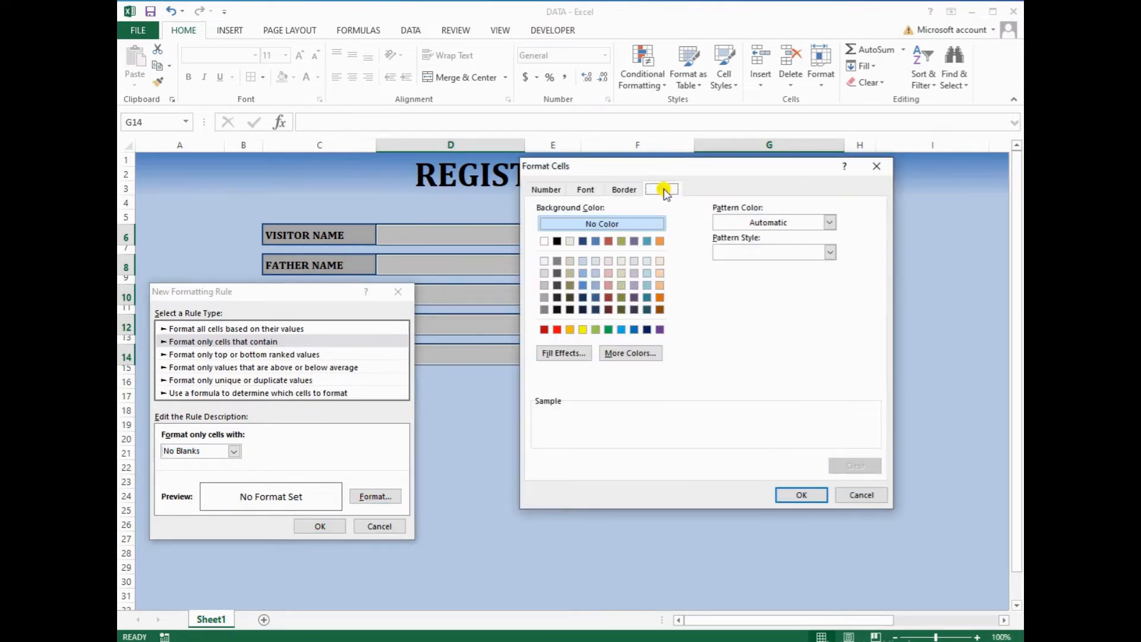
{"action": "left_click", "coordinate": [555, 354]}
{"action": "left_click", "coordinate": [810, 484]}
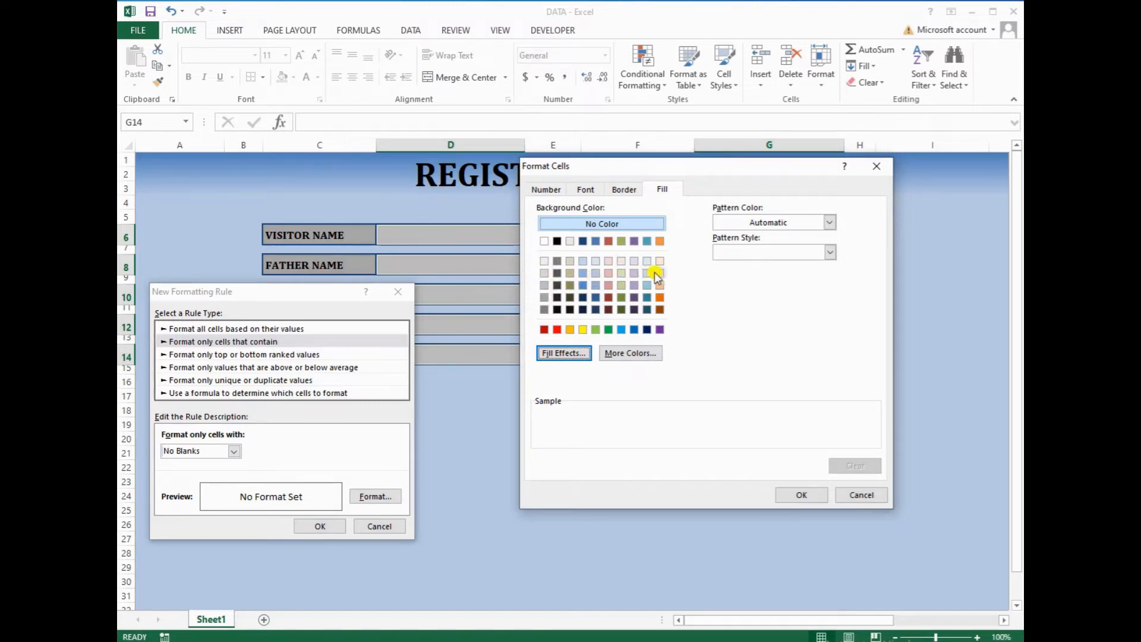
{"action": "left_click", "coordinate": [622, 271]}
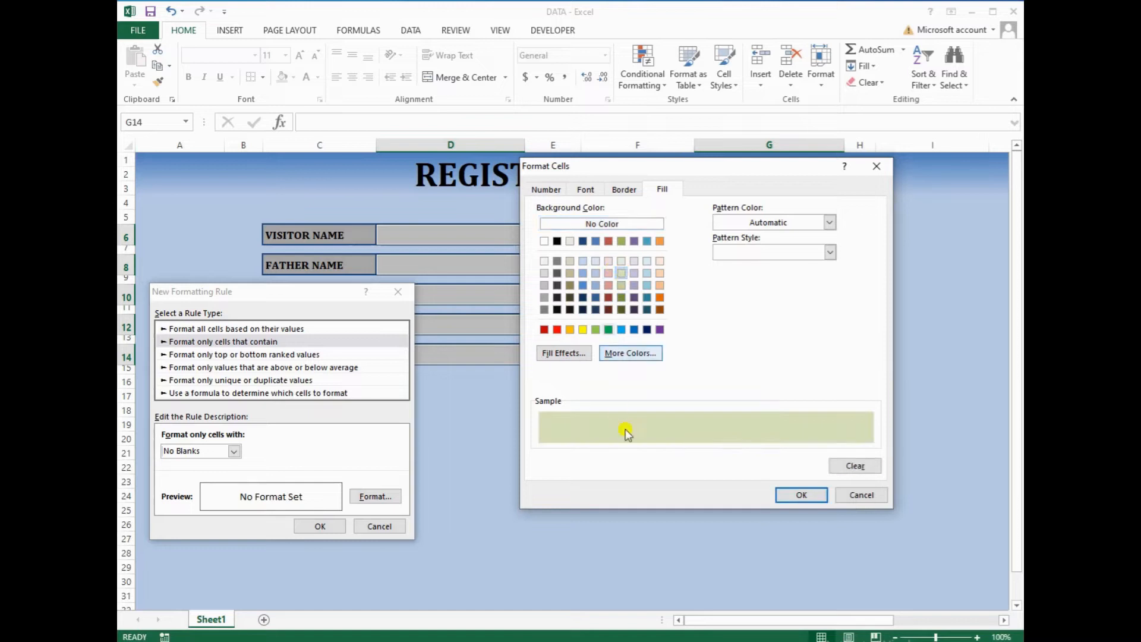
{"action": "left_click", "coordinate": [802, 495]}
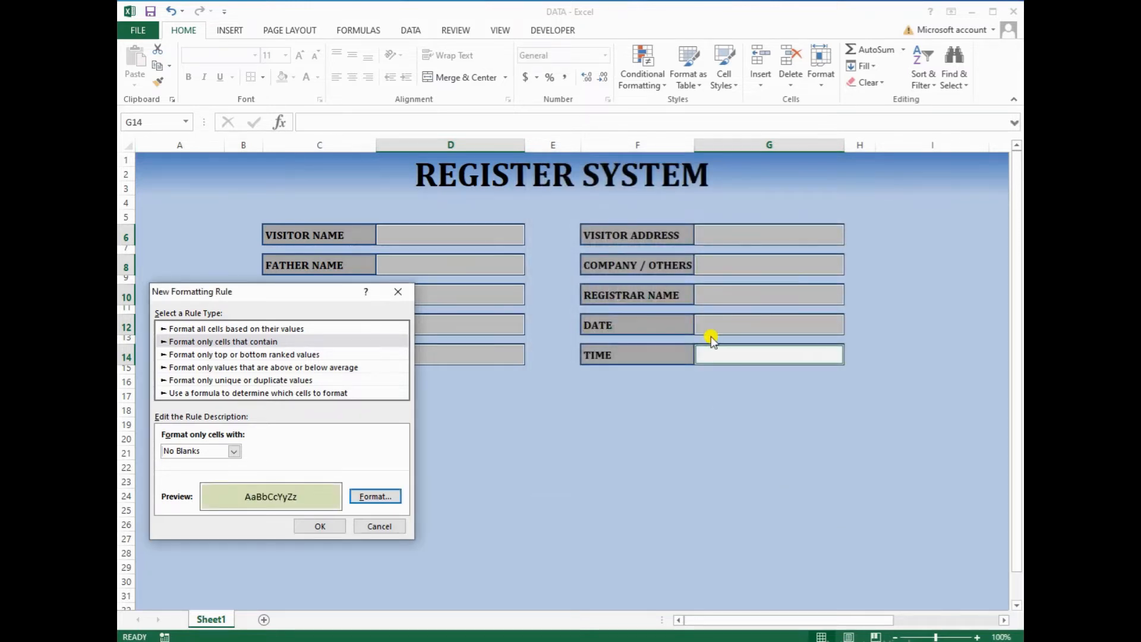
{"action": "left_click", "coordinate": [319, 525]}
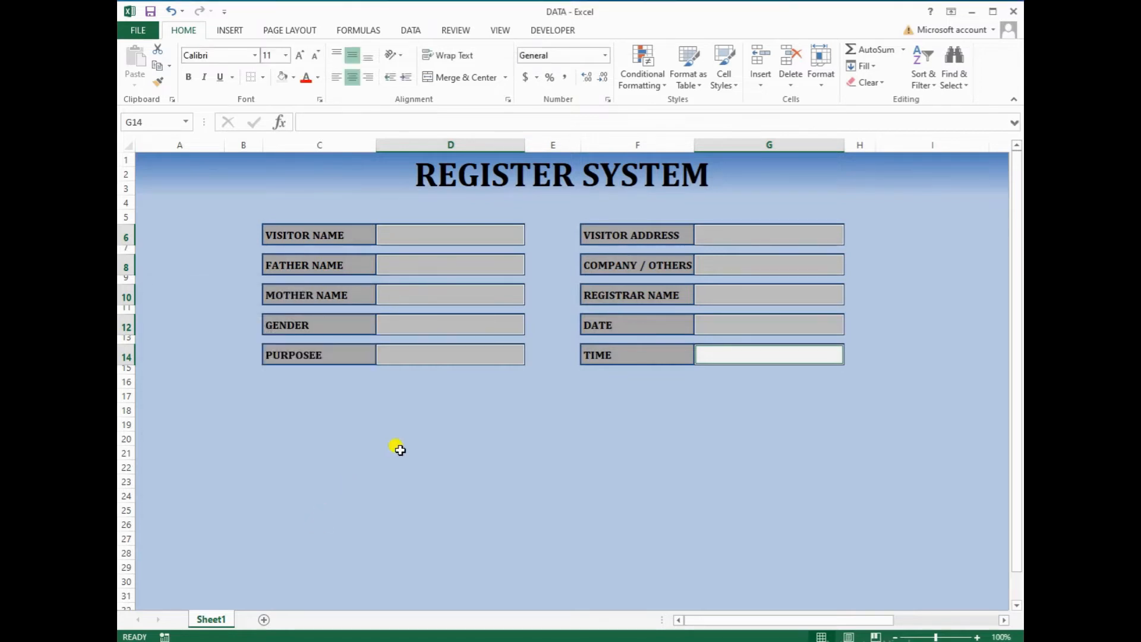
Check each of the ten input boxes from D6 to G14 individually
{"action": "left_click", "coordinate": [455, 240]}
{"action": "left_click", "coordinate": [450, 263]}
{"action": "left_click", "coordinate": [444, 294]}
{"action": "left_click", "coordinate": [437, 325]}
{"action": "left_click", "coordinate": [436, 352]}
{"action": "left_click", "coordinate": [730, 245]}
{"action": "left_click", "coordinate": [731, 262]}
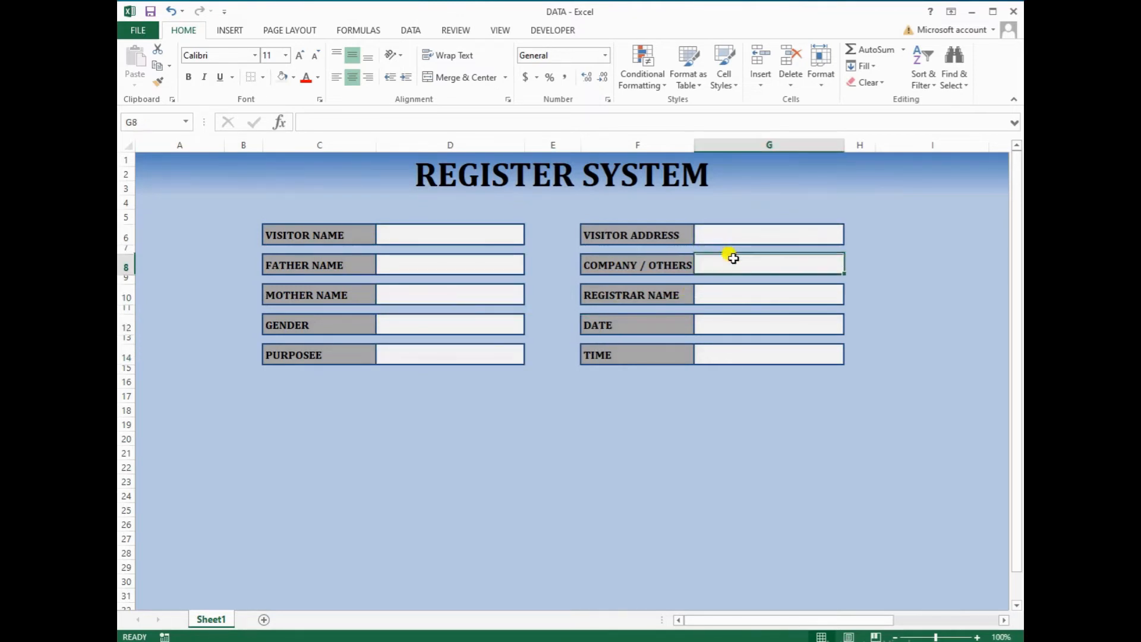
{"action": "left_click", "coordinate": [730, 292]}
{"action": "left_click", "coordinate": [723, 329]}
{"action": "left_click", "coordinate": [726, 355]}
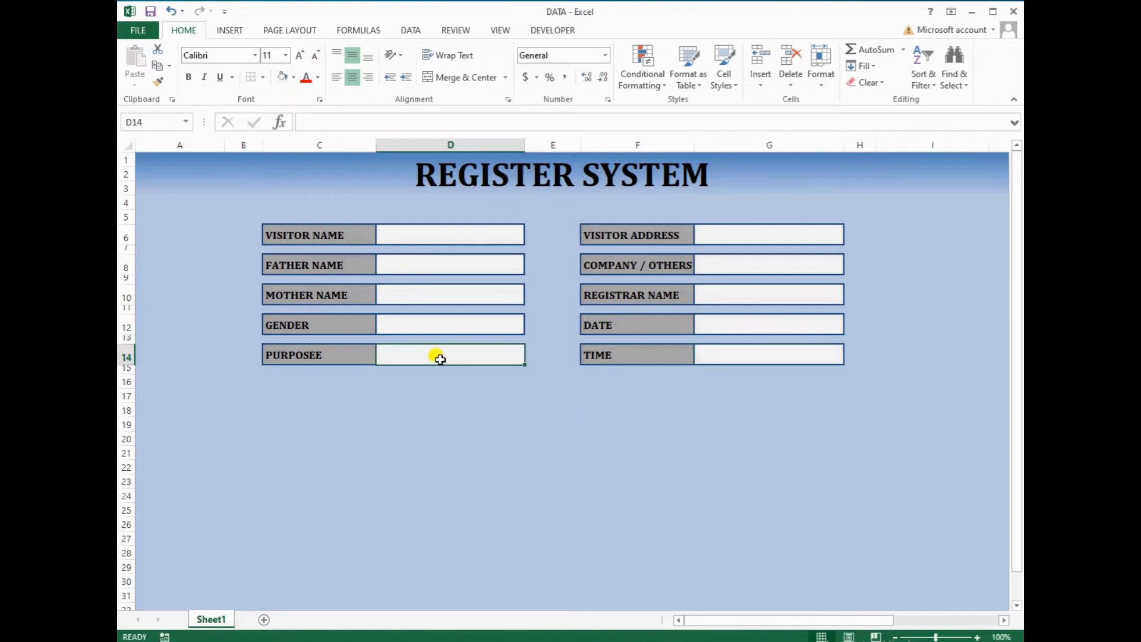
Enter the visitor's full name in D6 and begin an =IF( formula in G12
{"action": "left_click", "coordinate": [424, 236]}
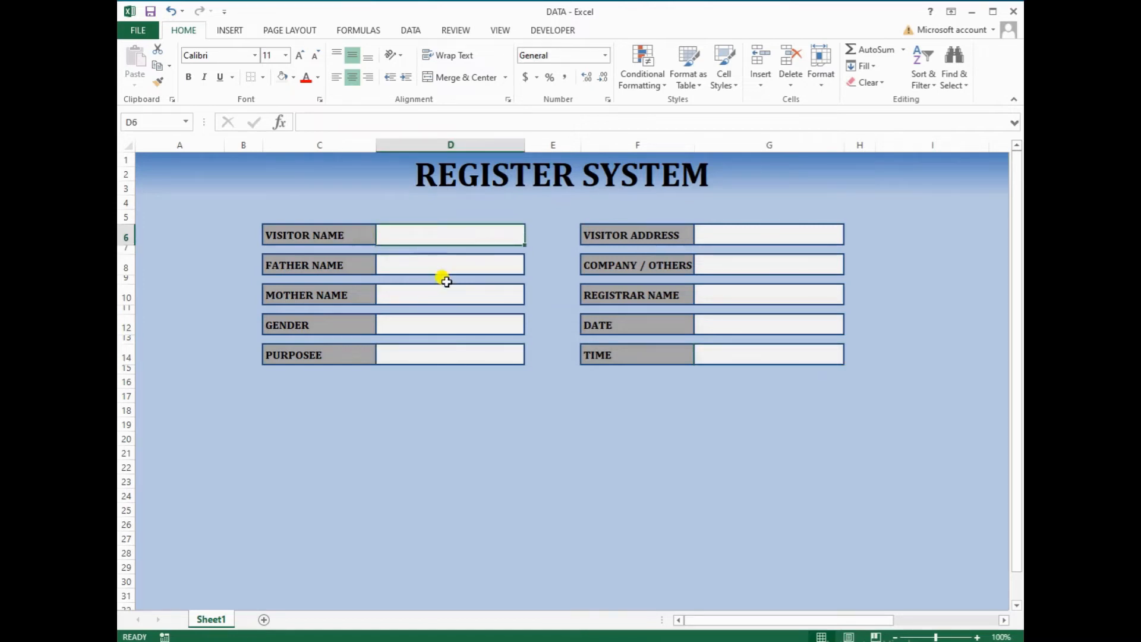
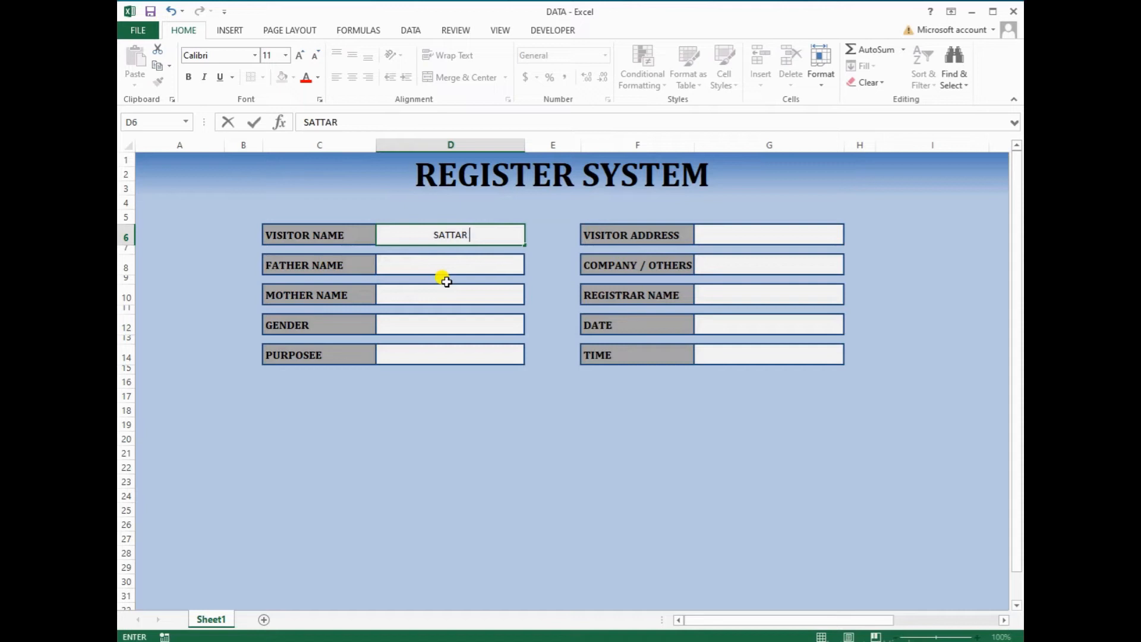
{"action": "key", "text": "Return"}
{"action": "left_click", "coordinate": [446, 279]}
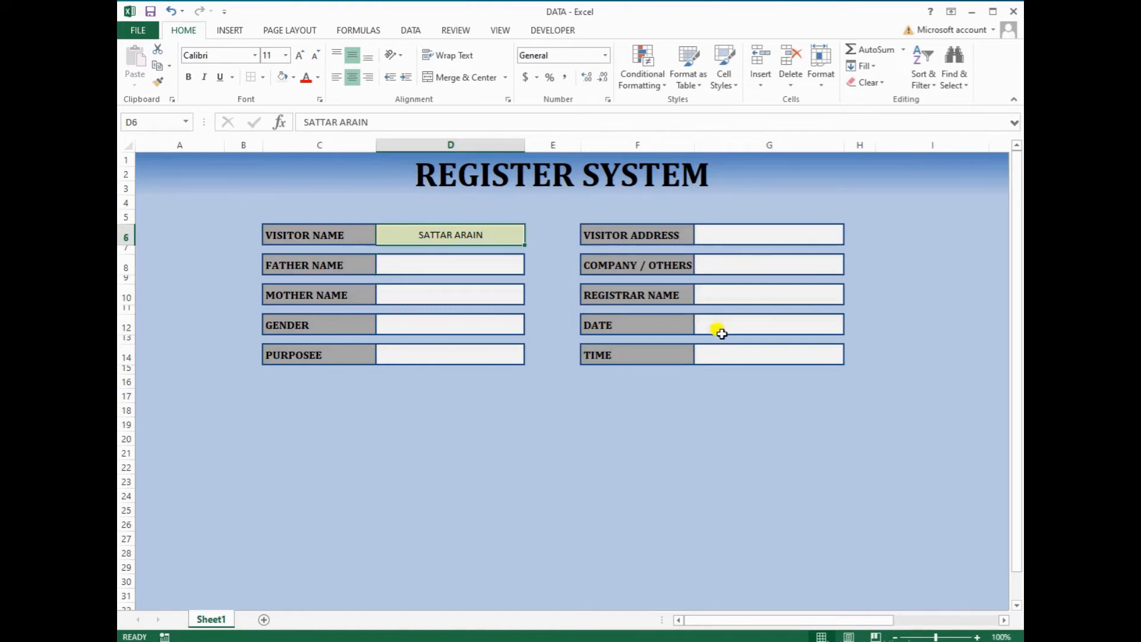
{"action": "left_click", "coordinate": [737, 324]}
{"action": "type", "text": "=IF"}
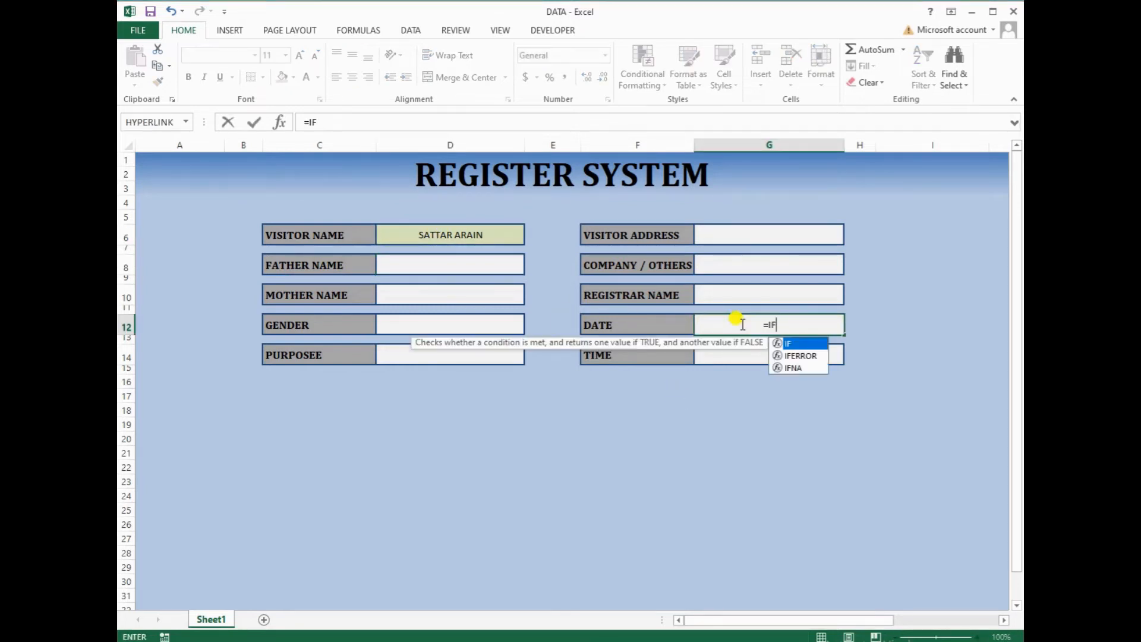
{"action": "type", "text": "("}
Complete =IF(D6="","",NOW()) in the DATE box G12 and format it as Long Date
{"action": "left_click", "coordinate": [495, 237]}
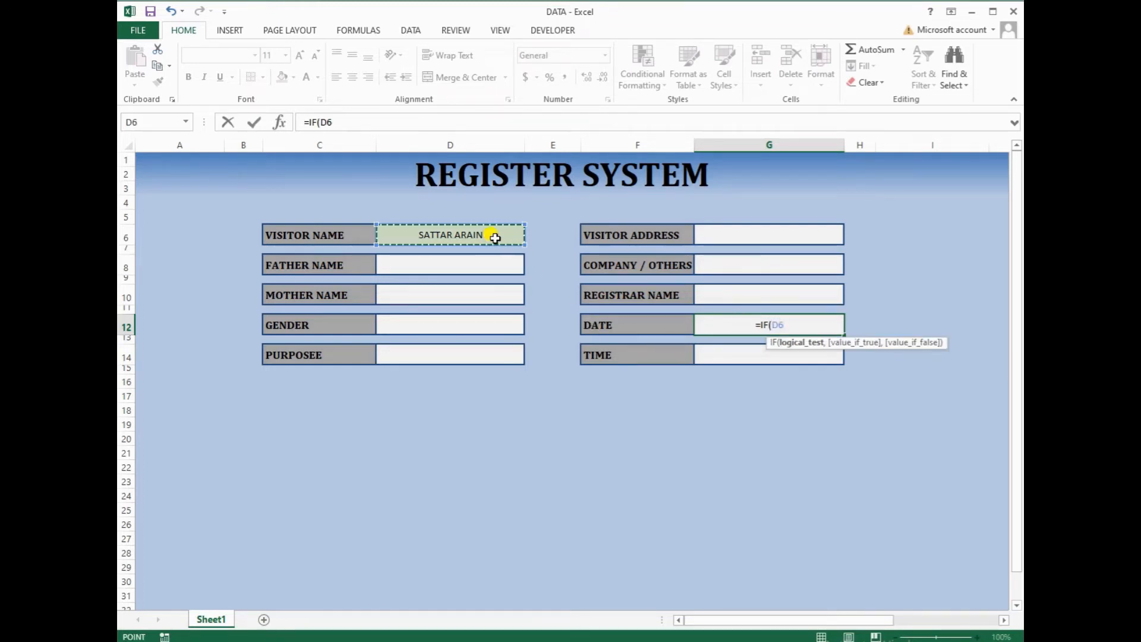
{"action": "type", "text": "="}
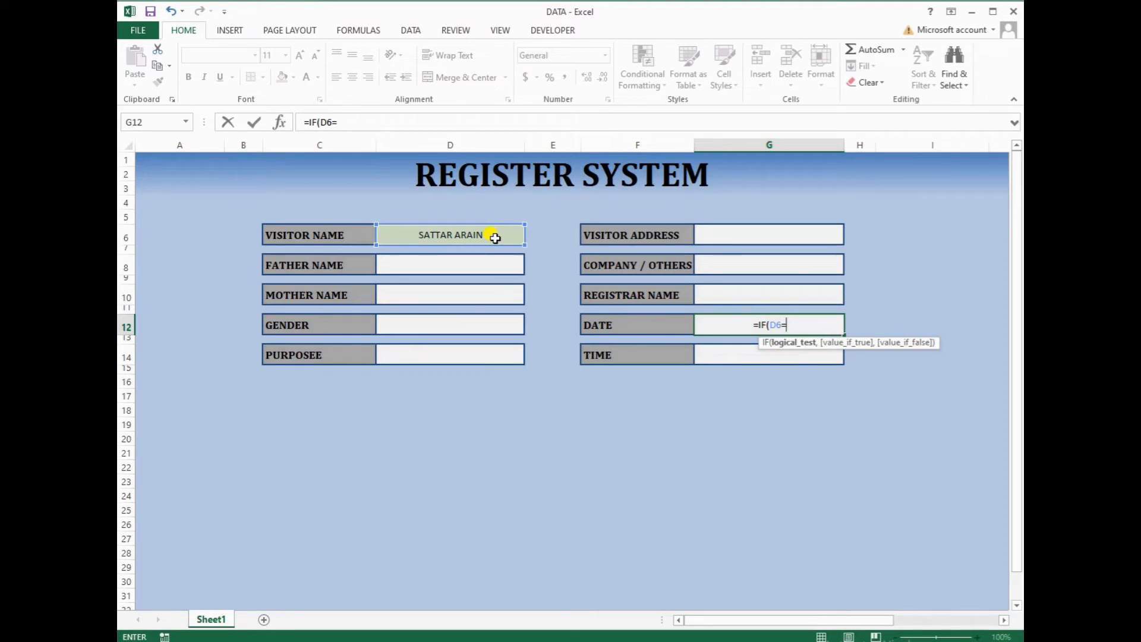
{"action": "type", "text": "\"\",\"\",N"}
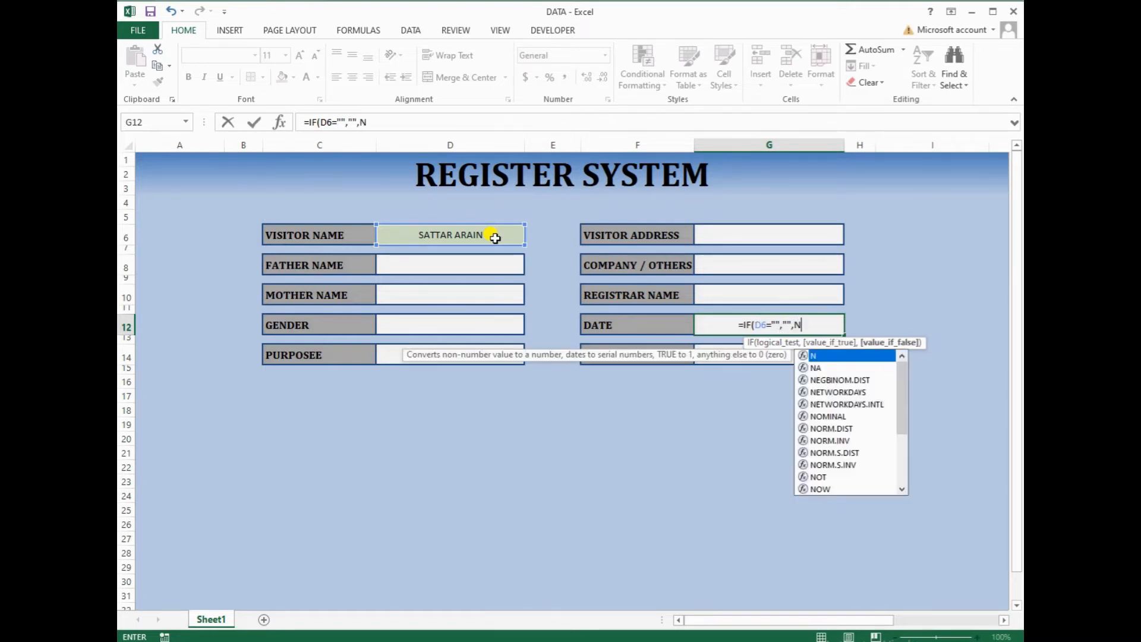
{"action": "type", "text": "OW"}
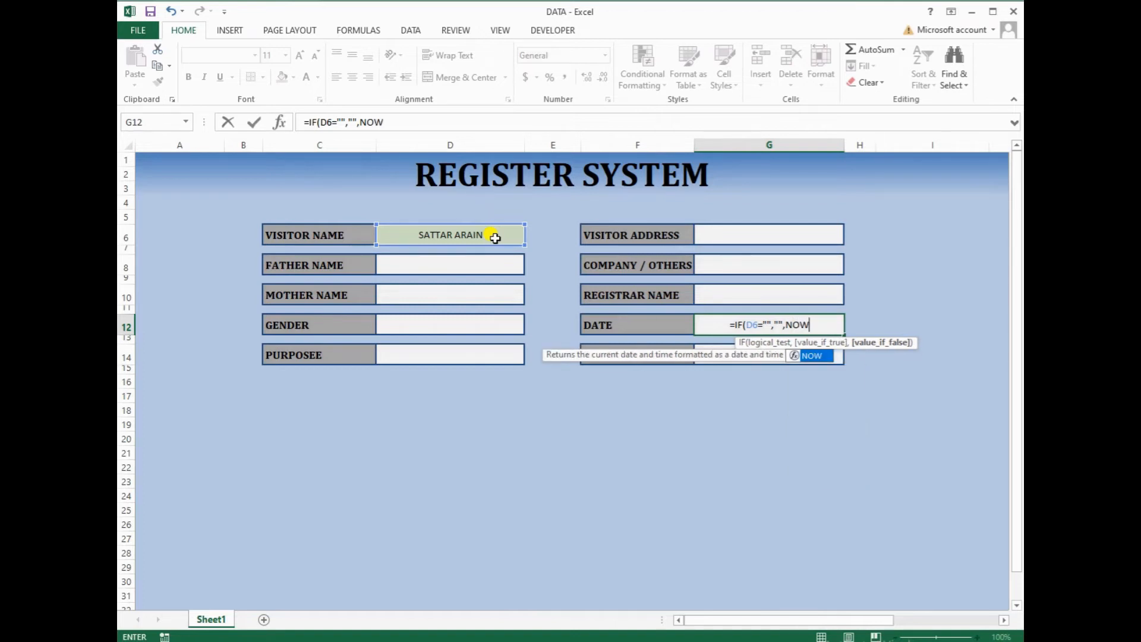
{"action": "type", "text": "())"}
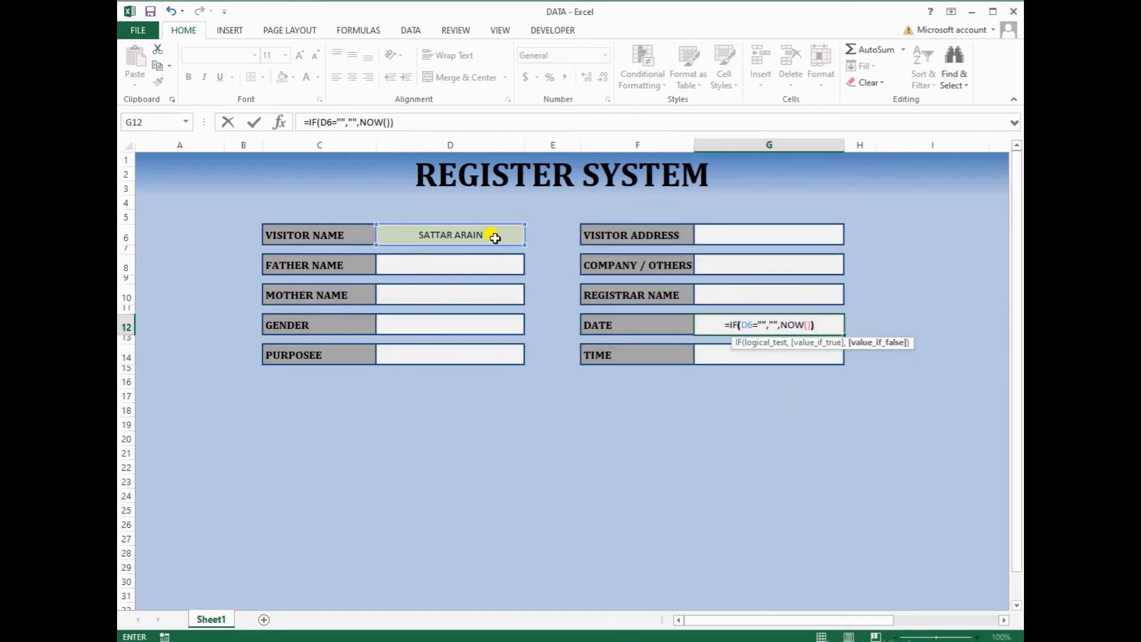
{"action": "key", "text": "Return"}
{"action": "key", "text": "Up"}
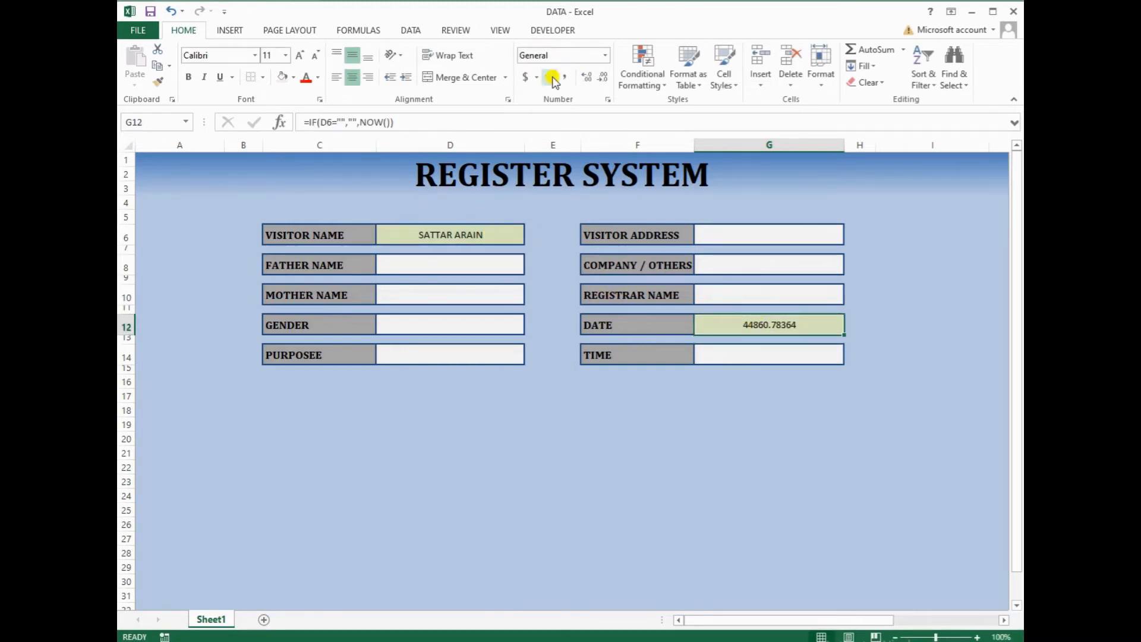
{"action": "left_click", "coordinate": [604, 55]}
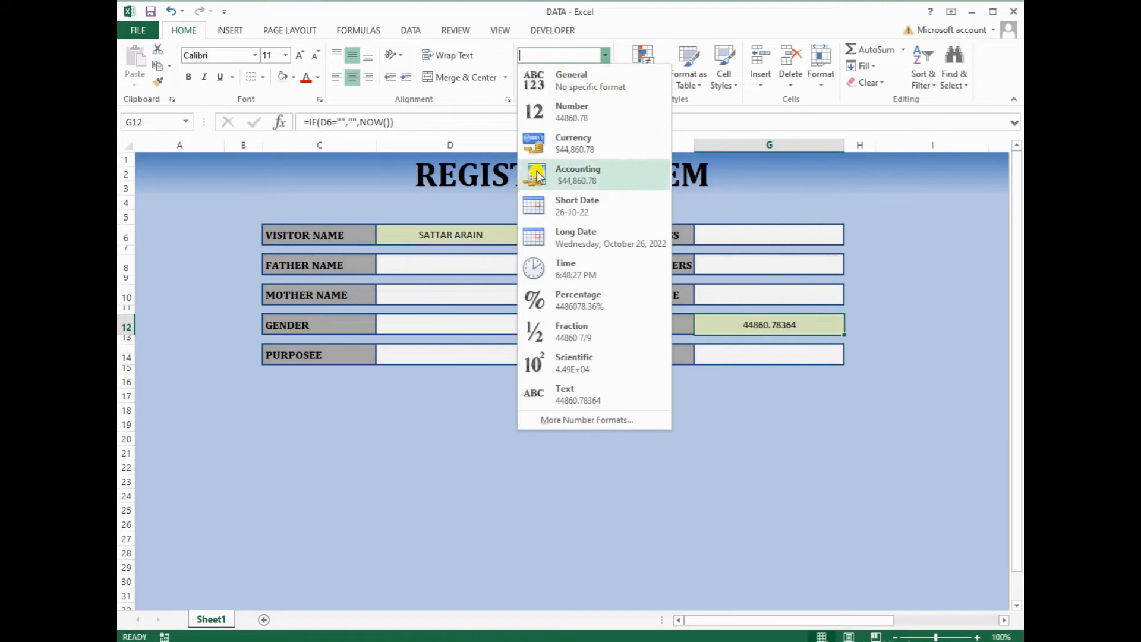
{"action": "left_click", "coordinate": [594, 236]}
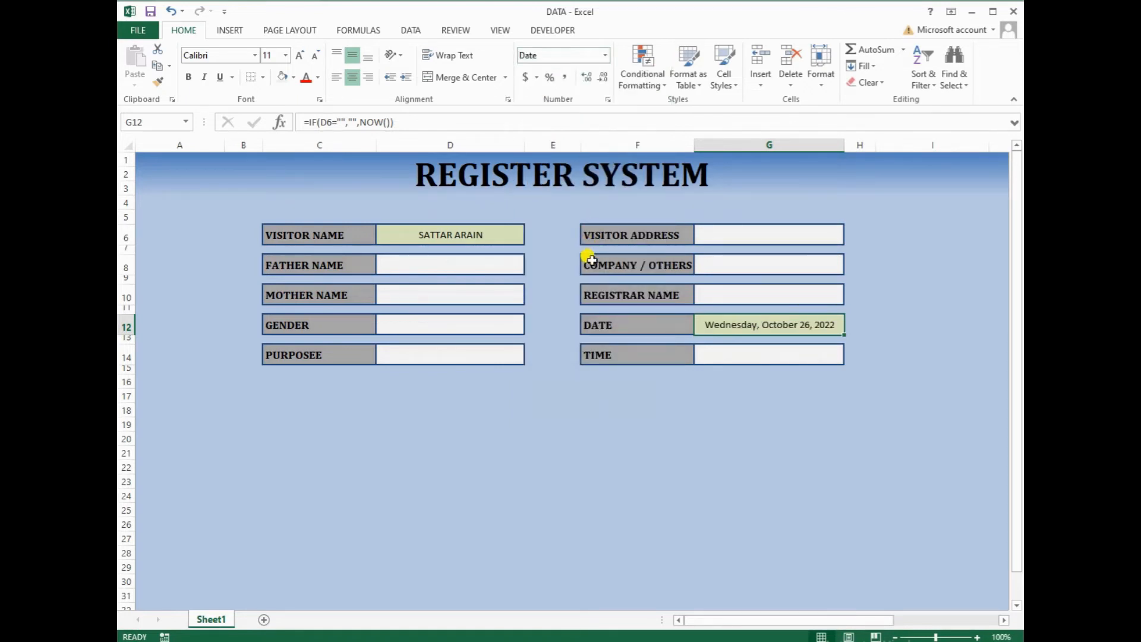
{"action": "left_click", "coordinate": [752, 351]}
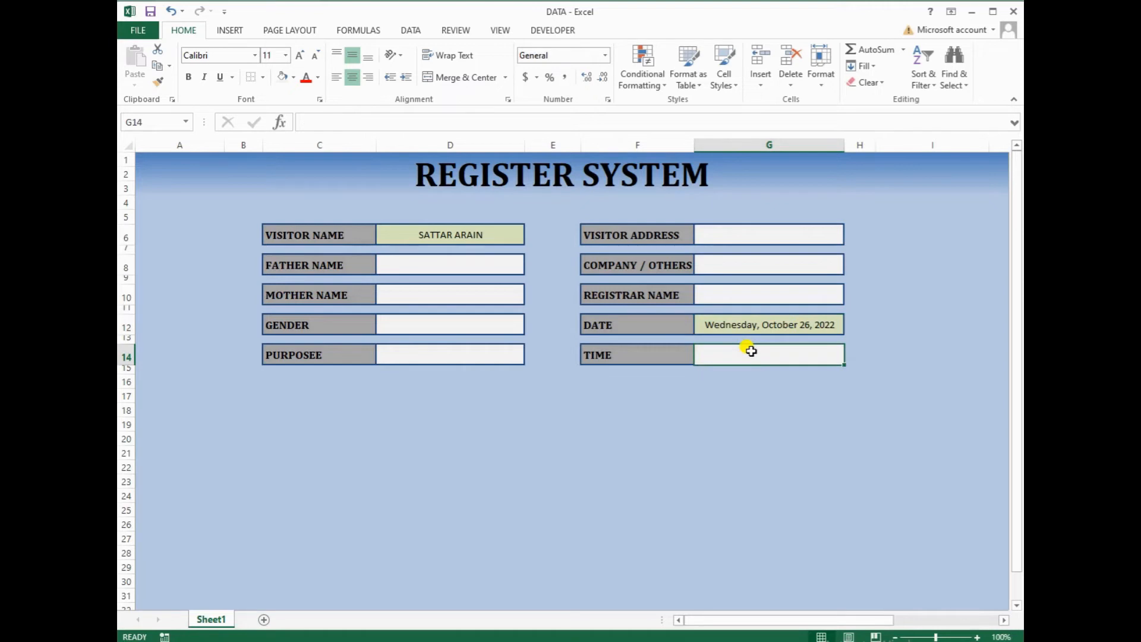
Enter =IF(D6="","",NOW()) in the TIME box G14 and format it as Time
{"action": "double_click", "coordinate": [751, 352]}
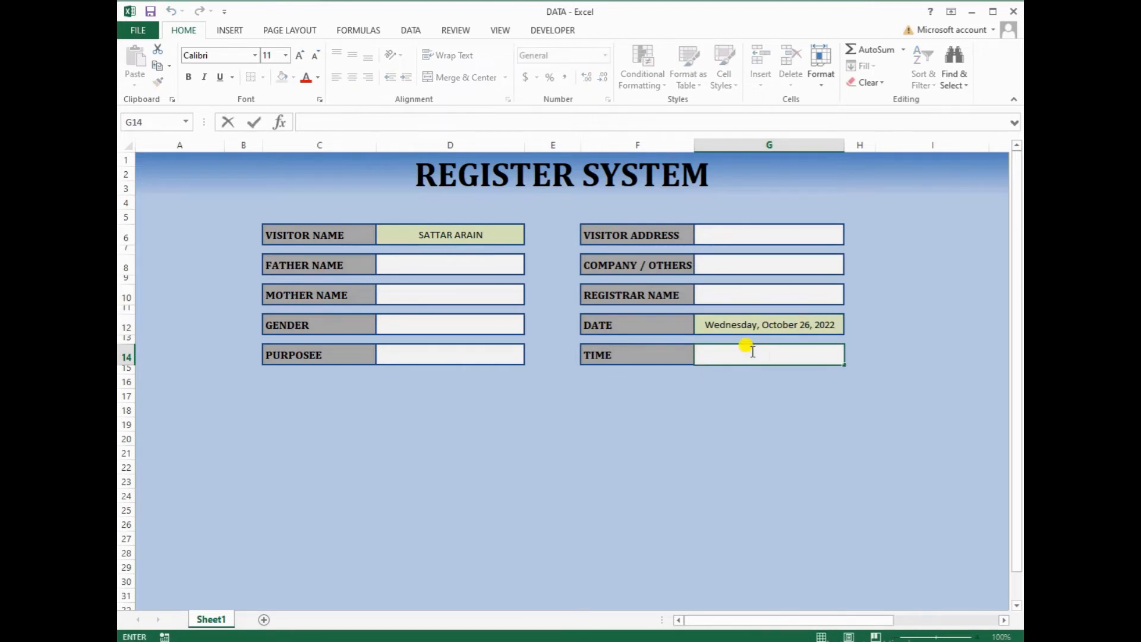
{"action": "type", "text": "="}
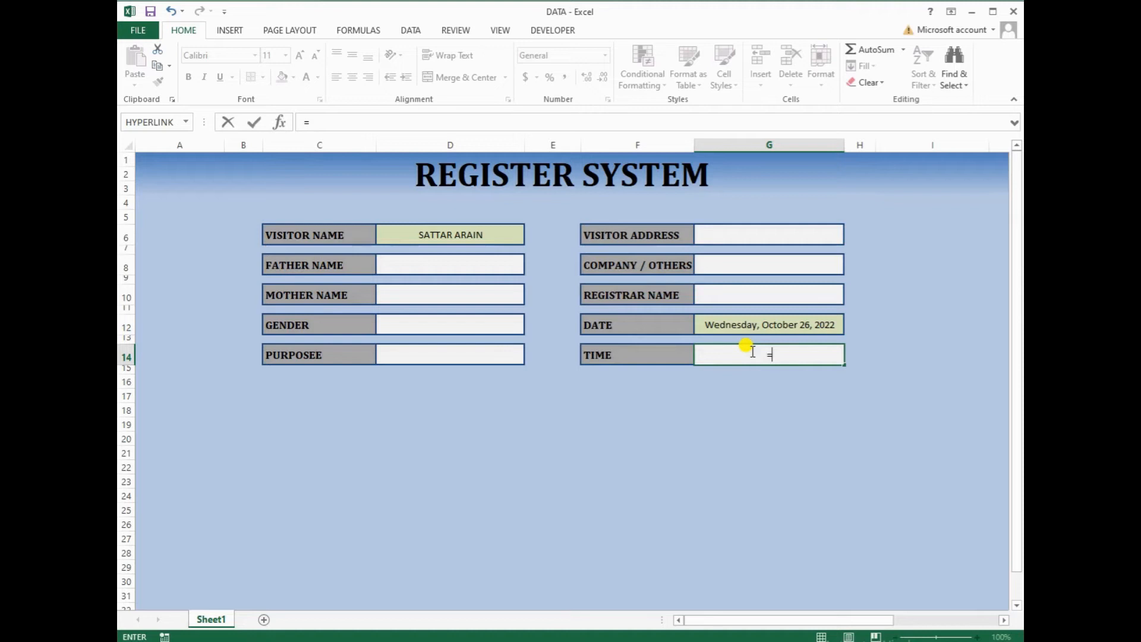
{"action": "type", "text": "IF"}
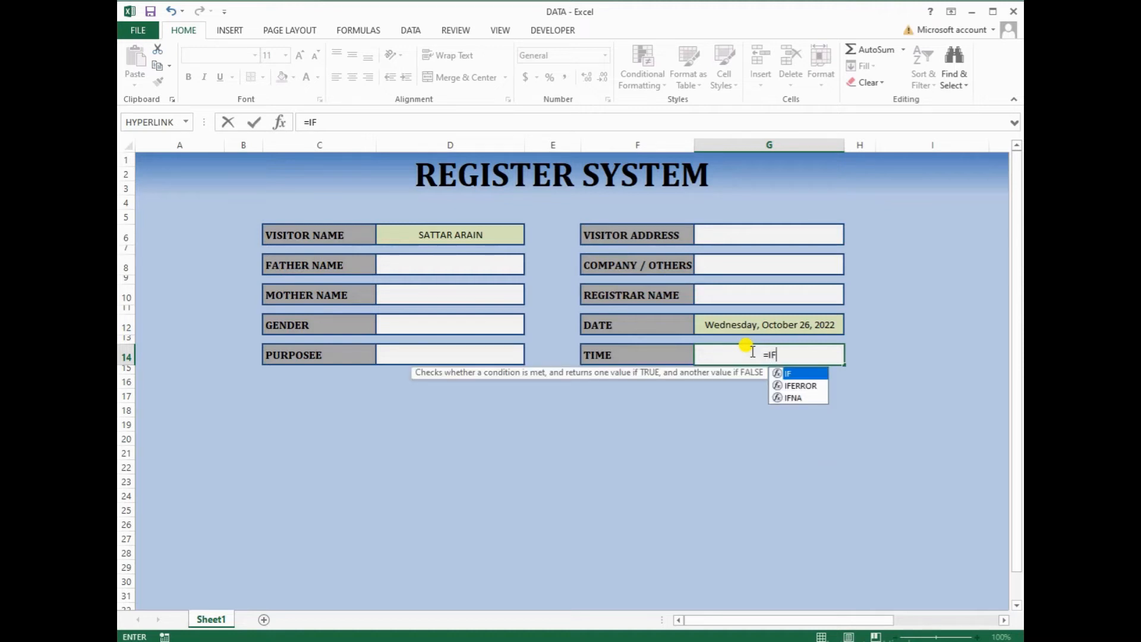
{"action": "type", "text": "("}
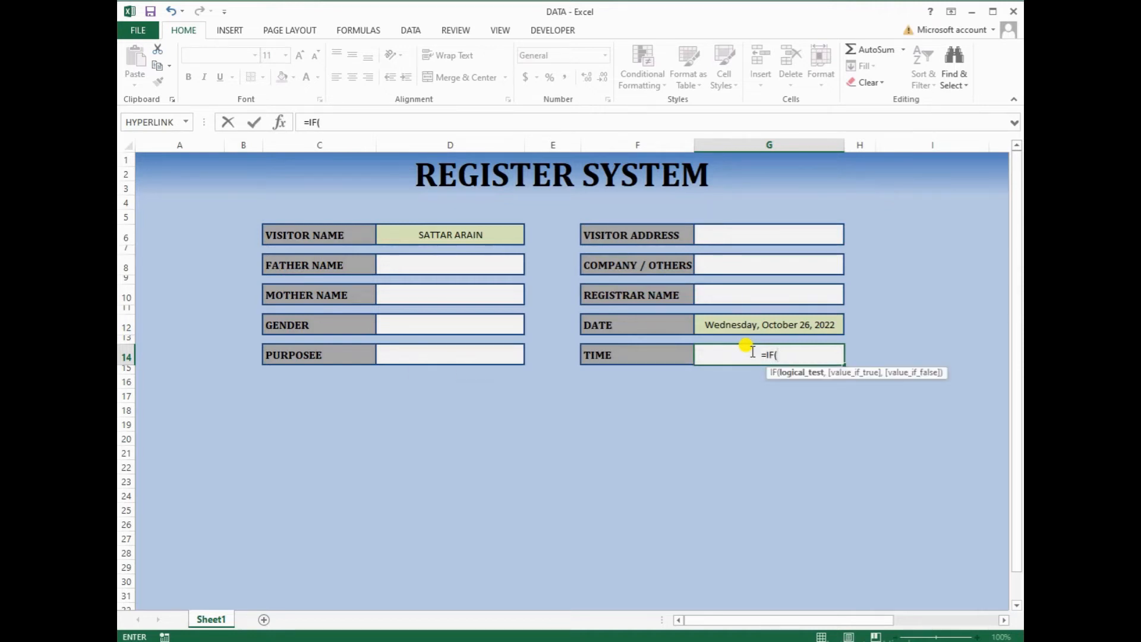
{"action": "left_click", "coordinate": [496, 235]}
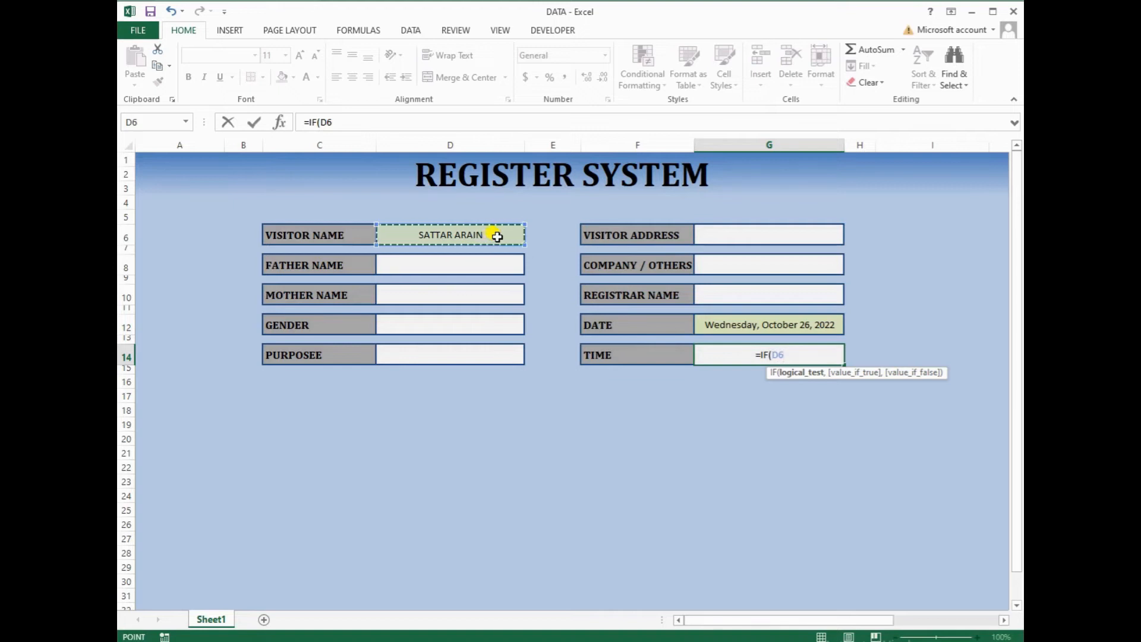
{"action": "type", "text": "="}
{"action": "type", "text": "\"\""}
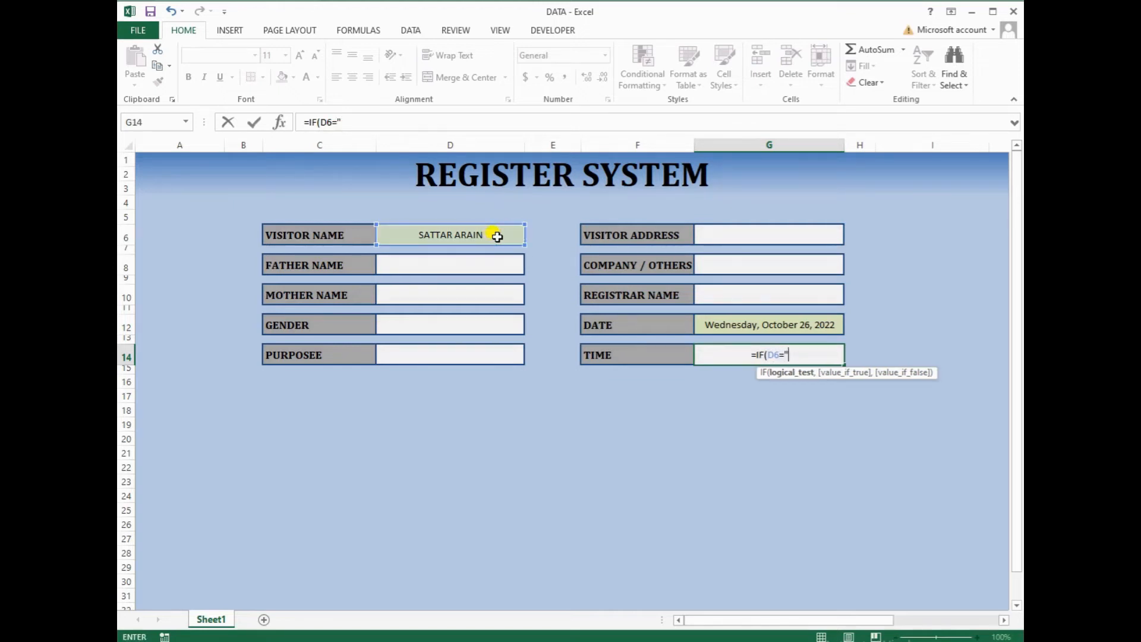
{"action": "type", "text": ","}
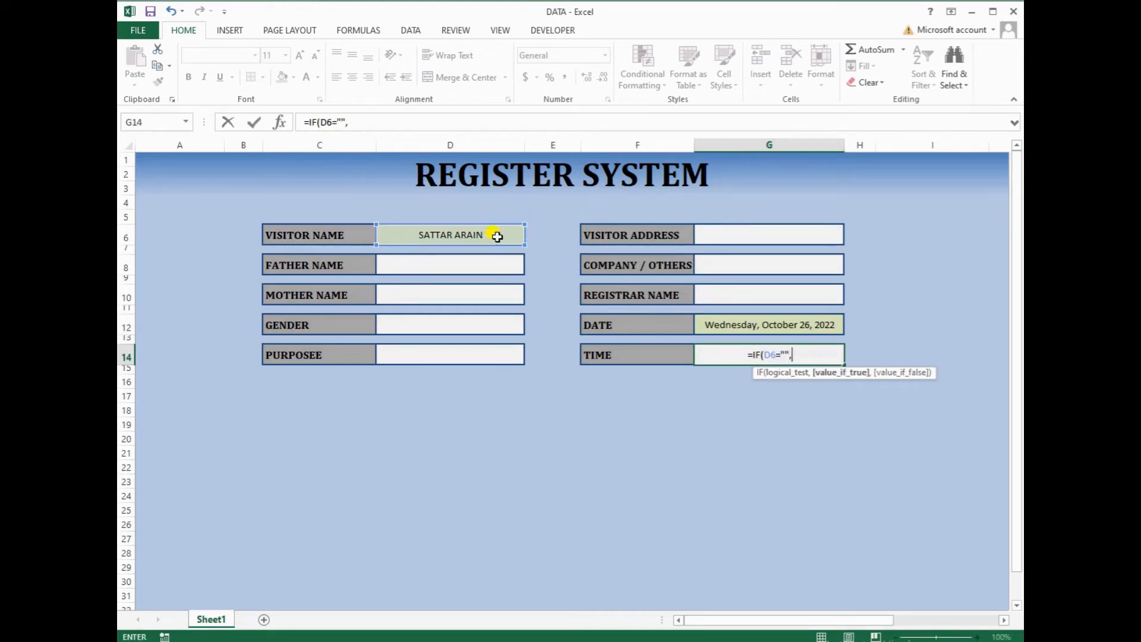
{"action": "type", "text": "\"\",N"}
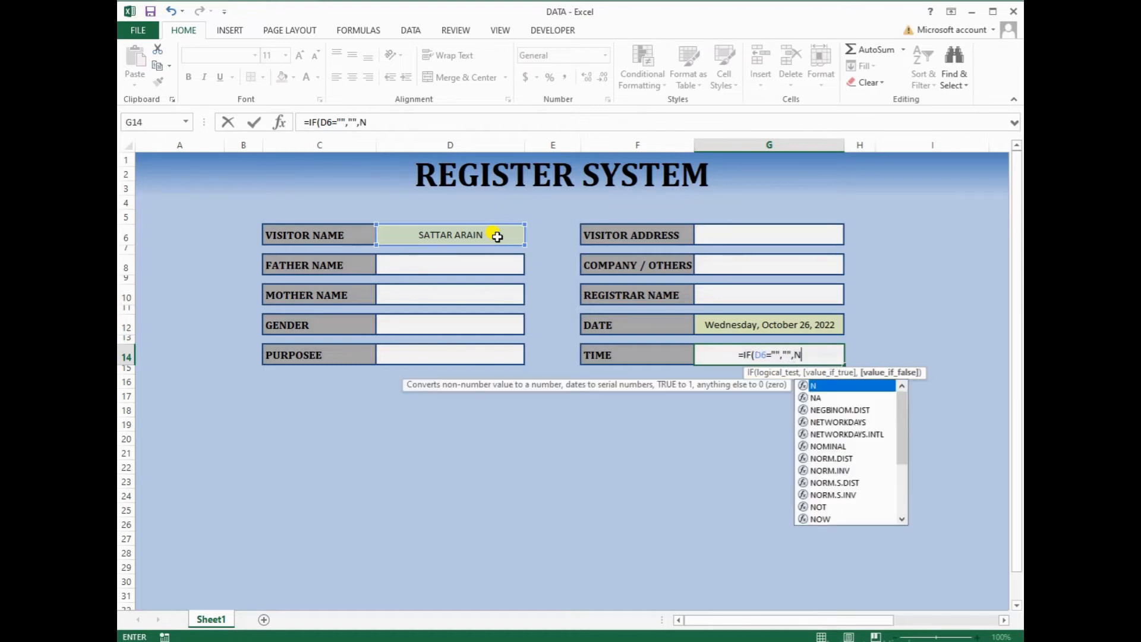
{"action": "type", "text": "OW"}
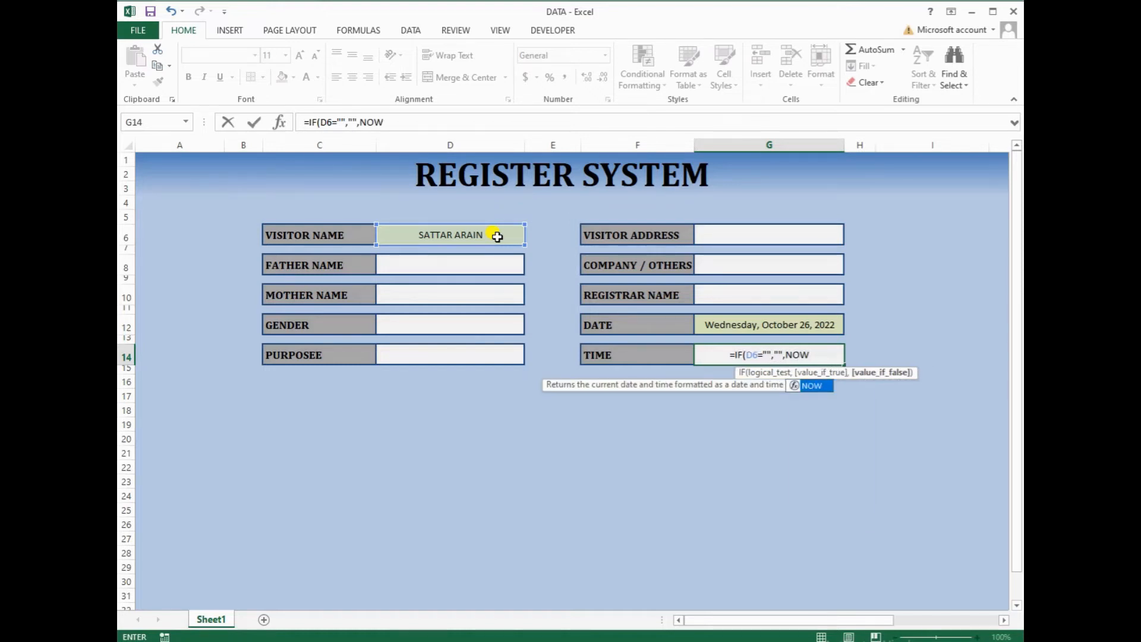
{"action": "type", "text": "()"}
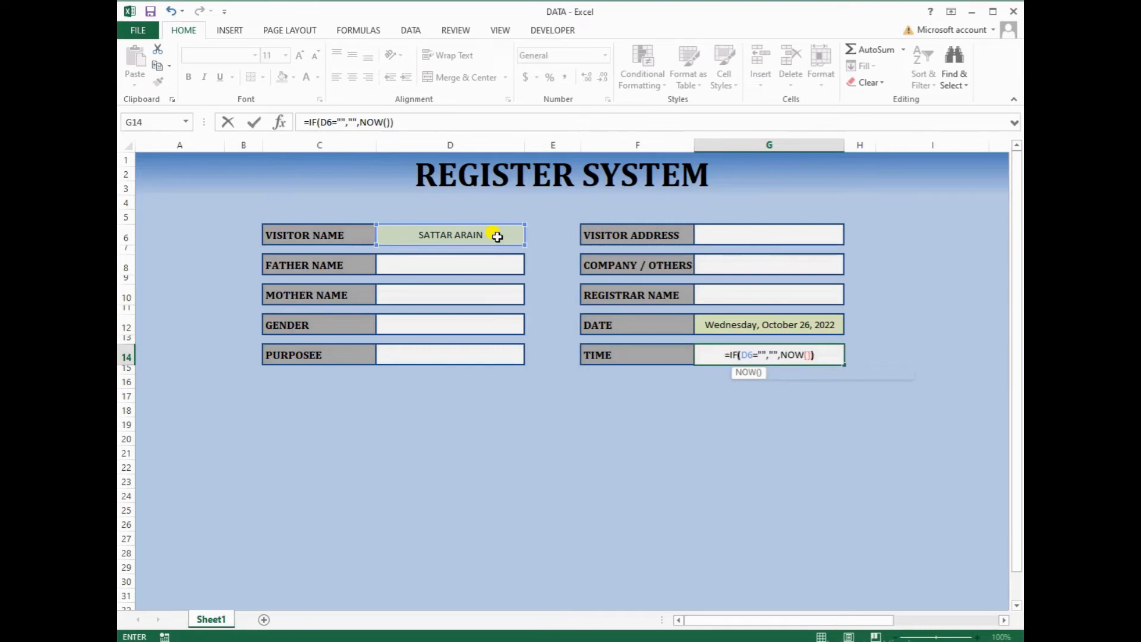
{"action": "key", "text": "ctrl+Return"}
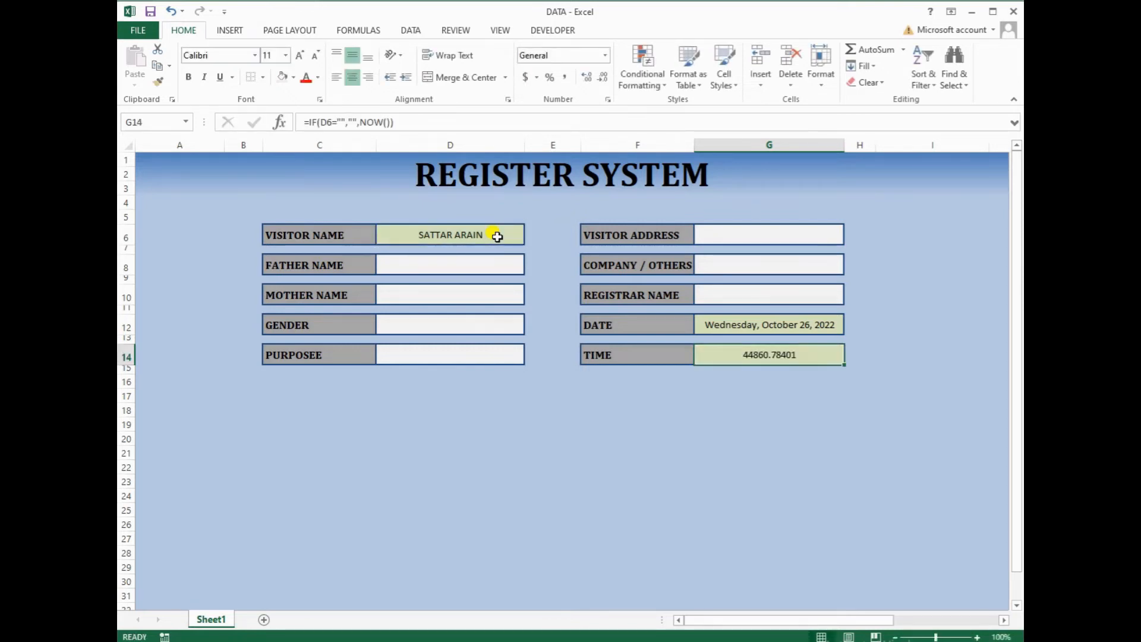
{"action": "left_click", "coordinate": [603, 55]}
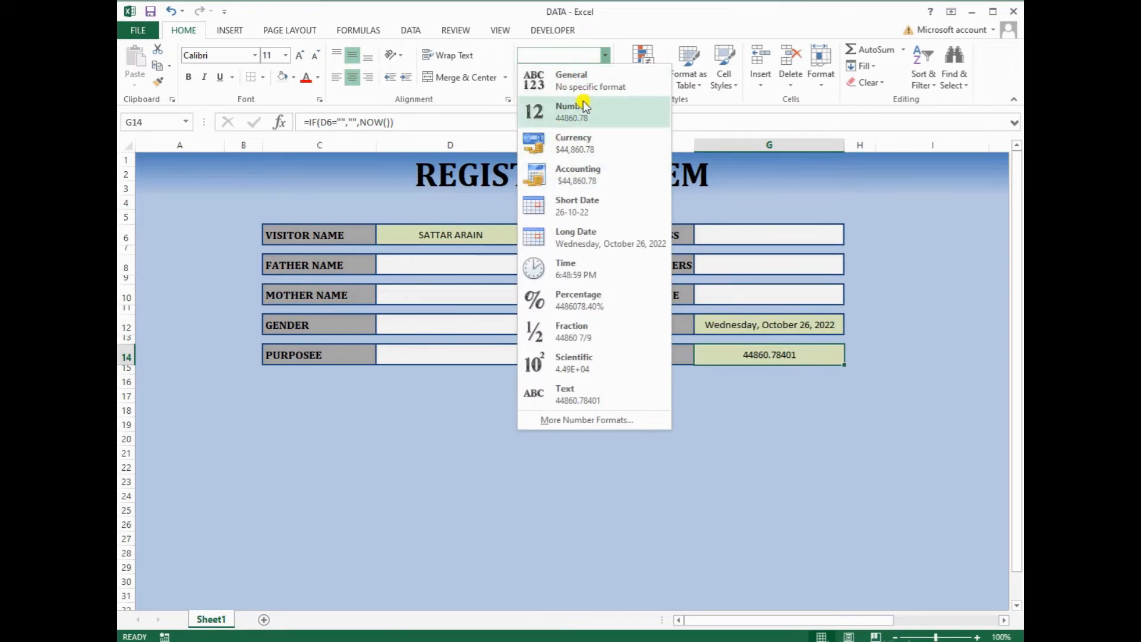
{"action": "left_click", "coordinate": [569, 265]}
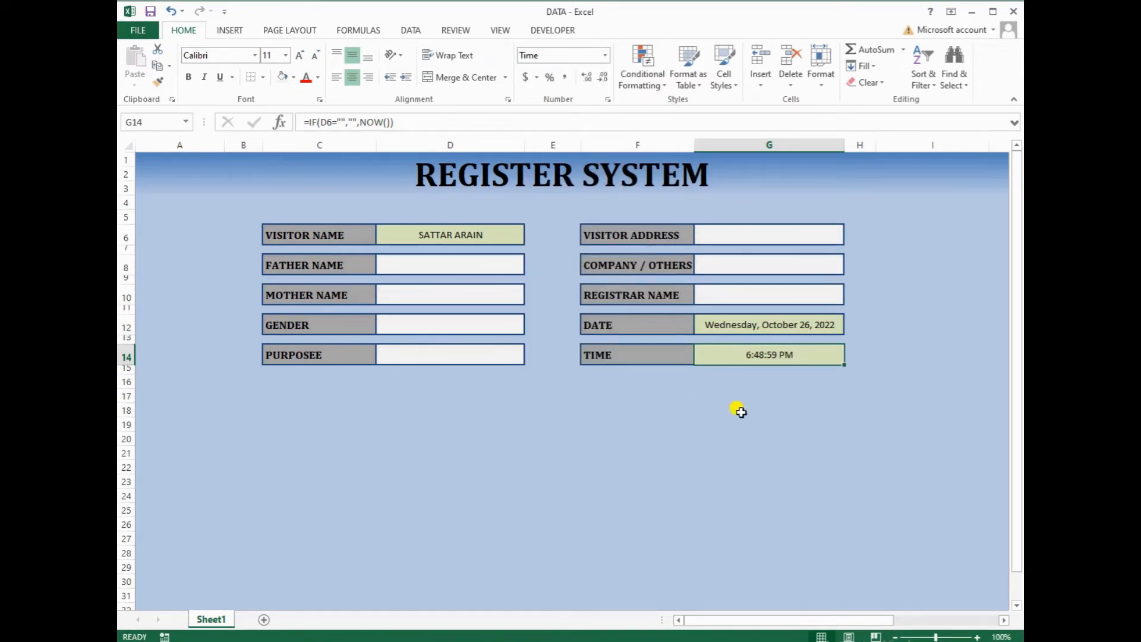
{"action": "key", "text": "Down"}
Replace the visitor name in D6 with a new name, then select the form area B4:G17
{"action": "left_click", "coordinate": [463, 238]}
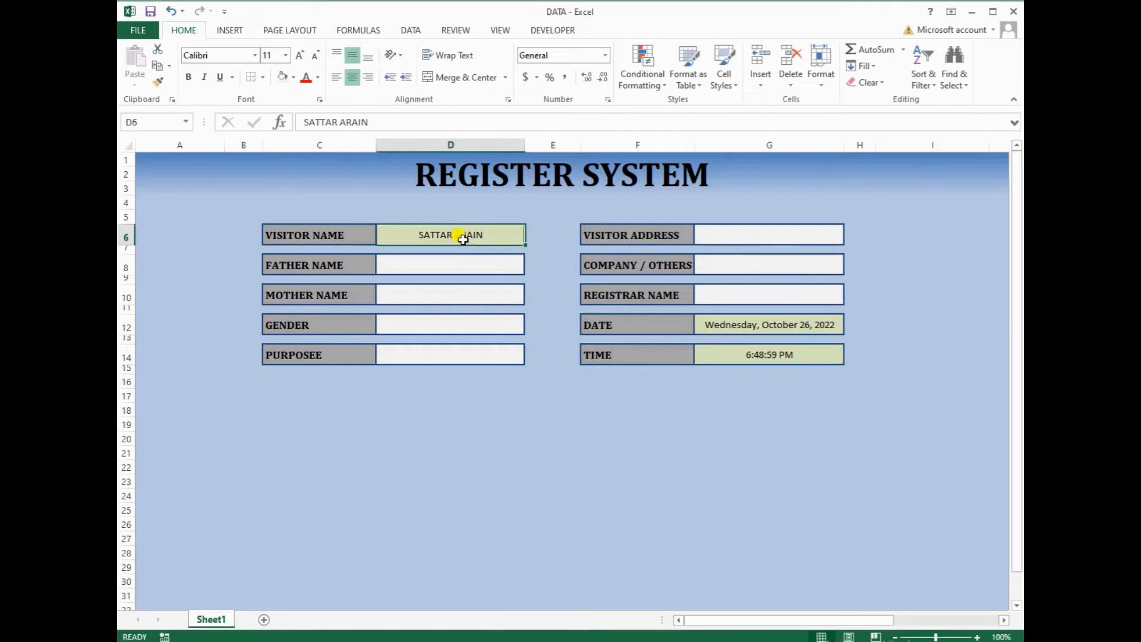
{"action": "key", "text": "Delete"}
{"action": "key", "text": "Return"}
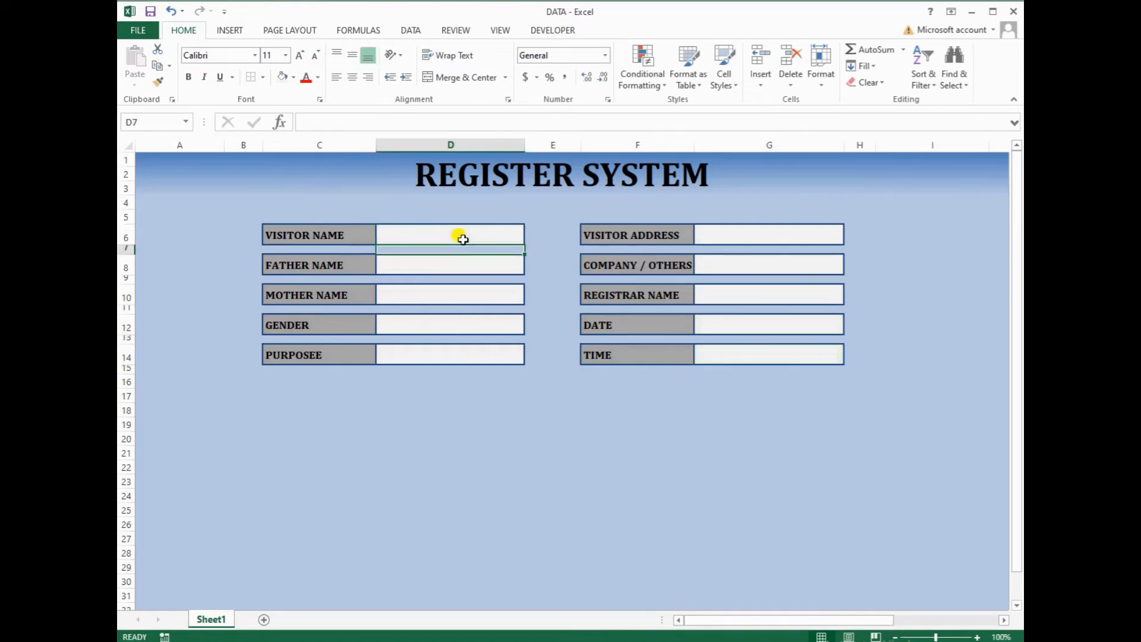
{"action": "left_click", "coordinate": [464, 236]}
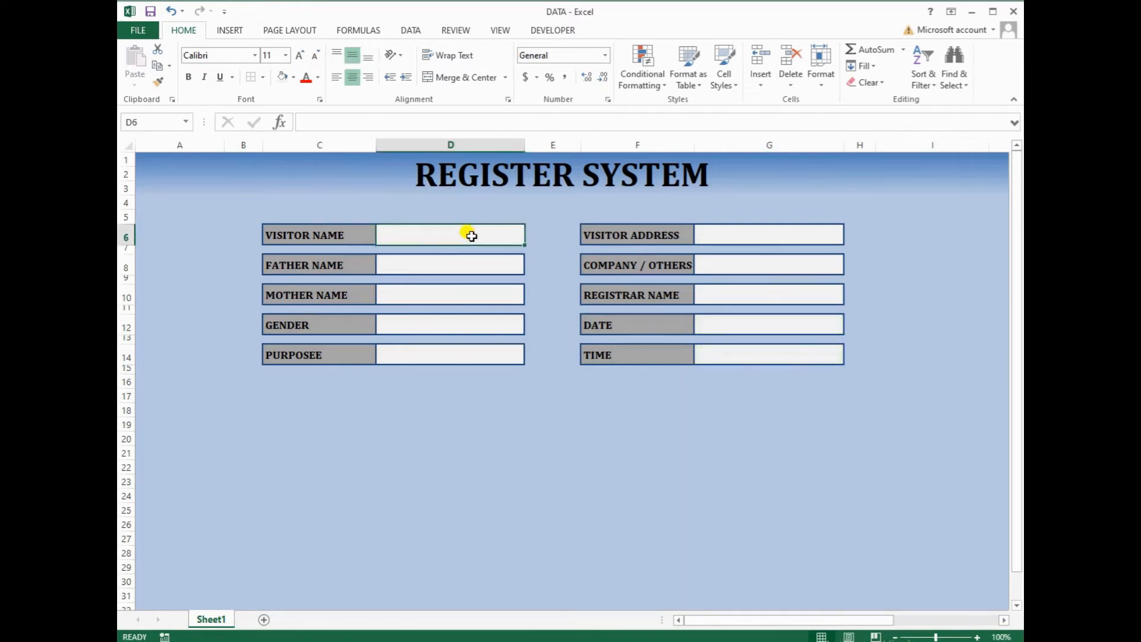
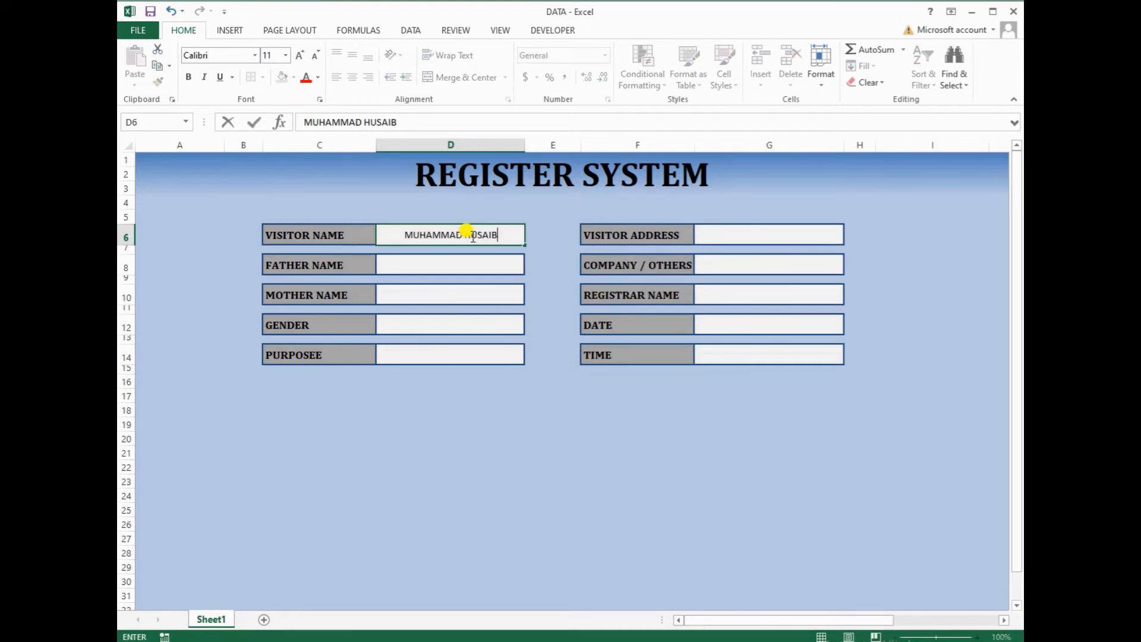
{"action": "key", "text": "Return"}
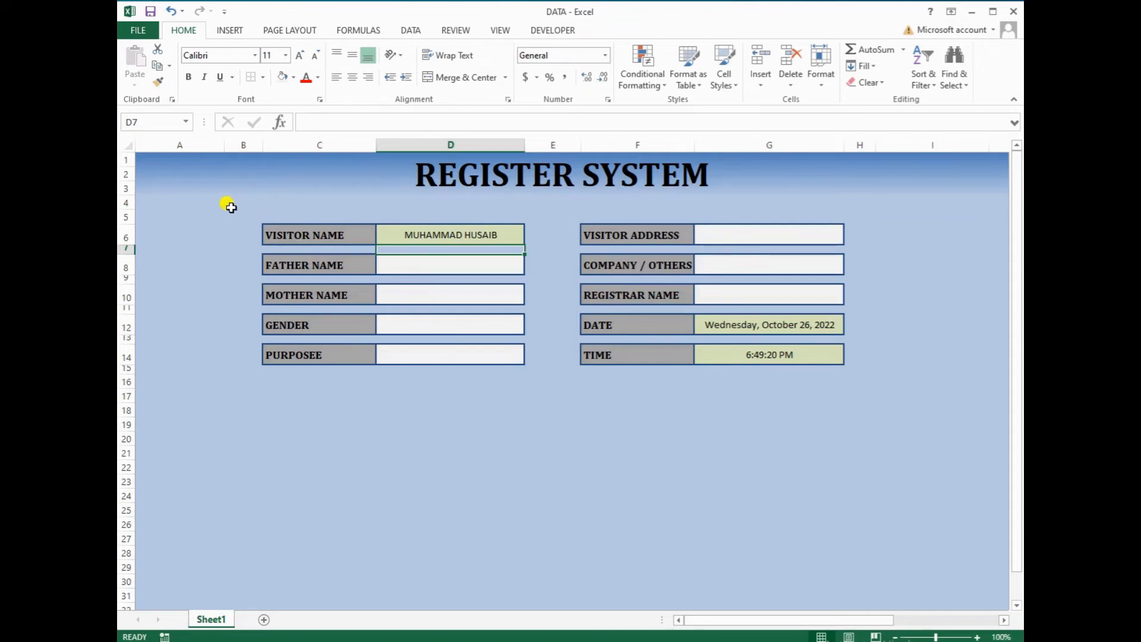
{"action": "left_click_drag", "start_coordinate": [235, 204], "coordinate": [861, 396]}
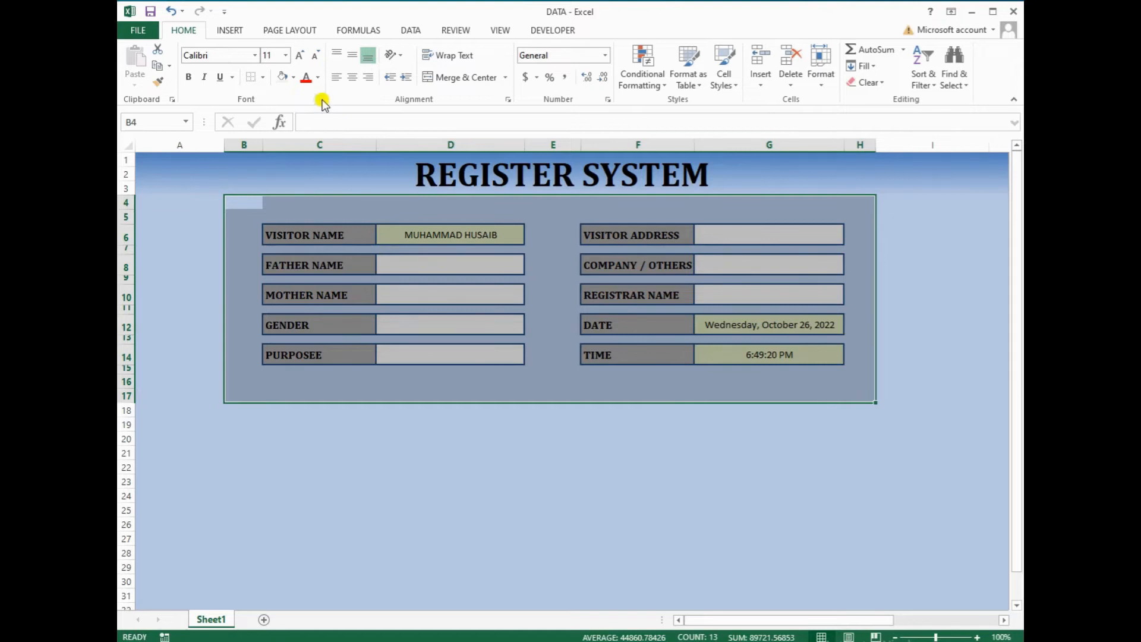
Frame the form range B4:G17 with a thick dark blue outline border
{"action": "left_click", "coordinate": [319, 99]}
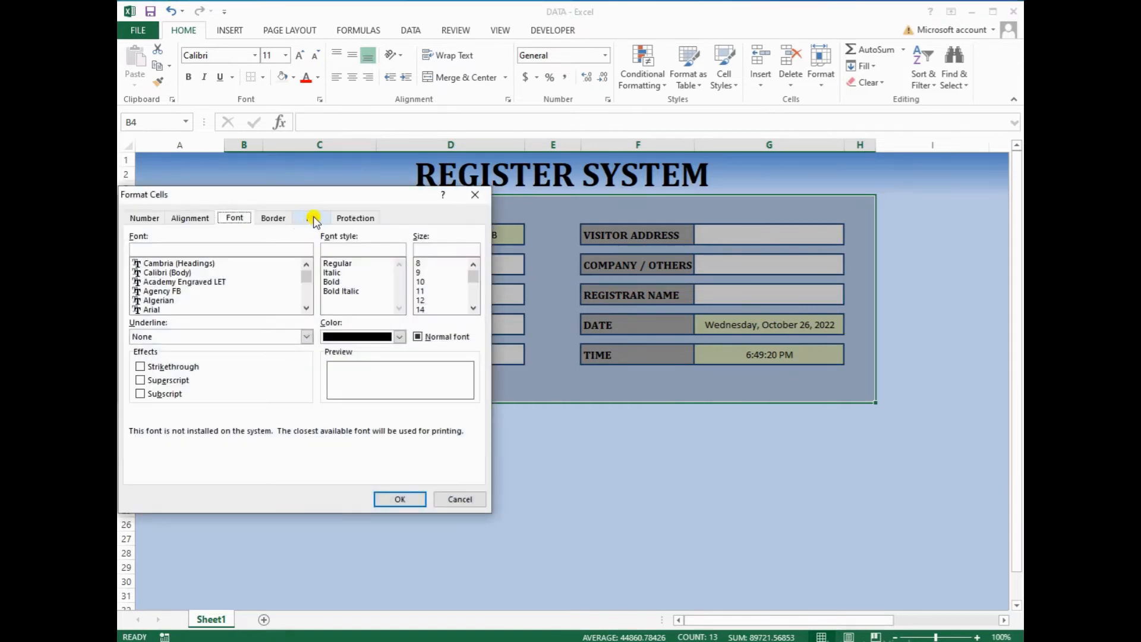
{"action": "left_click", "coordinate": [275, 218]}
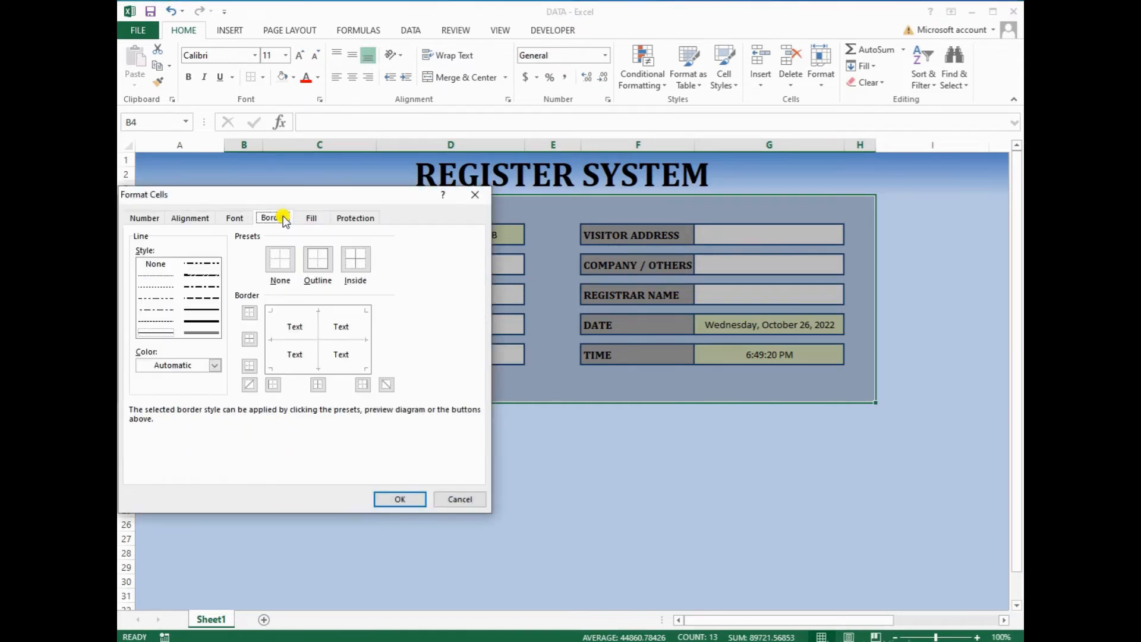
{"action": "left_click", "coordinate": [183, 366]}
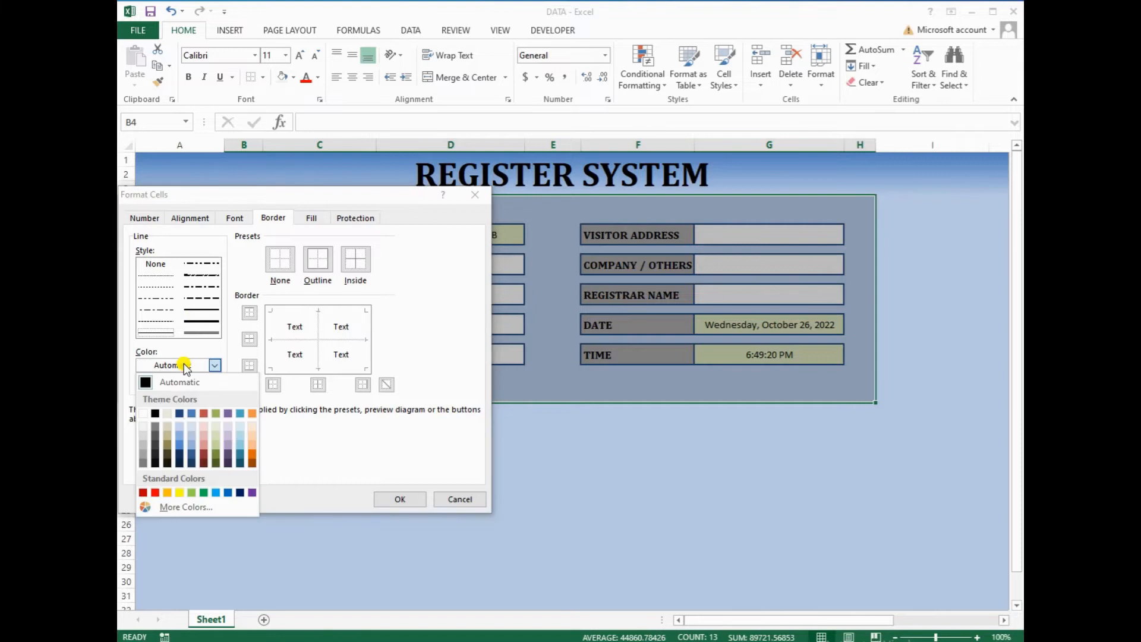
{"action": "left_click", "coordinate": [180, 449]}
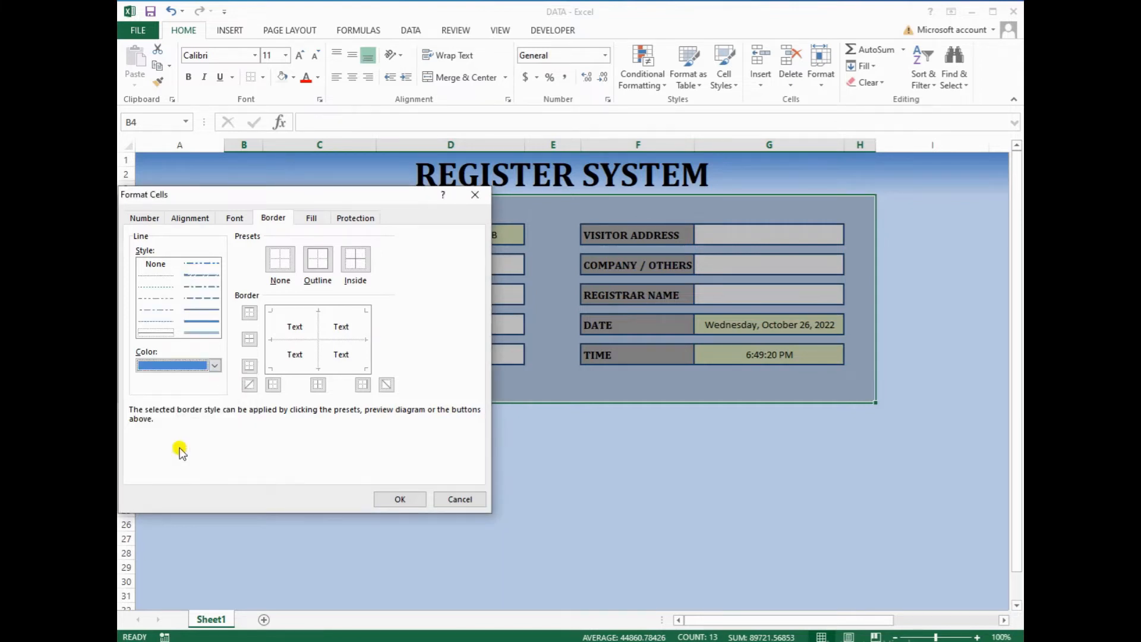
{"action": "left_click", "coordinate": [215, 367]}
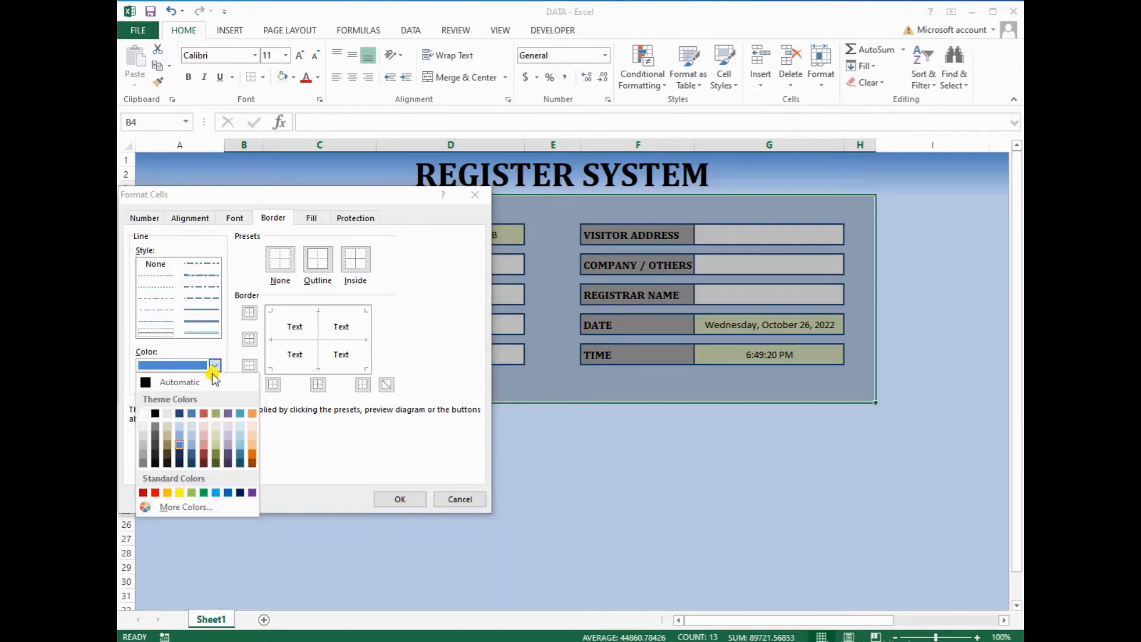
{"action": "left_click", "coordinate": [181, 413]}
{"action": "left_click", "coordinate": [205, 320]}
{"action": "left_click", "coordinate": [328, 272]}
{"action": "left_click", "coordinate": [381, 505]}
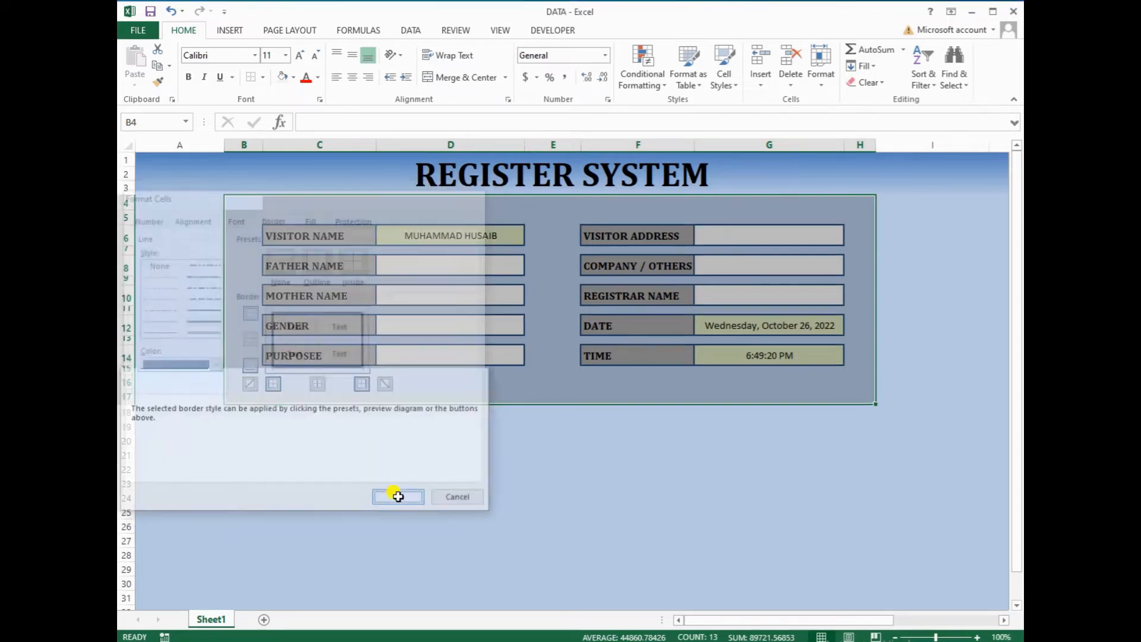
{"action": "left_click", "coordinate": [471, 457]}
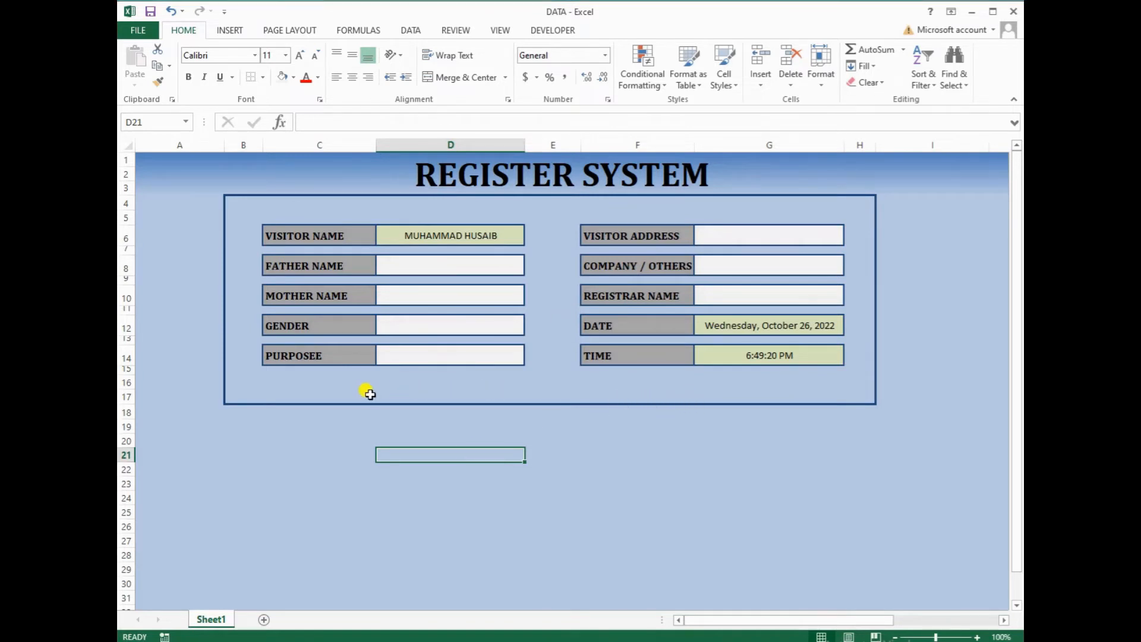
Increase row 17's height to about 35 points to leave space below the fields
{"action": "left_click_drag", "start_coordinate": [132, 405], "coordinate": [127, 440]}
{"action": "left_click", "coordinate": [472, 409]}
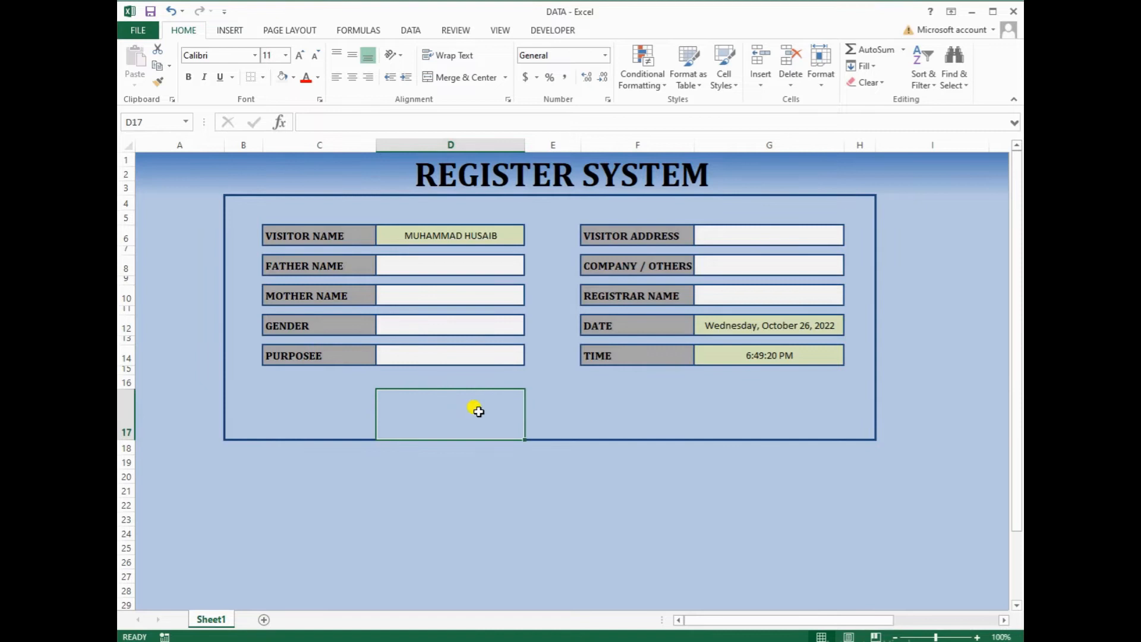
{"action": "left_click", "coordinate": [632, 390]}
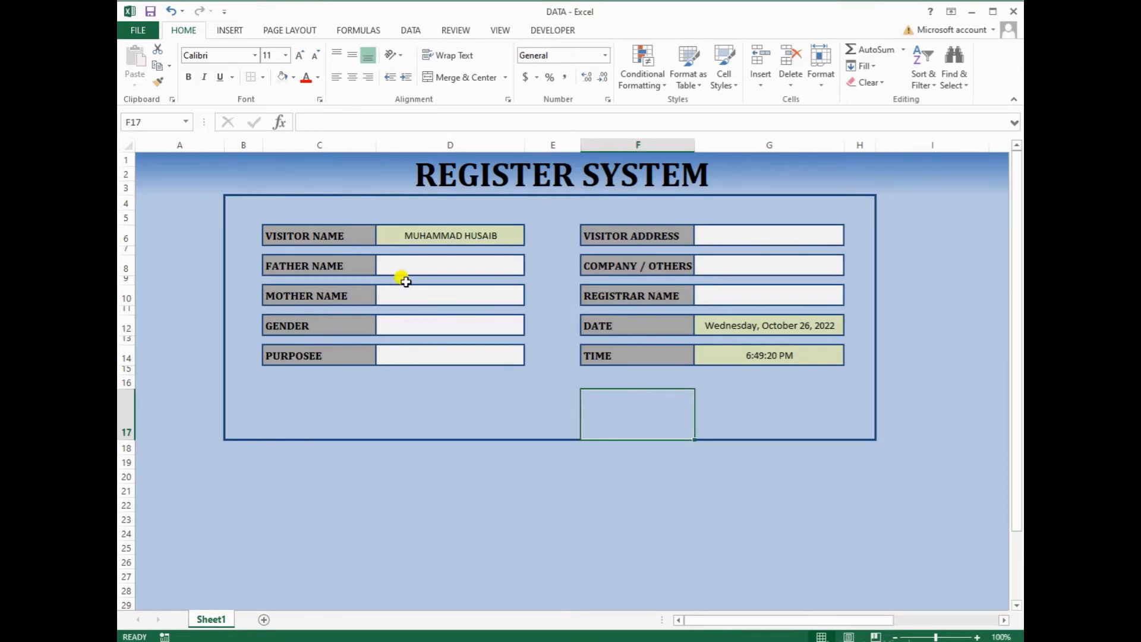
{"action": "left_click", "coordinate": [232, 30]}
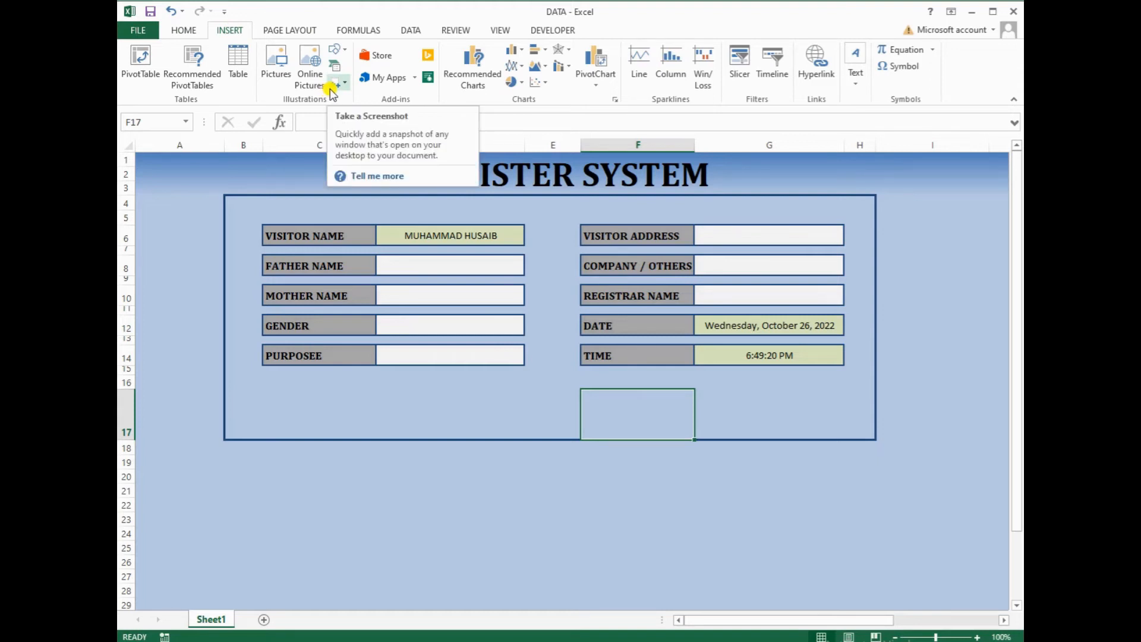
Draw a rounded rectangle below the TIME field
{"action": "left_click", "coordinate": [347, 57]}
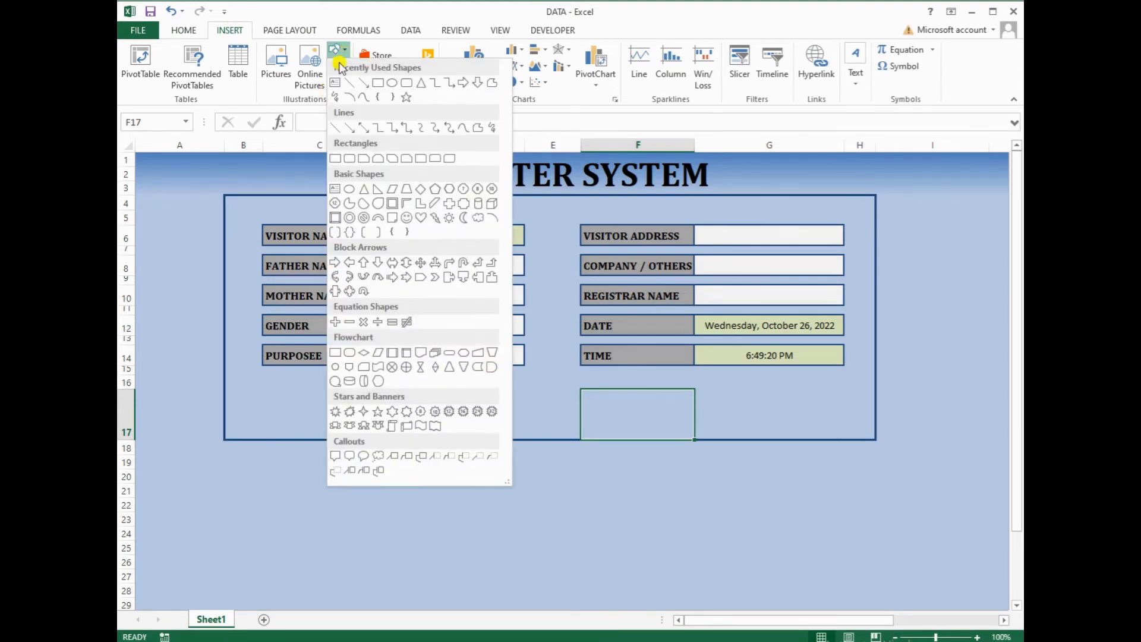
{"action": "left_click", "coordinate": [405, 84]}
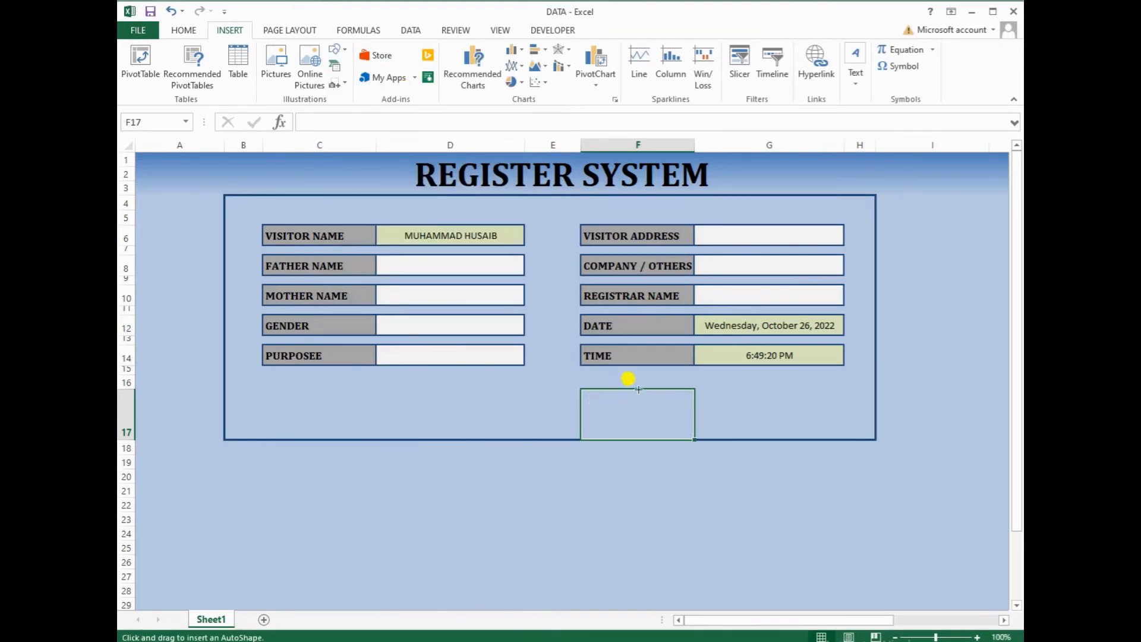
{"action": "left_click_drag", "start_coordinate": [724, 386], "coordinate": [820, 416]}
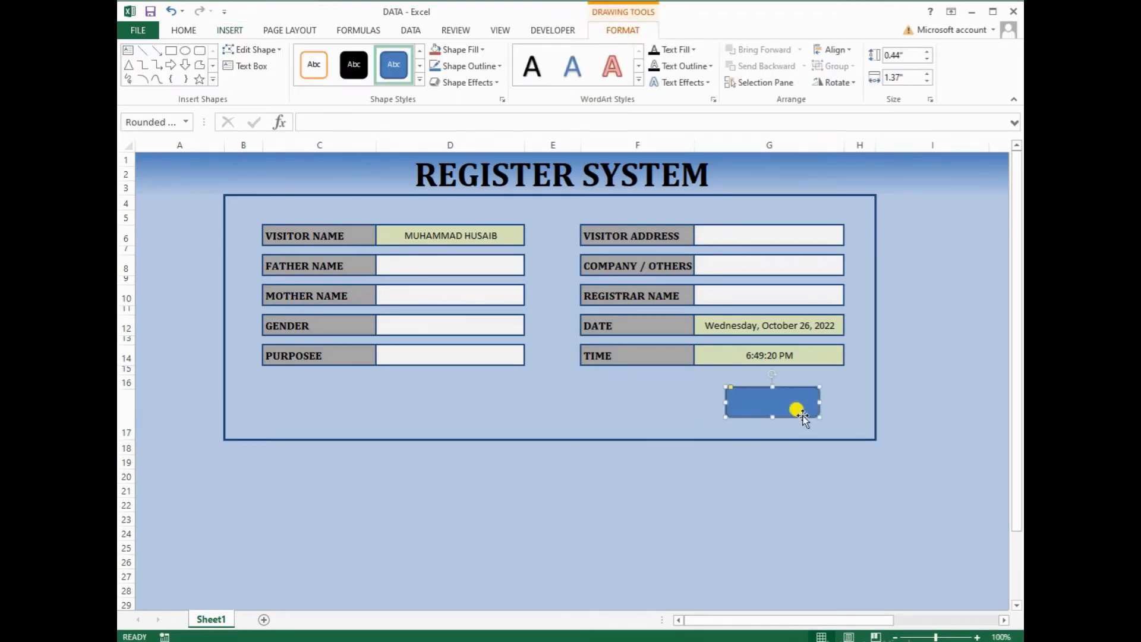
Apply a bevel preset to the blue rounded rectangle for a raised 3D look
{"action": "left_click", "coordinate": [454, 83]}
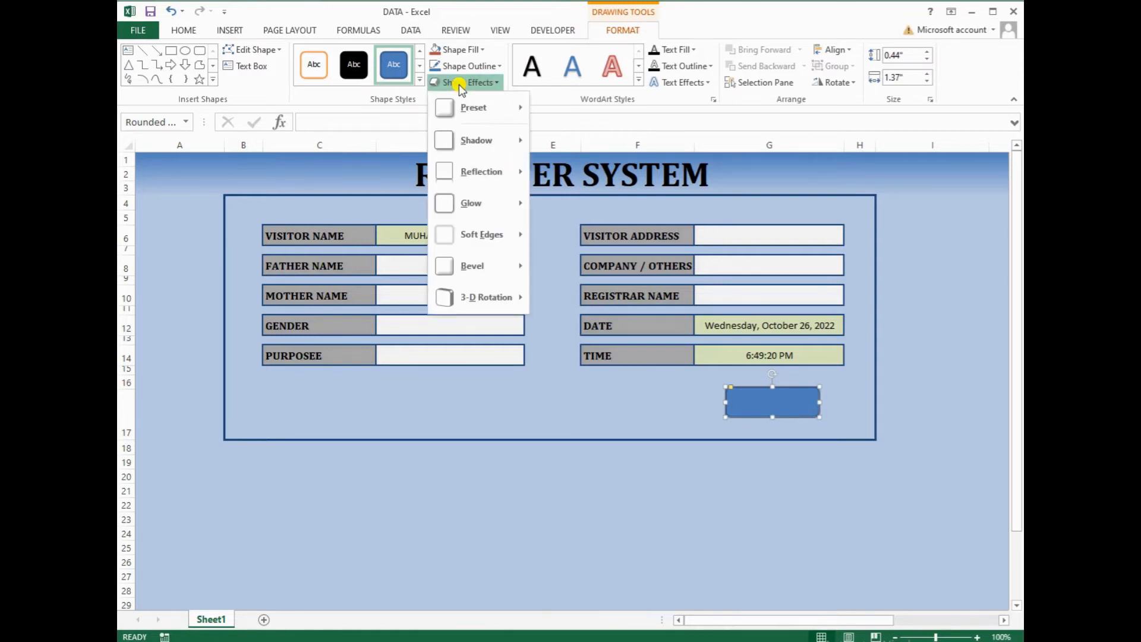
{"action": "mouse_move", "coordinate": [466, 267]}
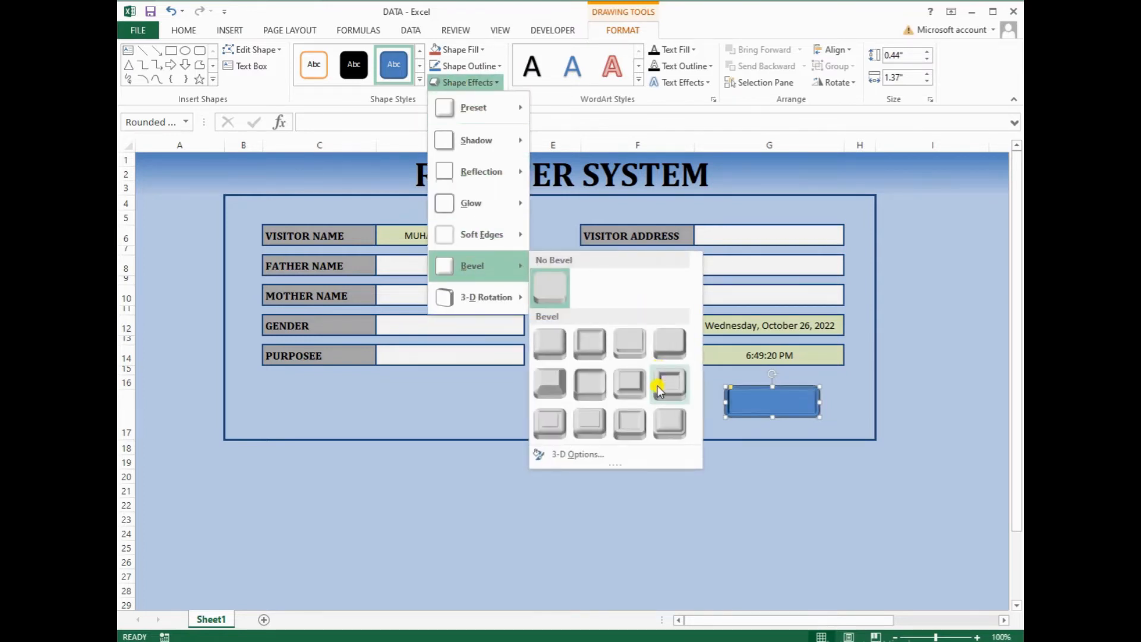
{"action": "left_click", "coordinate": [591, 389]}
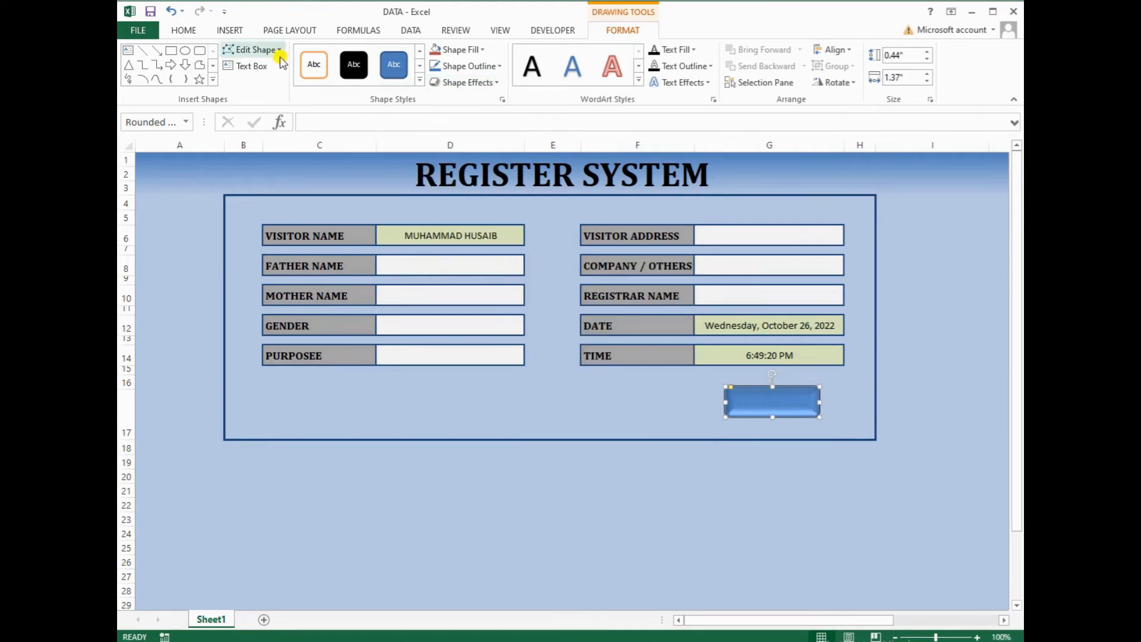
{"action": "left_click", "coordinate": [184, 31]}
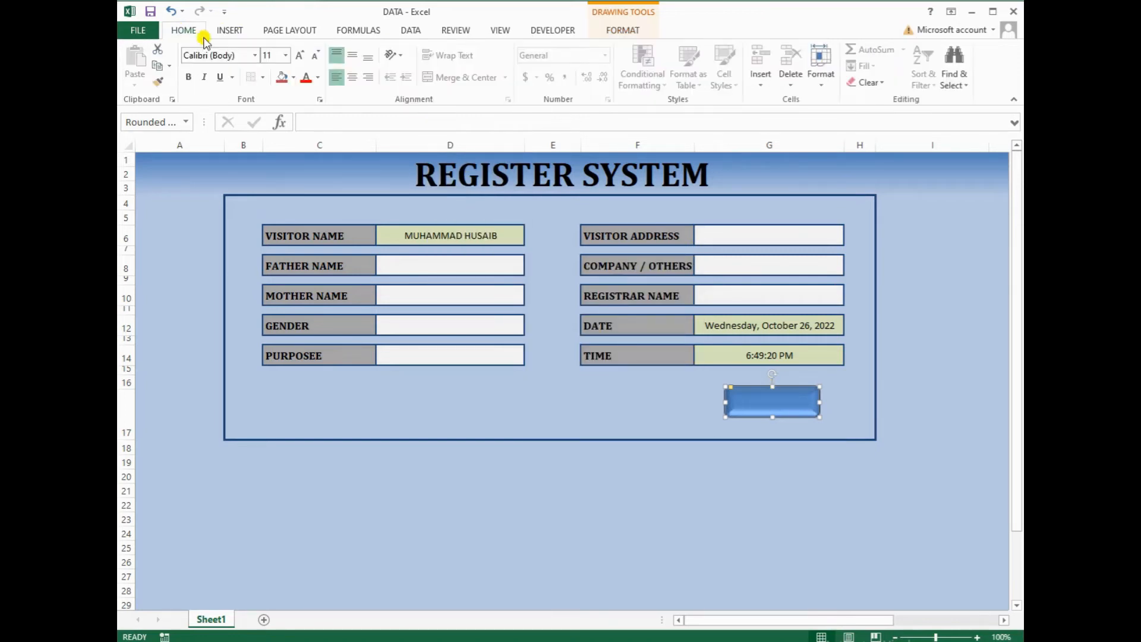
Label the shape SAVE DATA in bold, vertically centred 16-point text
{"action": "left_click", "coordinate": [352, 56]}
{"action": "left_click", "coordinate": [301, 56]}
{"action": "left_click", "coordinate": [301, 57]}
{"action": "left_click", "coordinate": [188, 76]}
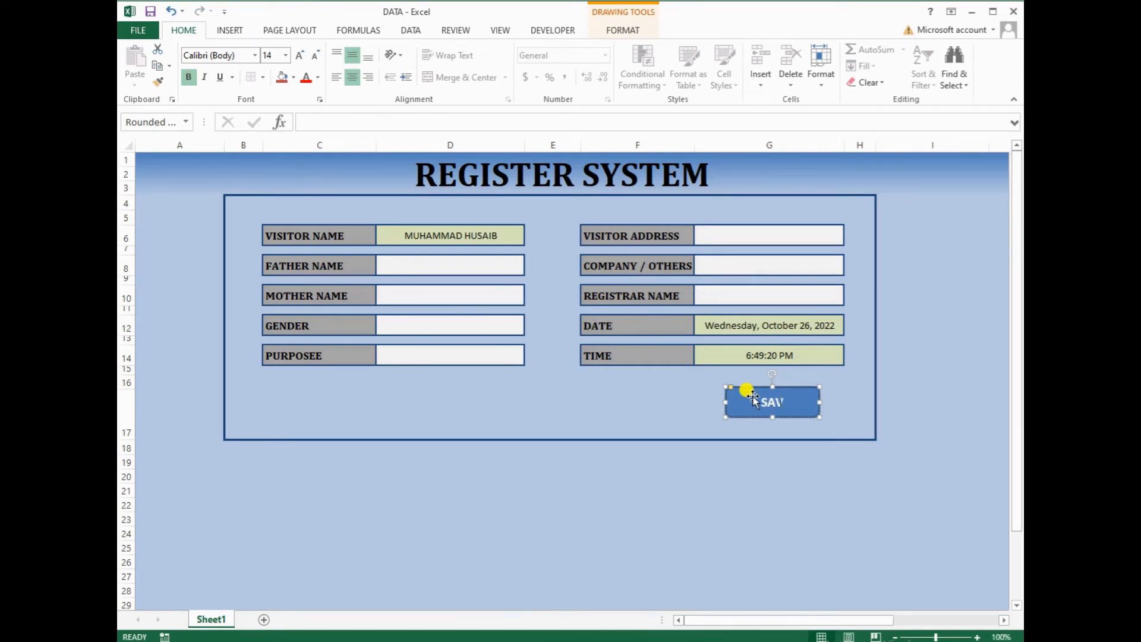
{"action": "type", "text": "DATA"}
{"action": "left_click_drag", "start_coordinate": [802, 396], "coordinate": [761, 391]}
{"action": "left_click", "coordinate": [302, 56]}
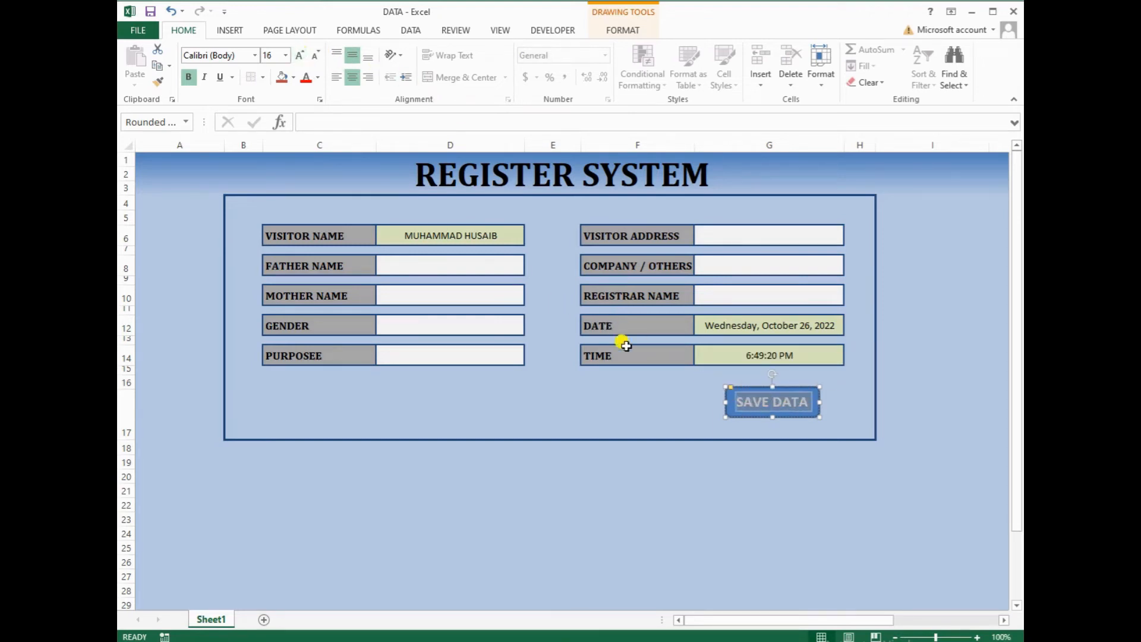
{"action": "left_click", "coordinate": [681, 401]}
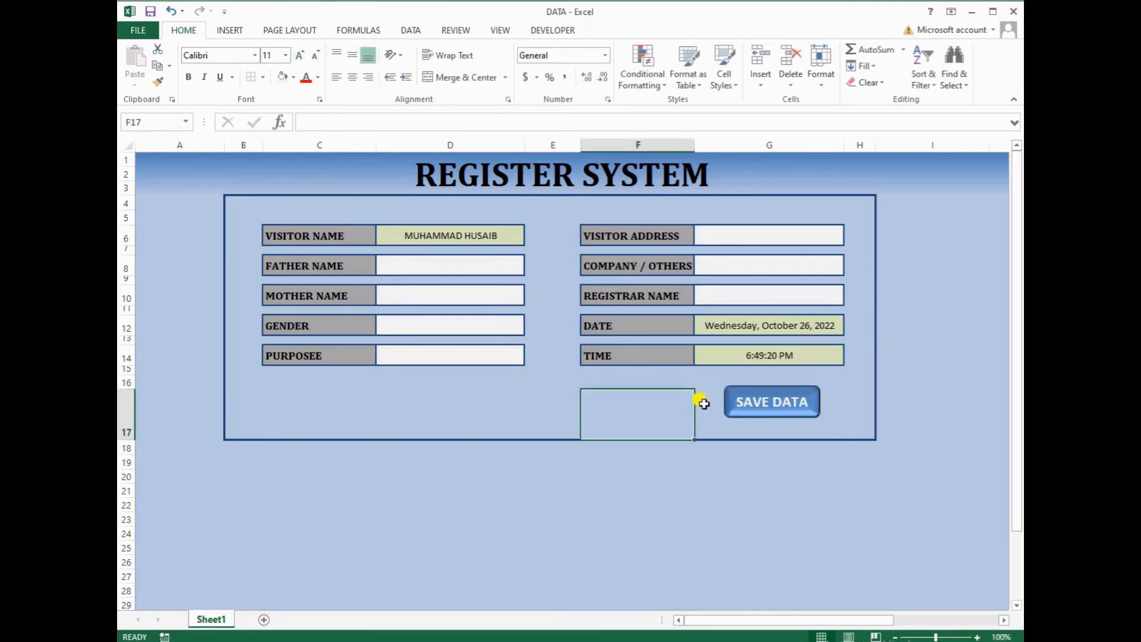
Copy and paste the SAVE DATA button to create a duplicate
{"action": "left_click", "coordinate": [745, 387]}
{"action": "key", "text": "ctrl+c"}
{"action": "key", "text": "ctrl+v"}
Move the duplicate left of SAVE DATA and relabel it CLEAR DATA
{"action": "left_click_drag", "start_coordinate": [754, 397], "coordinate": [623, 387]}
{"action": "key", "text": "Down"}
{"action": "key", "text": "Down"}
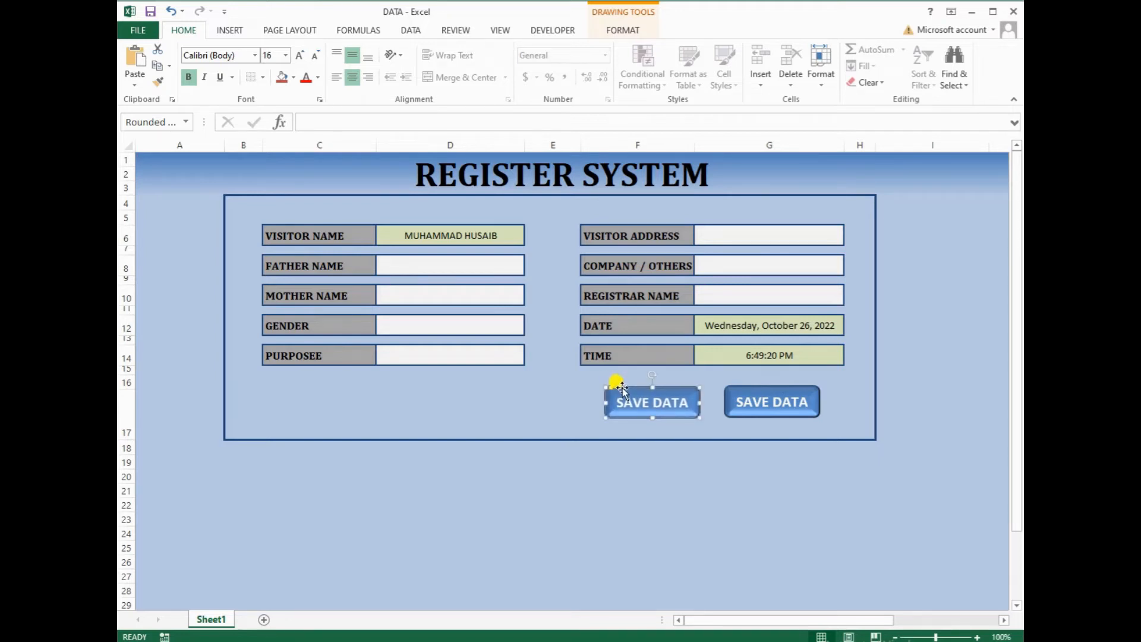
{"action": "left_click", "coordinate": [686, 404]}
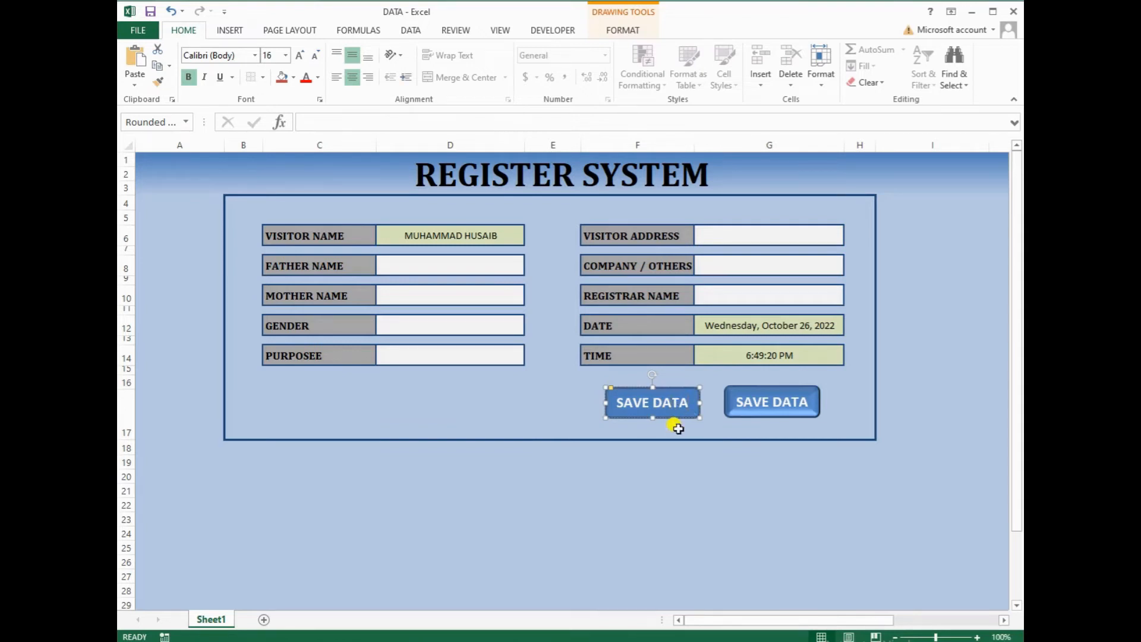
{"action": "key", "text": "BackSpace"}
{"action": "key", "text": "BackSpace"}
{"action": "key", "text": "BackSpace"}
{"action": "key", "text": "BackSpace"}
{"action": "type", "text": "CLE"}
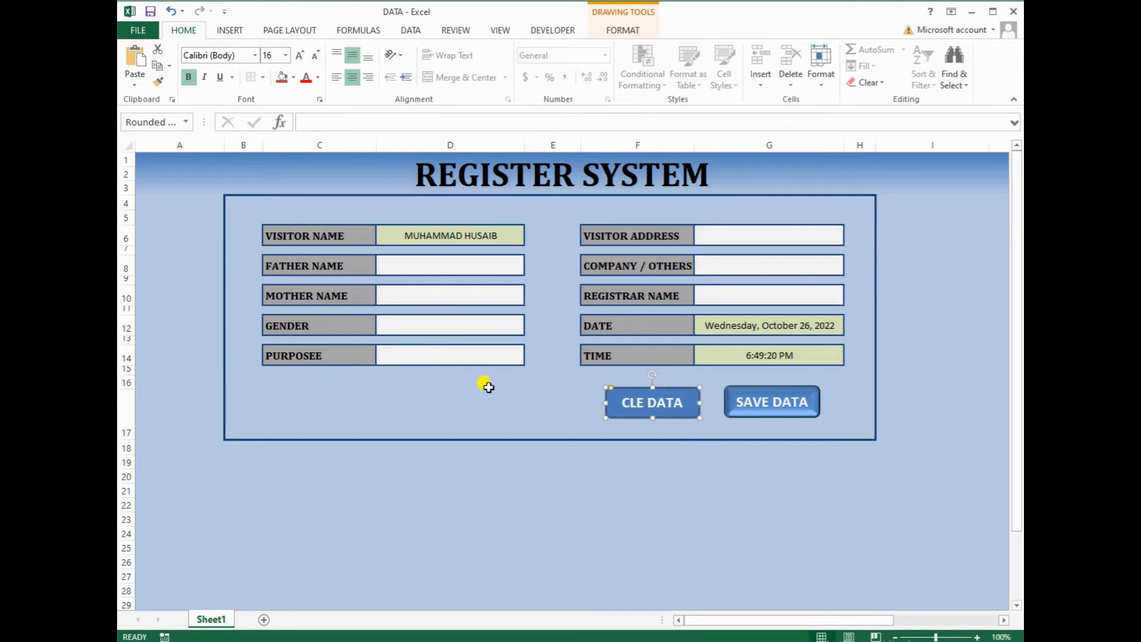
{"action": "type", "text": "AR"}
{"action": "key", "text": "Delete"}
{"action": "type", "text": "DATA"}
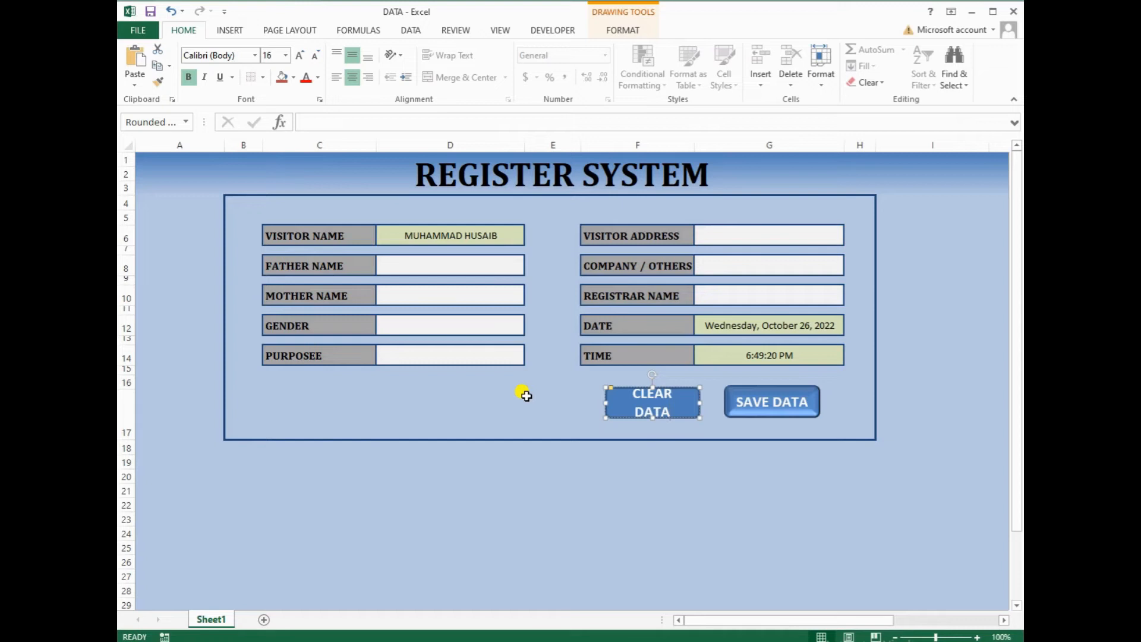
Set both the CLEAR DATA and SAVE DATA labels to 14-point text
{"action": "key", "text": "ctrl+a"}
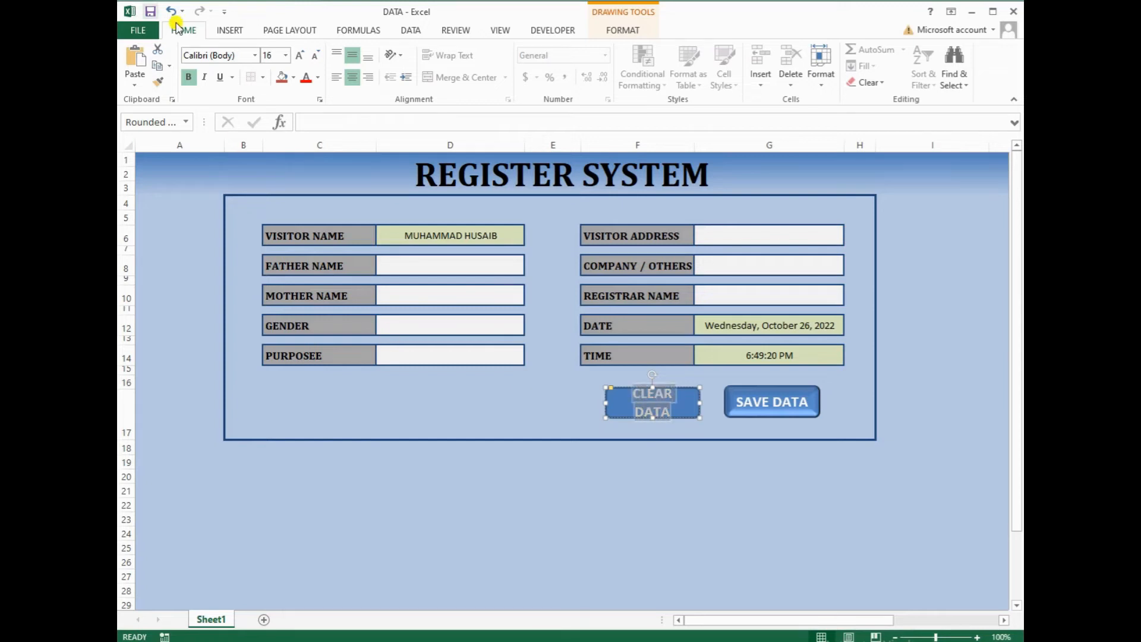
{"action": "left_click", "coordinate": [315, 55]}
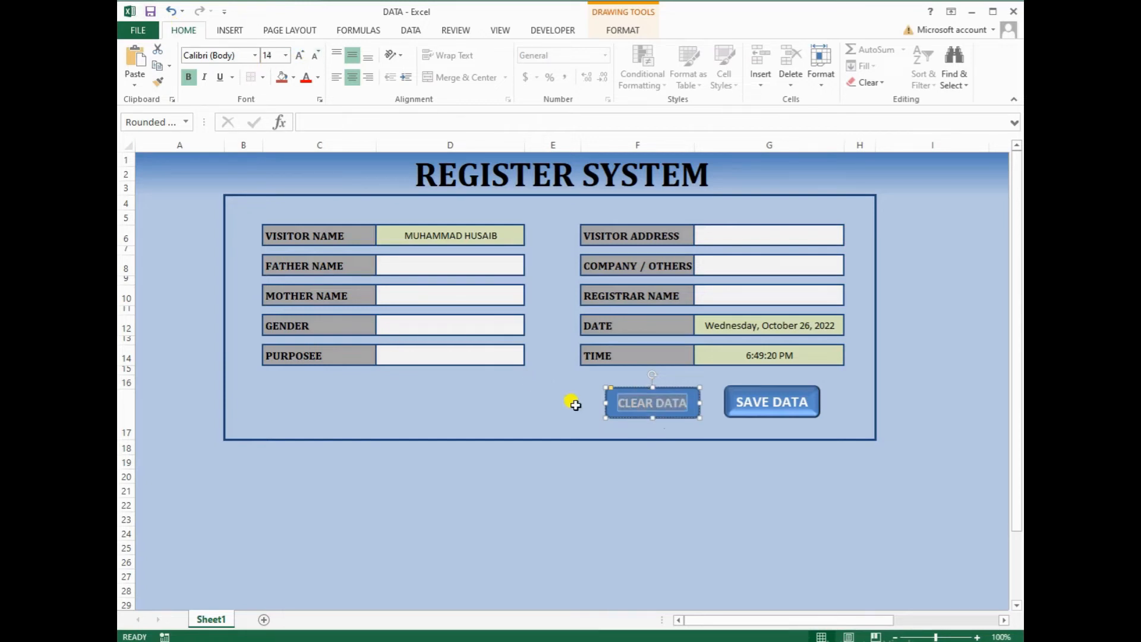
{"action": "left_click", "coordinate": [746, 400]}
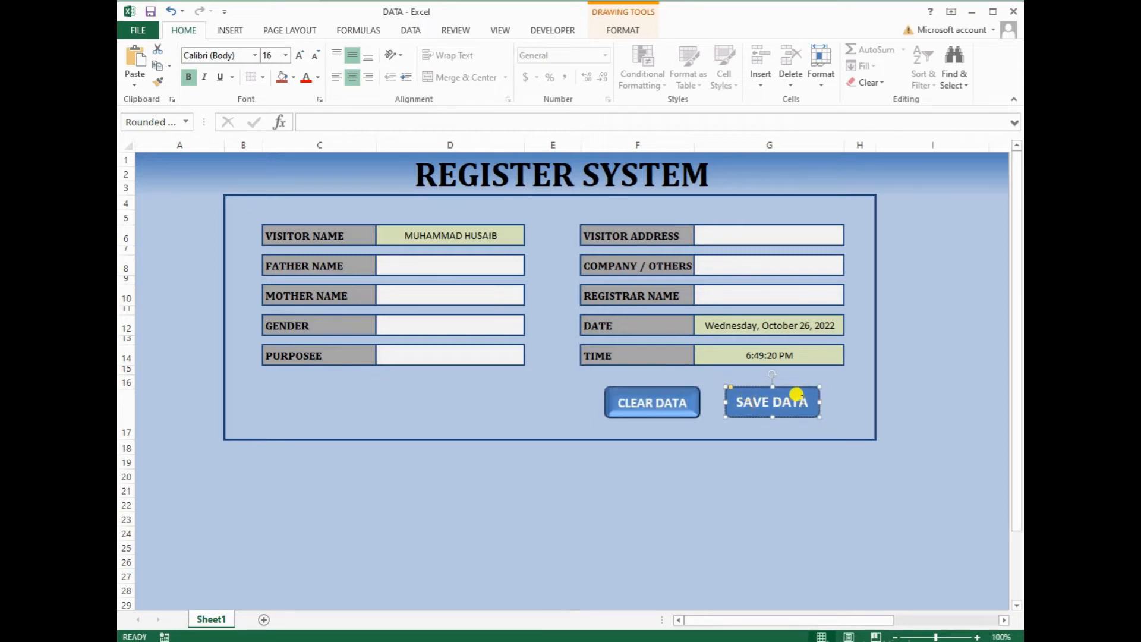
{"action": "left_click_drag", "start_coordinate": [801, 395], "coordinate": [732, 397]}
{"action": "left_click", "coordinate": [315, 55]}
{"action": "left_click", "coordinate": [560, 415]}
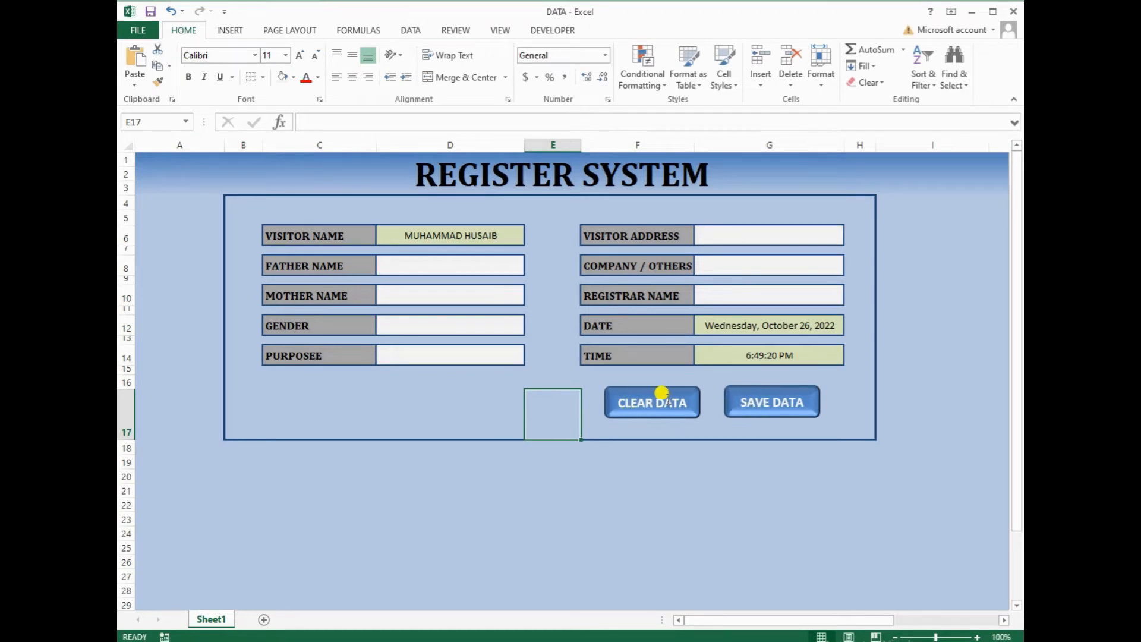
{"action": "left_click", "coordinate": [752, 392]}
{"action": "left_click", "coordinate": [718, 418]}
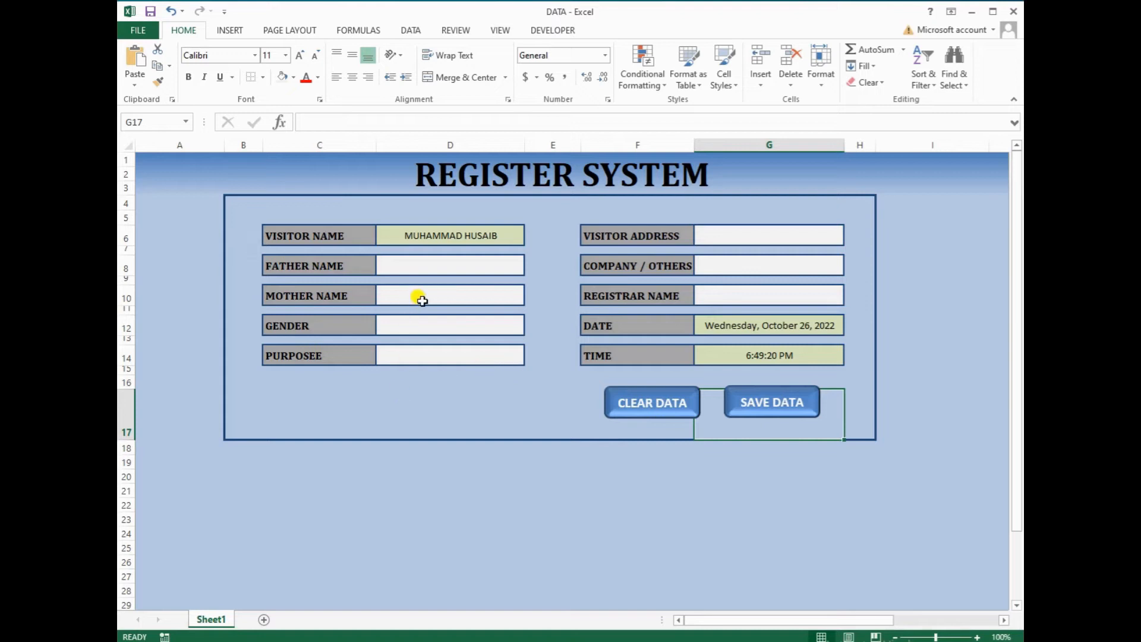
{"action": "left_click", "coordinate": [406, 321]}
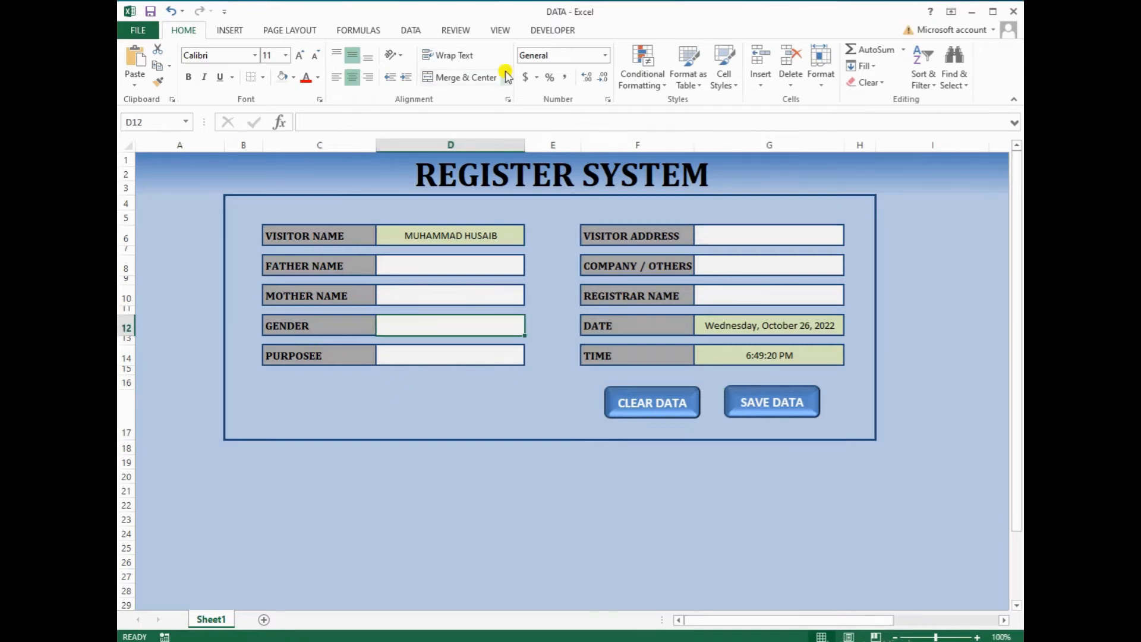
{"action": "left_click", "coordinate": [548, 33]}
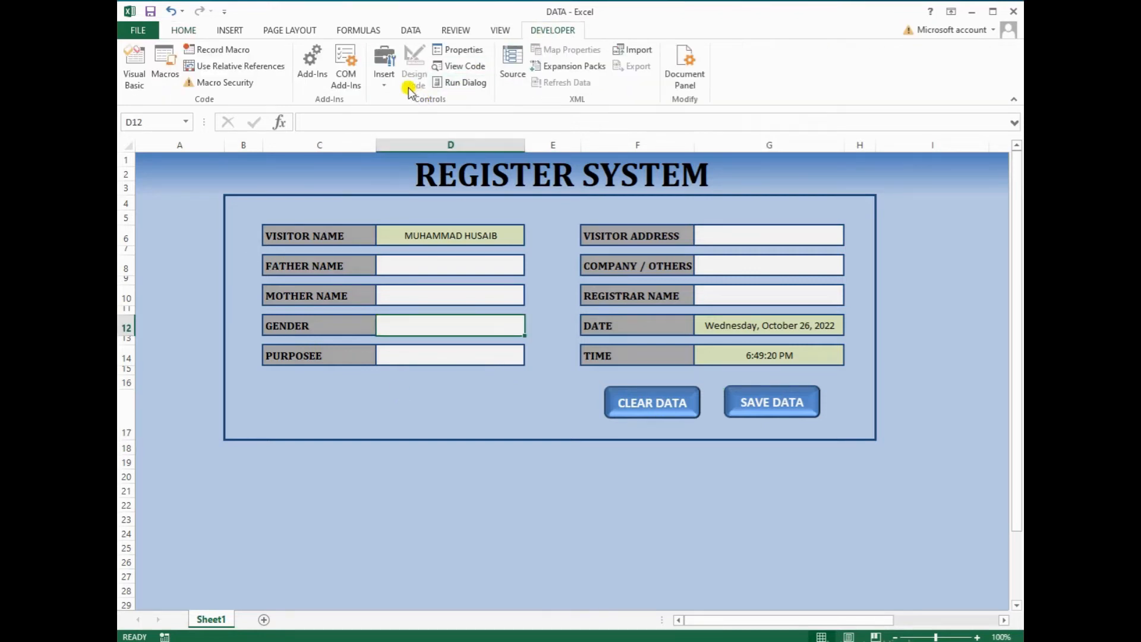
Add a Male option button inside the Gender field
{"action": "left_click", "coordinate": [386, 86]}
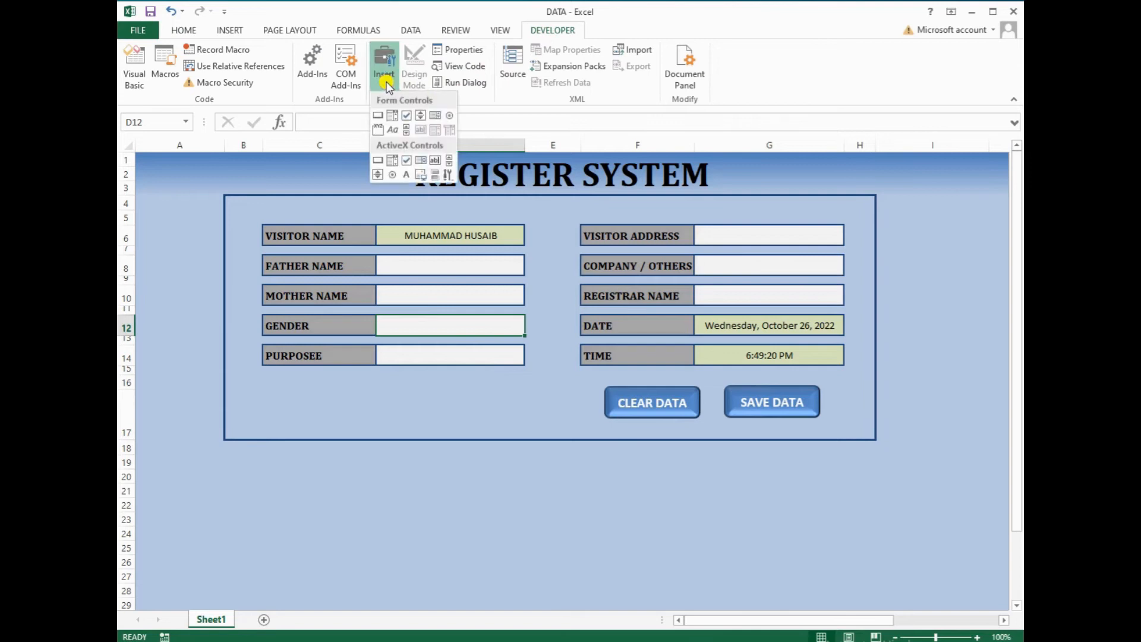
{"action": "left_click", "coordinate": [445, 117]}
{"action": "left_click_drag", "start_coordinate": [379, 318], "coordinate": [443, 327]}
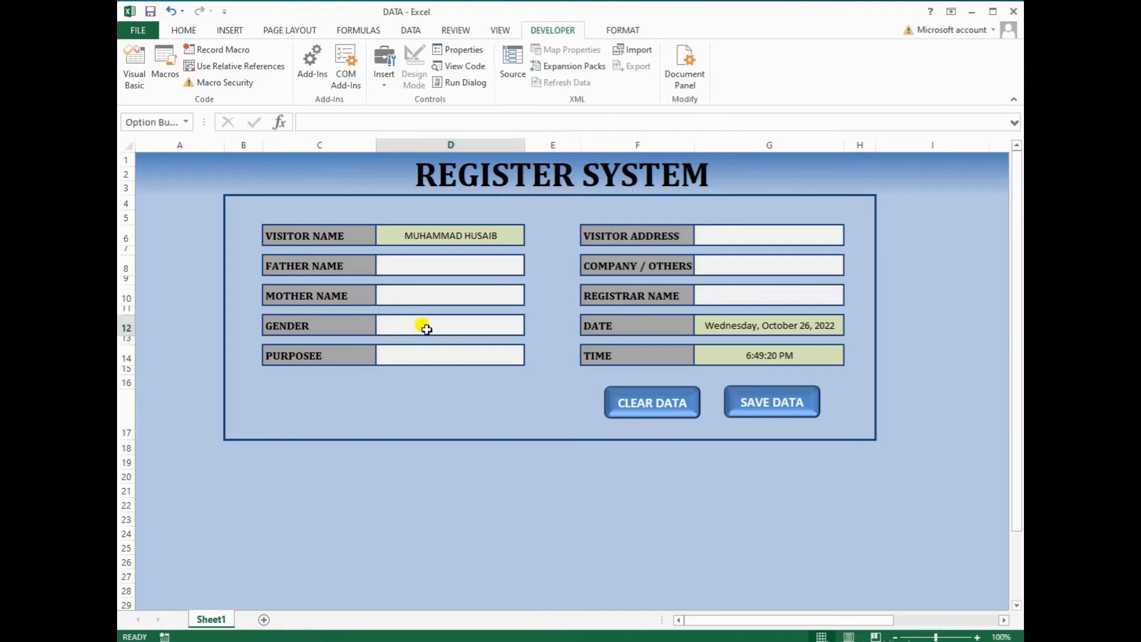
{"action": "left_click", "coordinate": [396, 324]}
{"action": "key", "text": "Delete"}
{"action": "key", "text": "Delete"}
{"action": "key", "text": "Delete"}
{"action": "key", "text": "Delete"}
{"action": "key", "text": "Delete"}
{"action": "key", "text": "Delete"}
{"action": "key", "text": "Delete"}
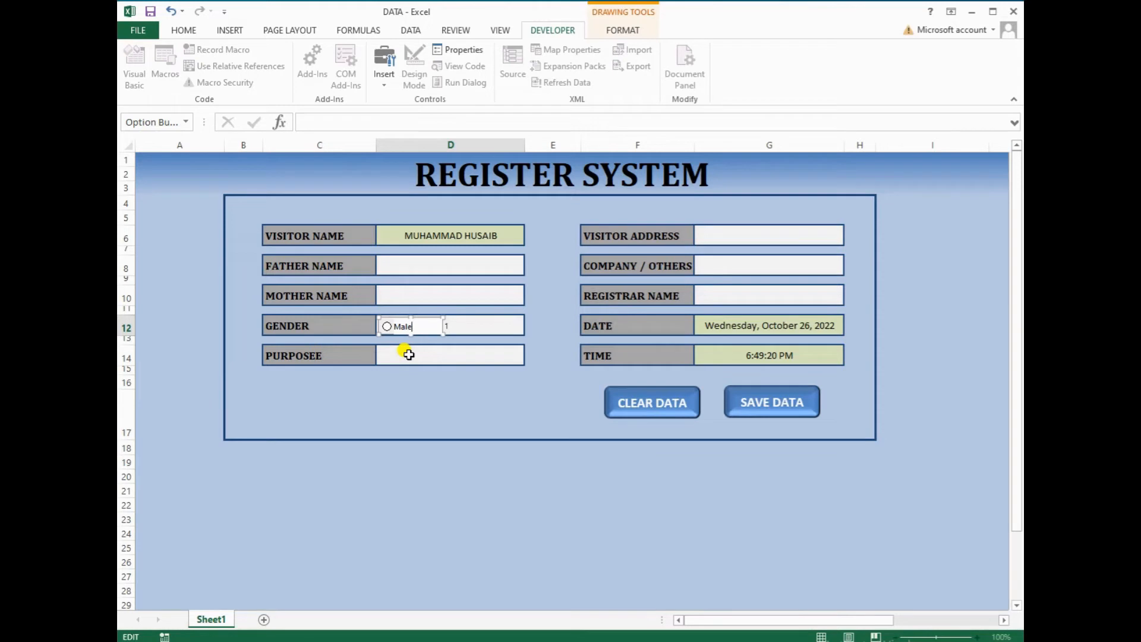
{"action": "left_click", "coordinate": [469, 327]}
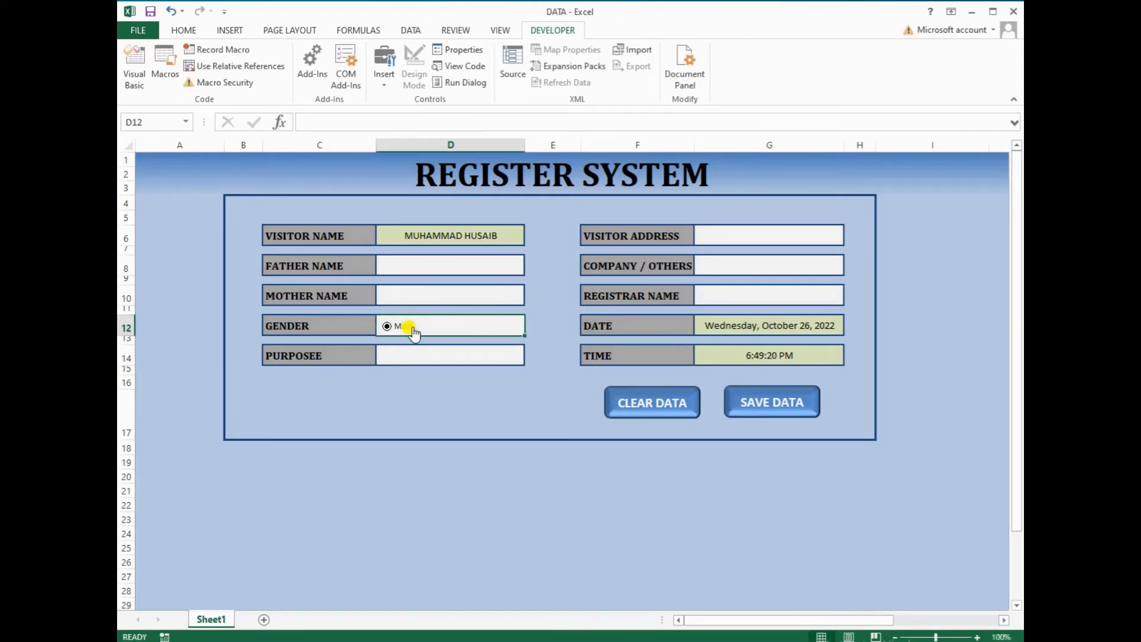
{"action": "right_click", "coordinate": [412, 328]}
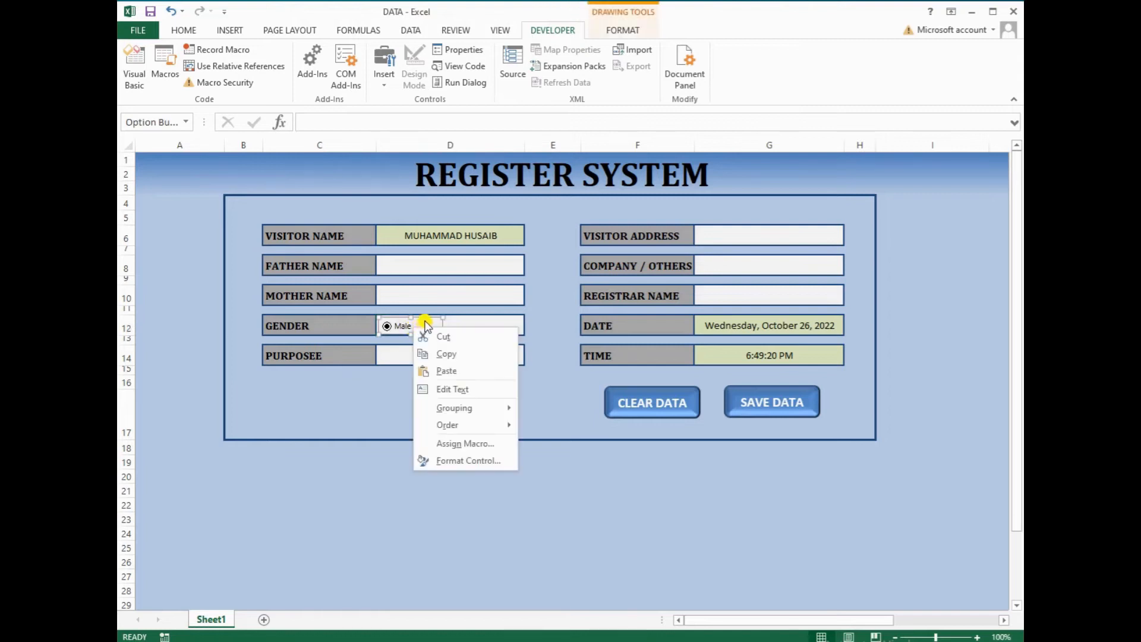
{"action": "left_click", "coordinate": [440, 353]}
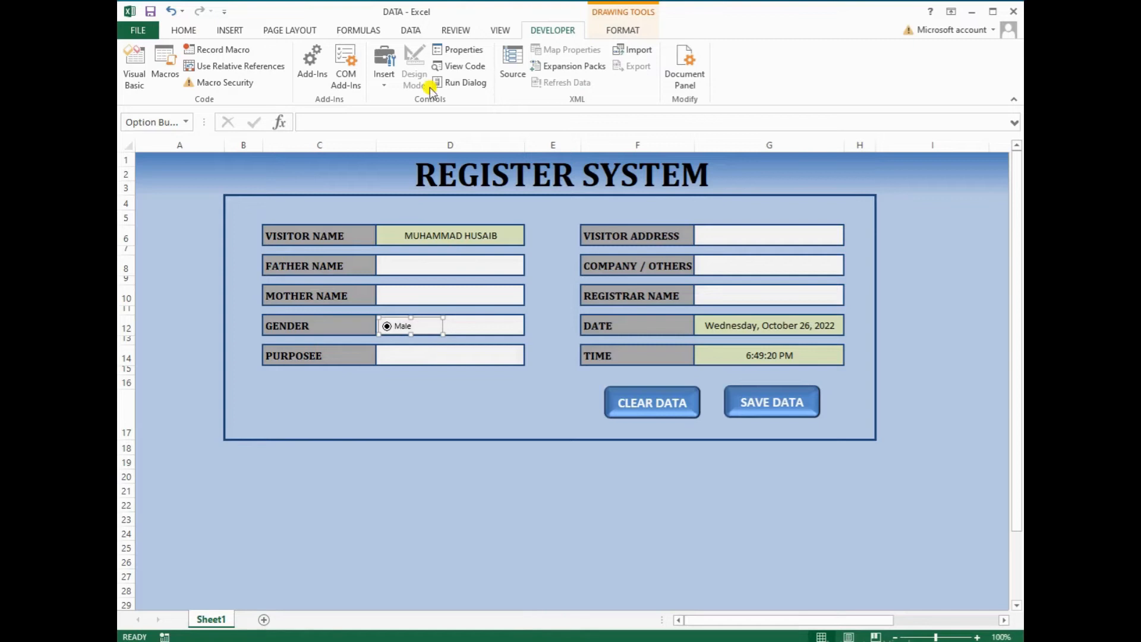
Add a Female option button beside Male and nudge it into line
{"action": "left_click", "coordinate": [386, 86]}
{"action": "left_click", "coordinate": [450, 116]}
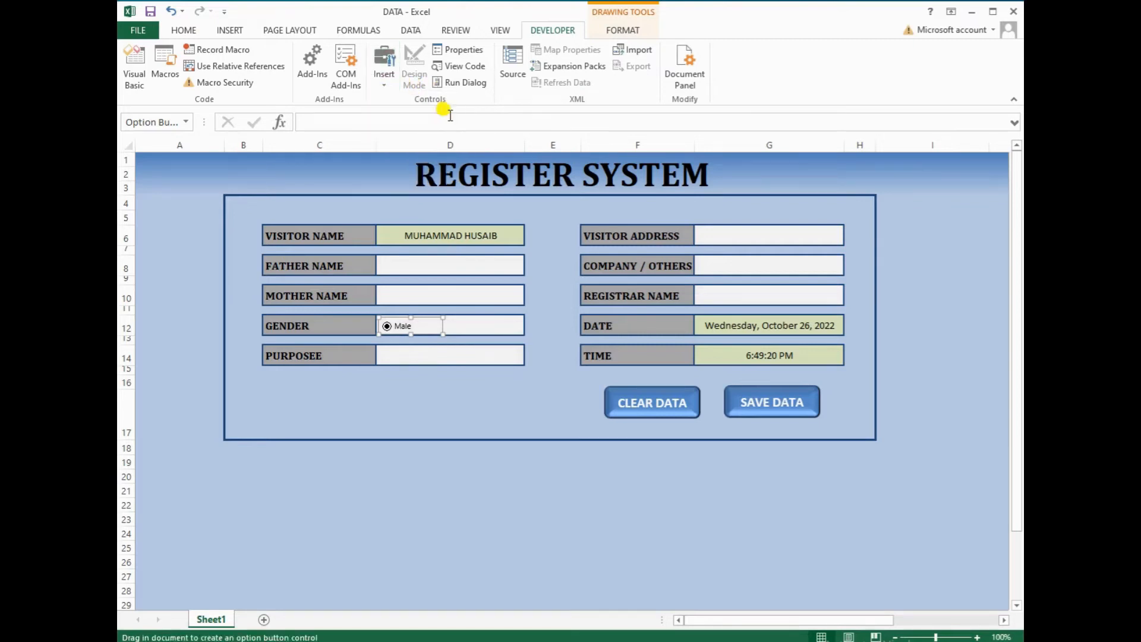
{"action": "left_click_drag", "start_coordinate": [451, 319], "coordinate": [522, 334]}
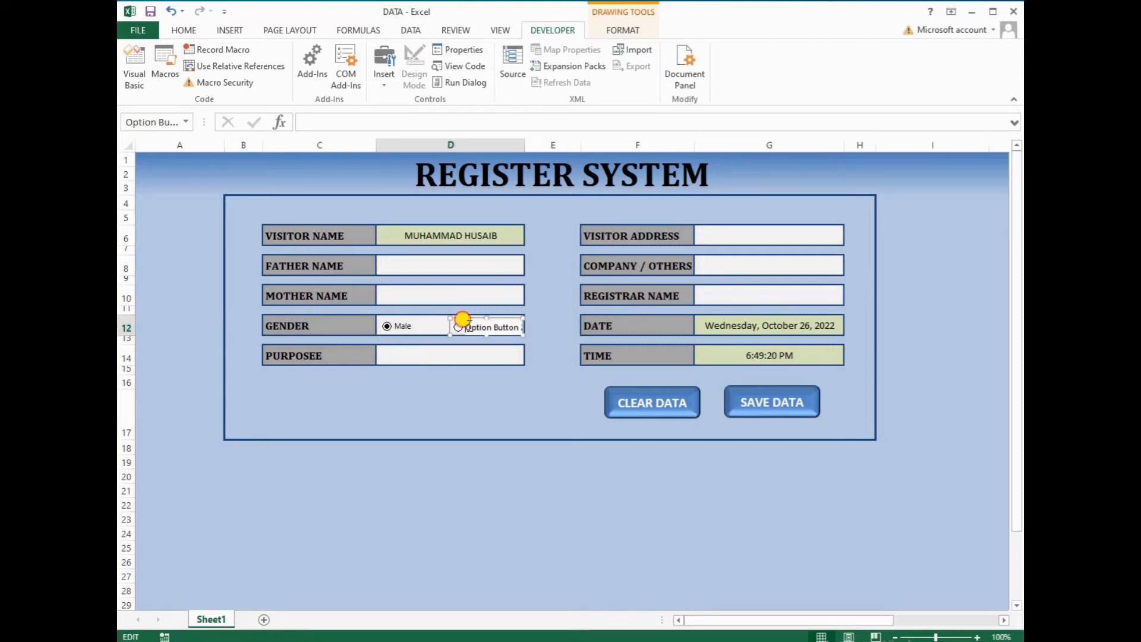
{"action": "key", "text": "Delete"}
{"action": "key", "text": "Delete"}
{"action": "key", "text": "Delete"}
{"action": "key", "text": "Delete"}
{"action": "key", "text": "Delete"}
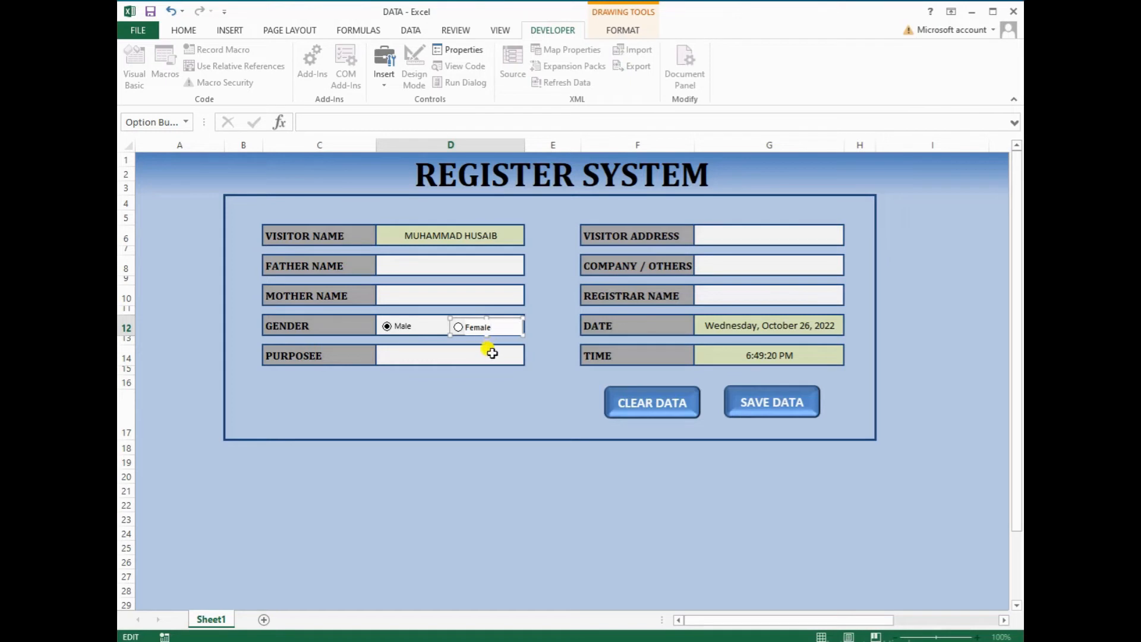
{"action": "left_click", "coordinate": [479, 392]}
{"action": "right_click", "coordinate": [483, 331]}
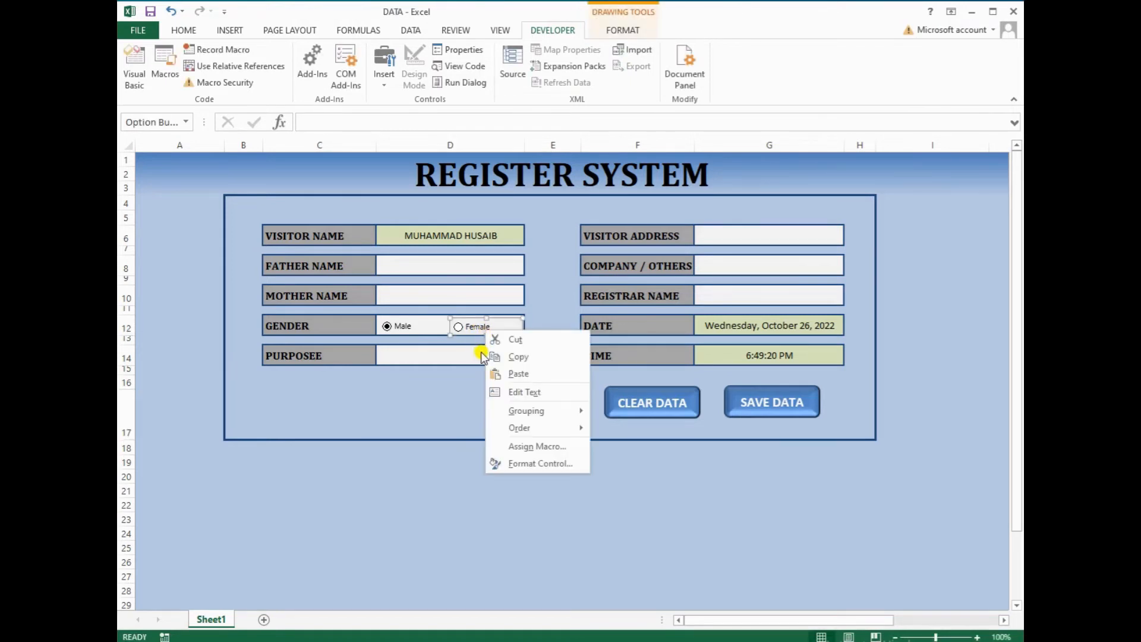
{"action": "key", "text": "Up"}
{"action": "key", "text": "Up"}
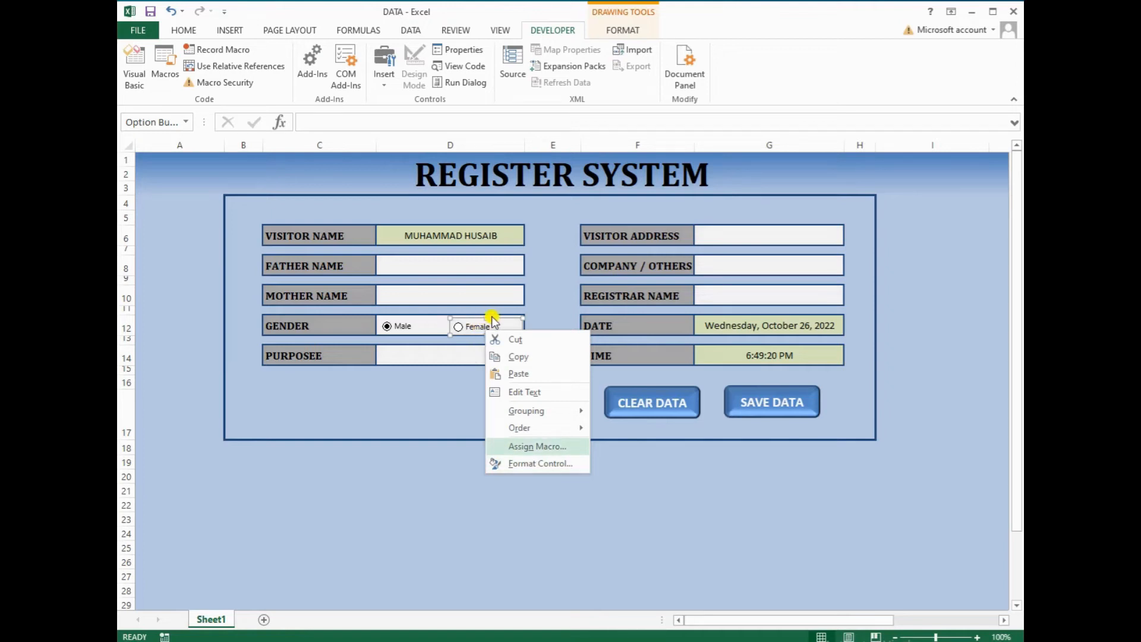
{"action": "left_click", "coordinate": [497, 318]}
{"action": "key", "text": "Up"}
{"action": "key", "text": "Up"}
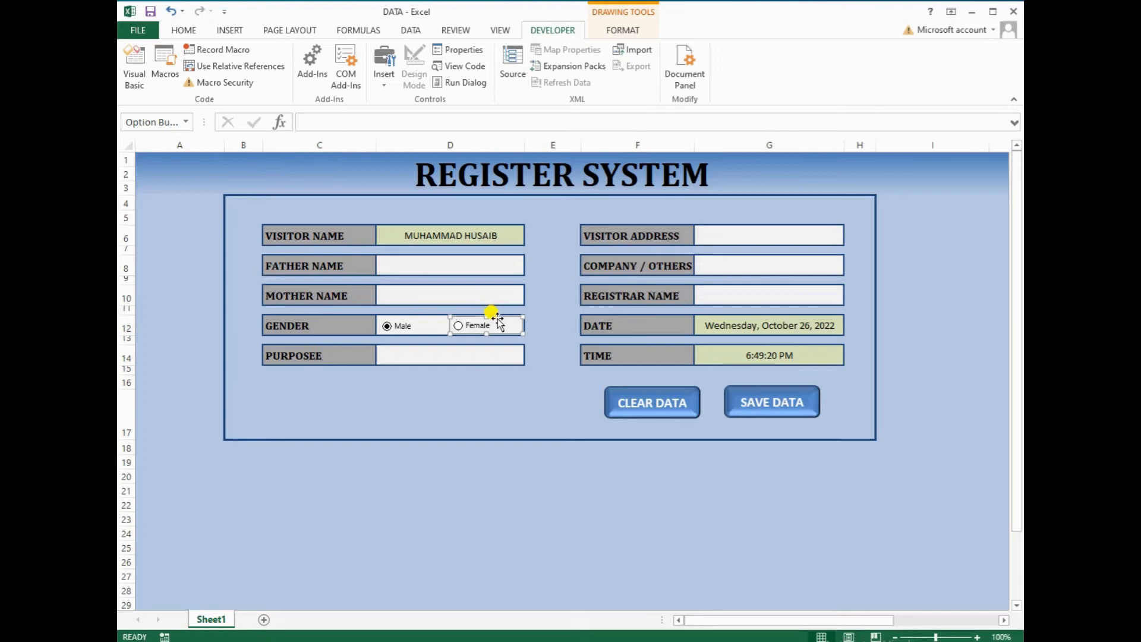
{"action": "right_click", "coordinate": [423, 321]}
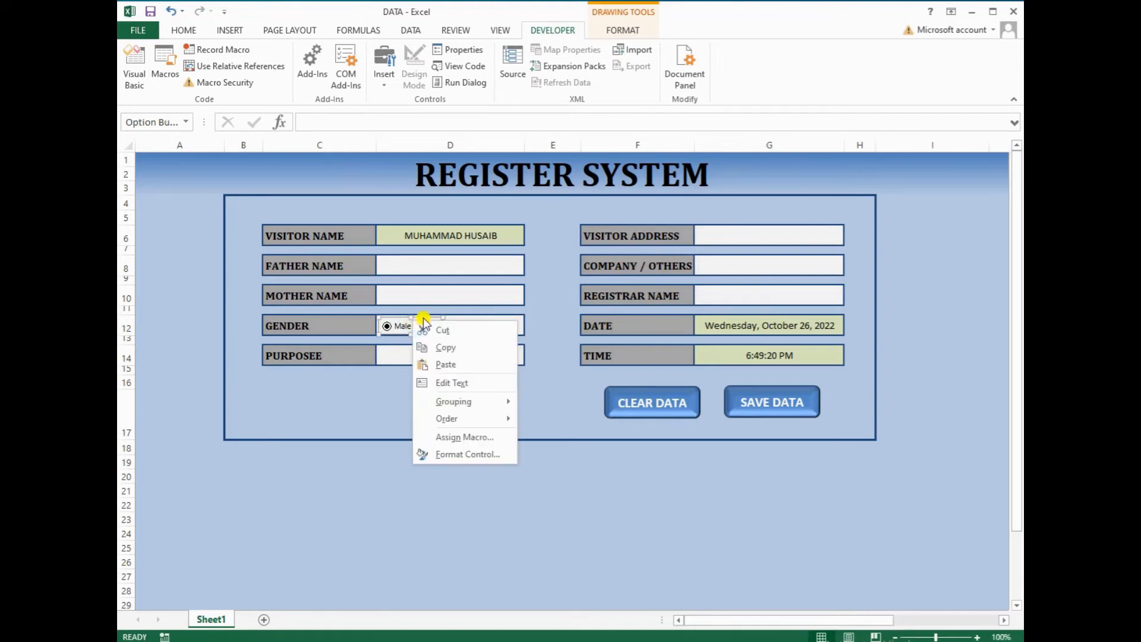
{"action": "key", "text": "Escape"}
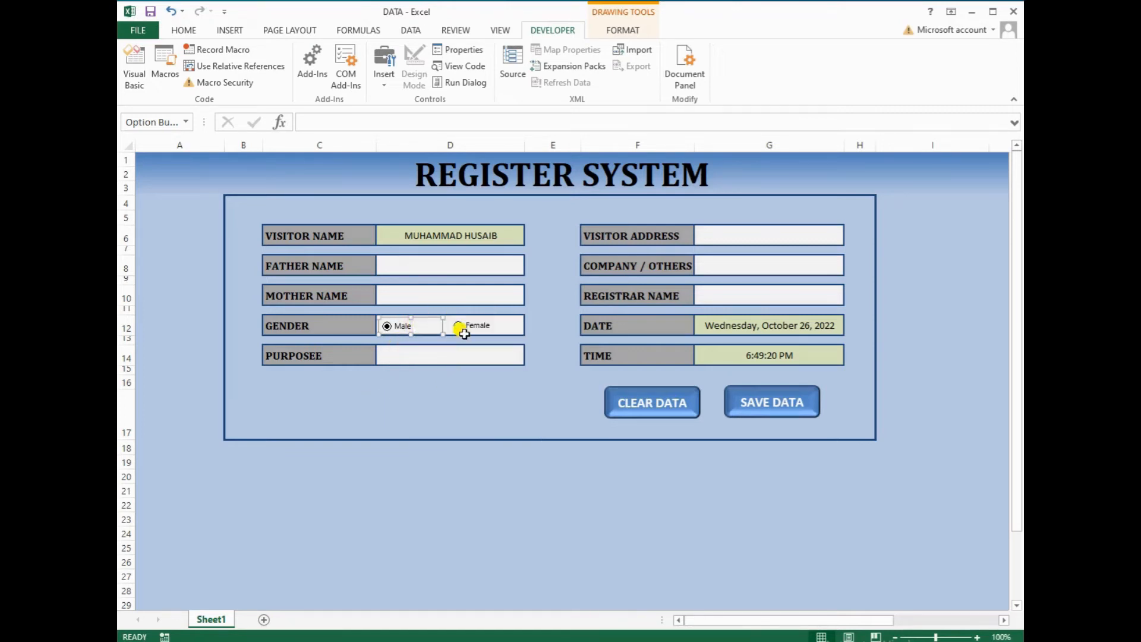
{"action": "left_click", "coordinate": [462, 330]}
{"action": "left_click", "coordinate": [406, 359]}
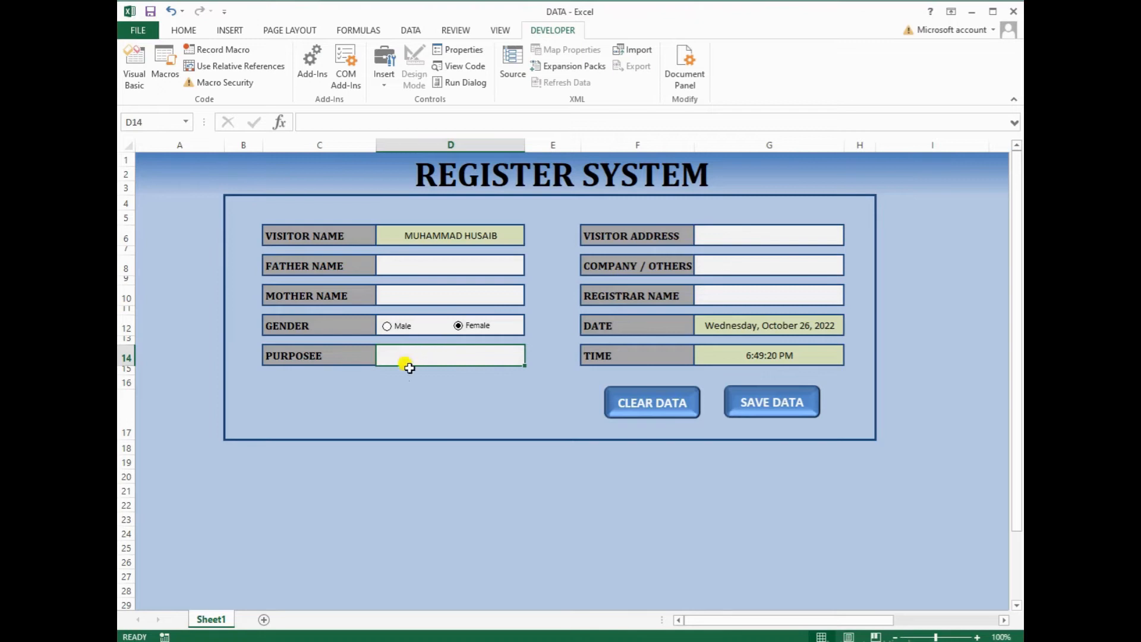
Select spare cell D32 below the form to hold the gender value
{"action": "scroll", "coordinate": [420, 498], "scroll_direction": "down", "scroll_amount": 1}
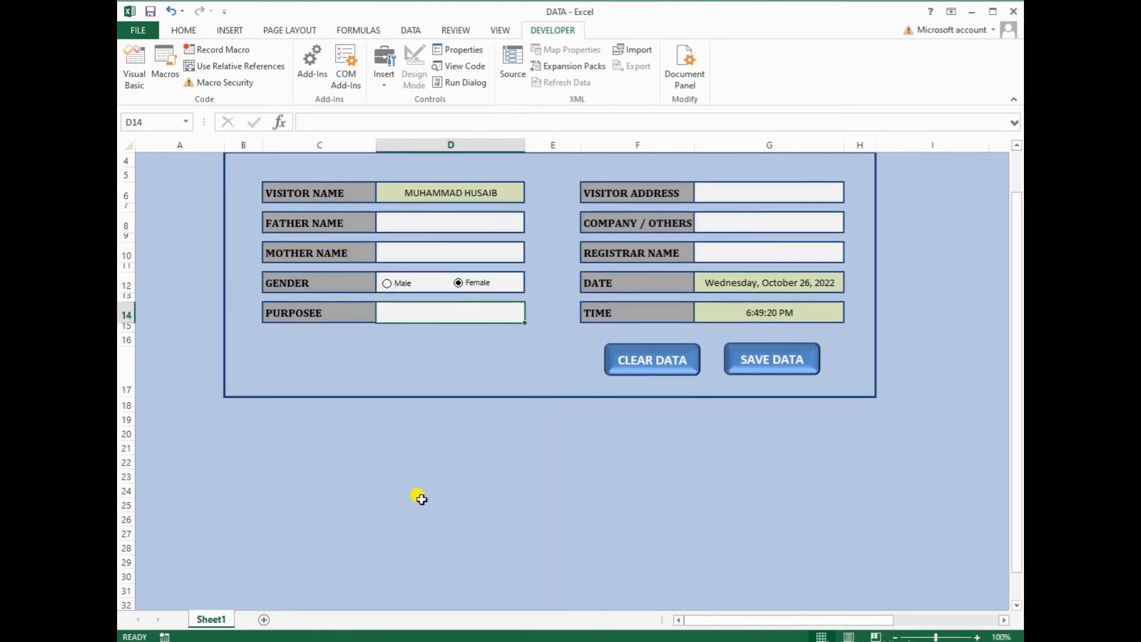
{"action": "left_click", "coordinate": [437, 589]}
{"action": "left_click", "coordinate": [439, 602]}
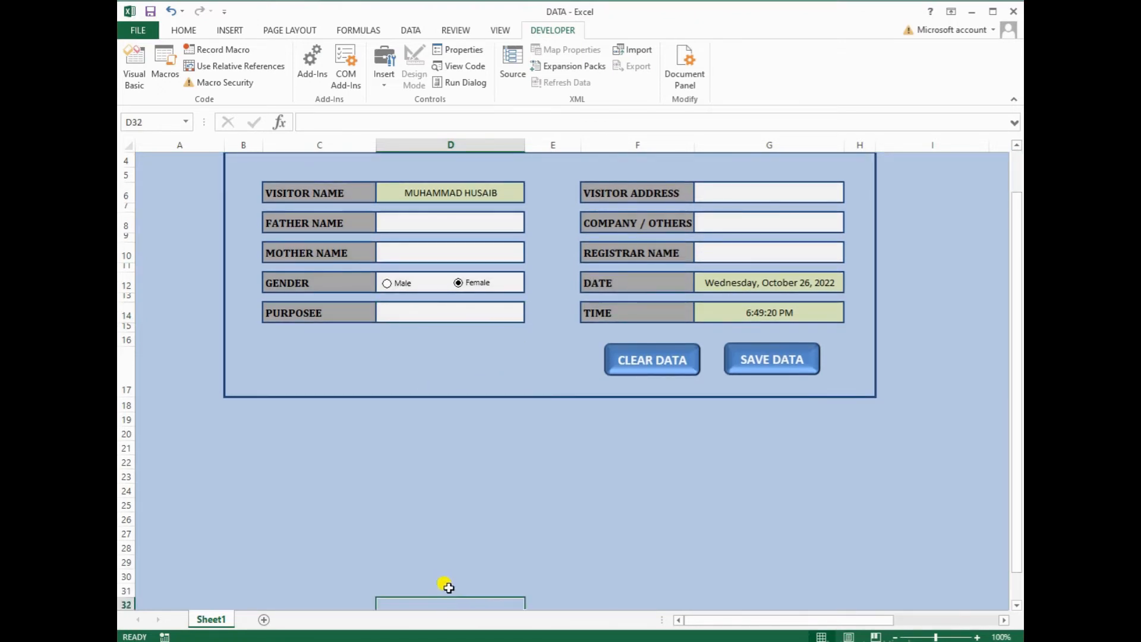
{"action": "right_click", "coordinate": [472, 280]}
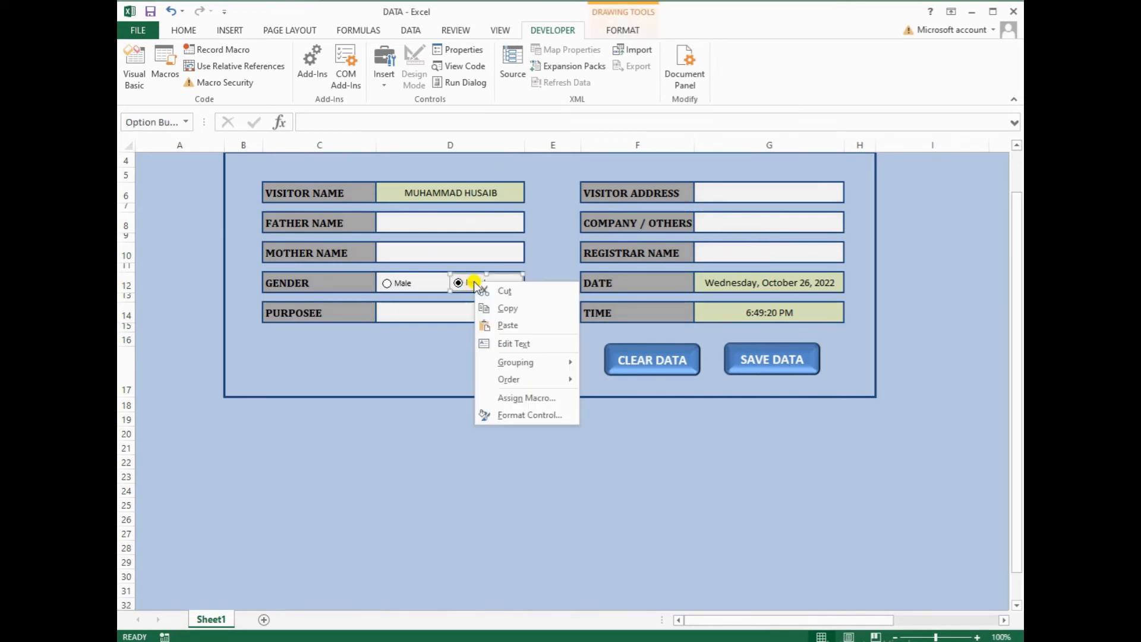
Set the option buttons' cell link to $D$32, then test that Male gives 1 and Female gives 2
{"action": "left_click", "coordinate": [504, 420]}
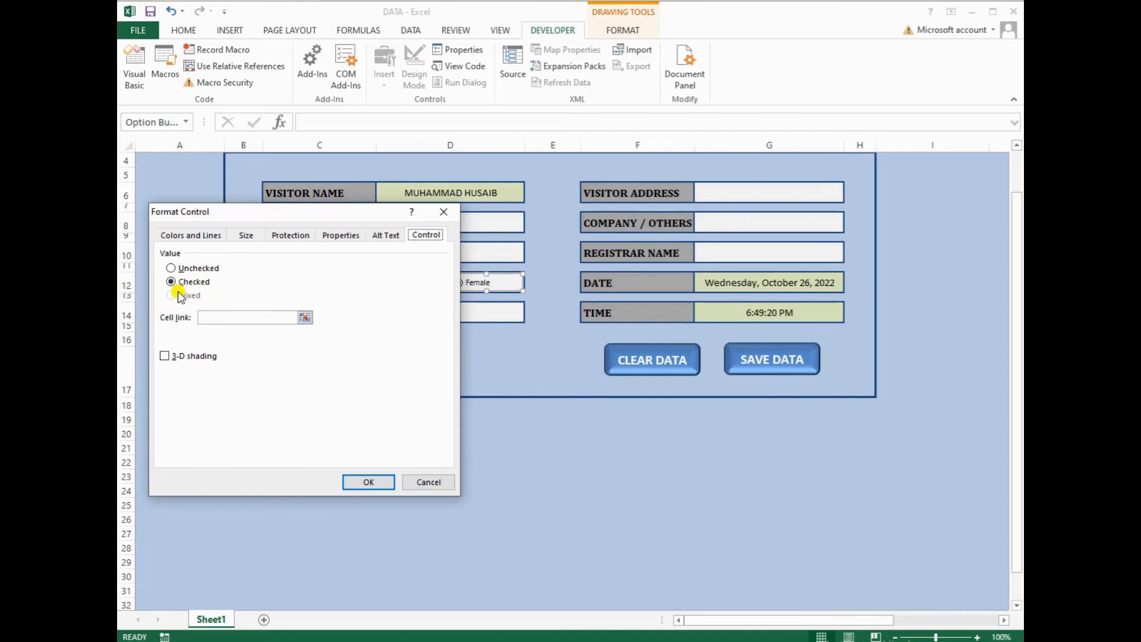
{"action": "left_click", "coordinate": [460, 600]}
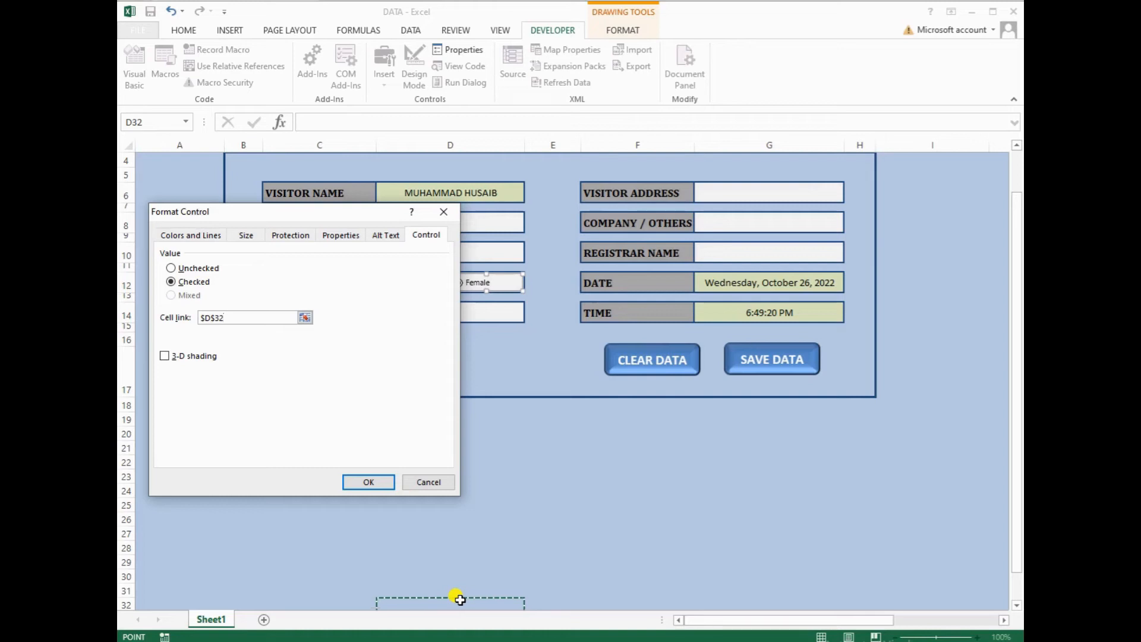
{"action": "left_click", "coordinate": [382, 486]}
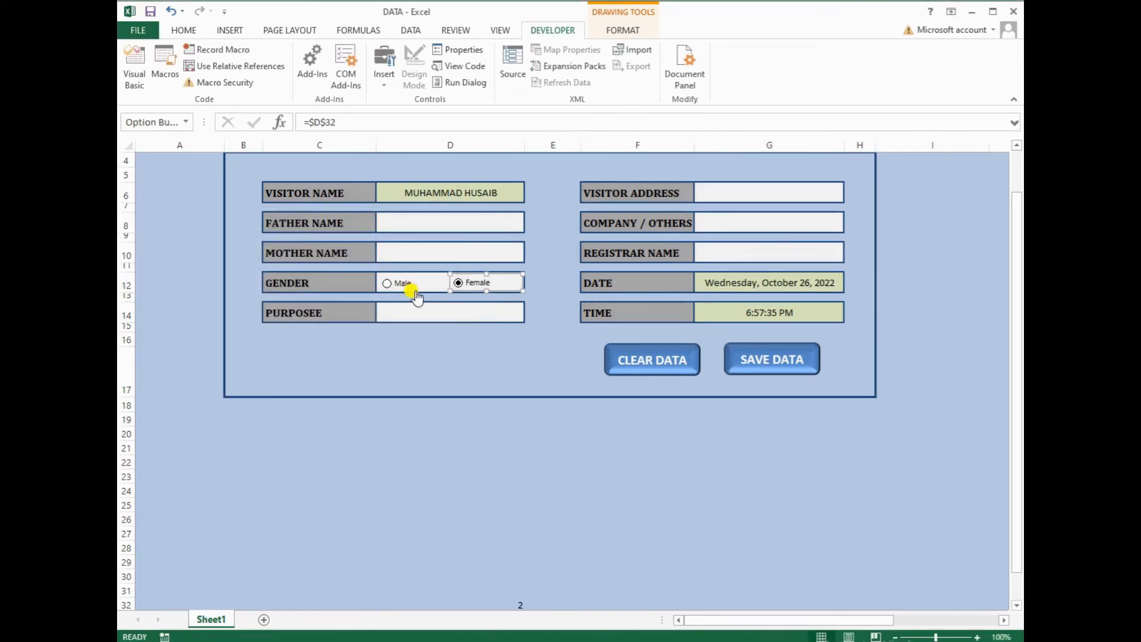
{"action": "left_click", "coordinate": [392, 283]}
{"action": "left_click", "coordinate": [447, 350]}
{"action": "left_click", "coordinate": [457, 283]}
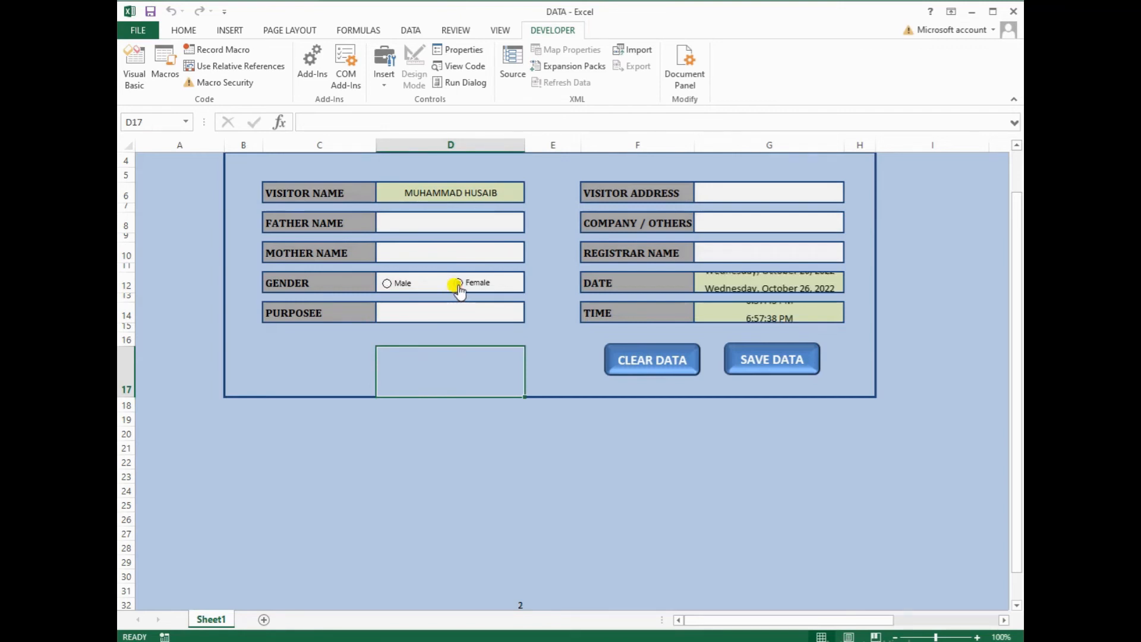
{"action": "left_click", "coordinate": [462, 603]}
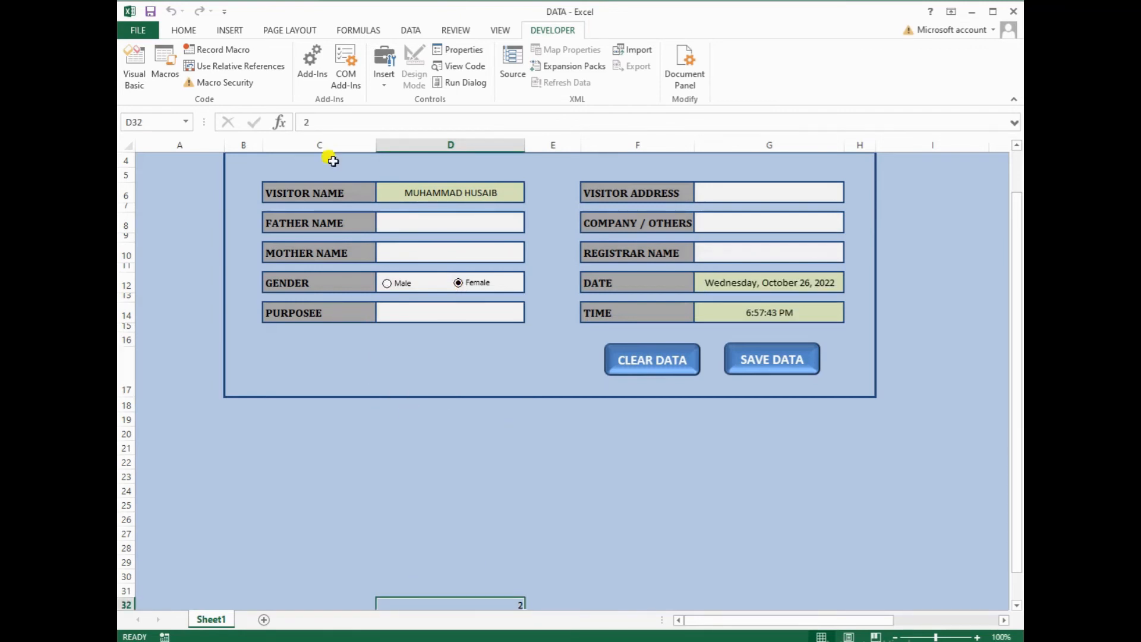
{"action": "left_click", "coordinate": [185, 31]}
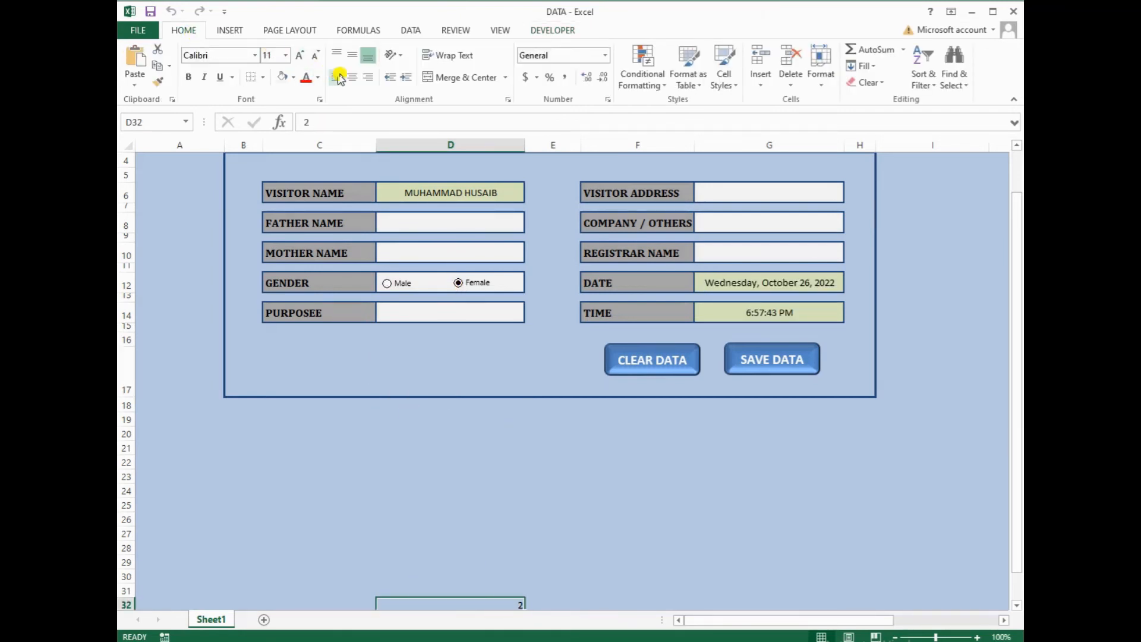
Centre D32's value horizontally and vertically, and clear the form's entries
{"action": "left_click", "coordinate": [352, 77]}
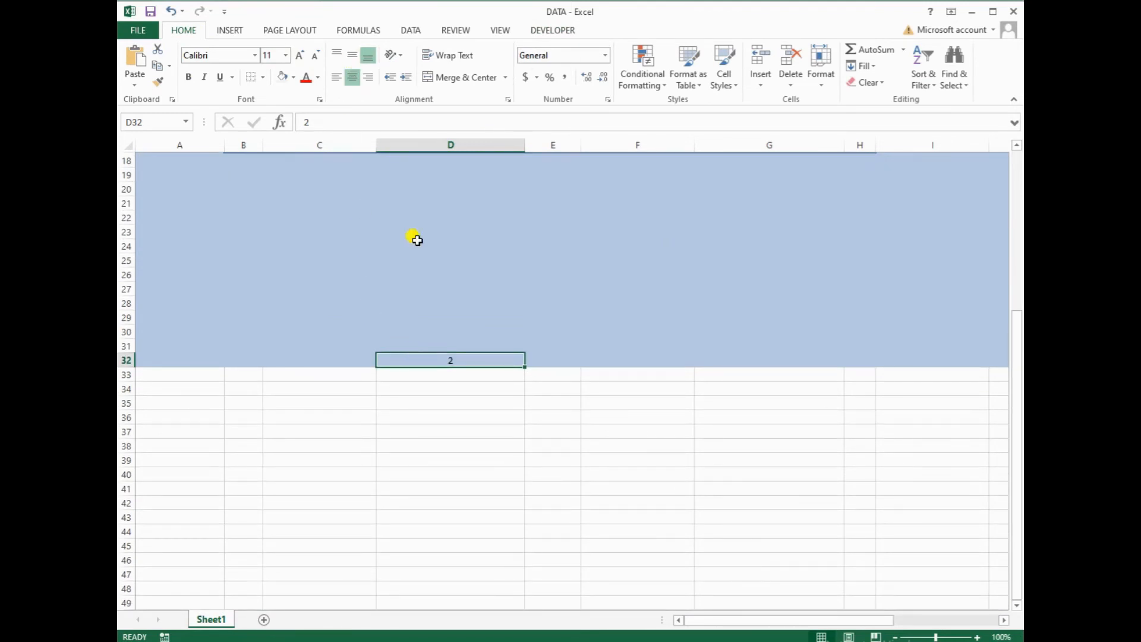
{"action": "scroll", "coordinate": [415, 237], "scroll_direction": "up", "scroll_amount": 3}
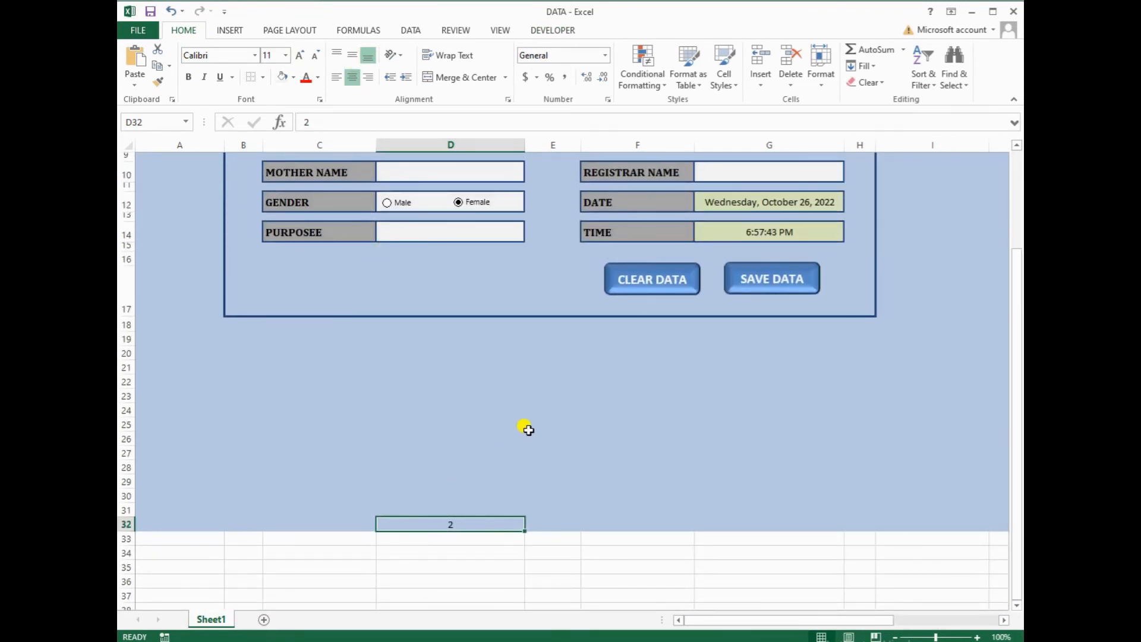
{"action": "scroll", "coordinate": [522, 430], "scroll_direction": "down", "scroll_amount": 2}
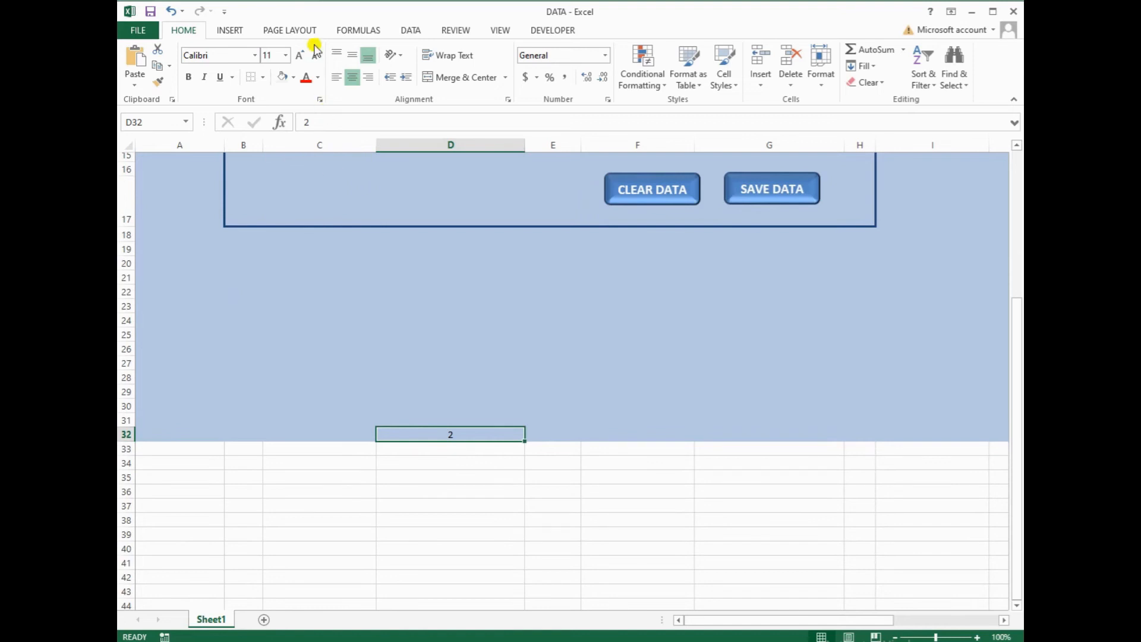
{"action": "left_click", "coordinate": [352, 55]}
{"action": "key", "text": "ctrl+Up"}
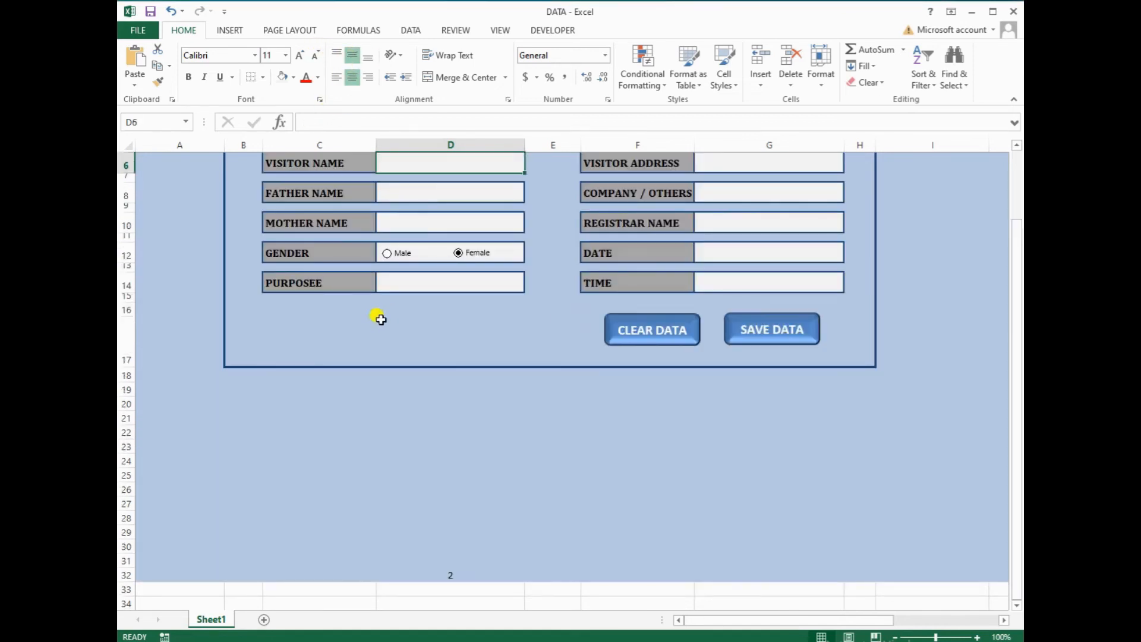
Enter =D6 in A33, =D8 in B33 and =D10 in C33
{"action": "left_click", "coordinate": [171, 572]}
{"action": "left_click", "coordinate": [177, 589]}
{"action": "type", "text": "="}
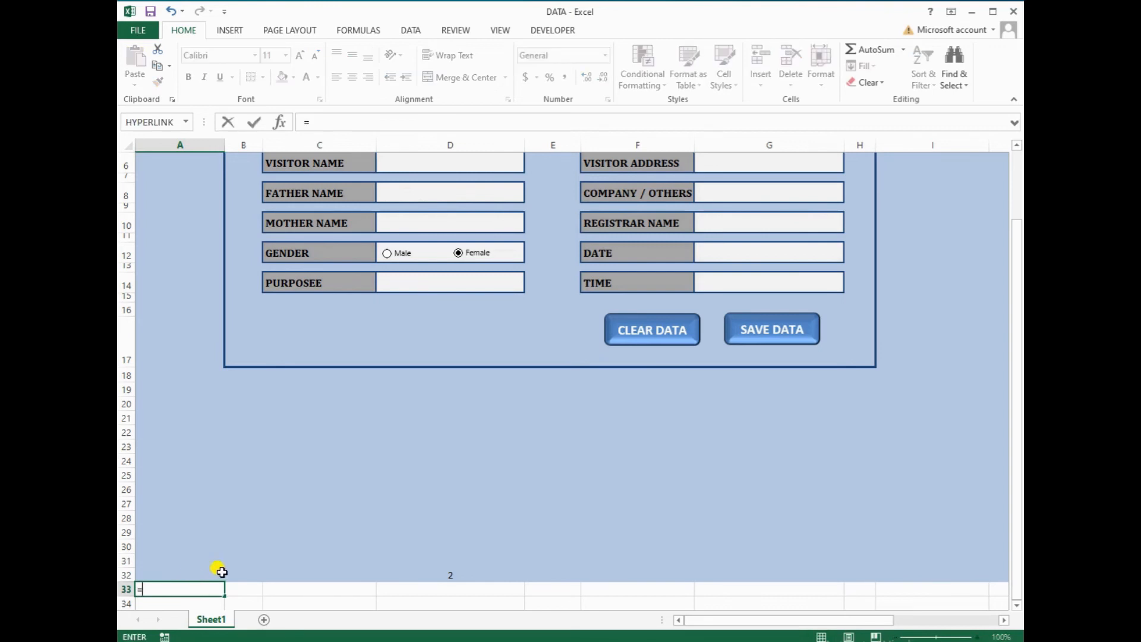
{"action": "scroll", "coordinate": [403, 445], "scroll_direction": "up", "scroll_amount": 2}
{"action": "left_click", "coordinate": [452, 237]}
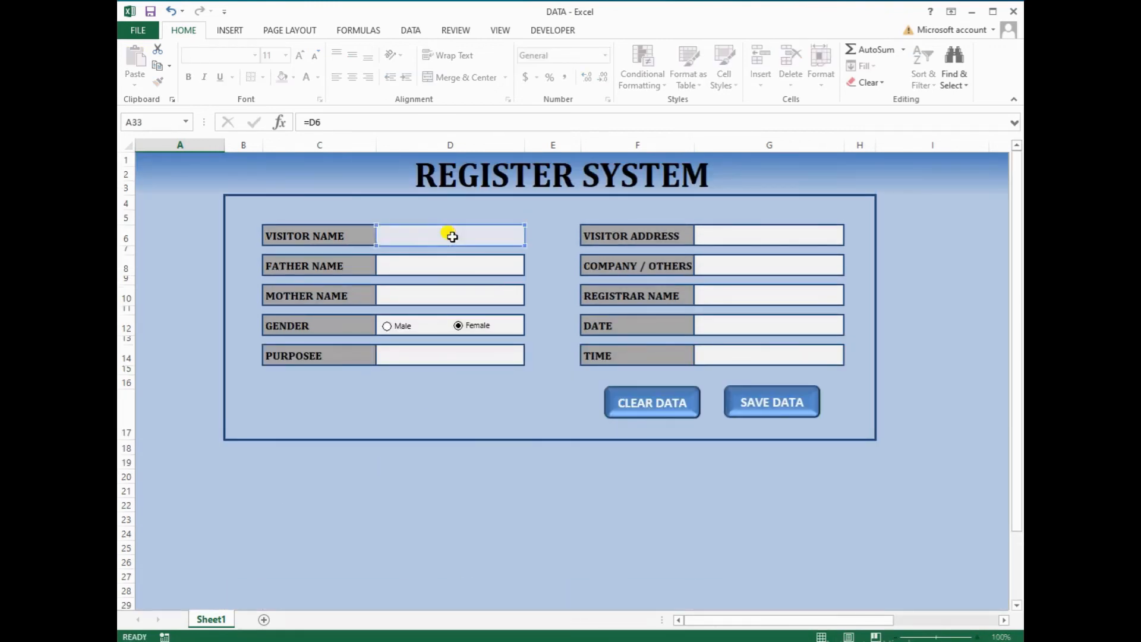
{"action": "key", "text": "Return"}
{"action": "left_click", "coordinate": [246, 594]}
{"action": "type", "text": "="}
{"action": "scroll", "coordinate": [459, 374], "scroll_direction": "up", "scroll_amount": 2}
{"action": "left_click", "coordinate": [448, 262]}
{"action": "key", "text": "Return"}
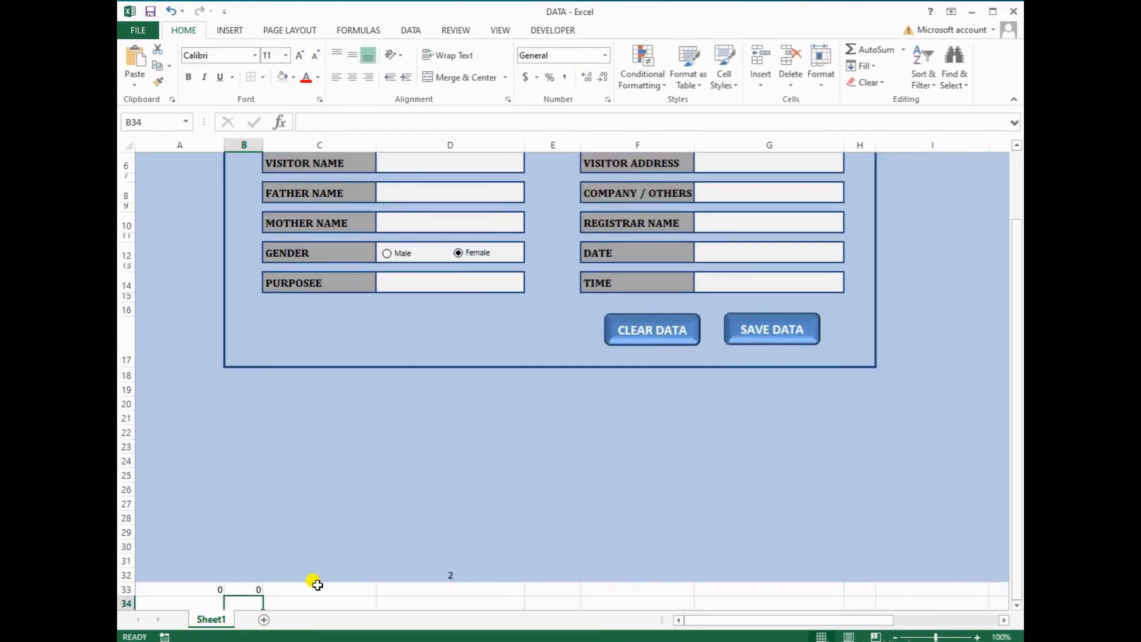
{"action": "left_click", "coordinate": [315, 588]}
{"action": "type", "text": "="}
{"action": "scroll", "coordinate": [452, 321], "scroll_direction": "up", "scroll_amount": 1}
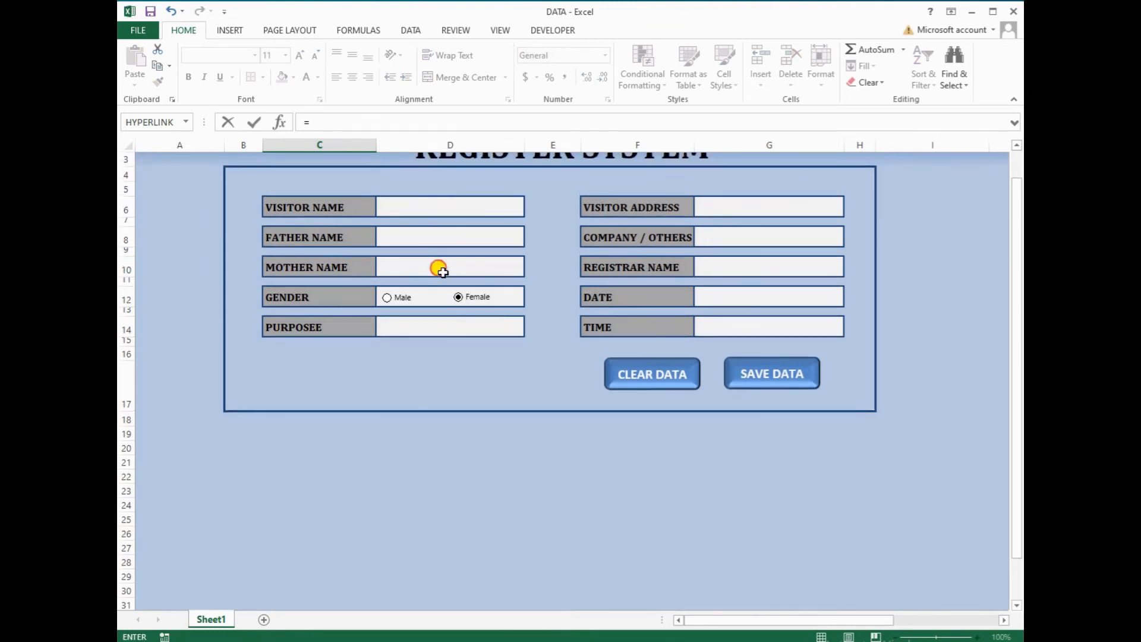
{"action": "left_click", "coordinate": [438, 265]}
{"action": "key", "text": "Return"}
{"action": "left_click", "coordinate": [441, 588]}
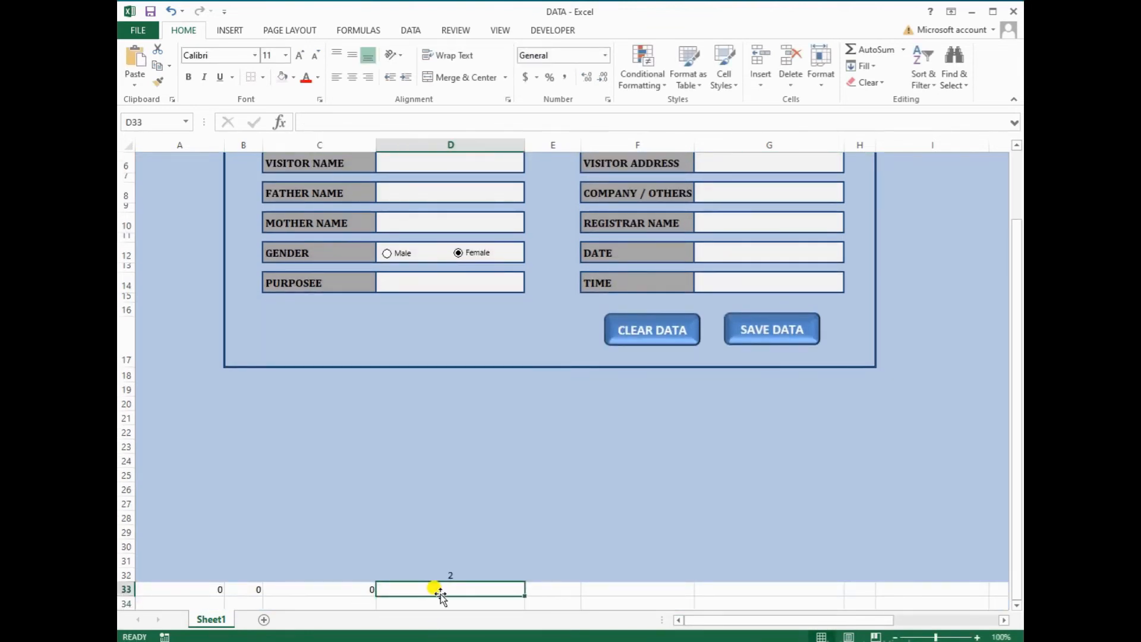
Begin D33's formula as =IF(D32=,"male", to convert the gender value
{"action": "type", "text": "=if"}
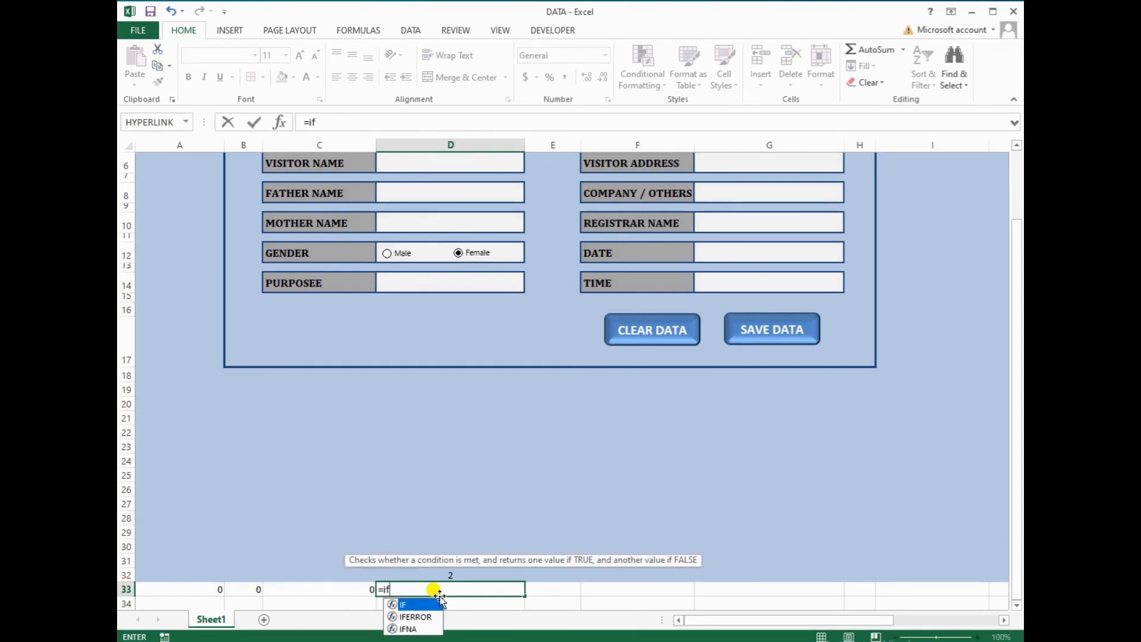
{"action": "type", "text": "("}
{"action": "left_click", "coordinate": [456, 574]}
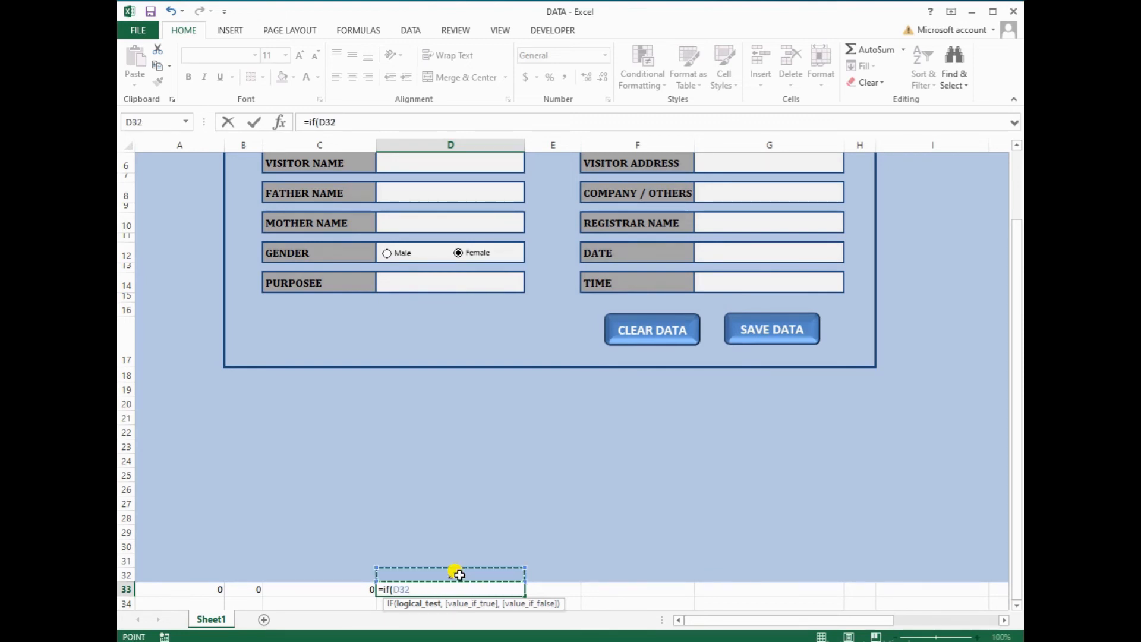
{"action": "type", "text": "=,"}
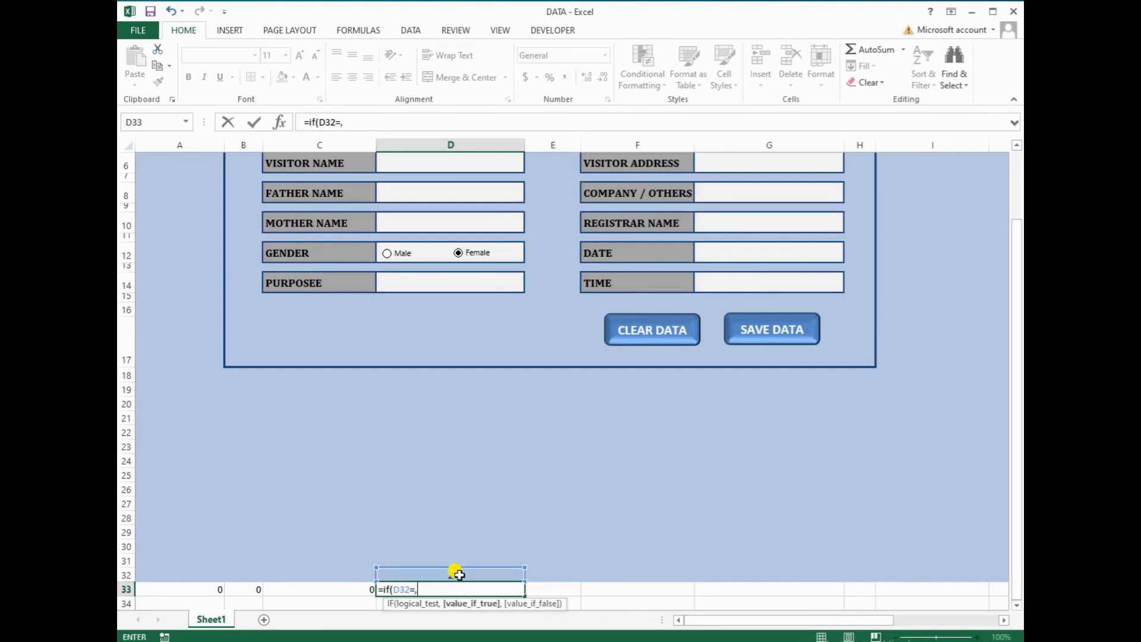
{"action": "type", "text": "ma"}
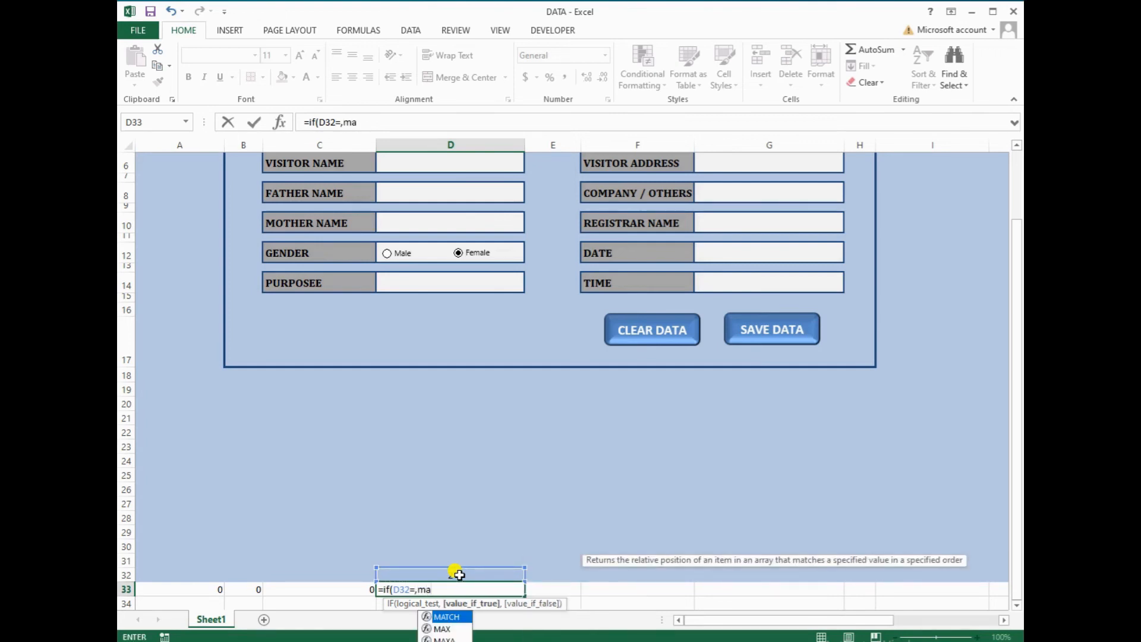
{"action": "key", "text": "BackSpace"}
{"action": "key", "text": "BackSpace"}
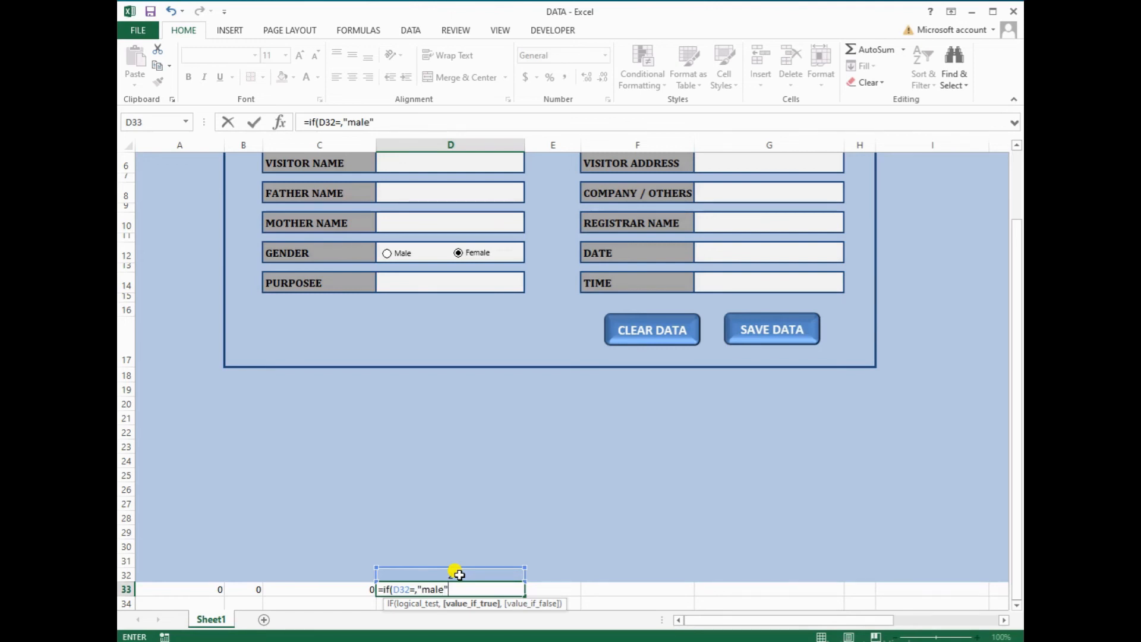
{"action": "type", "text": ",\"female"}
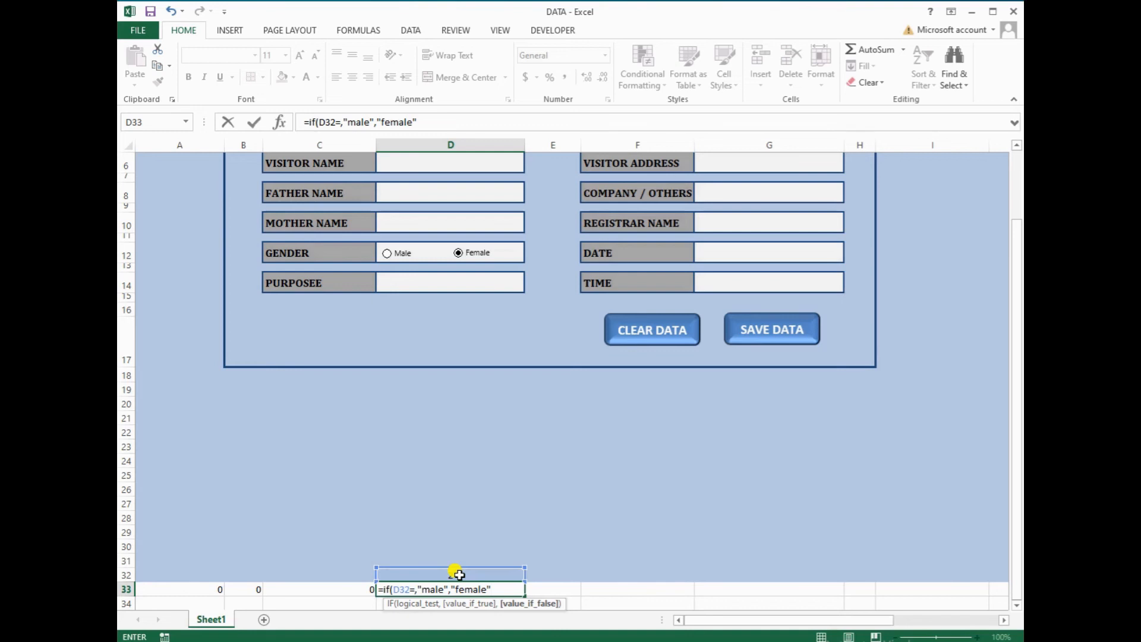
Correct D33 to =IF(D32=1,"male","female") so it now shows female
{"action": "key", "text": "Return"}
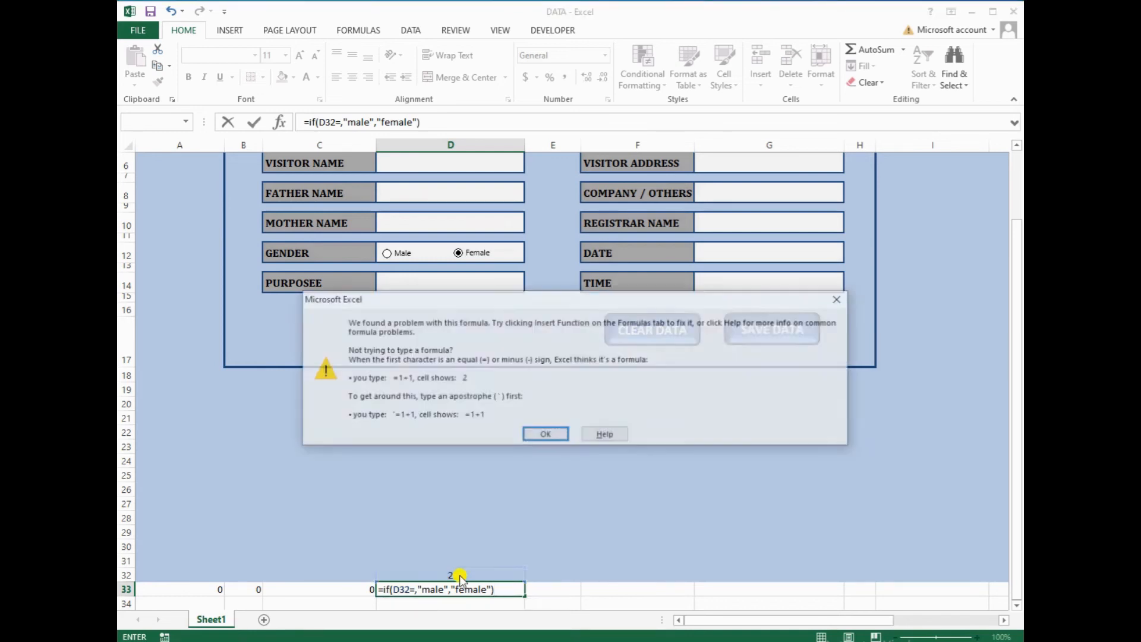
{"action": "key", "text": "Return"}
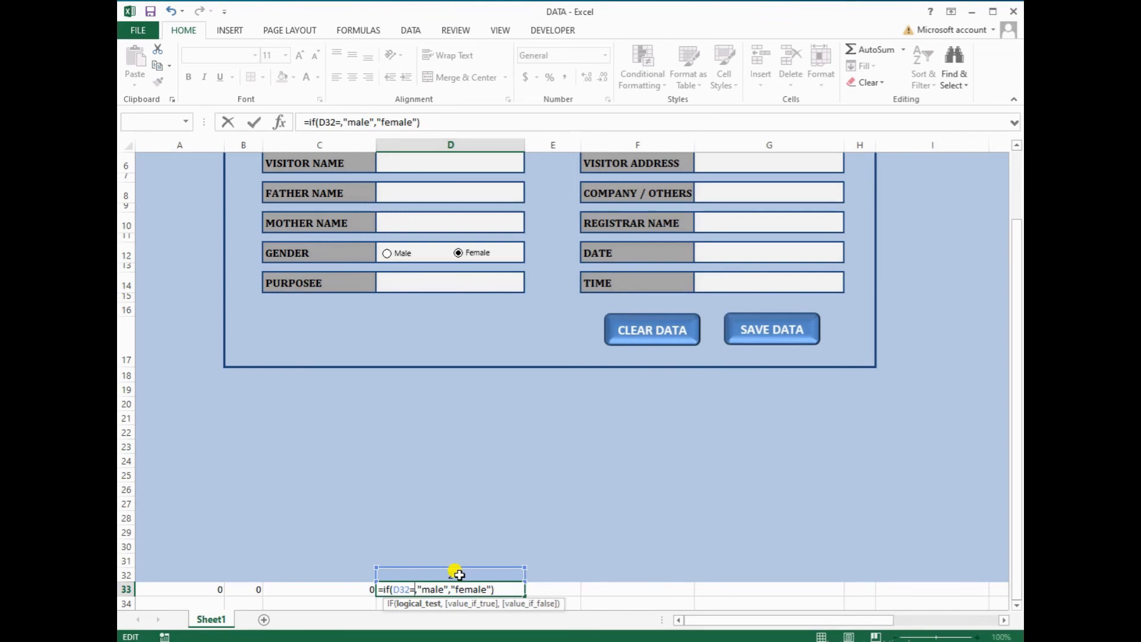
{"action": "key", "text": "Left"}
{"action": "key", "text": "Left"}
{"action": "key", "text": "Left"}
{"action": "key", "text": "Left"}
{"action": "key", "text": "Right"}
{"action": "key", "text": "Right"}
{"action": "key", "text": "Right"}
{"action": "type", "text": "1"}
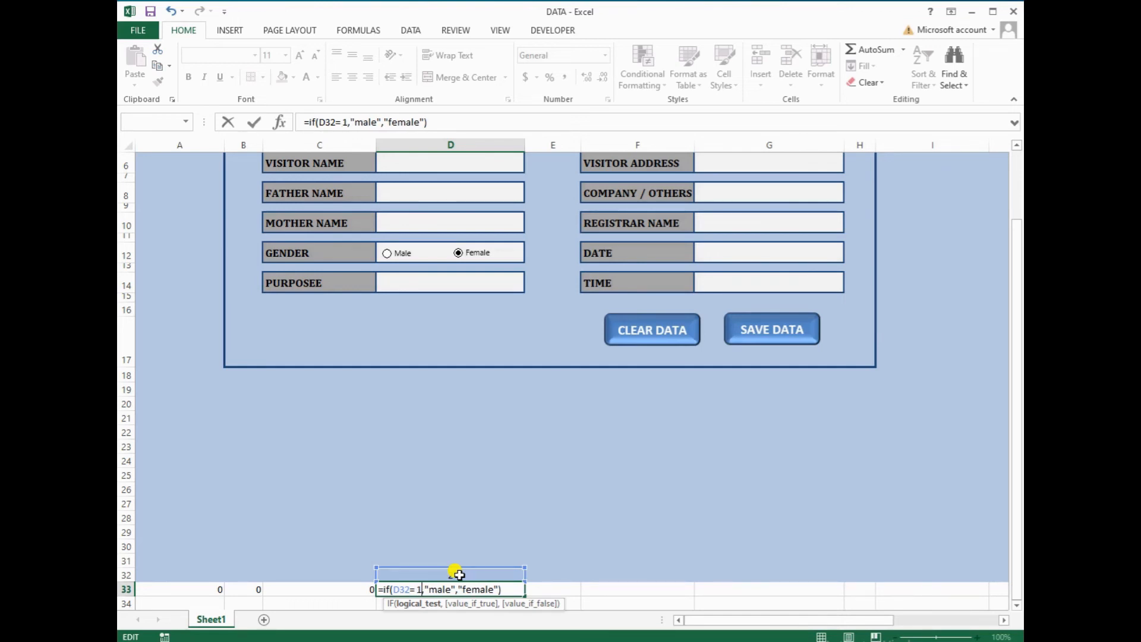
{"action": "key", "text": "Return"}
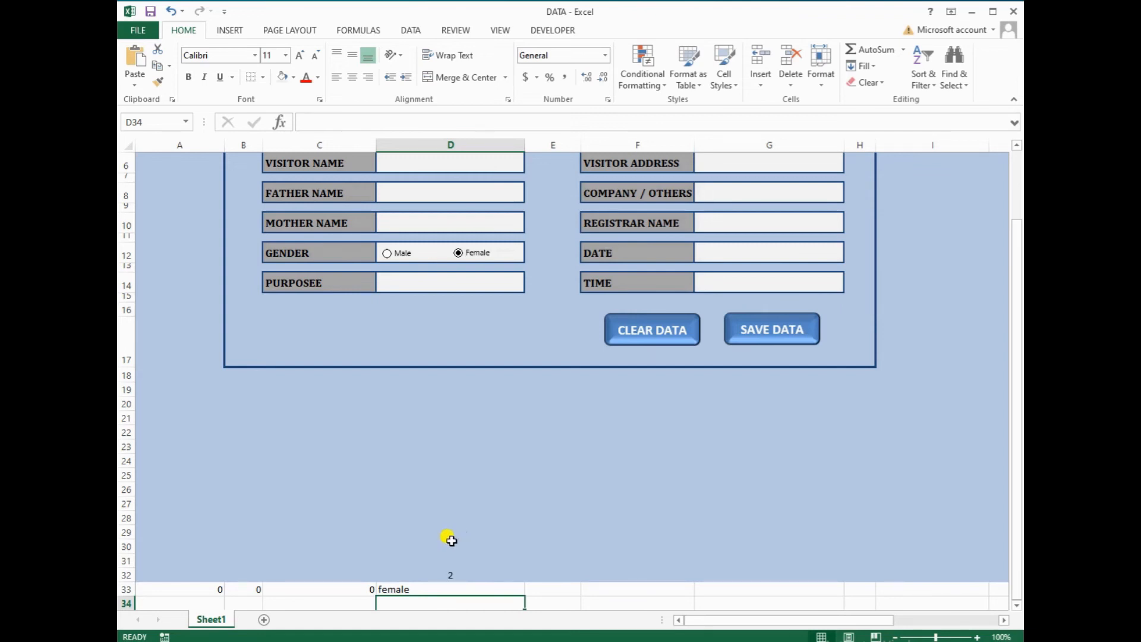
Link E33 to the Purposee field D14 and F33 to the Visitor Address field
{"action": "left_click", "coordinate": [545, 590]}
{"action": "type", "text": "="}
{"action": "scroll", "coordinate": [545, 590], "scroll_direction": "down", "scroll_amount": 1}
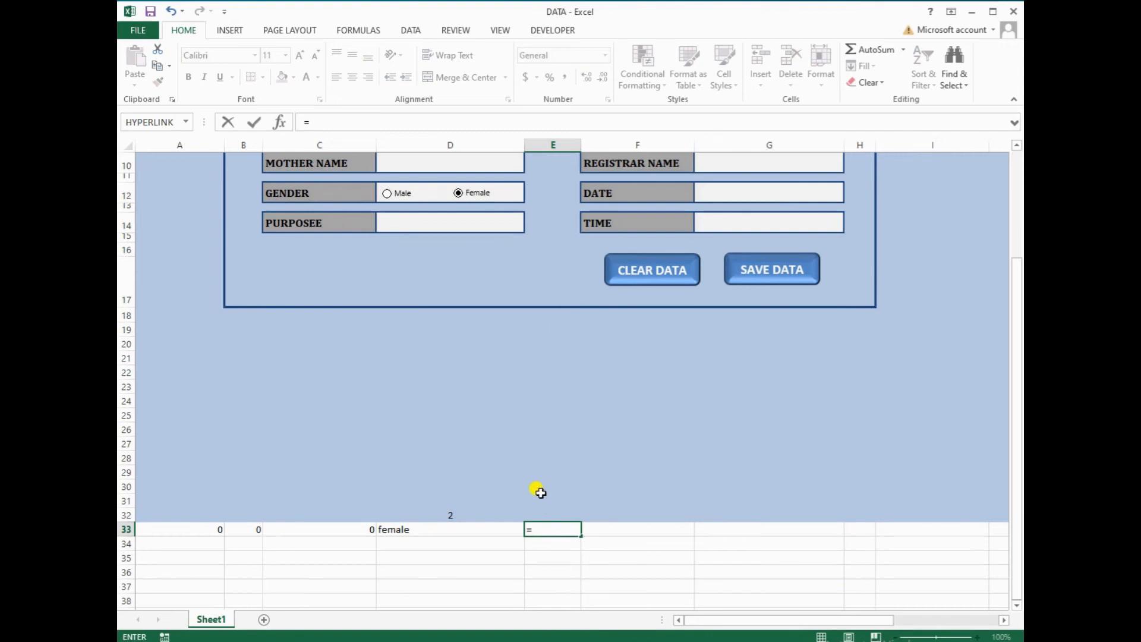
{"action": "left_click", "coordinate": [478, 223]}
{"action": "key", "text": "Return"}
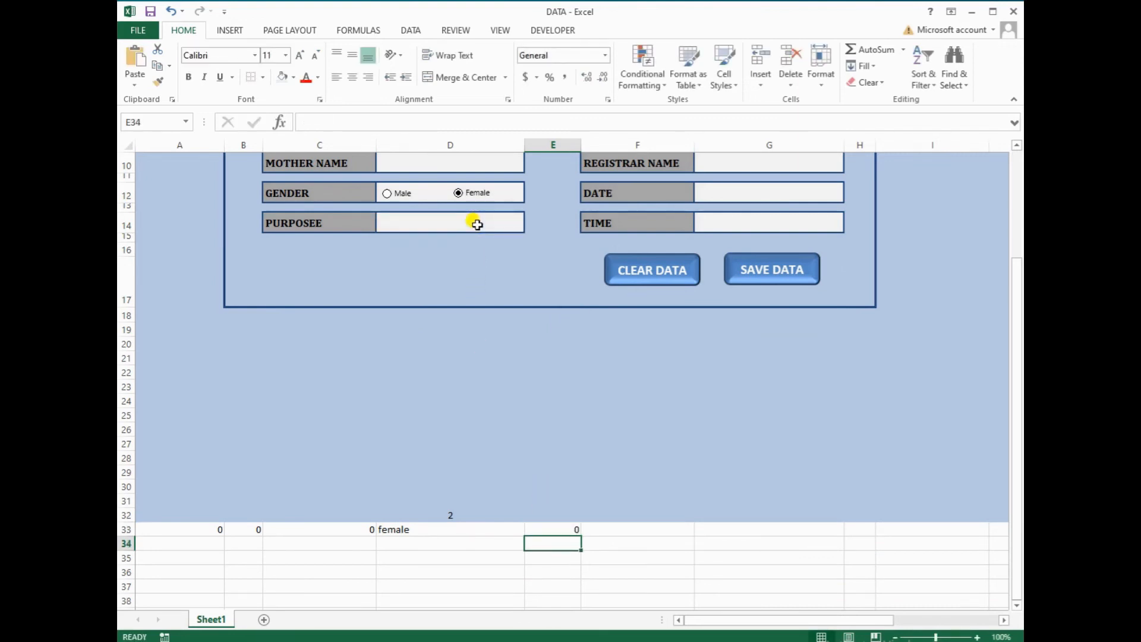
{"action": "left_click", "coordinate": [638, 527]}
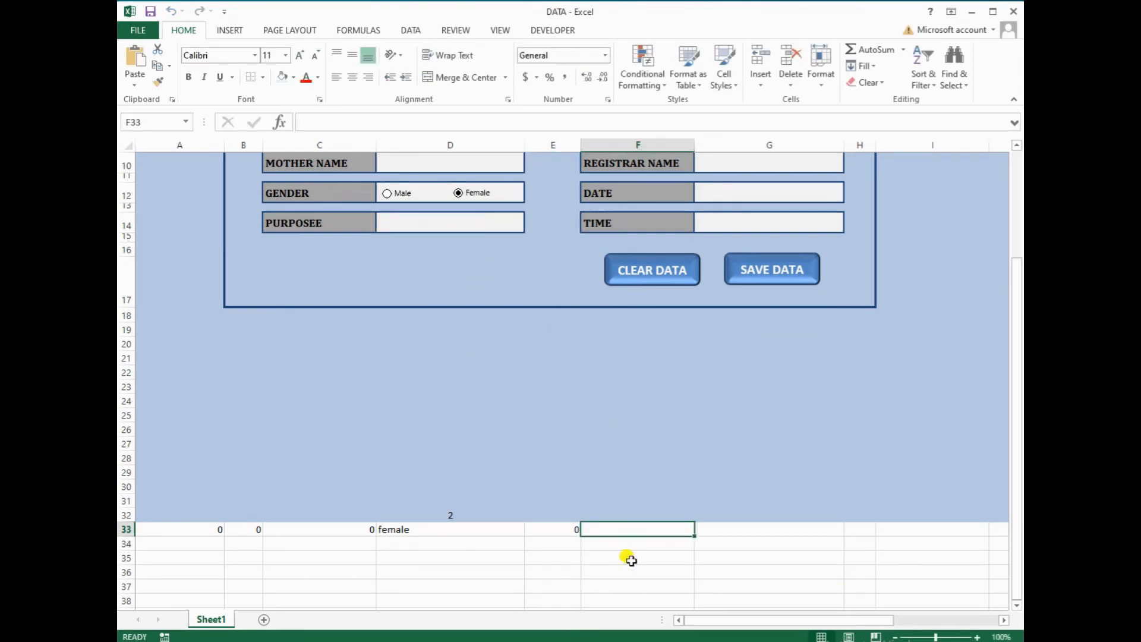
{"action": "type", "text": "="}
{"action": "scroll", "coordinate": [671, 407], "scroll_direction": "up", "scroll_amount": 3}
{"action": "left_click", "coordinate": [733, 249]}
{"action": "key", "text": "Return"}
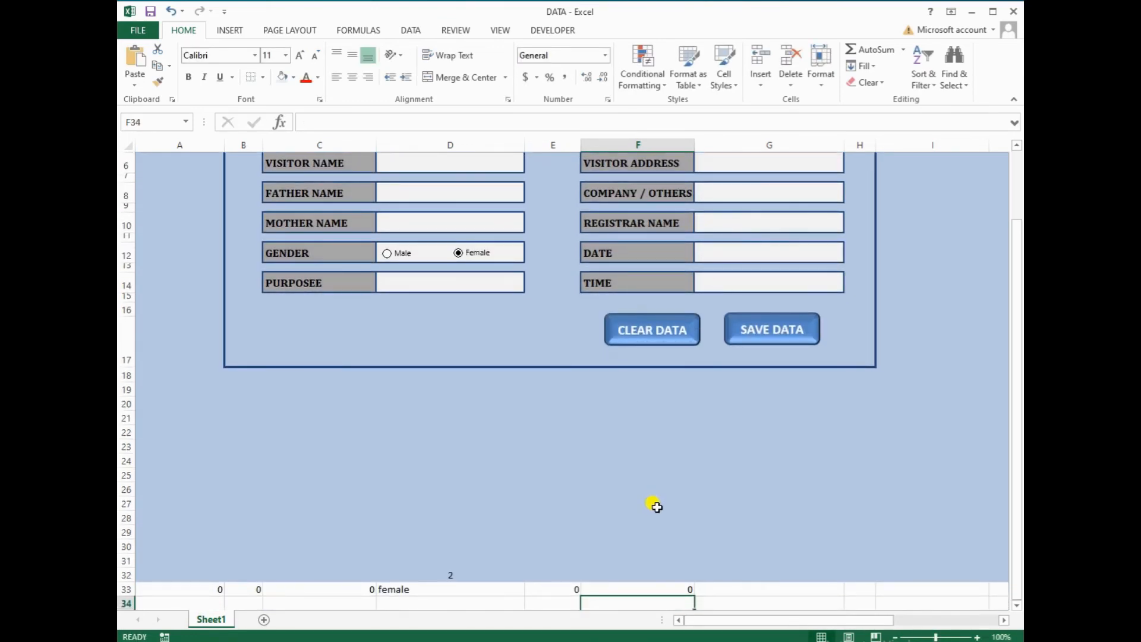
Link G33 to the Company field G8 and H33 to the Registrar Name field G10
{"action": "left_click", "coordinate": [730, 588]}
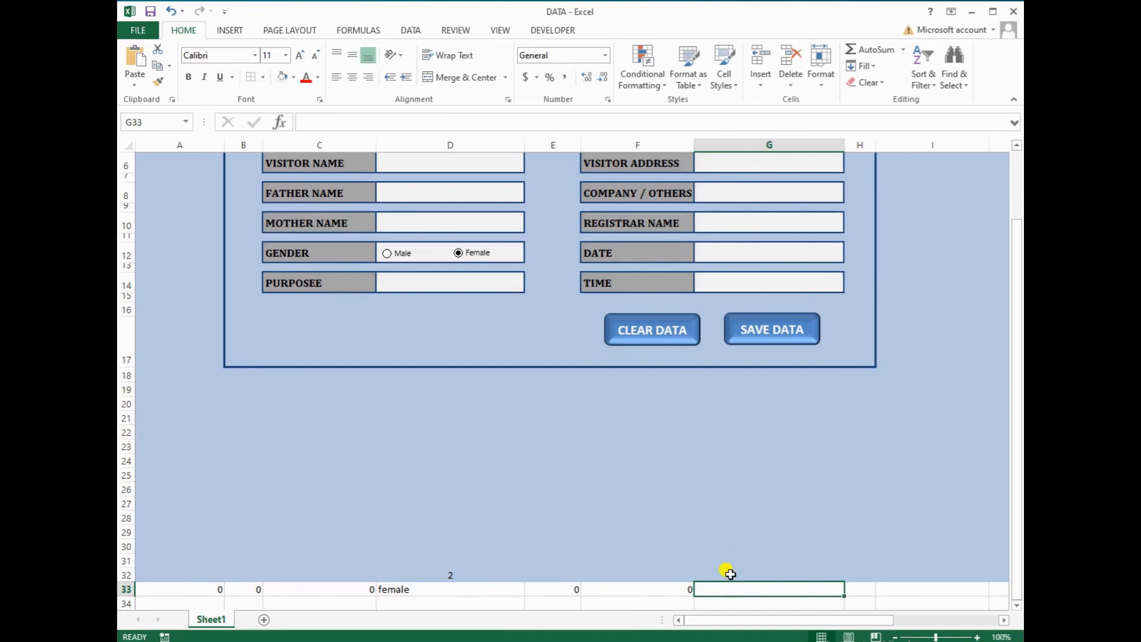
{"action": "type", "text": "="}
{"action": "scroll", "coordinate": [736, 394], "scroll_direction": "up", "scroll_amount": 1}
{"action": "left_click", "coordinate": [742, 232]}
{"action": "key", "text": "Return"}
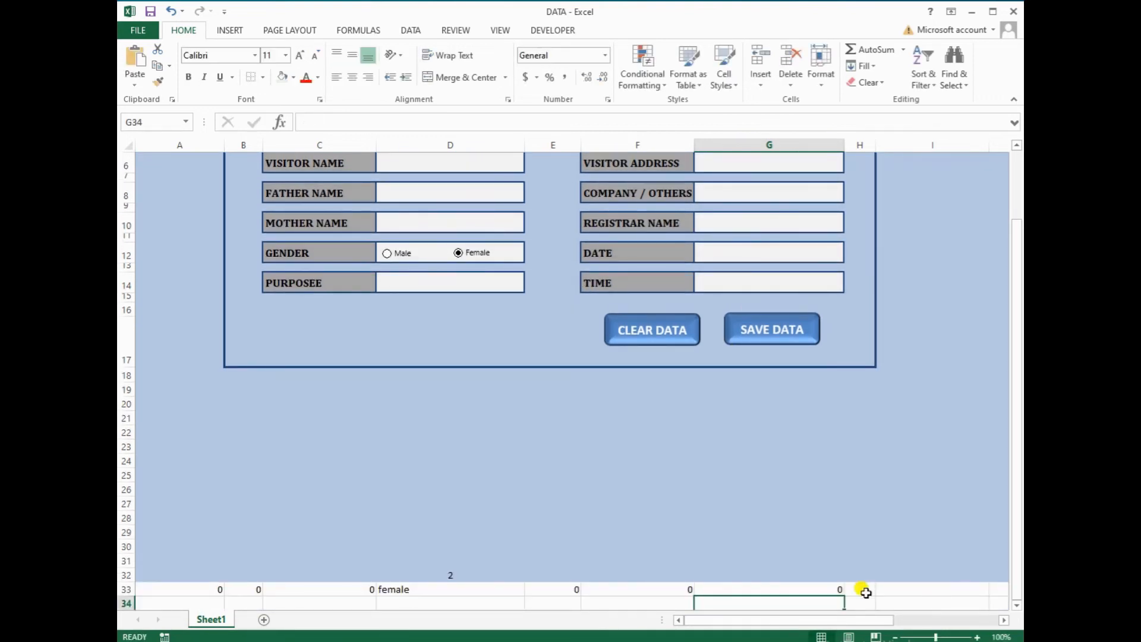
{"action": "left_click", "coordinate": [863, 591]}
{"action": "type", "text": "="}
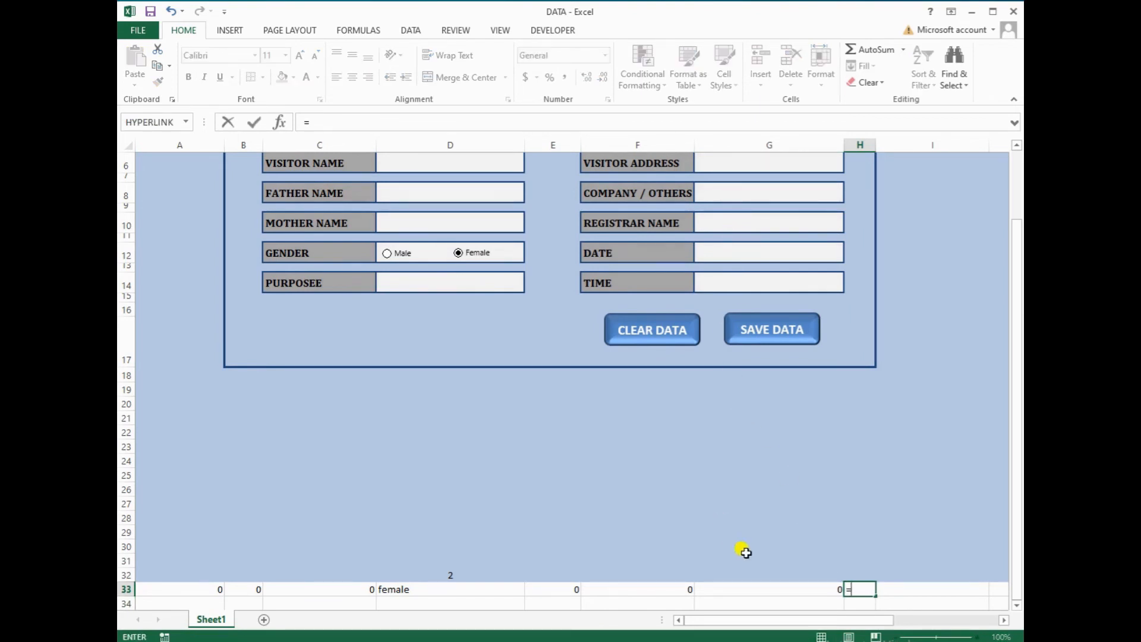
{"action": "key", "text": "BackSpace"}
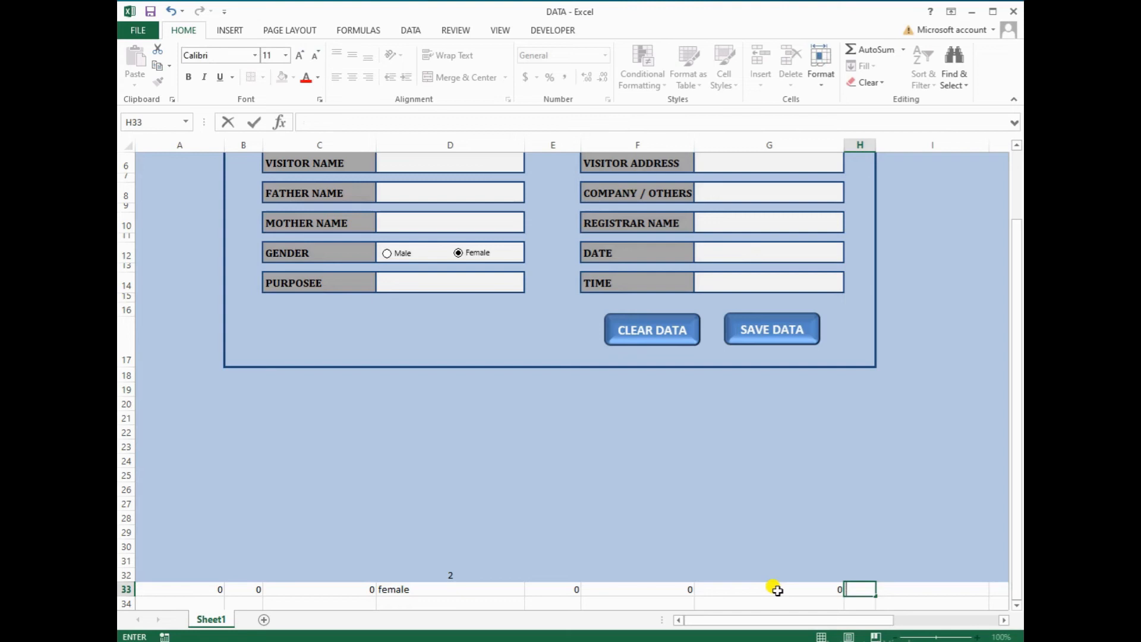
{"action": "double_click", "coordinate": [777, 591]}
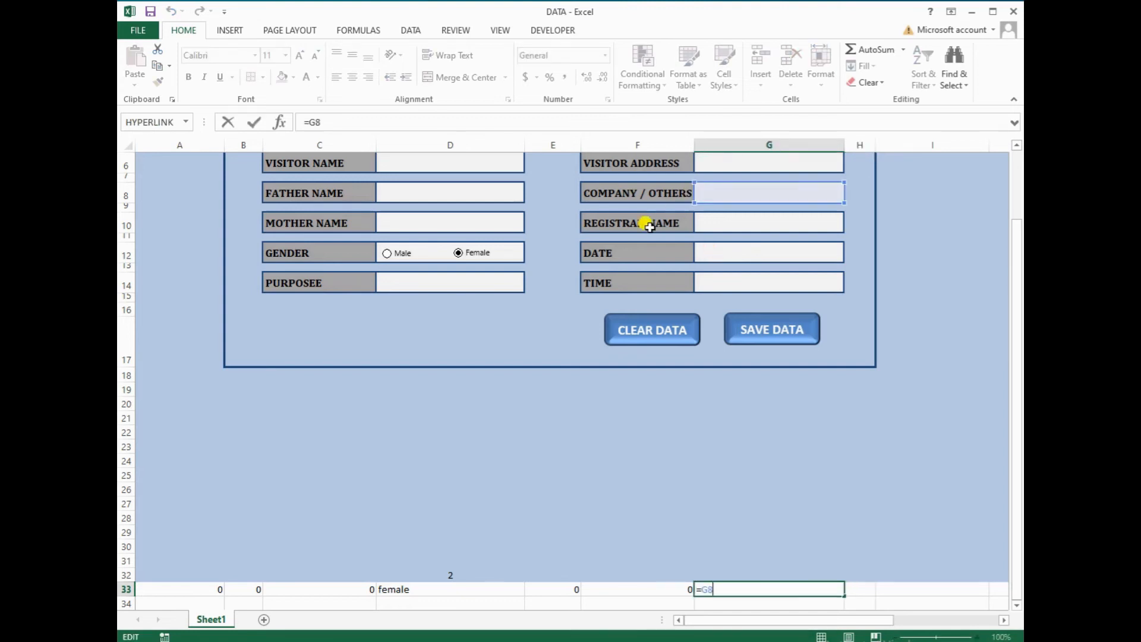
{"action": "left_click", "coordinate": [860, 589]}
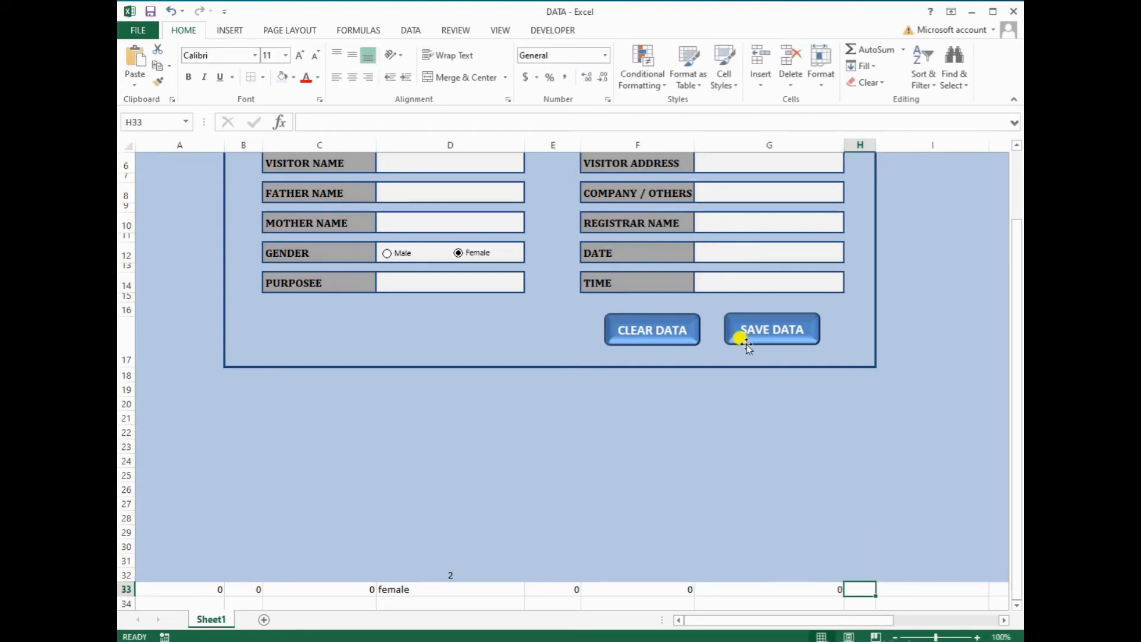
{"action": "type", "text": "="}
{"action": "left_click", "coordinate": [726, 235]}
{"action": "key", "text": "Return"}
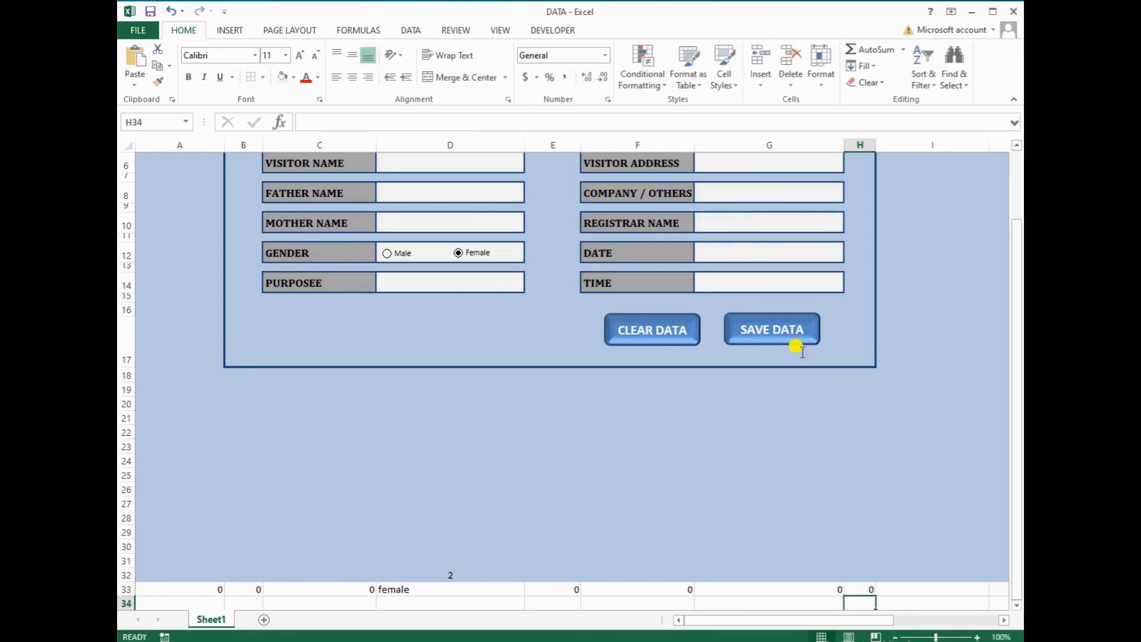
Link I33 to the Date field G12 and J33 to the Time field G14
{"action": "left_click", "coordinate": [914, 587]}
{"action": "type", "text": "="}
{"action": "left_click", "coordinate": [735, 251]}
{"action": "key", "text": "ctrl+Return"}
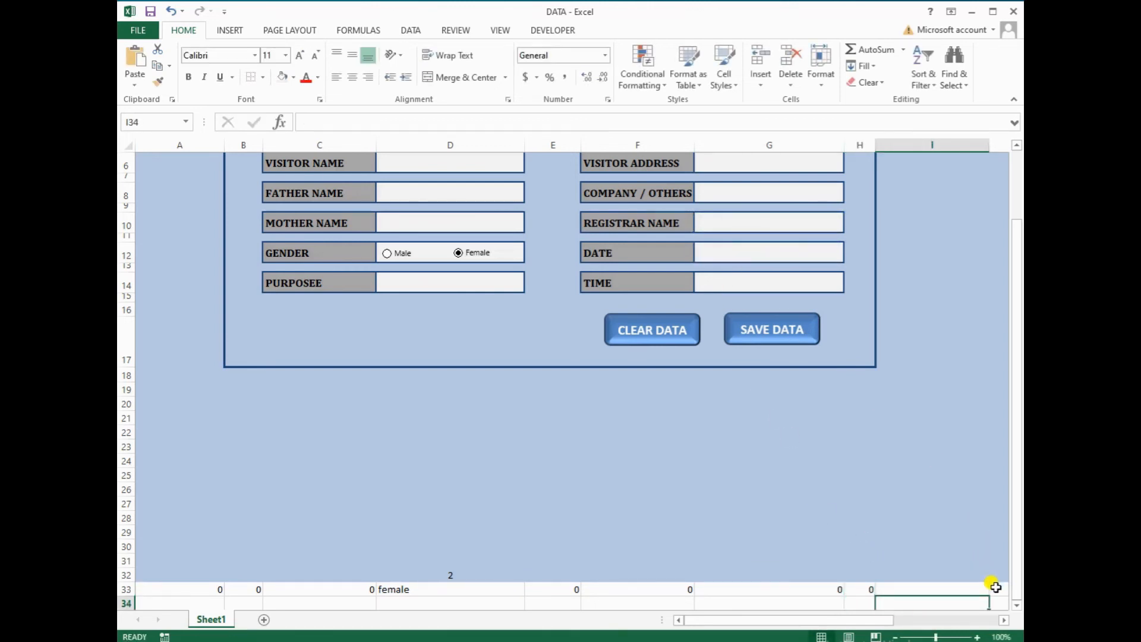
{"action": "left_click", "coordinate": [996, 588]}
{"action": "type", "text": "="}
{"action": "left_click", "coordinate": [673, 283]}
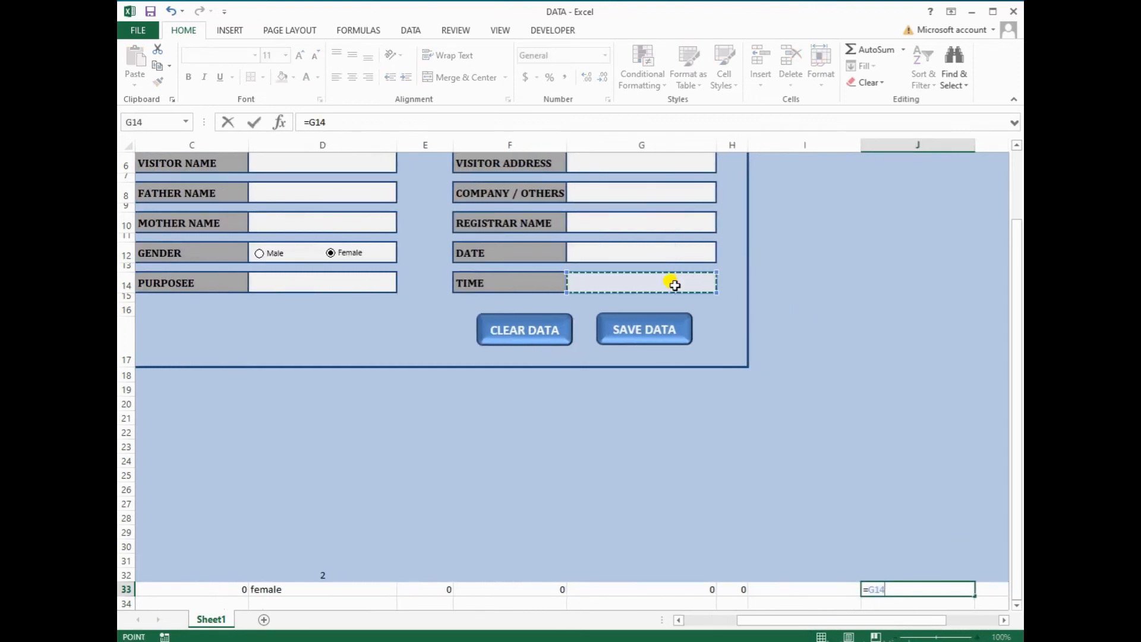
{"action": "key", "text": "Return"}
{"action": "scroll", "coordinate": [399, 407], "scroll_direction": "up", "scroll_amount": 2}
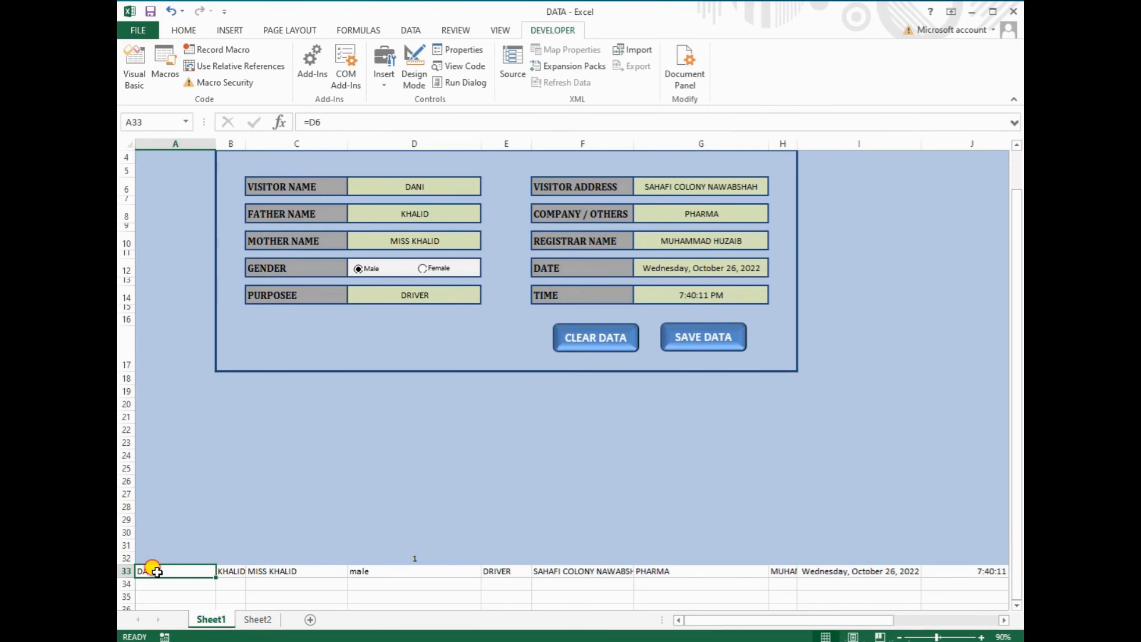
Start recording a macro named SAVEDATA, then select the record in A33:J33
{"action": "left_click_drag", "start_coordinate": [156, 571], "coordinate": [354, 571]}
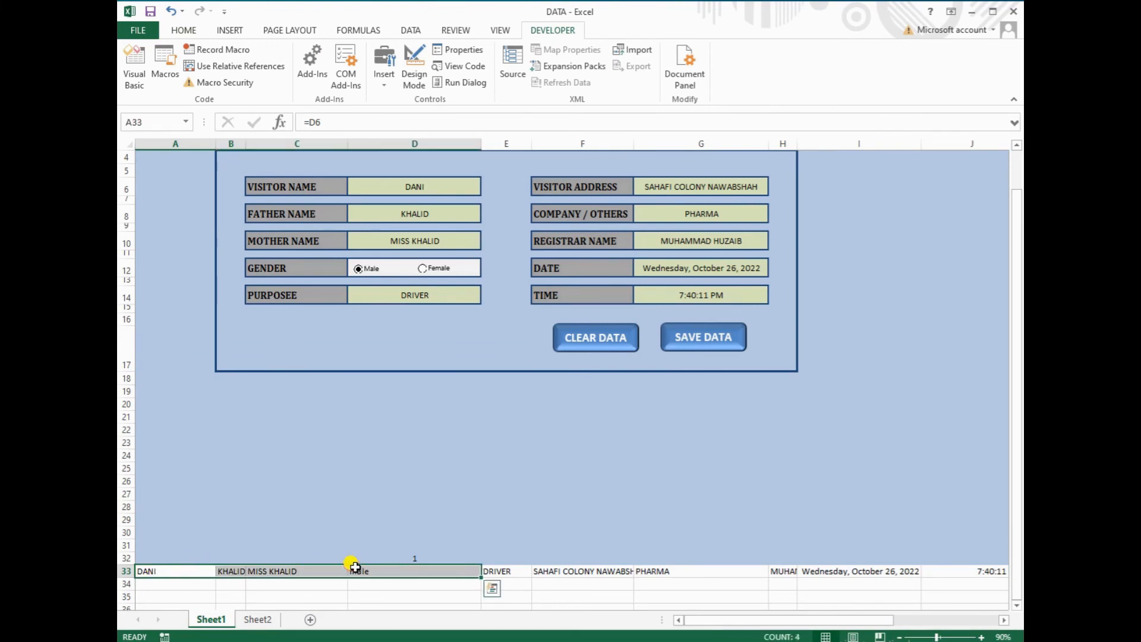
{"action": "left_click", "coordinate": [148, 570]}
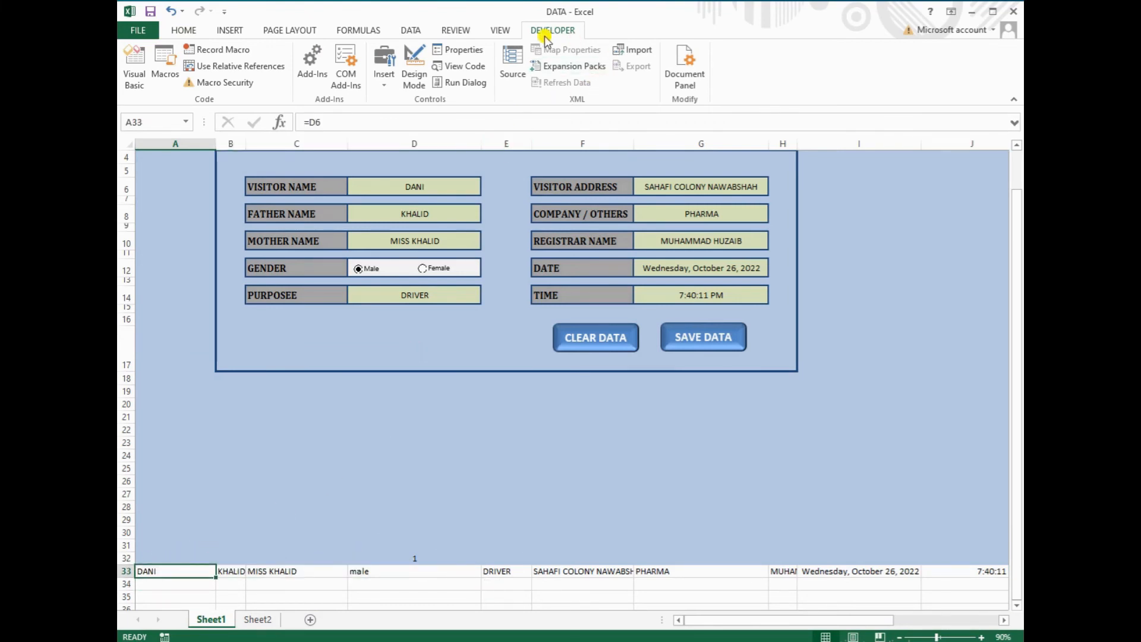
{"action": "left_click", "coordinate": [500, 30]}
{"action": "left_click", "coordinate": [830, 83]}
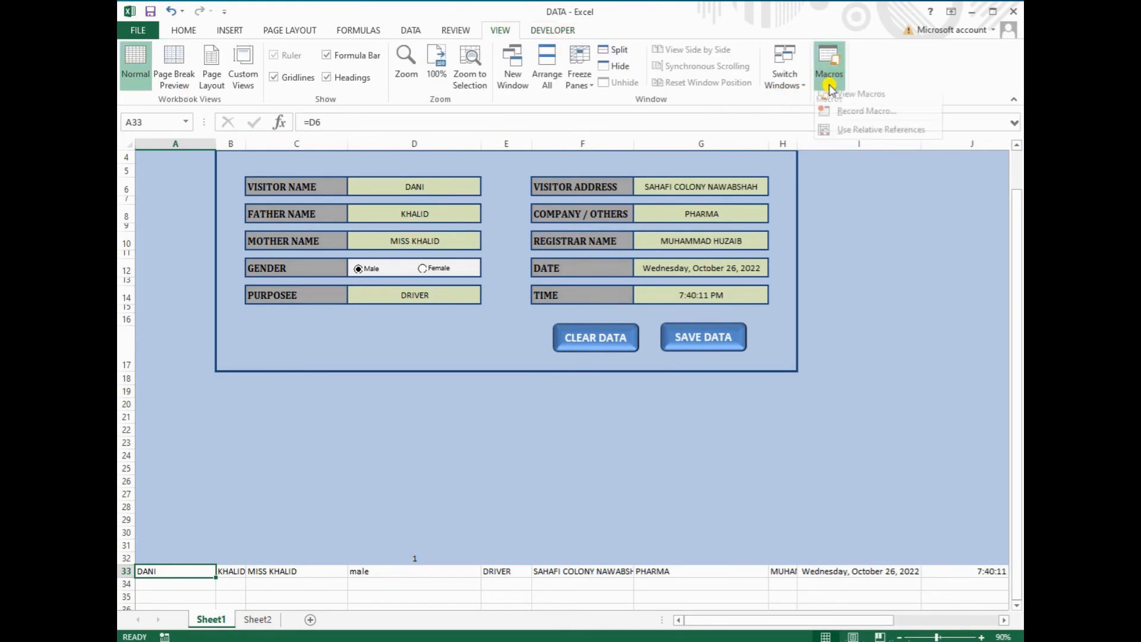
{"action": "left_click", "coordinate": [844, 112]}
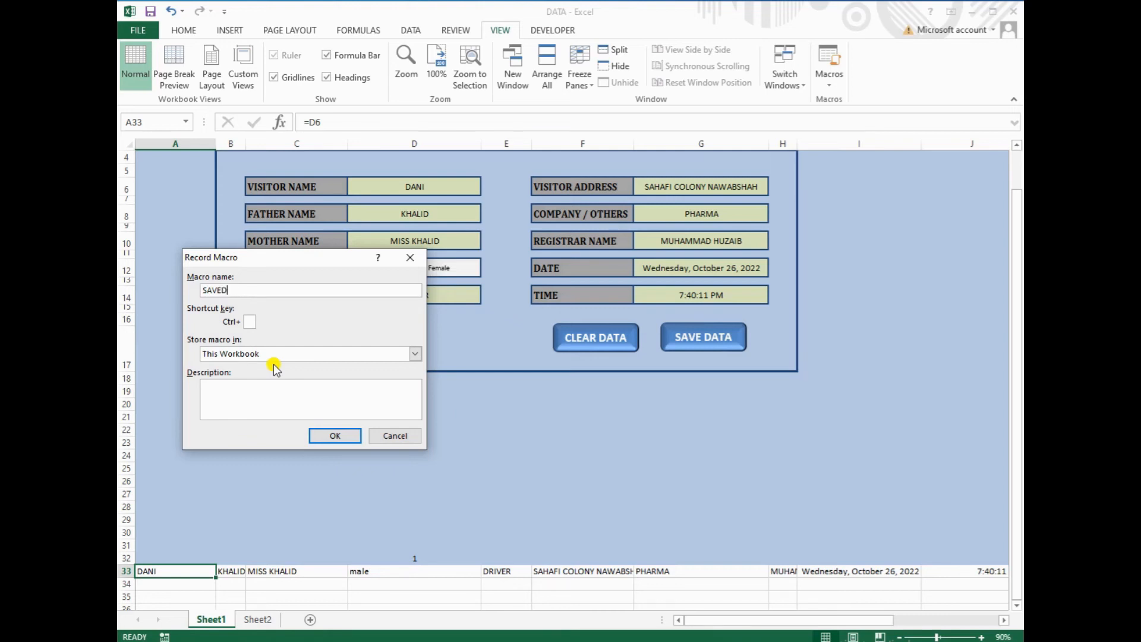
{"action": "left_click", "coordinate": [333, 437]}
{"action": "left_click_drag", "start_coordinate": [147, 568], "coordinate": [995, 571]}
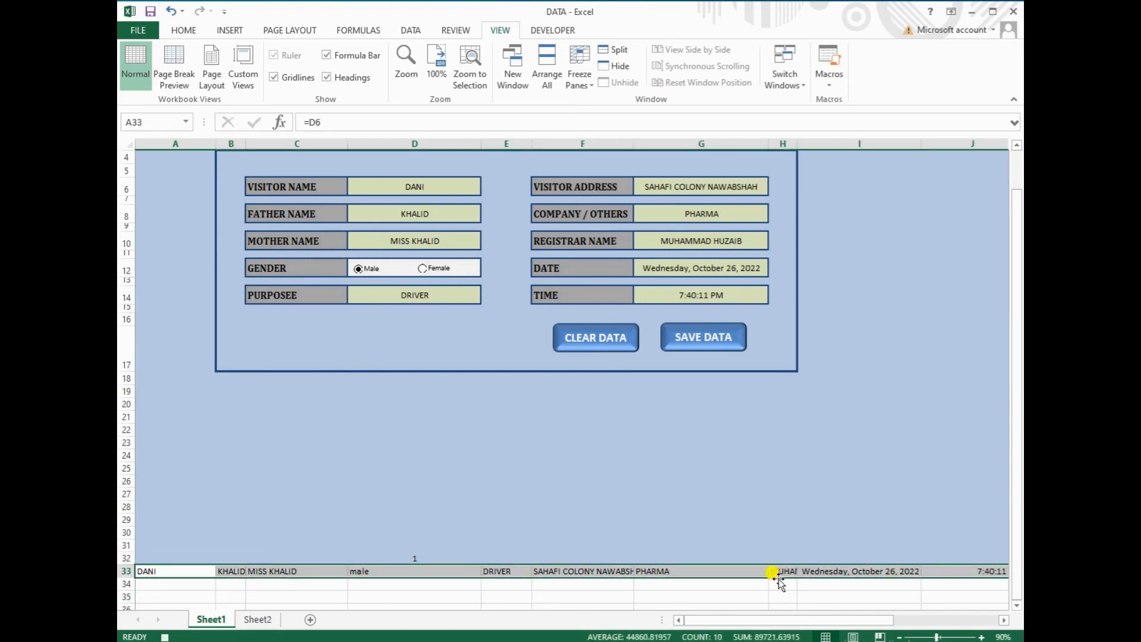
Copy the row 33 record, go to Sheet2, and turn on relative references for recording
{"action": "key", "text": "ctrl+c"}
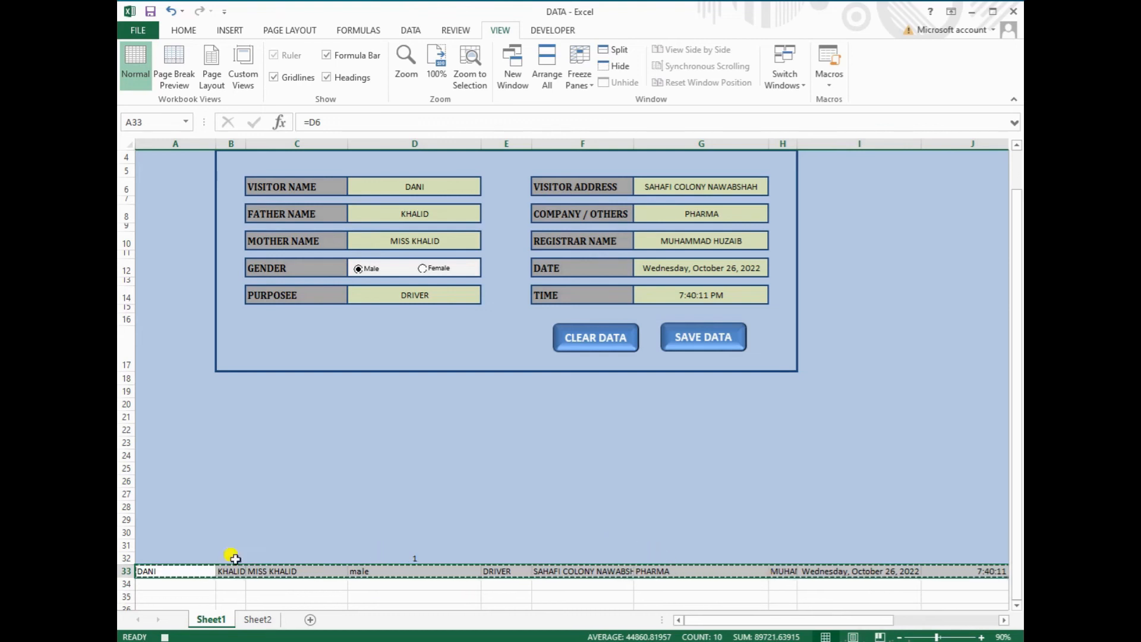
{"action": "left_click", "coordinate": [248, 619]}
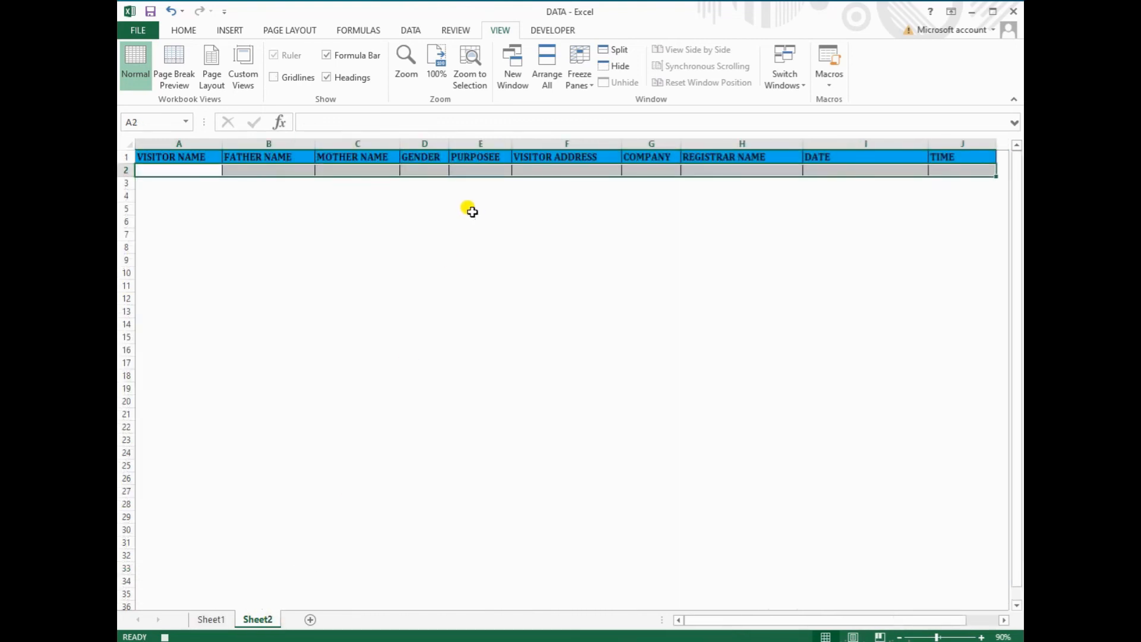
{"action": "left_click", "coordinate": [1003, 160]}
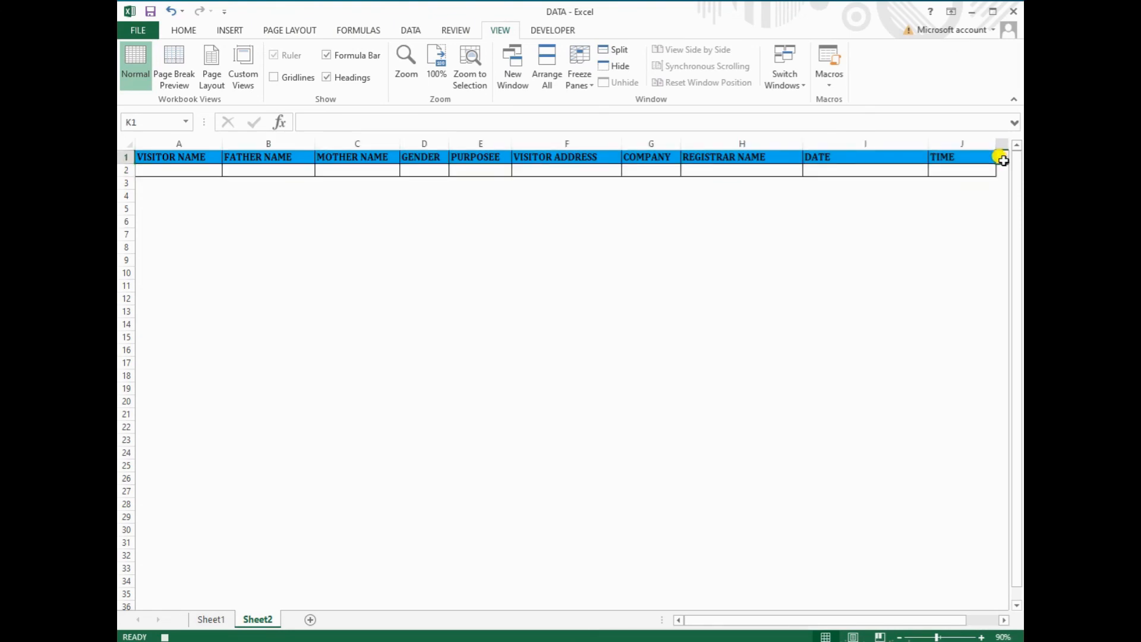
{"action": "key", "text": "Right"}
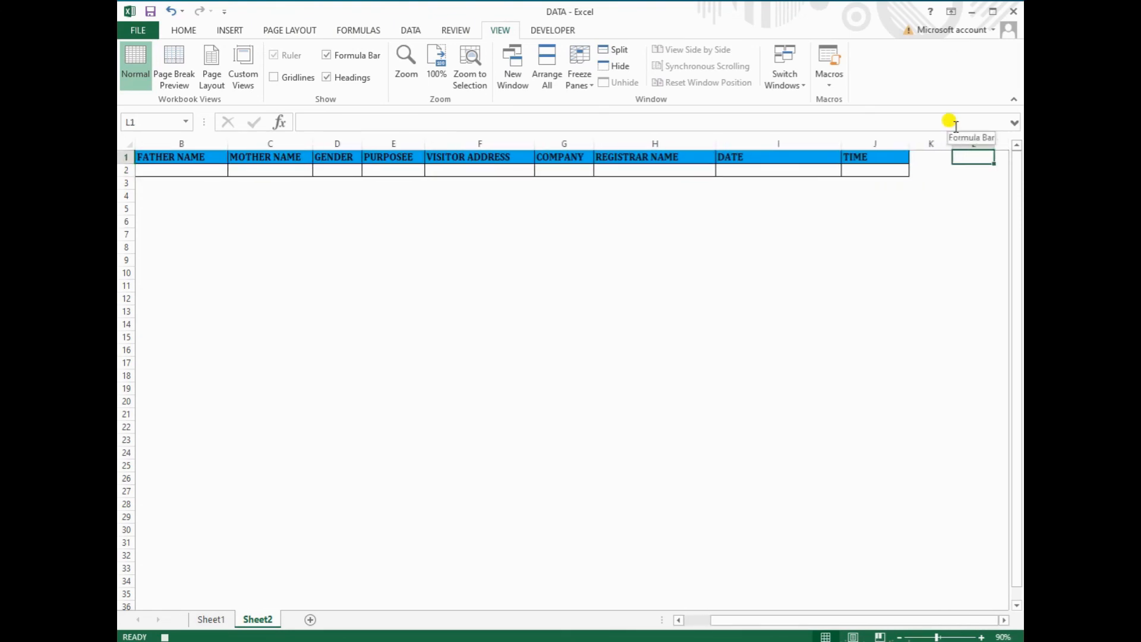
{"action": "key", "text": "ctrl+Down"}
{"action": "key", "text": "ctrl+Left"}
{"action": "key", "text": "ctrl+Up"}
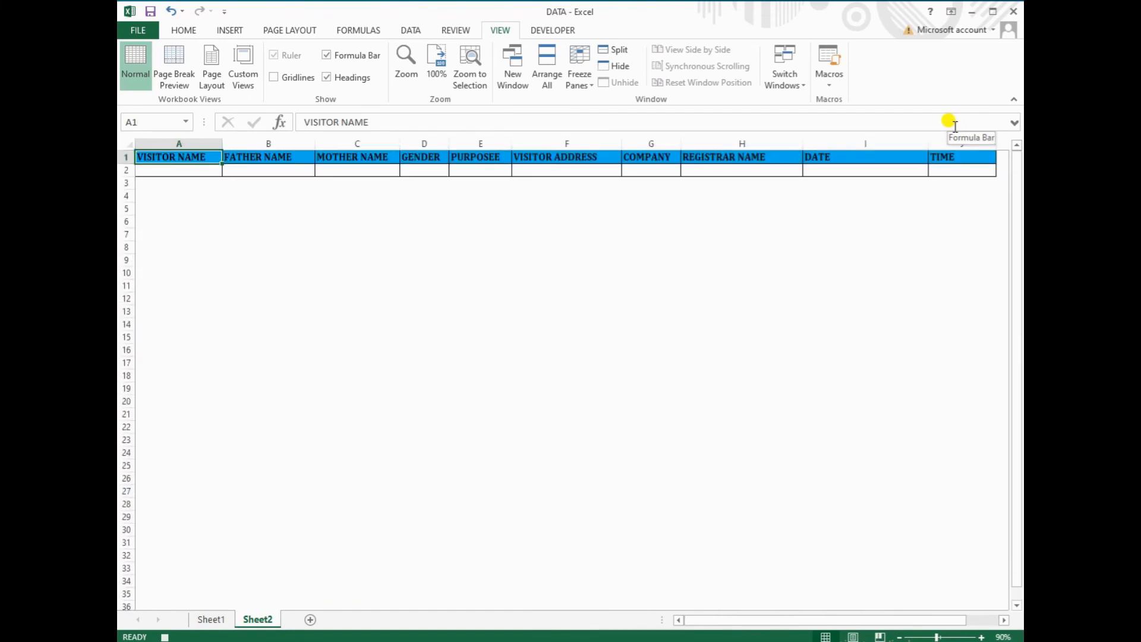
{"action": "left_click", "coordinate": [829, 81]}
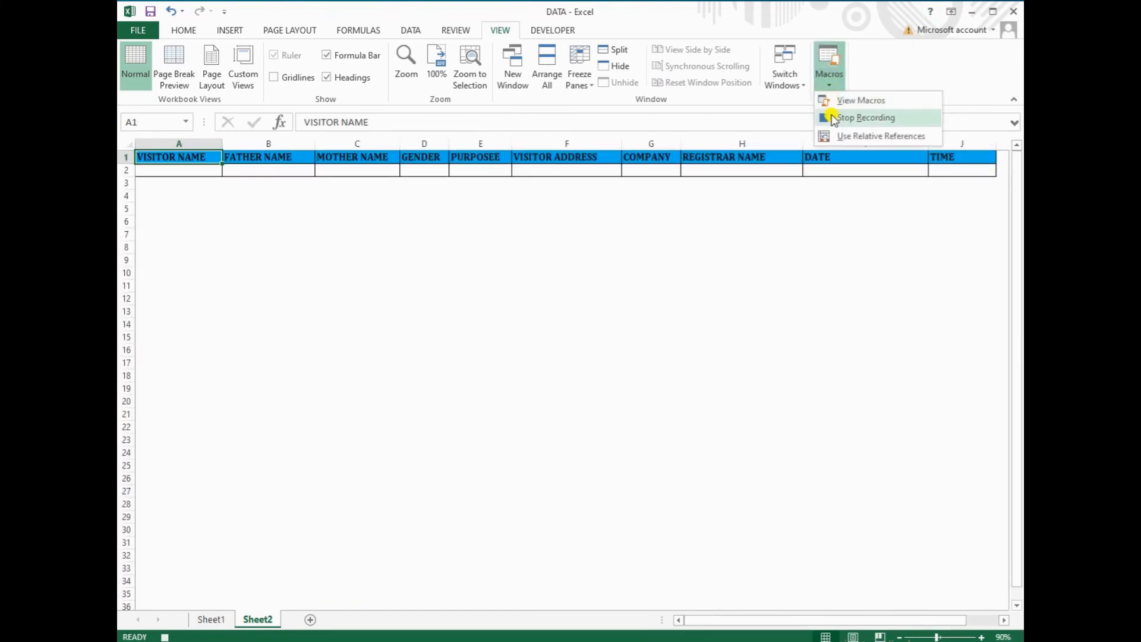
{"action": "left_click", "coordinate": [841, 138]}
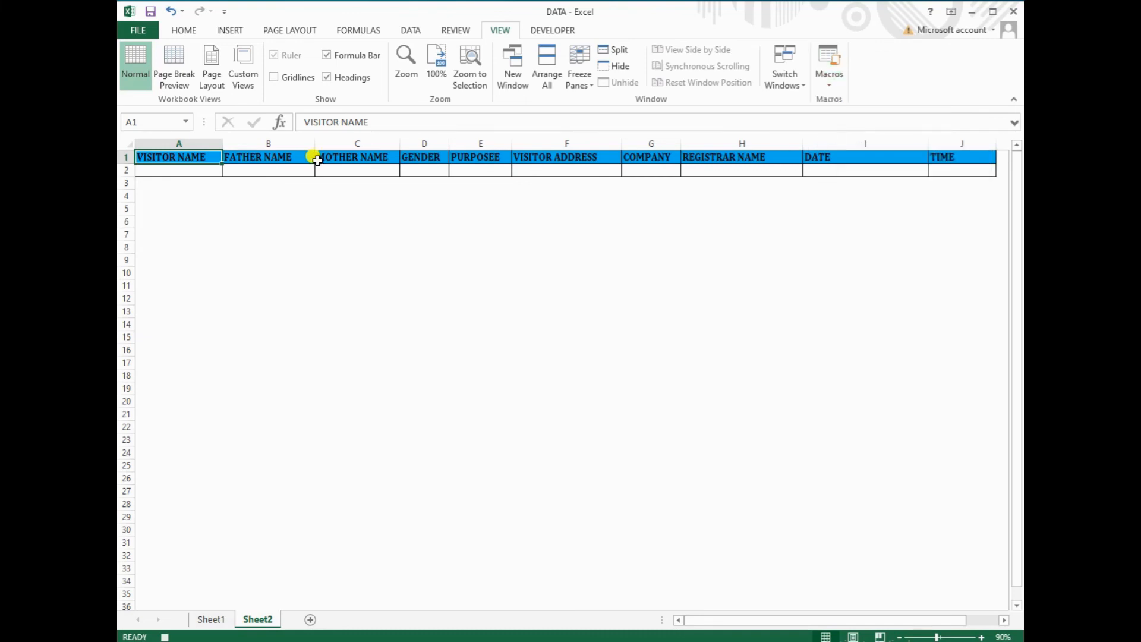
Paste the record as values into Sheet2 A2, undoing a mistaken transposed paste first
{"action": "left_click", "coordinate": [184, 170]}
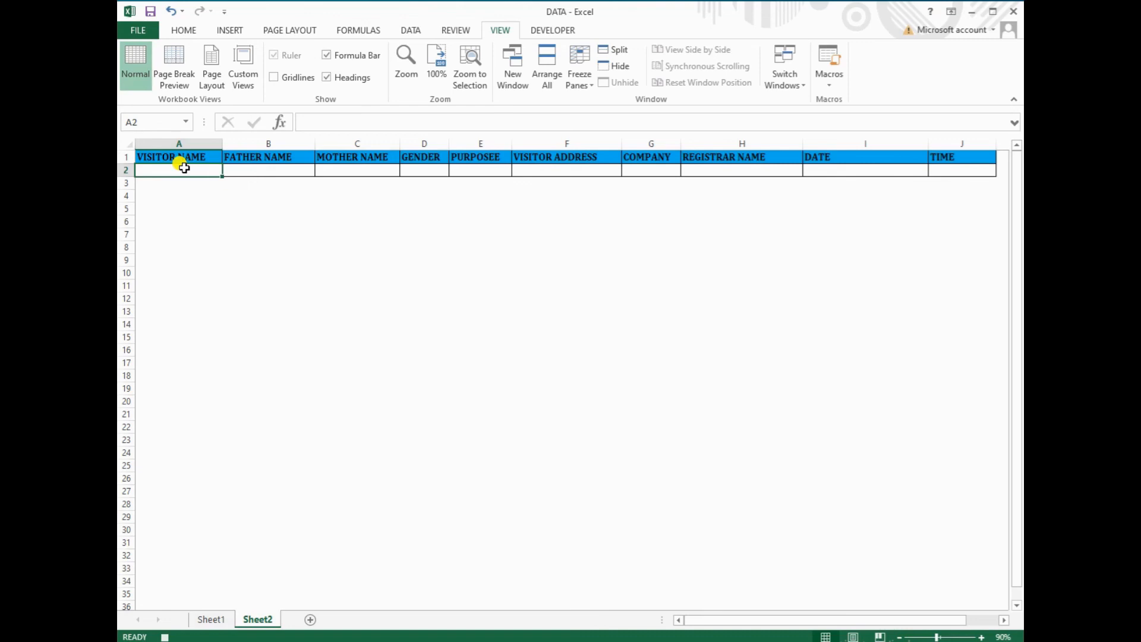
{"action": "key", "text": "ctrl+alt+v"}
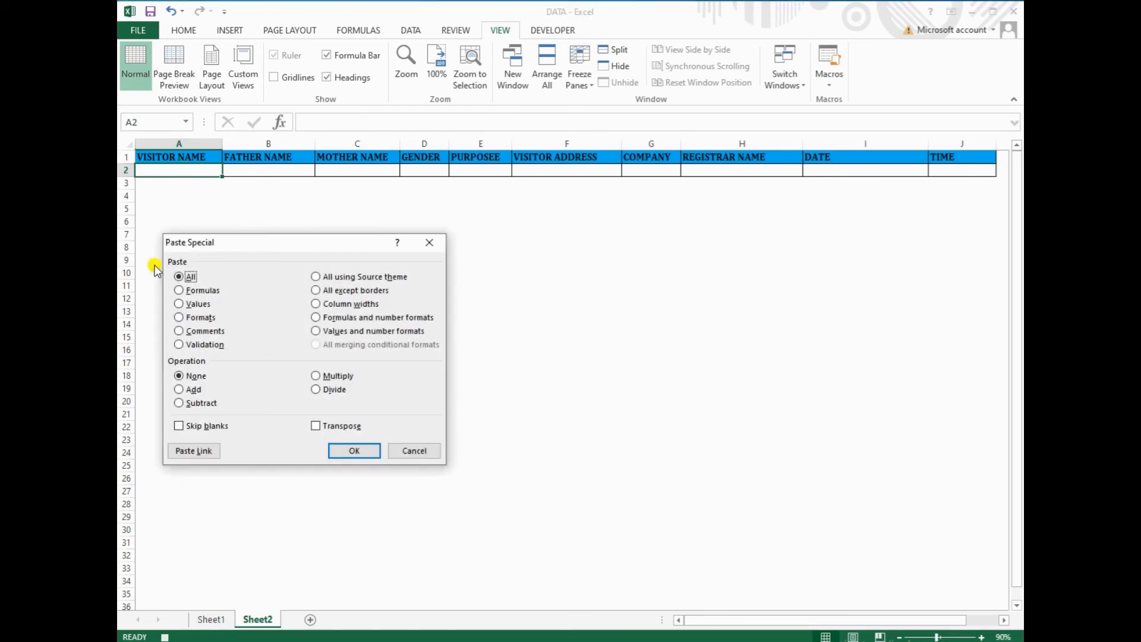
{"action": "left_click", "coordinate": [180, 304]}
{"action": "left_click", "coordinate": [316, 426]}
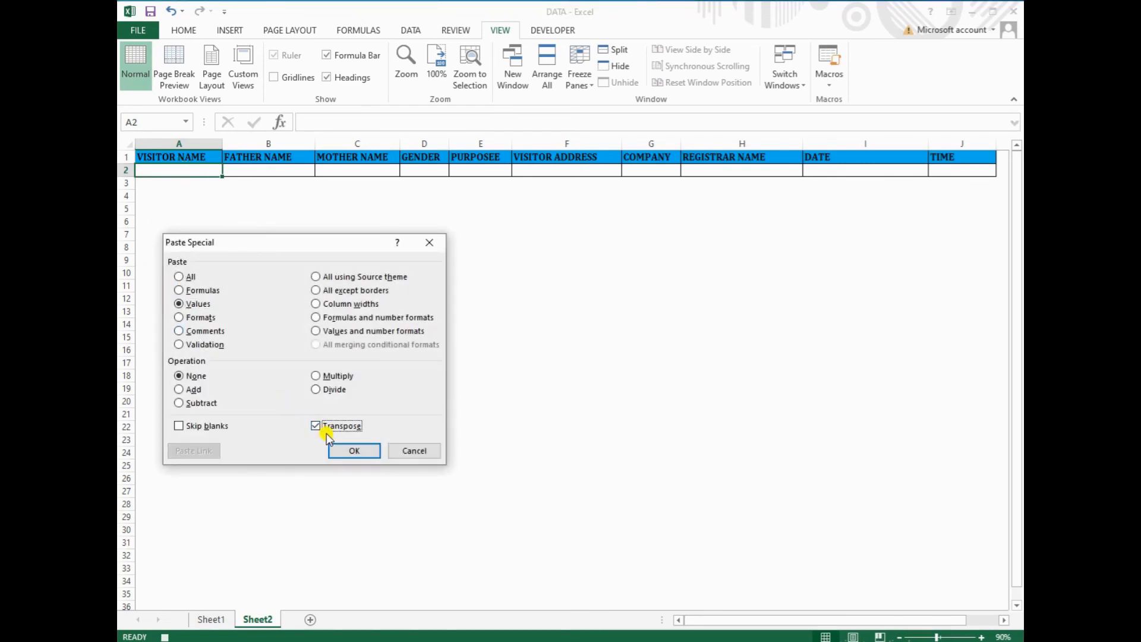
{"action": "left_click", "coordinate": [343, 452]}
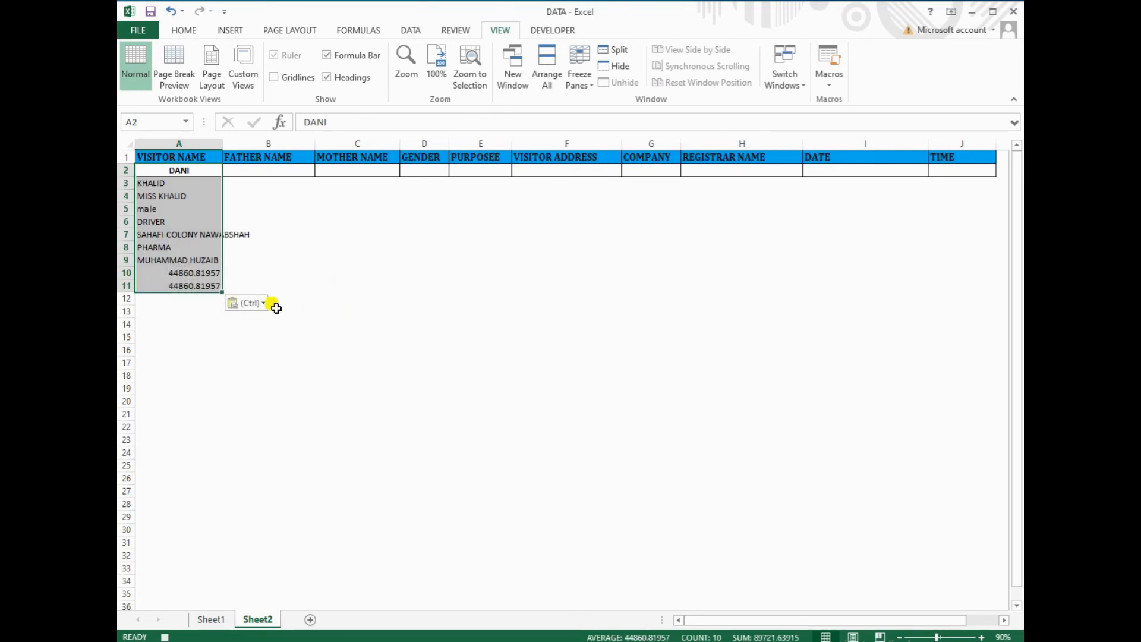
{"action": "key", "text": "ctrl+z"}
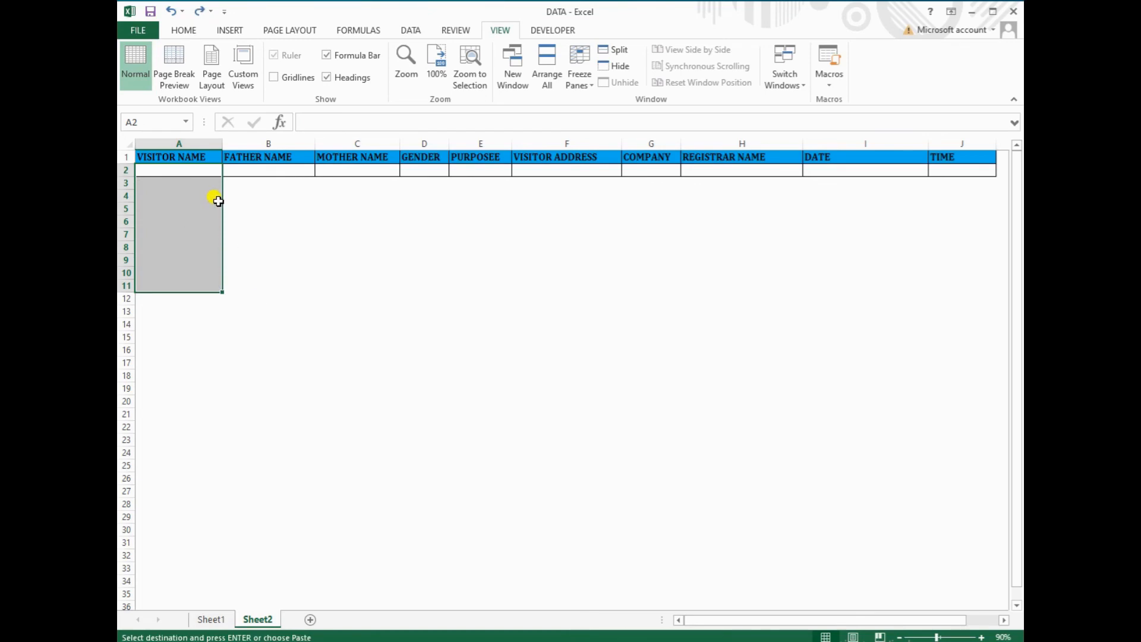
{"action": "left_click", "coordinate": [193, 173]}
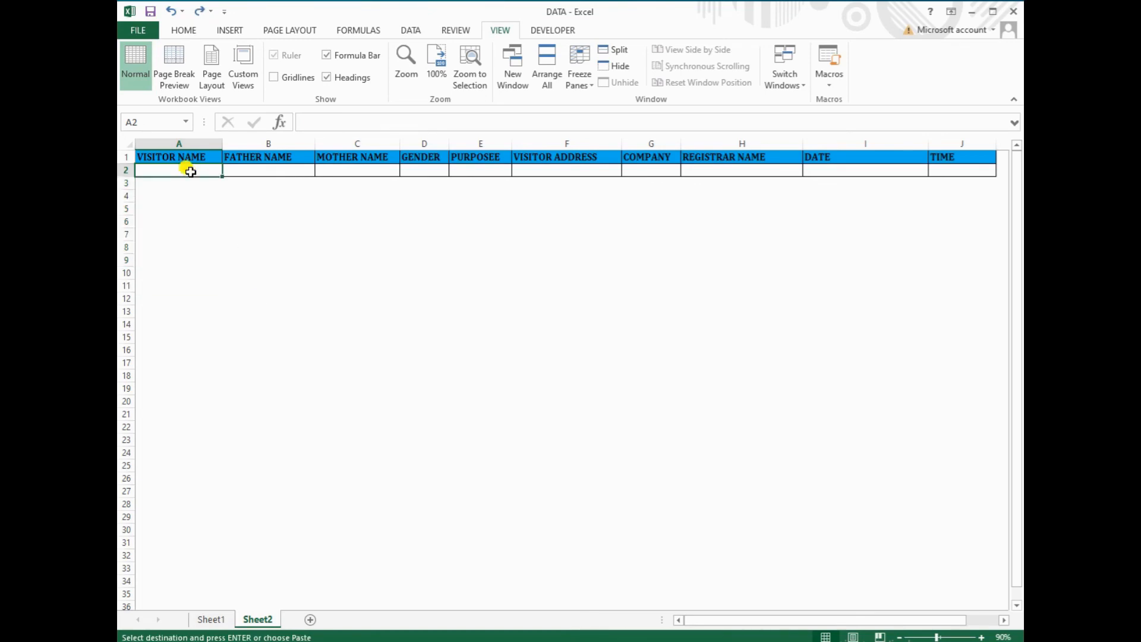
{"action": "key", "text": "ctrl+alt+v"}
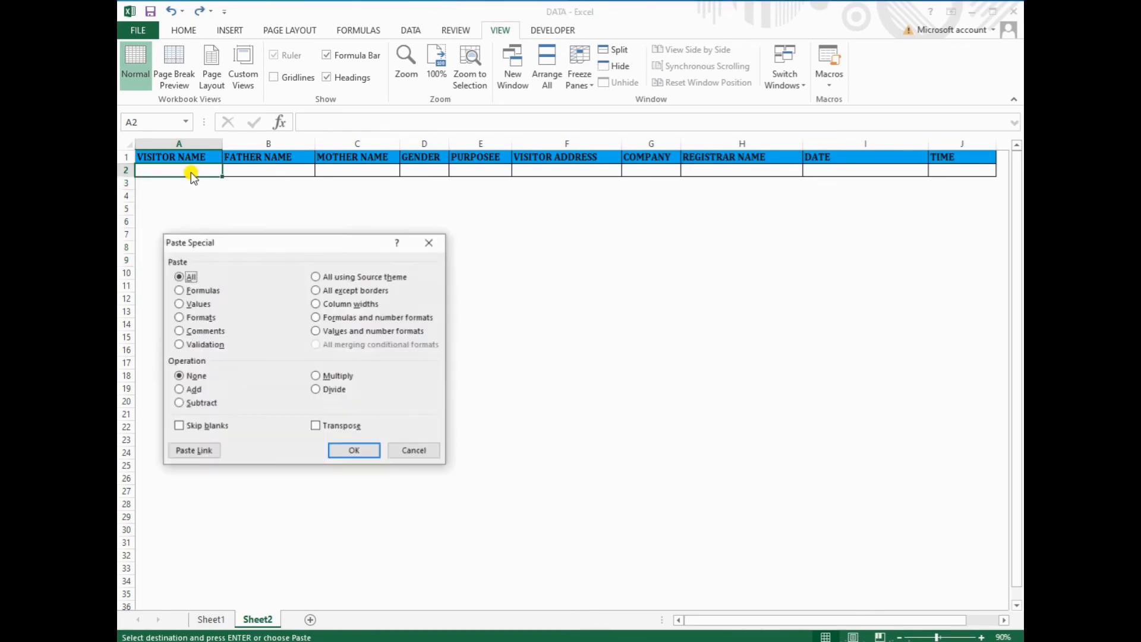
{"action": "left_click", "coordinate": [180, 304]}
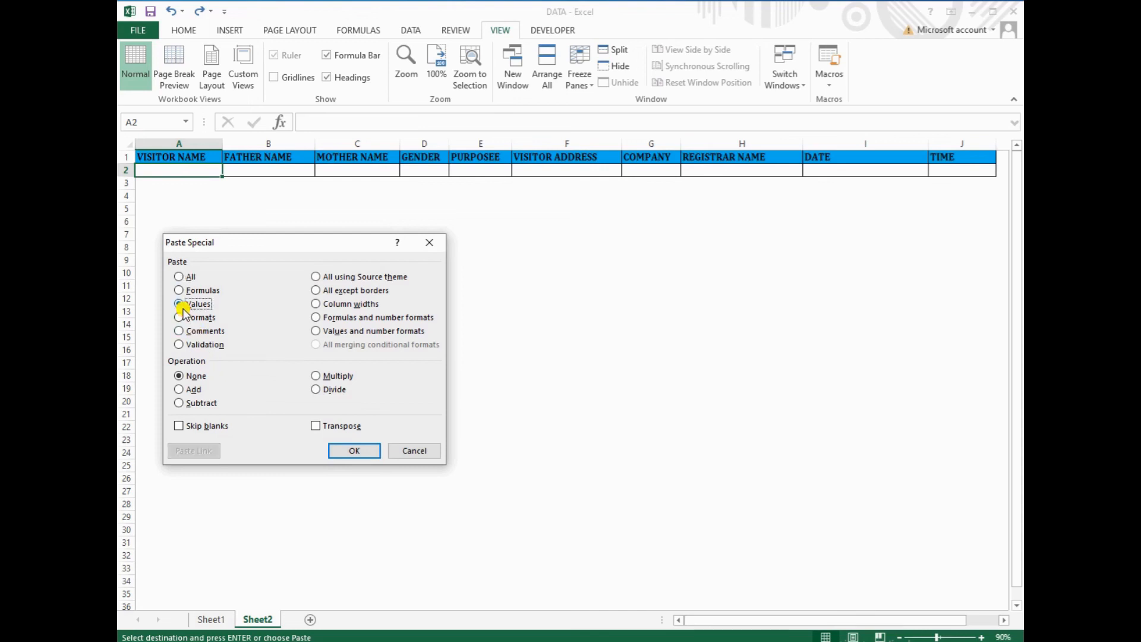
{"action": "left_click", "coordinate": [344, 451]}
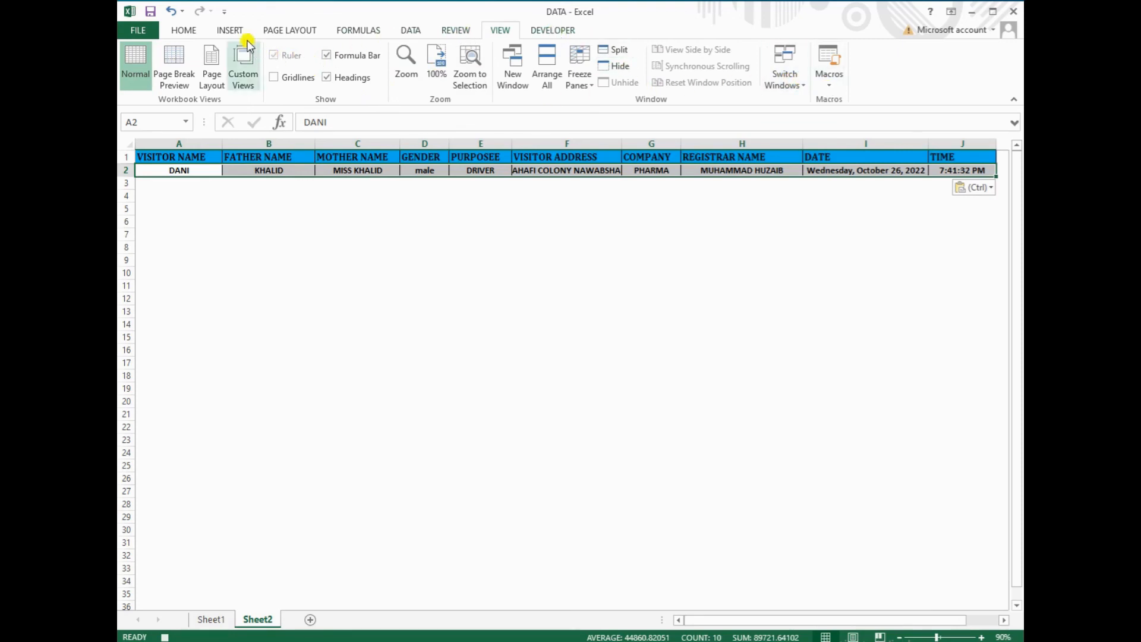
Centre the new Sheet2 record in row 2 horizontally and vertically
{"action": "left_click", "coordinate": [229, 29]}
{"action": "left_click", "coordinate": [184, 30]}
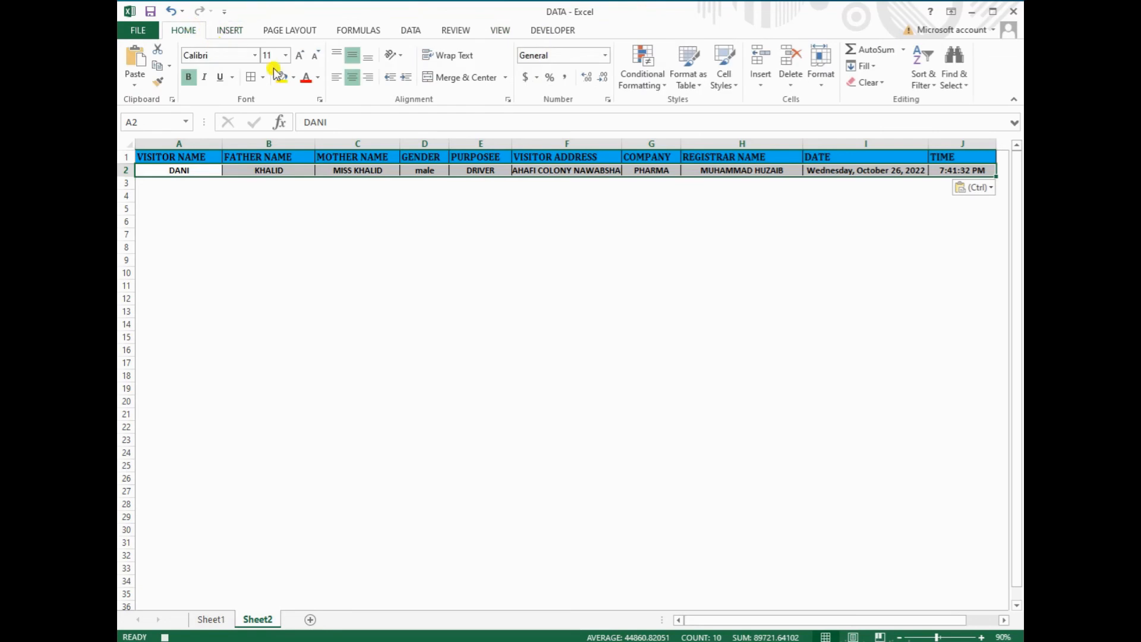
{"action": "left_click", "coordinate": [351, 77]}
{"action": "left_click", "coordinate": [352, 77]}
{"action": "left_click", "coordinate": [352, 54]}
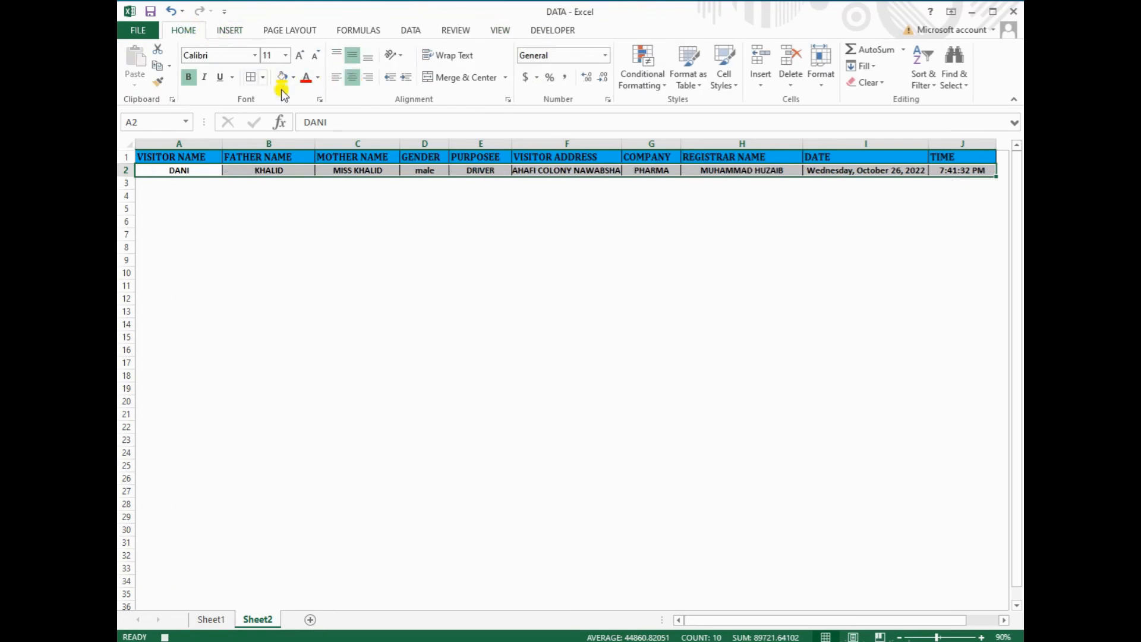
Turn relative references off and return to Sheet1's visitor name entry D6
{"action": "left_click", "coordinate": [554, 32]}
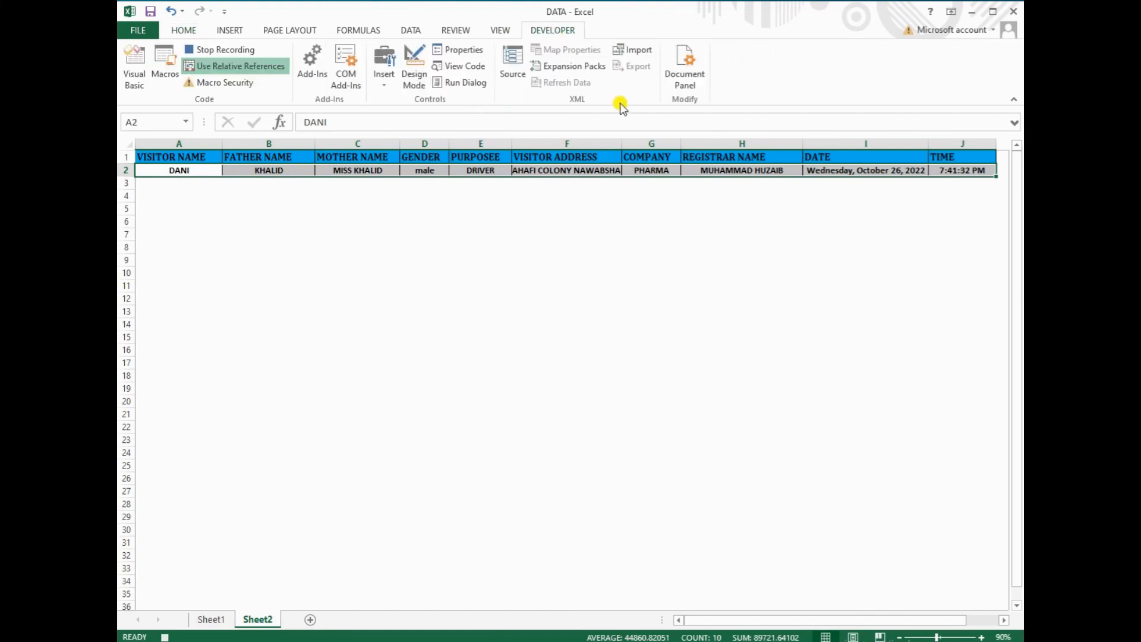
{"action": "left_click", "coordinate": [248, 68]}
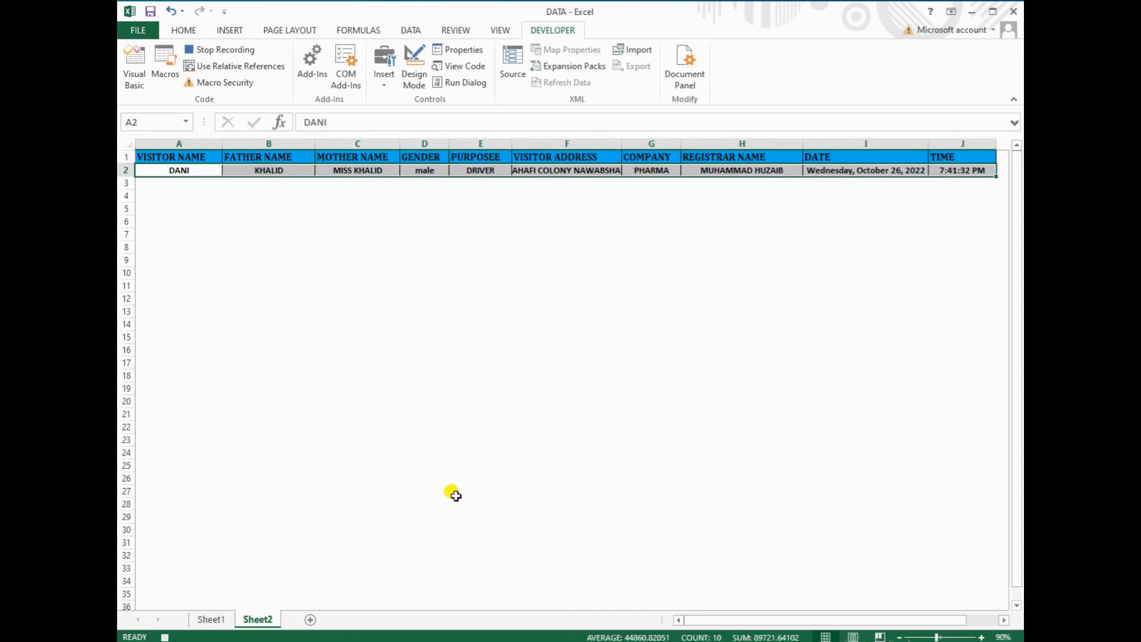
{"action": "left_click", "coordinate": [220, 616]}
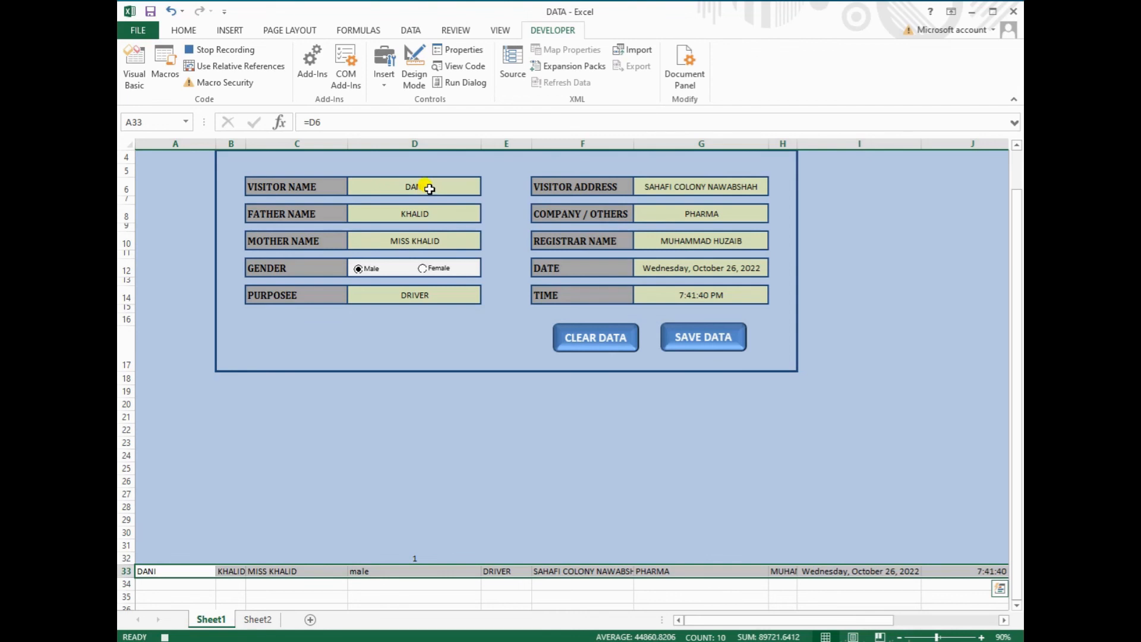
{"action": "left_click", "coordinate": [429, 188]}
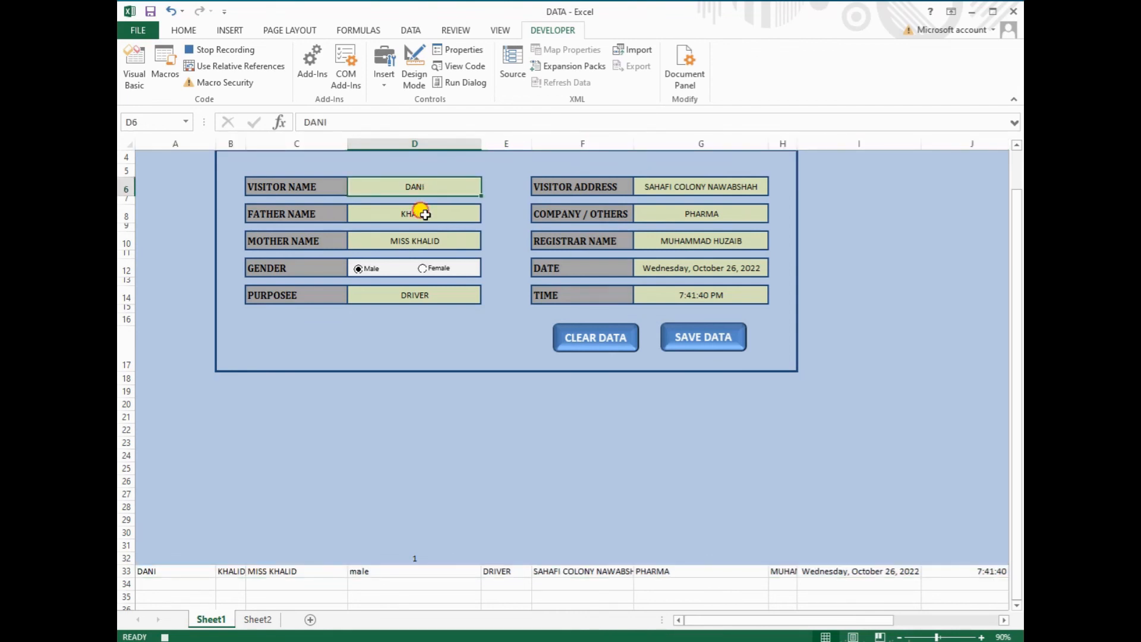
Clear the entries in D6, D8, D10, D14, G6, G8 and G10, then reselect D6
{"action": "left_click", "coordinate": [424, 214], "text": "ctrl"}
{"action": "left_click", "coordinate": [414, 249], "text": "ctrl"}
{"action": "left_click", "coordinate": [414, 295], "text": "ctrl"}
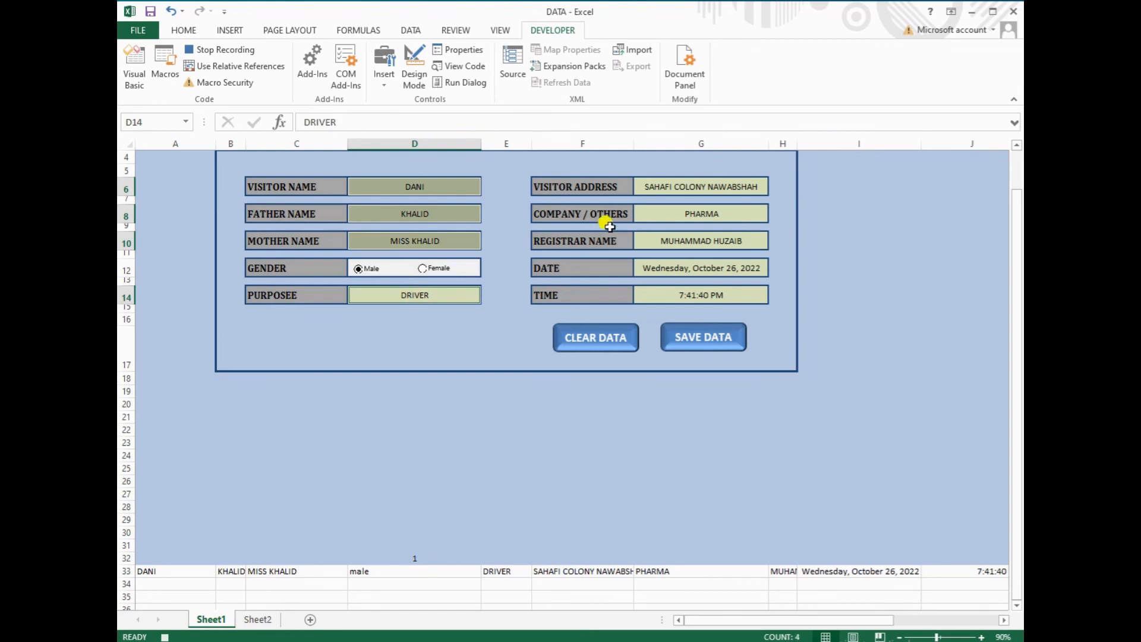
{"action": "left_click", "coordinate": [664, 191], "text": "ctrl"}
{"action": "left_click", "coordinate": [665, 212], "text": "ctrl"}
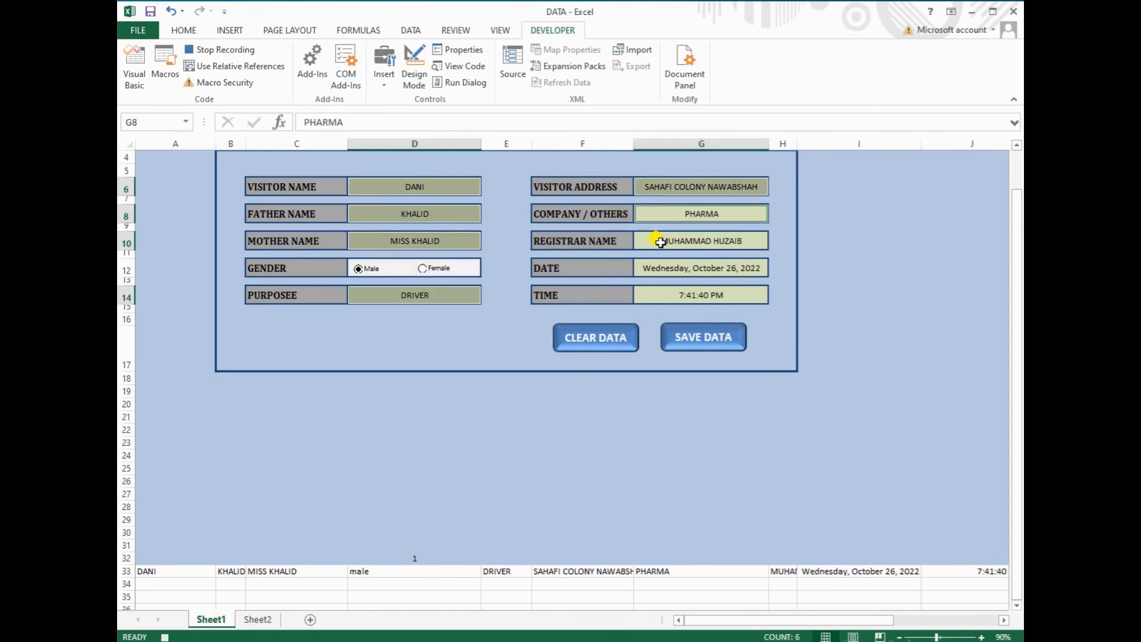
{"action": "left_click", "coordinate": [660, 242], "text": "ctrl"}
{"action": "key", "text": "Delete"}
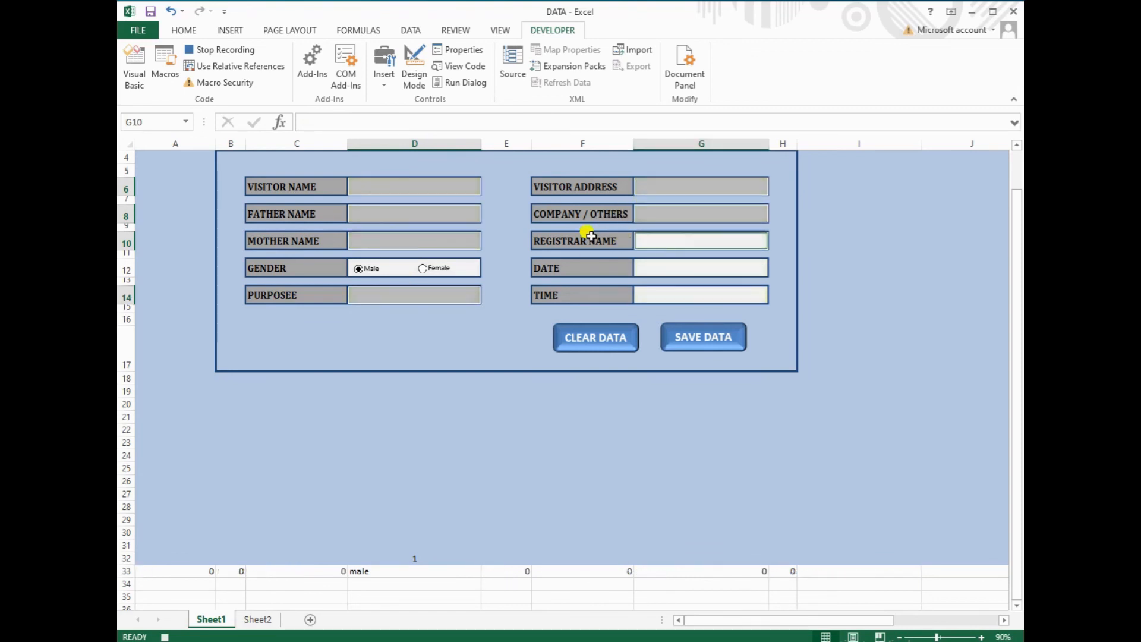
{"action": "left_click", "coordinate": [412, 188]}
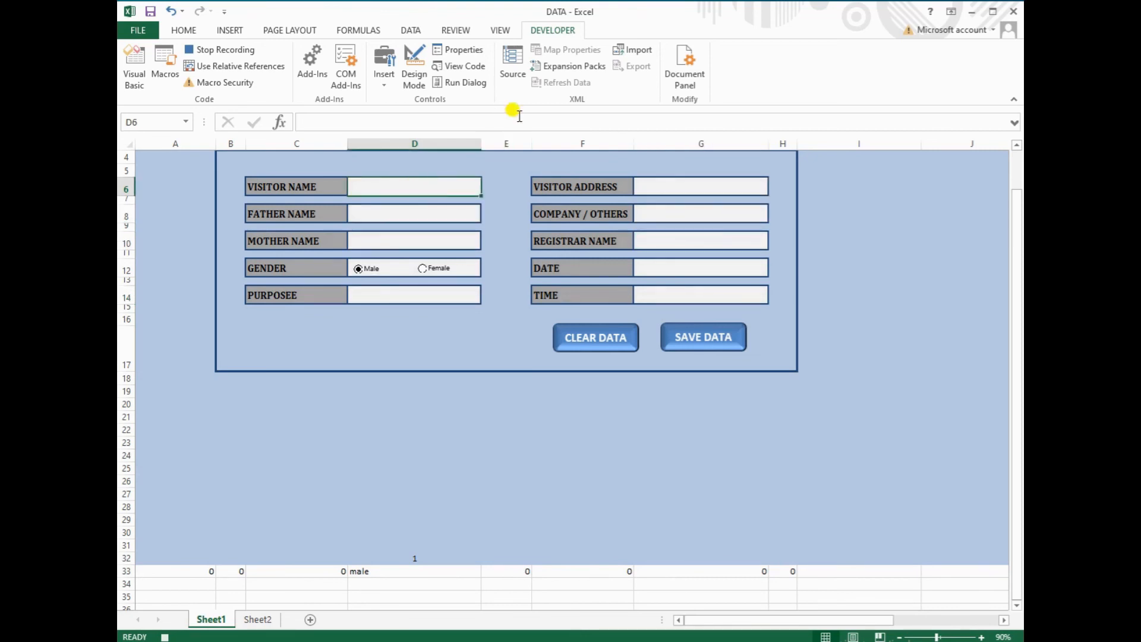
Stop recording the SAVEDATA macro
{"action": "left_click", "coordinate": [498, 30]}
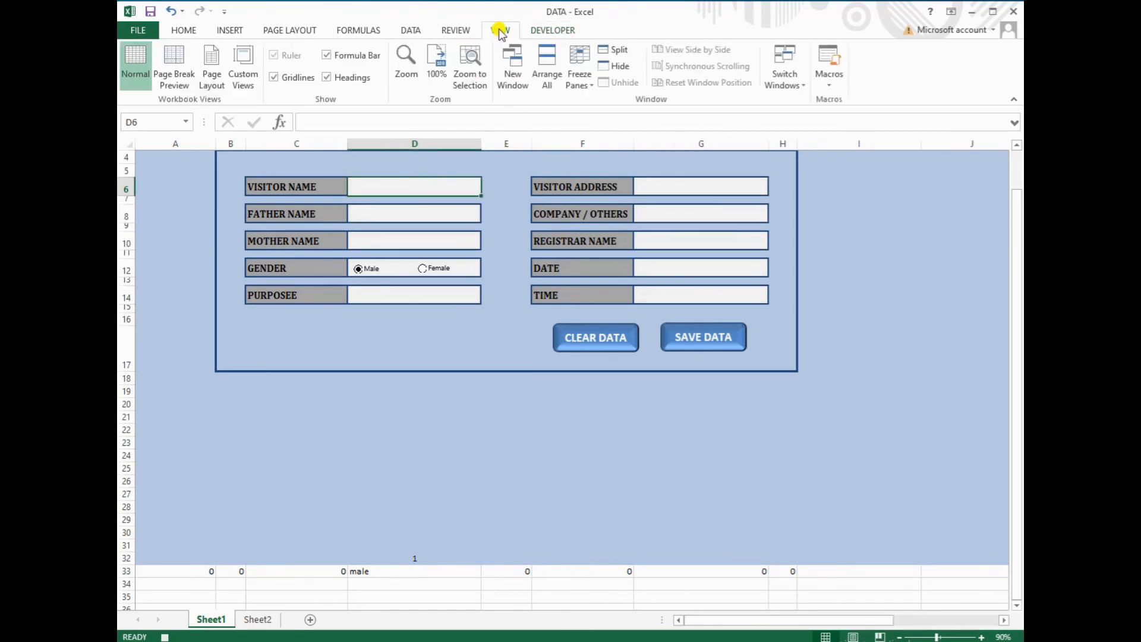
{"action": "left_click", "coordinate": [829, 83]}
{"action": "left_click", "coordinate": [840, 114]}
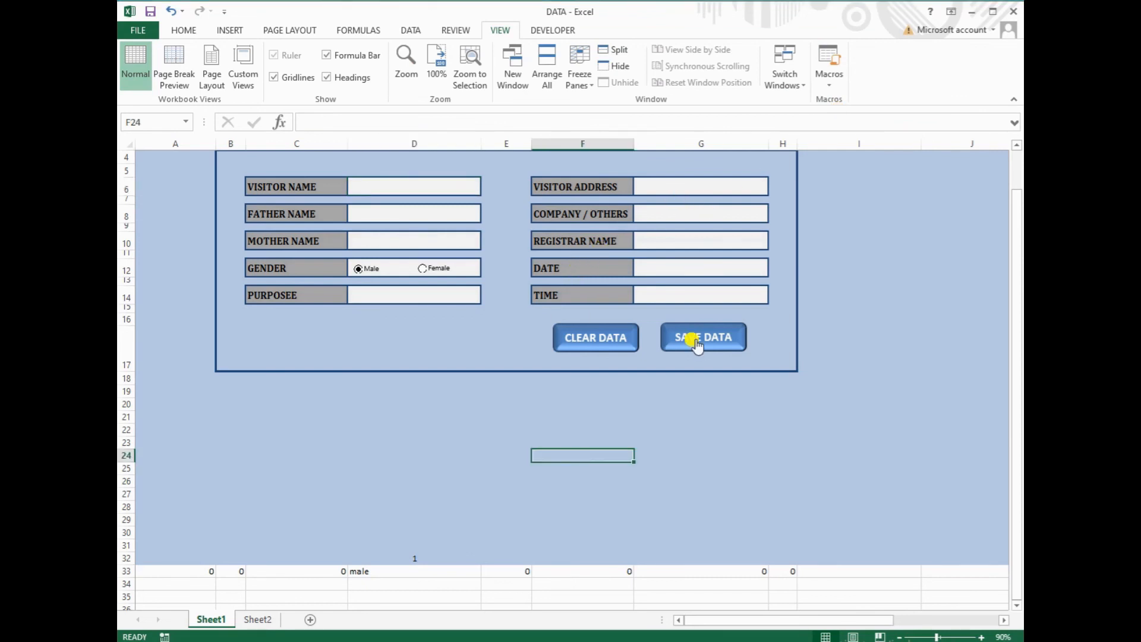
Assign the SAVEDATA macro to the SAVE DATA shape and open its VBA code
{"action": "right_click", "coordinate": [696, 343]}
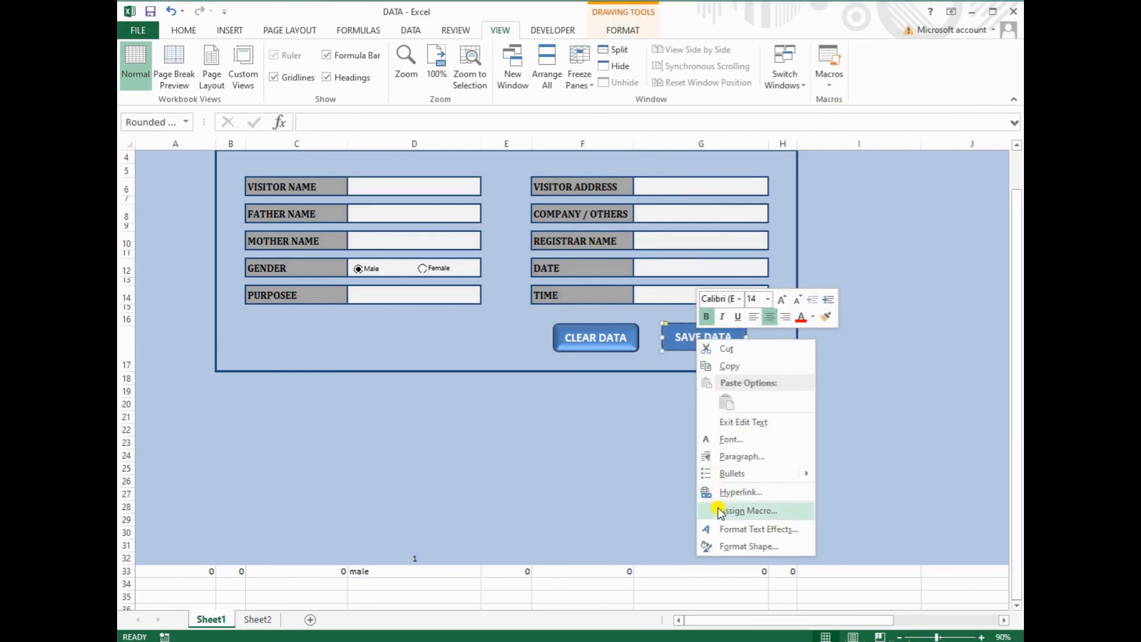
{"action": "left_click", "coordinate": [754, 512]}
{"action": "left_click", "coordinate": [661, 432]}
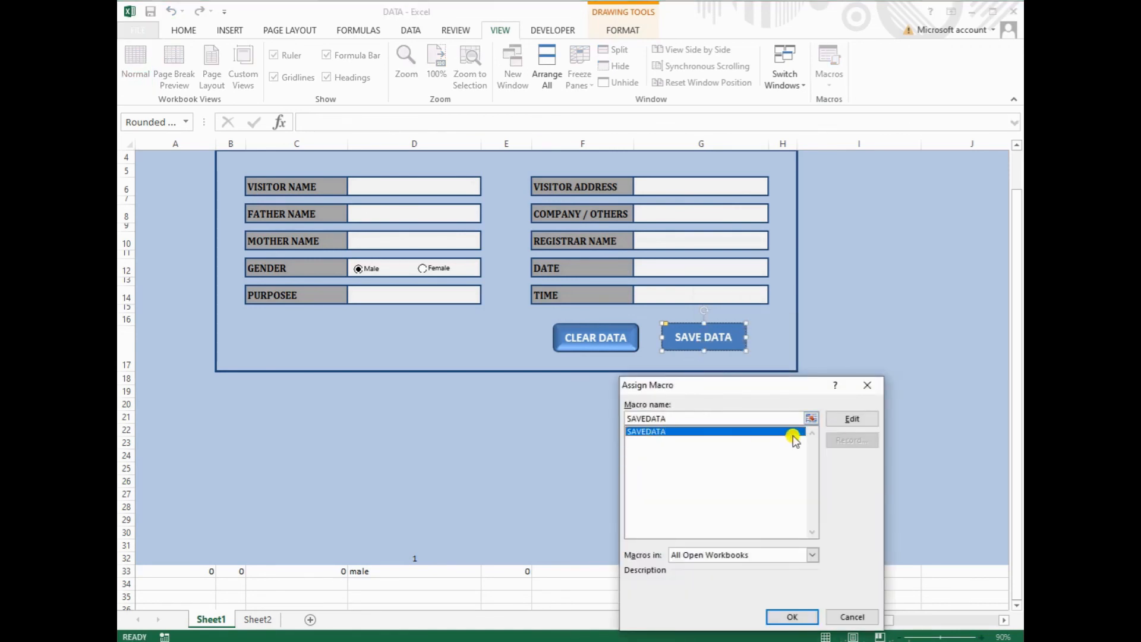
{"action": "left_click", "coordinate": [852, 419]}
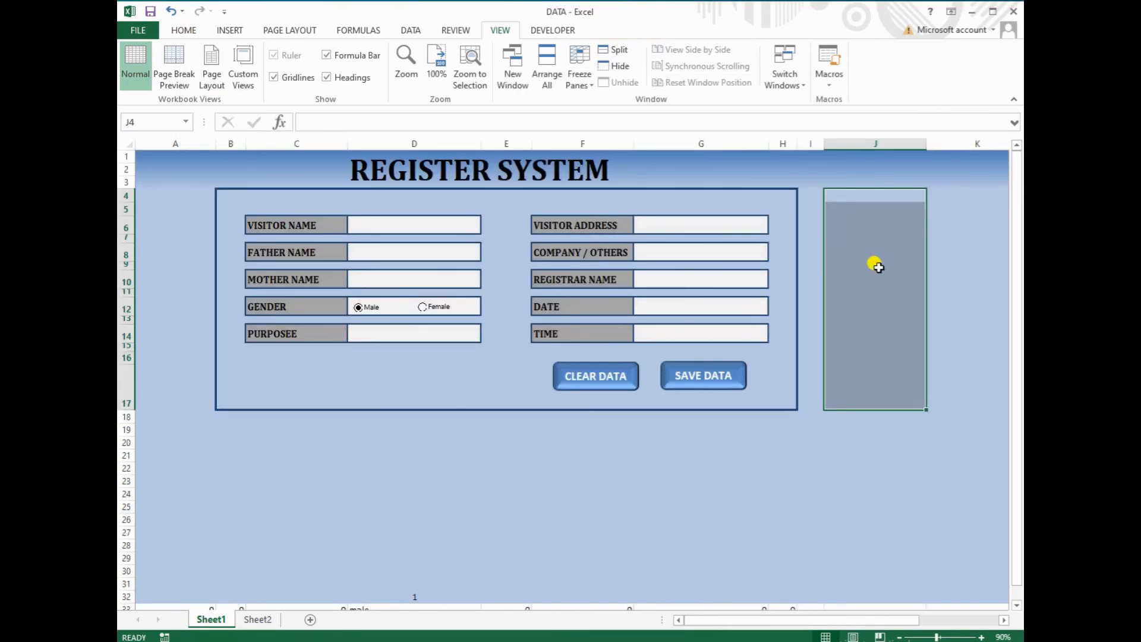
Select J4:J17 and give it an outside border
{"action": "left_click", "coordinate": [876, 265]}
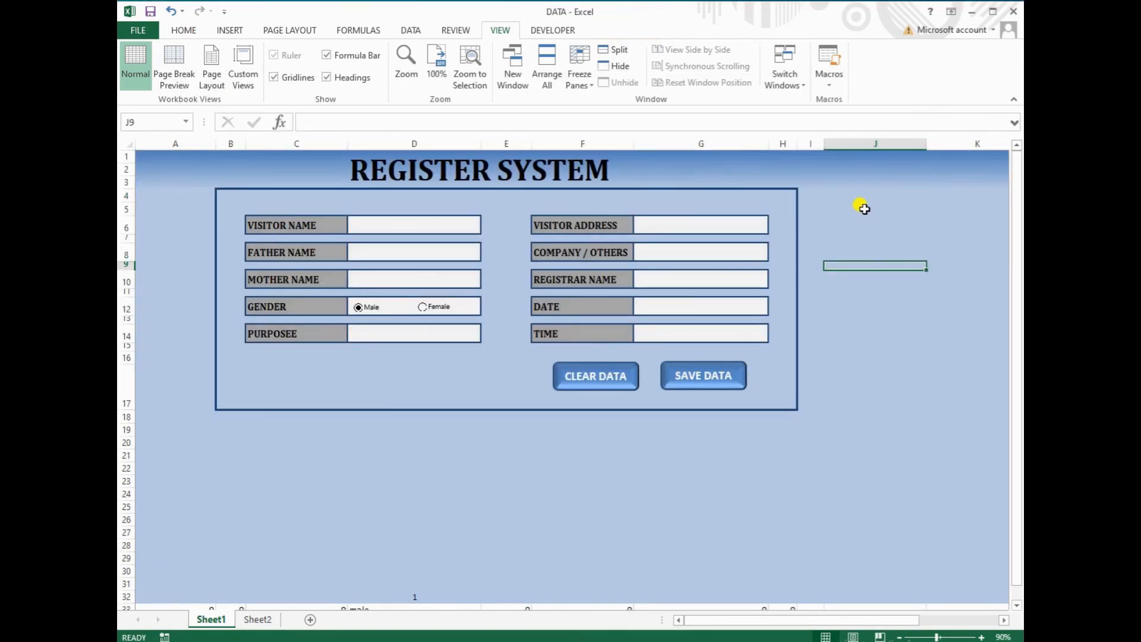
{"action": "left_click_drag", "start_coordinate": [863, 194], "coordinate": [866, 397]}
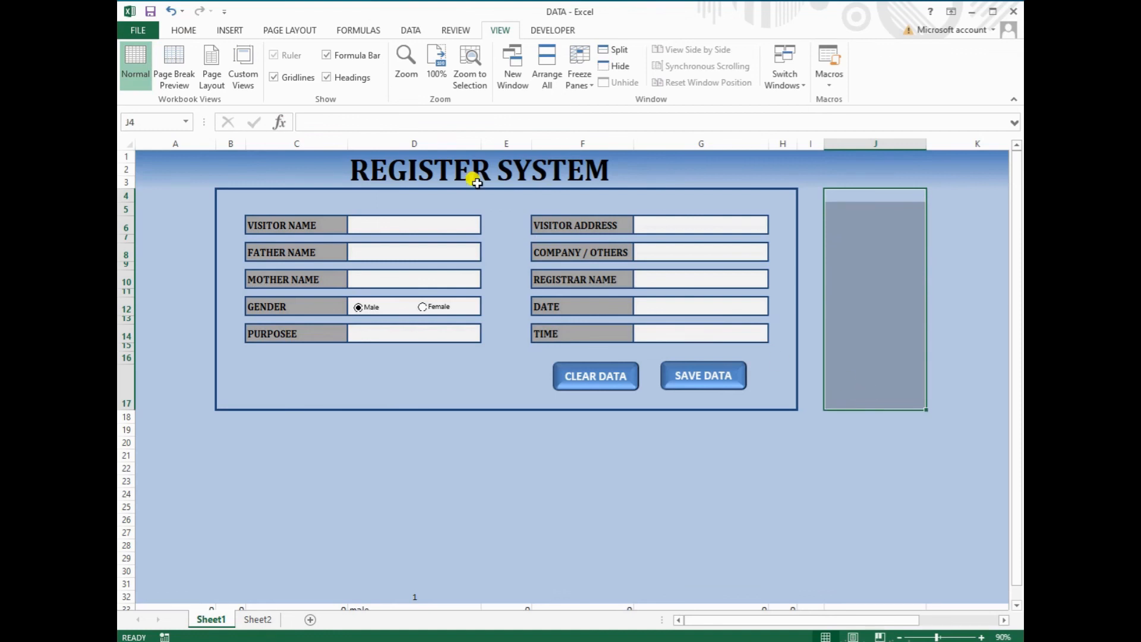
{"action": "left_click", "coordinate": [185, 31]}
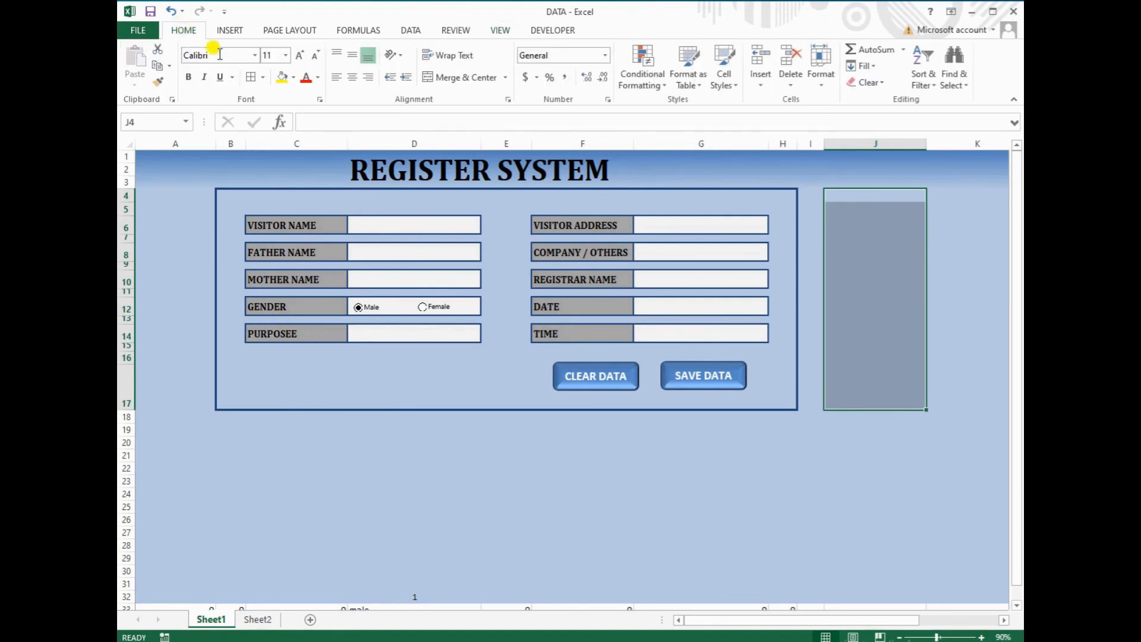
{"action": "left_click", "coordinate": [263, 77]}
{"action": "left_click", "coordinate": [258, 213]}
Fill J4:J17 with a horizontal gradient whose first colour is light orange
{"action": "left_click", "coordinate": [294, 78]}
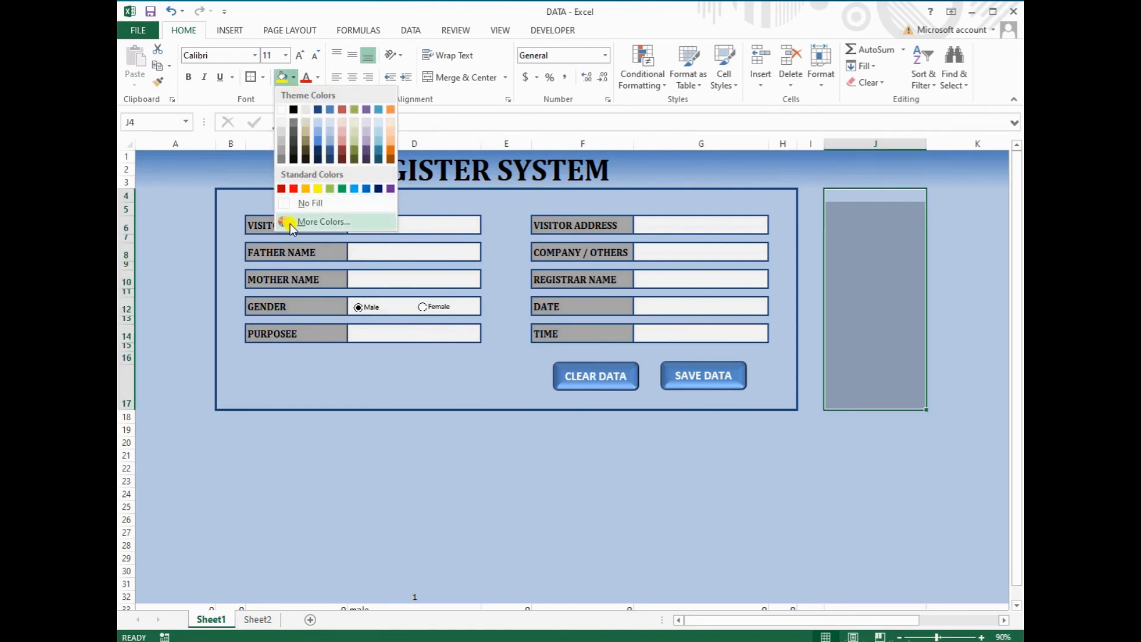
{"action": "left_click", "coordinate": [303, 12]}
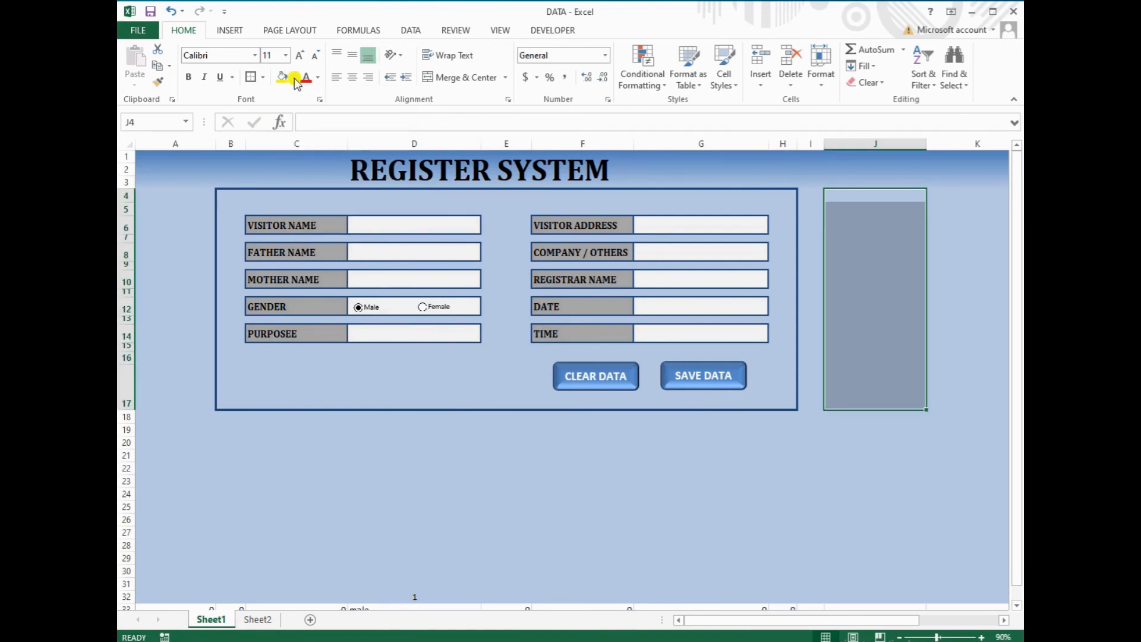
{"action": "left_click", "coordinate": [319, 100]}
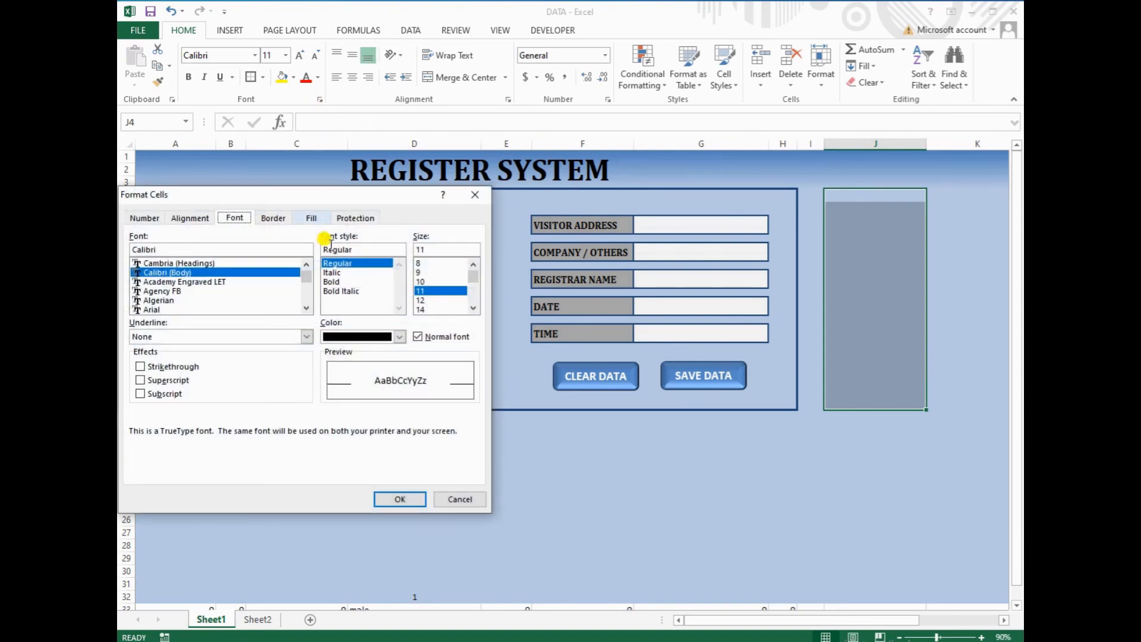
{"action": "left_click", "coordinate": [316, 218]}
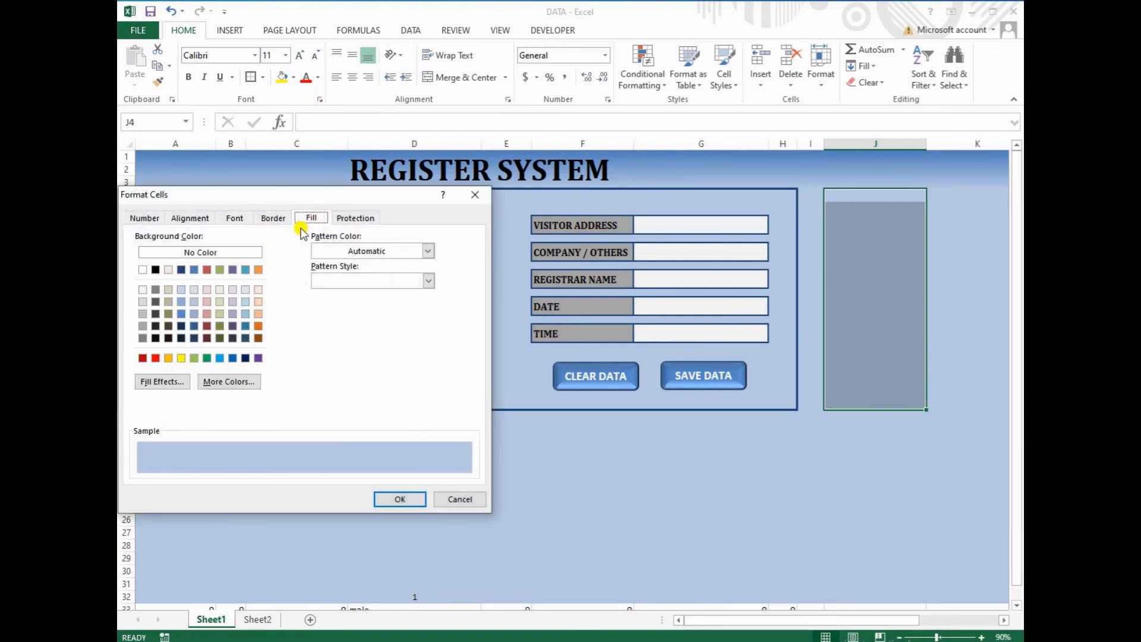
{"action": "left_click", "coordinate": [162, 382]}
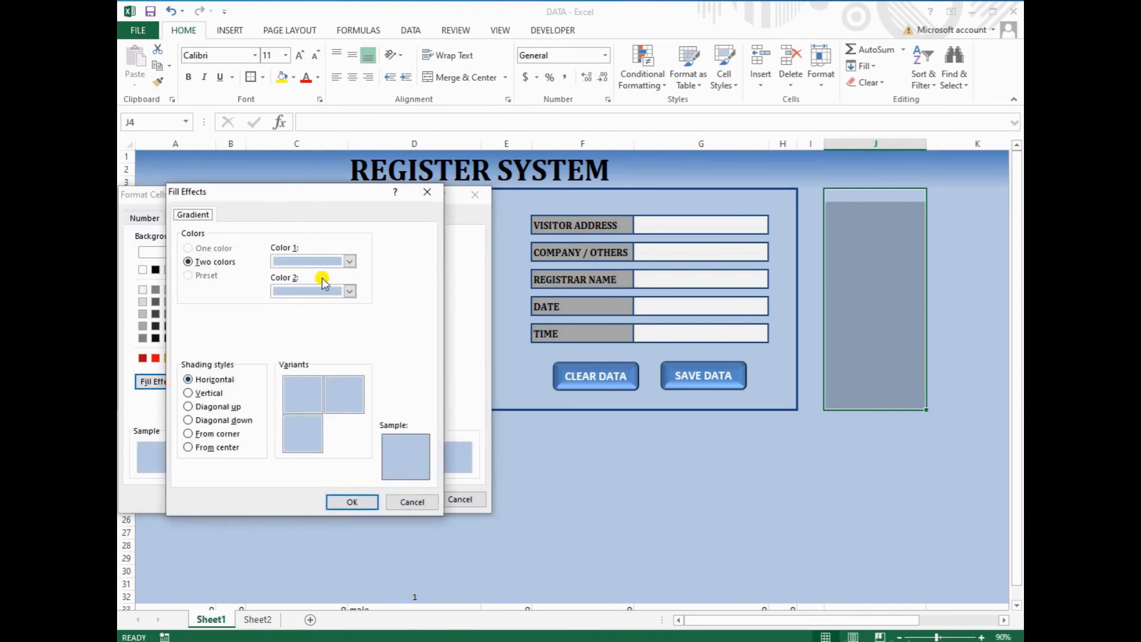
{"action": "left_click", "coordinate": [349, 261]}
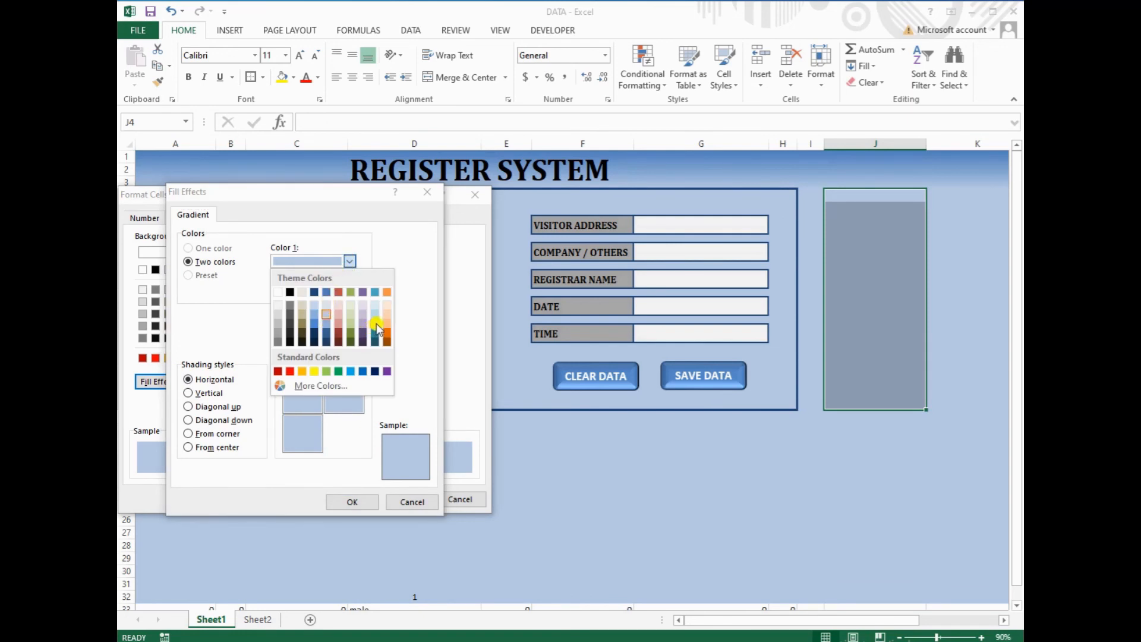
{"action": "left_click", "coordinate": [387, 325]}
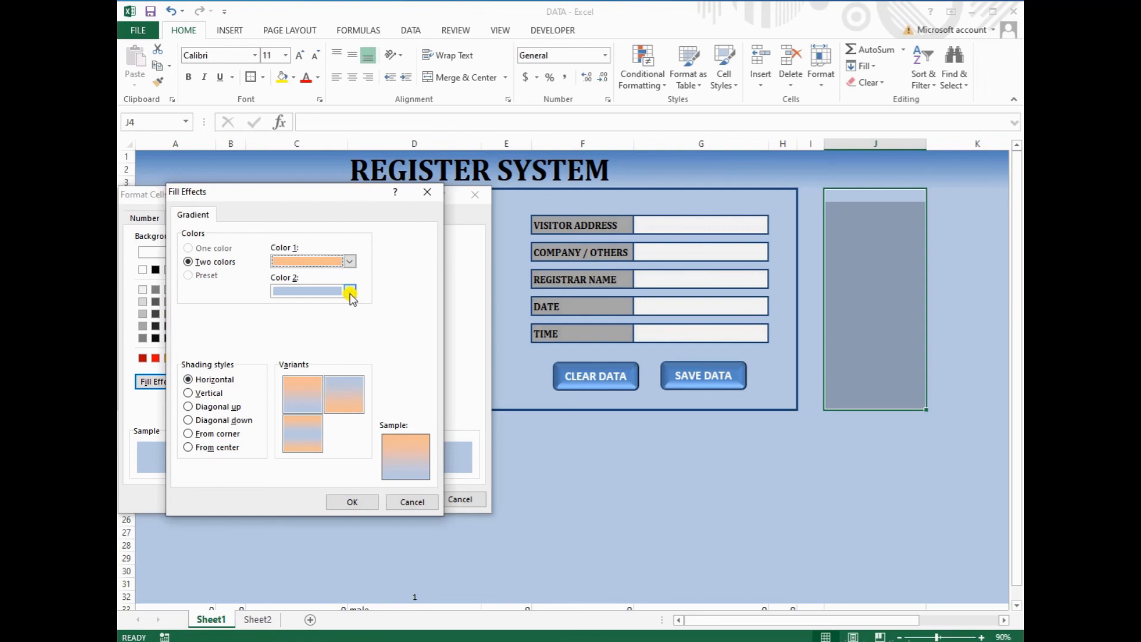
{"action": "left_click", "coordinate": [309, 399]}
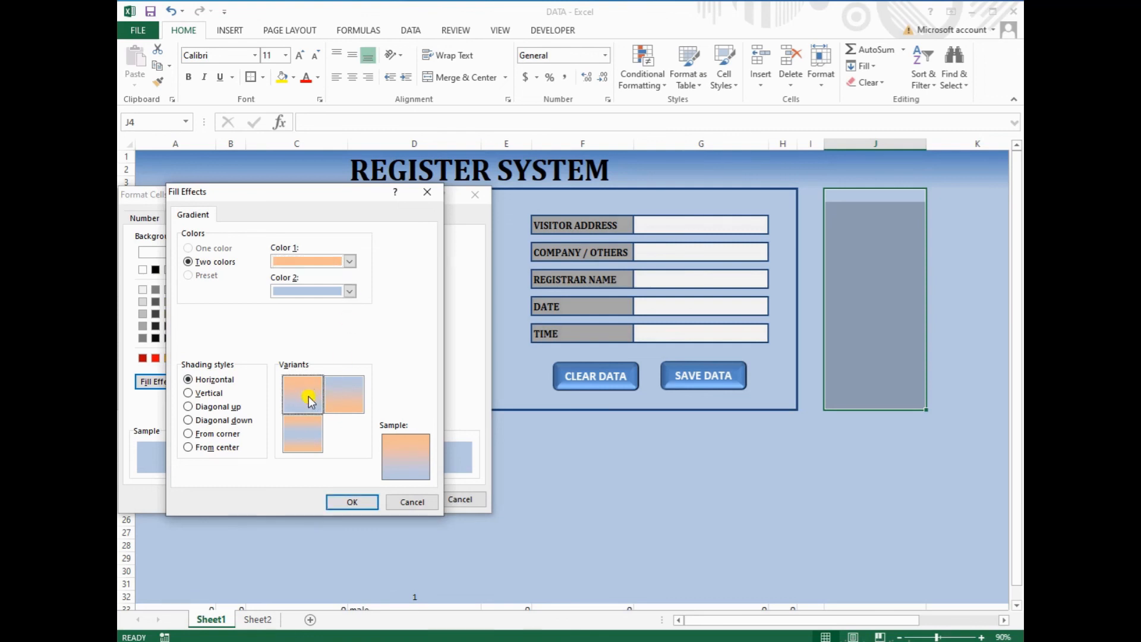
{"action": "left_click", "coordinate": [350, 501]}
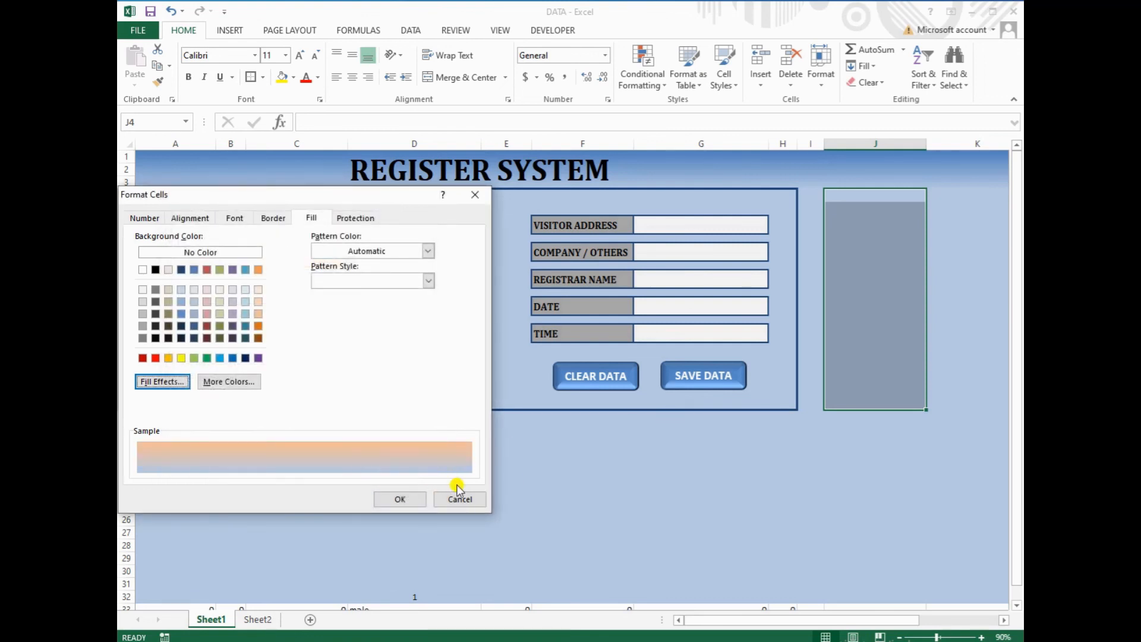
{"action": "left_click", "coordinate": [400, 499]}
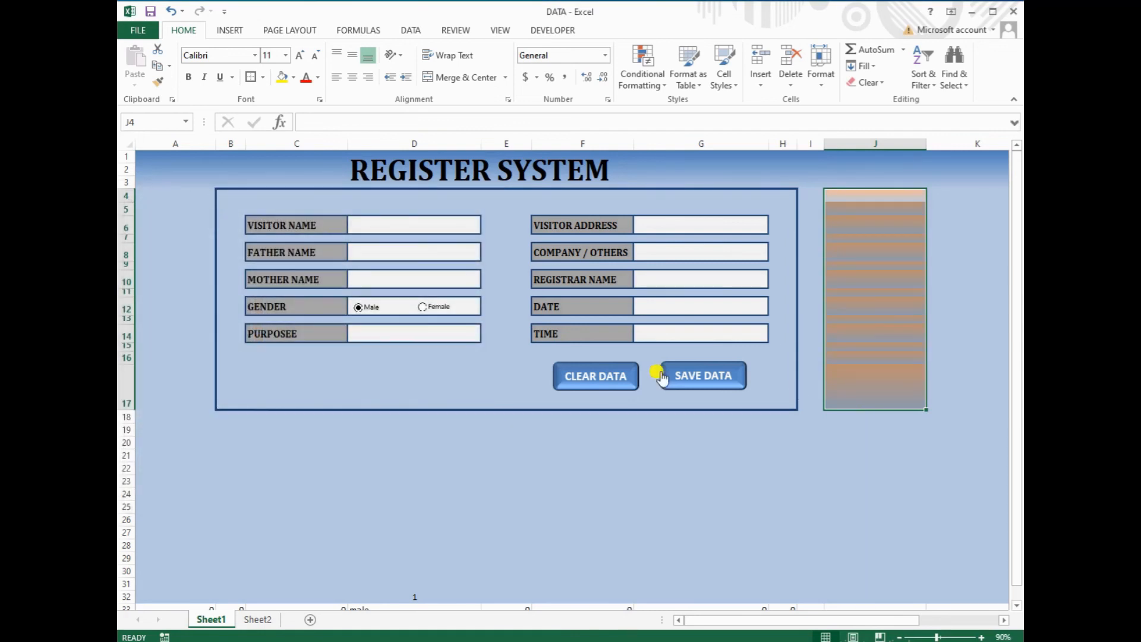
Set the gradient's second colour to orange with a horizontal variant
{"action": "left_click", "coordinate": [320, 99]}
{"action": "left_click", "coordinate": [311, 218]}
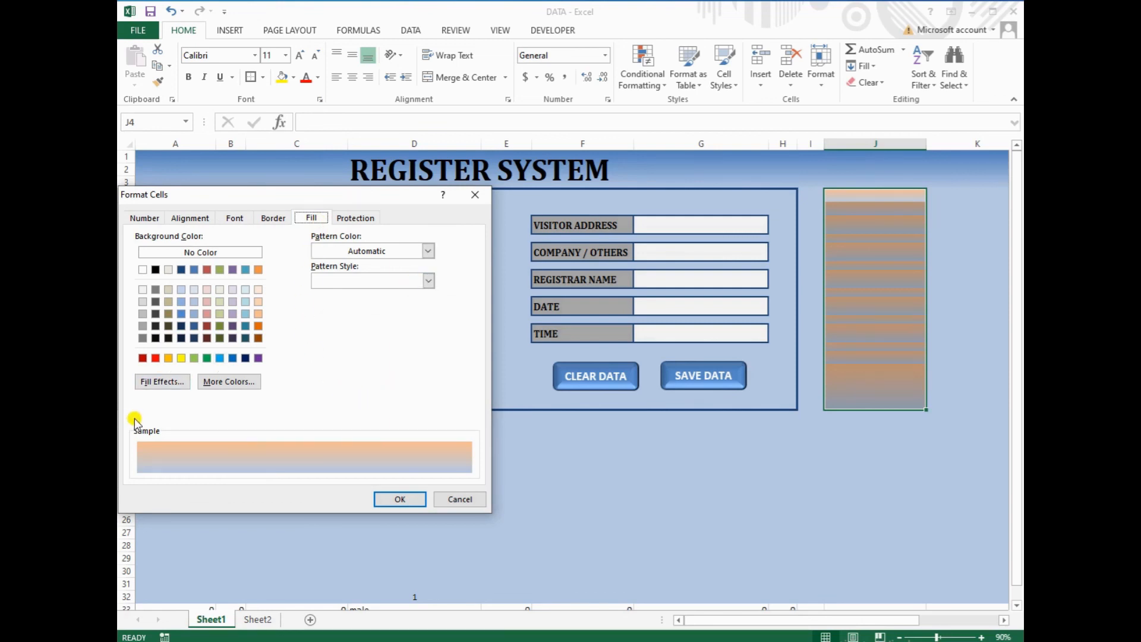
{"action": "left_click", "coordinate": [161, 382]}
{"action": "left_click", "coordinate": [350, 291]}
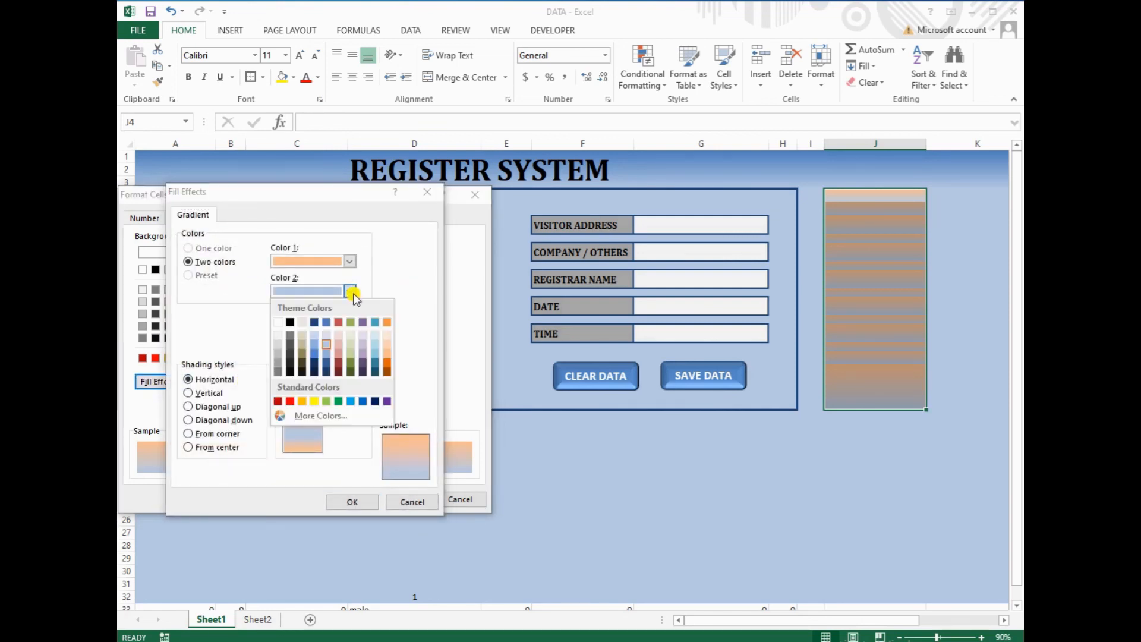
{"action": "left_click", "coordinate": [387, 365]}
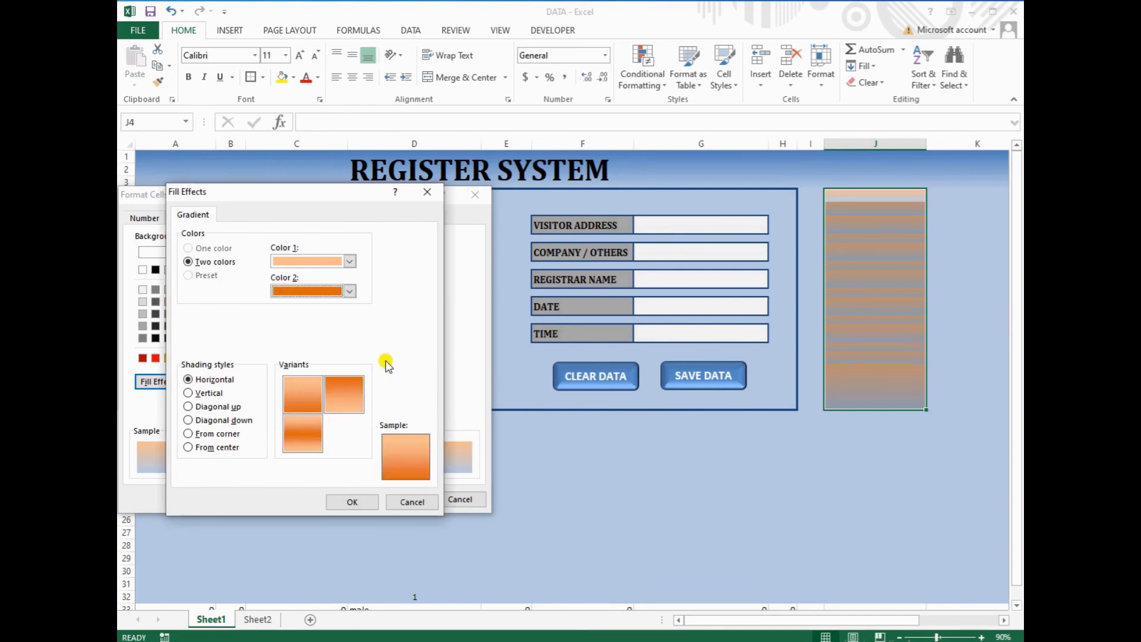
{"action": "left_click", "coordinate": [340, 387]}
{"action": "left_click", "coordinate": [356, 501]}
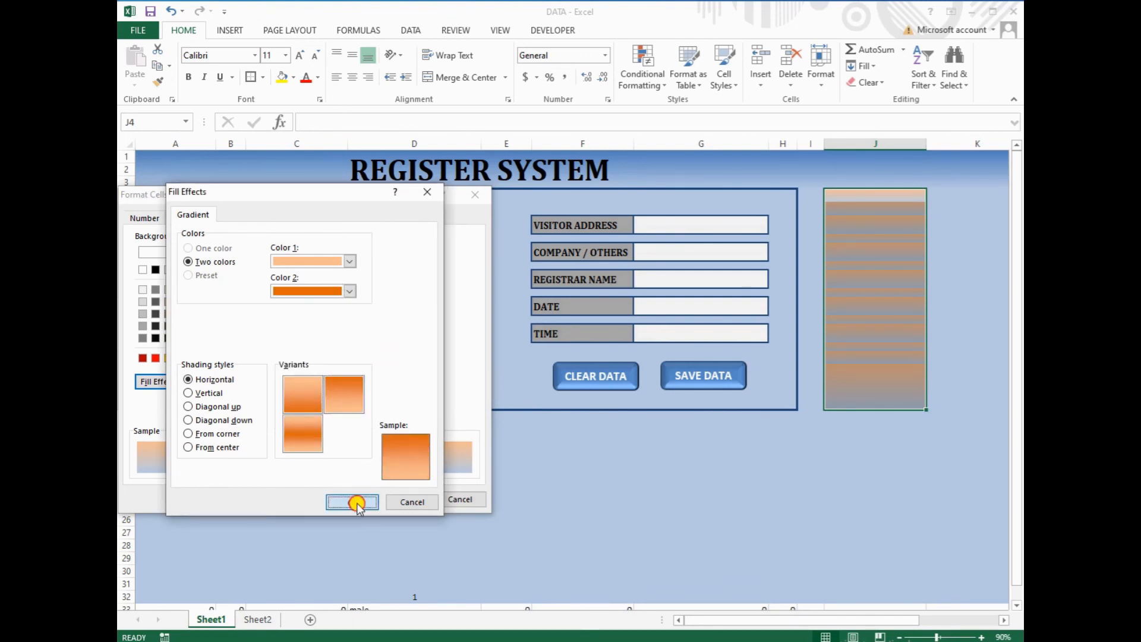
{"action": "left_click", "coordinate": [406, 498]}
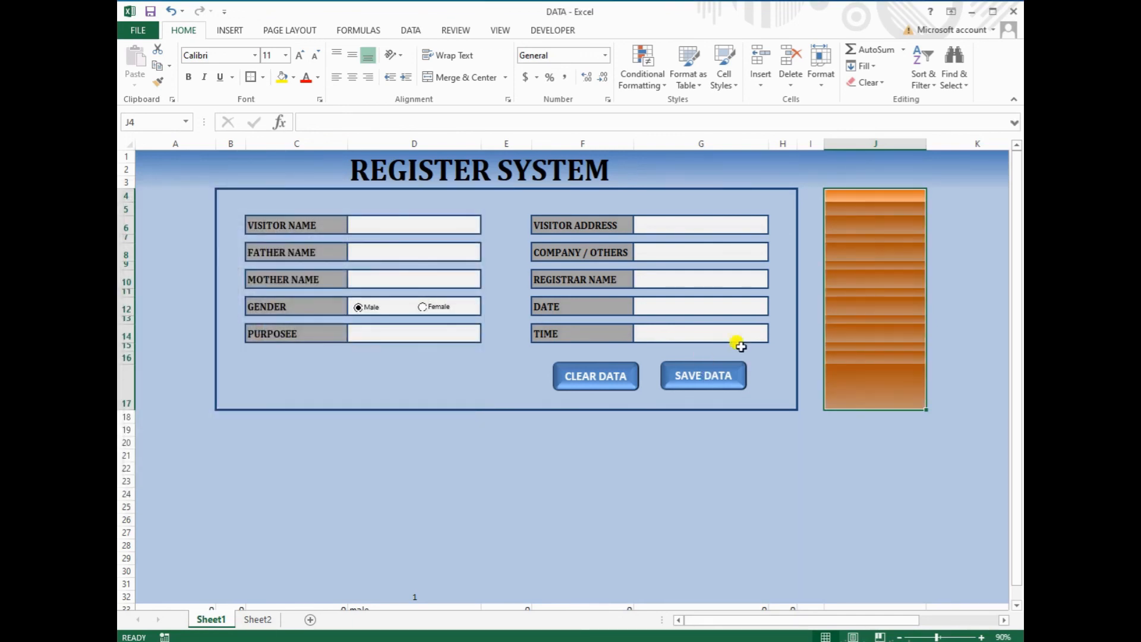
{"action": "left_click", "coordinate": [889, 240]}
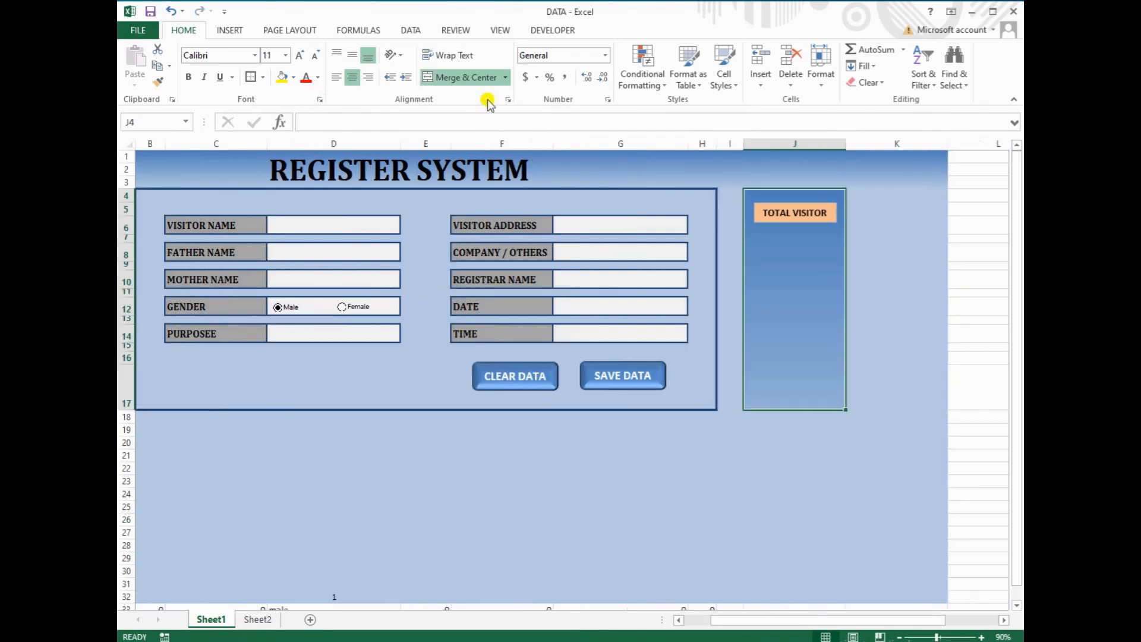
Unmerge J4:J17, then merge J4:J7 and J9:J17 separately, leaving J8 on its own
{"action": "left_click", "coordinate": [483, 78]}
{"action": "left_click", "coordinate": [755, 278]}
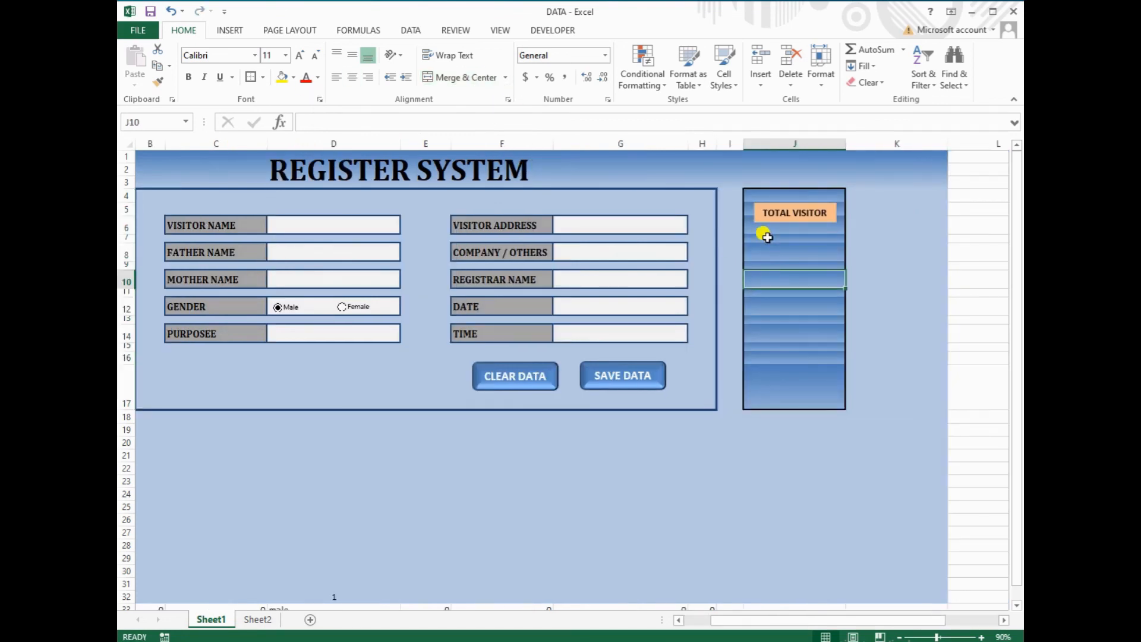
{"action": "left_click_drag", "start_coordinate": [748, 195], "coordinate": [748, 236]}
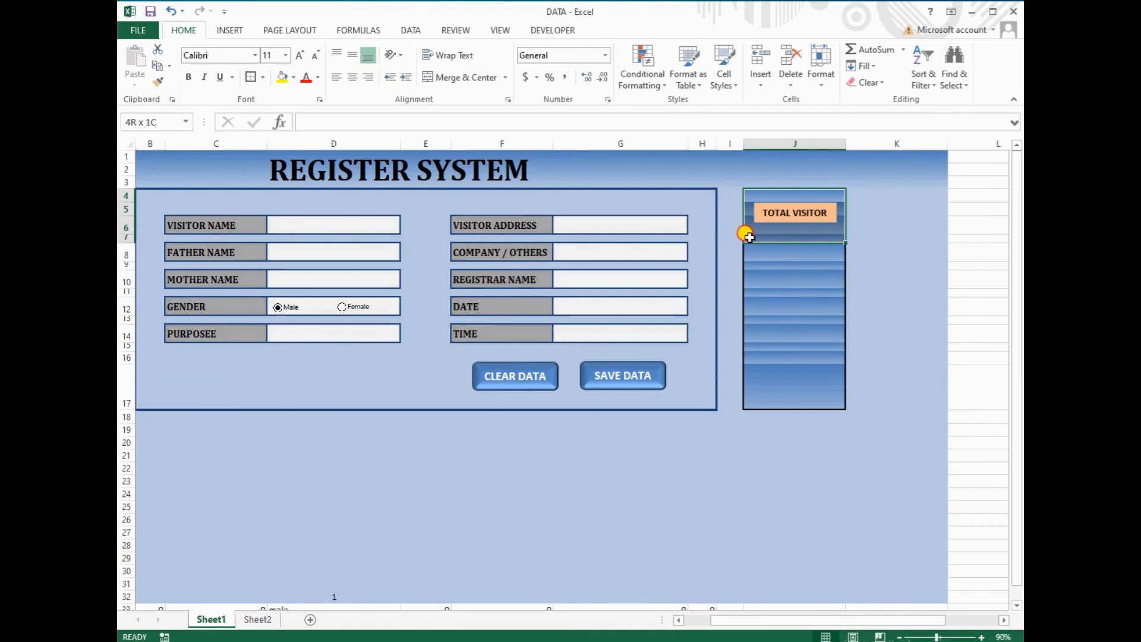
{"action": "left_click", "coordinate": [460, 78]}
{"action": "left_click", "coordinate": [764, 275]}
{"action": "left_click_drag", "start_coordinate": [761, 266], "coordinate": [758, 384]}
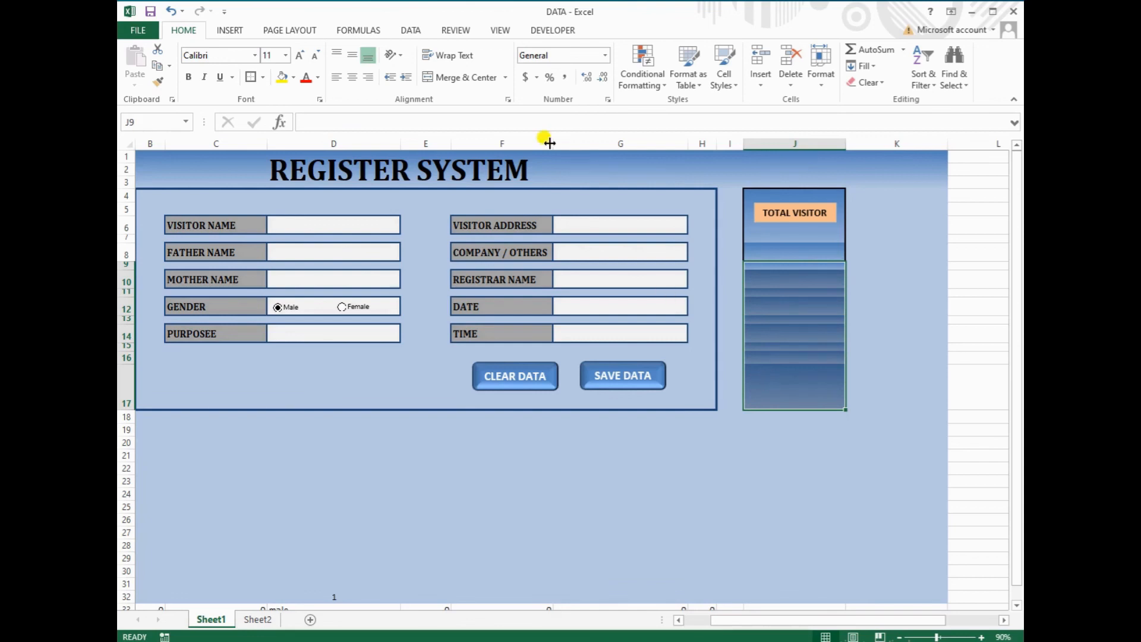
{"action": "left_click", "coordinate": [461, 78]}
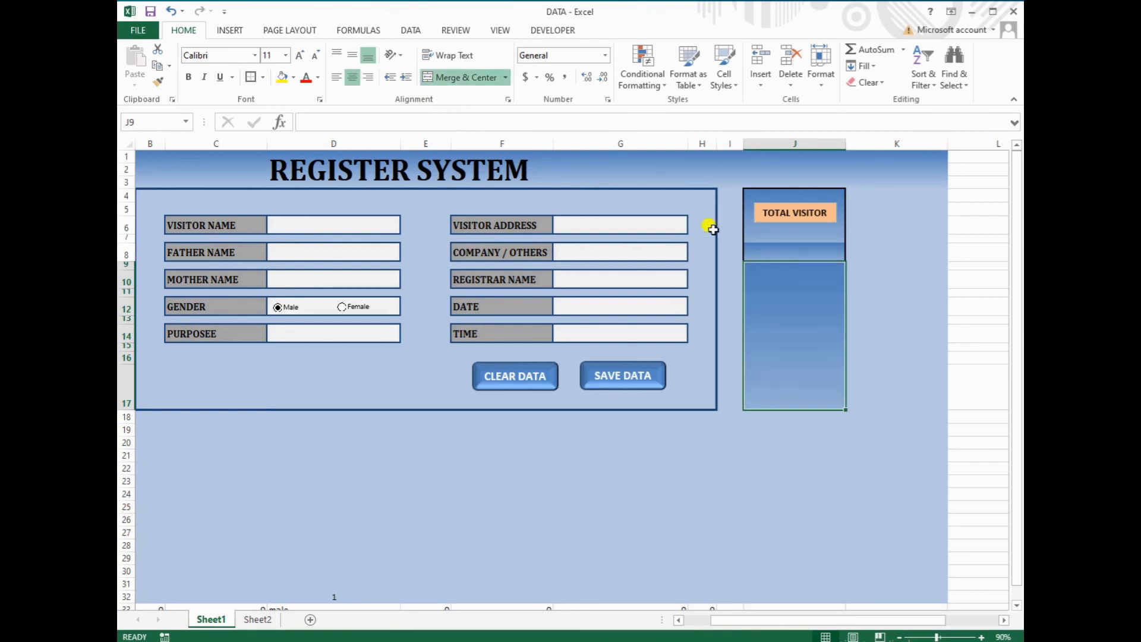
{"action": "left_click", "coordinate": [772, 253]}
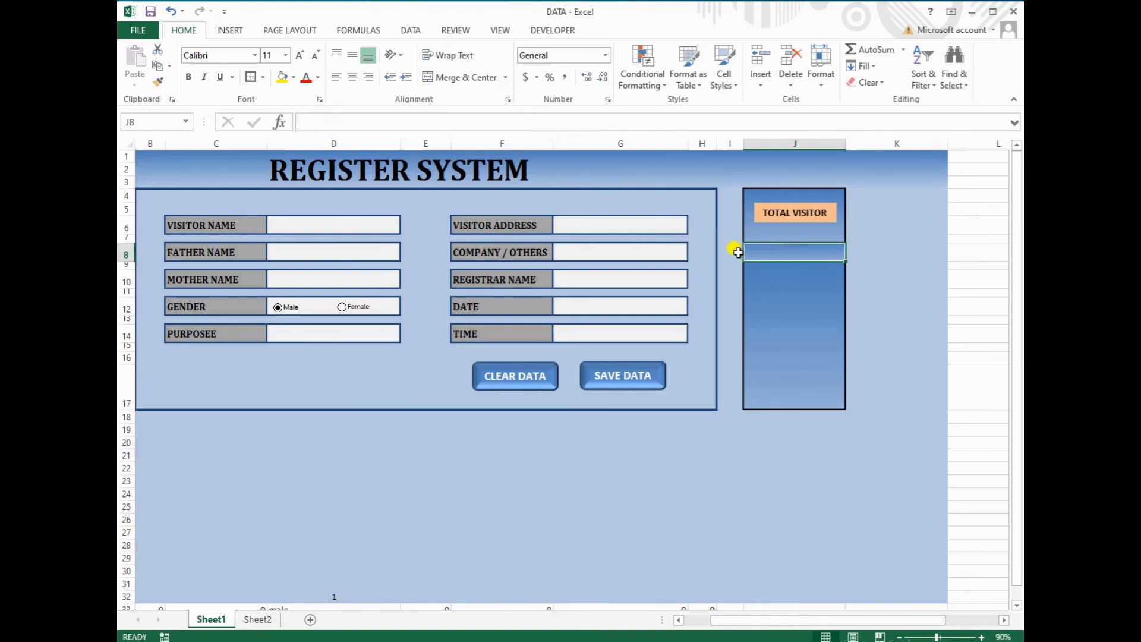
Enter =COUNTA(Sheet2!A:A)-1 in J8 to count logged visitors
{"action": "left_click", "coordinate": [377, 121]}
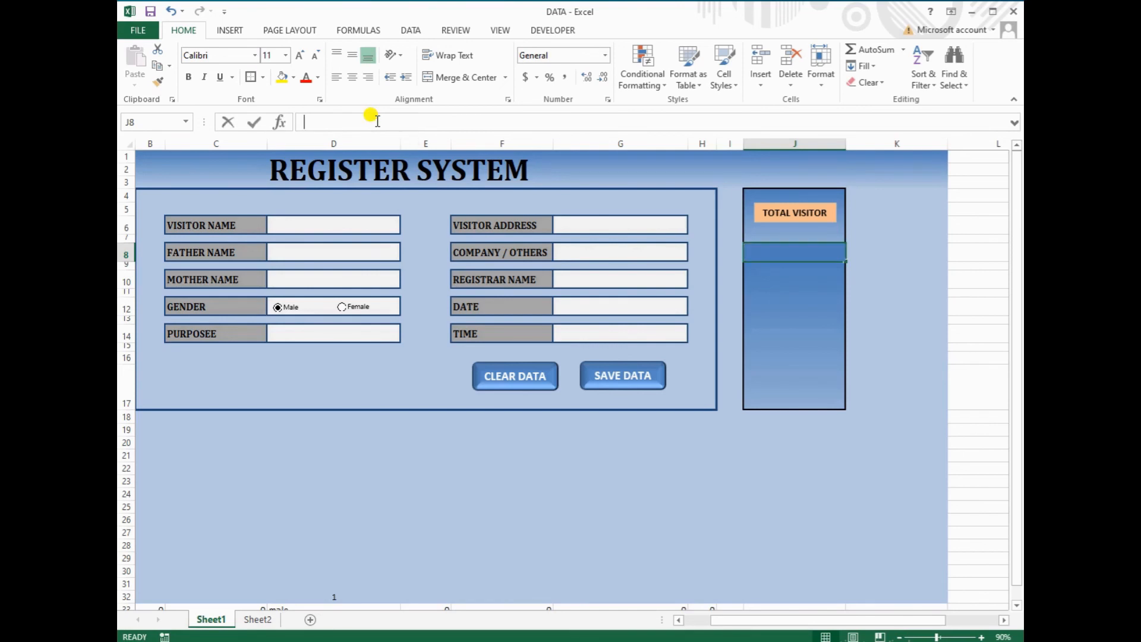
{"action": "type", "text": "="}
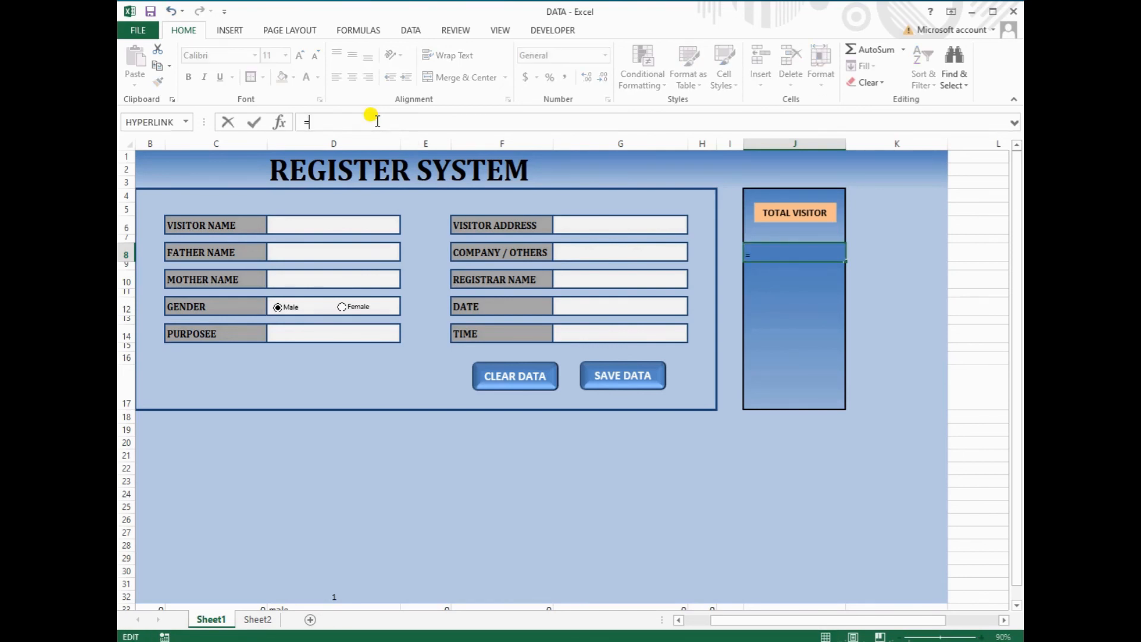
{"action": "type", "text": "C"}
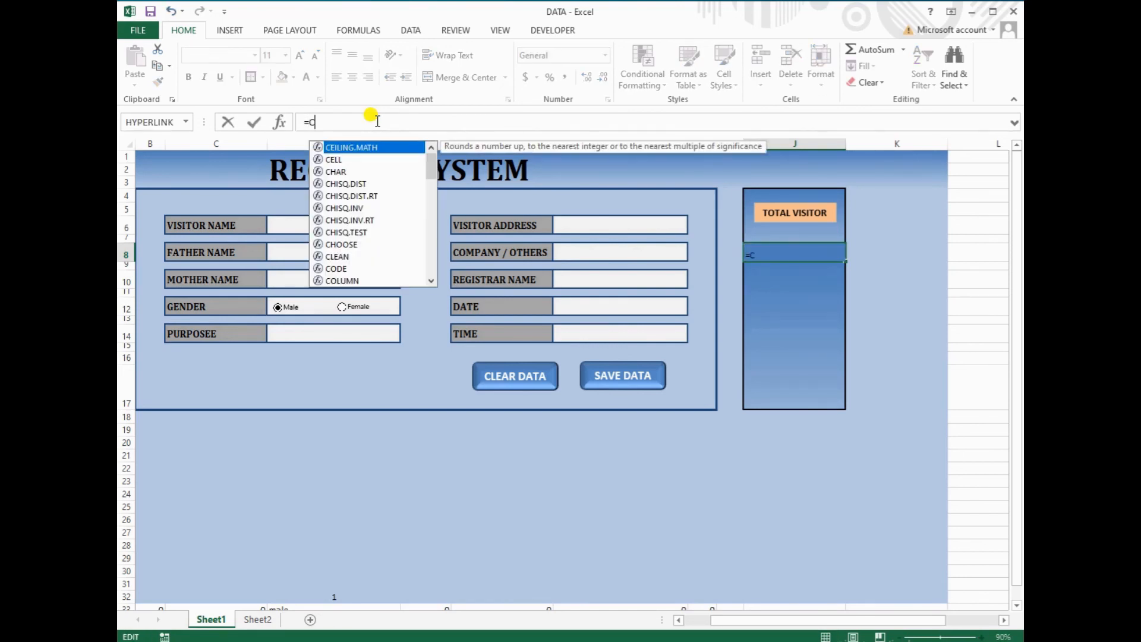
{"action": "type", "text": "O"}
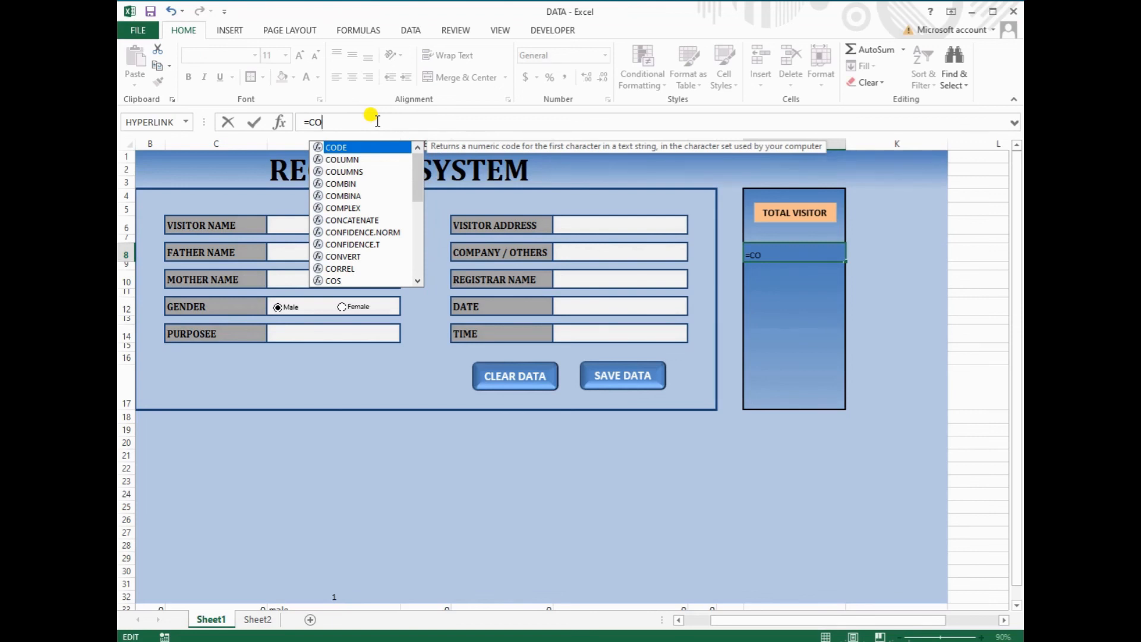
{"action": "type", "text": "U"}
{"action": "key", "text": "Down"}
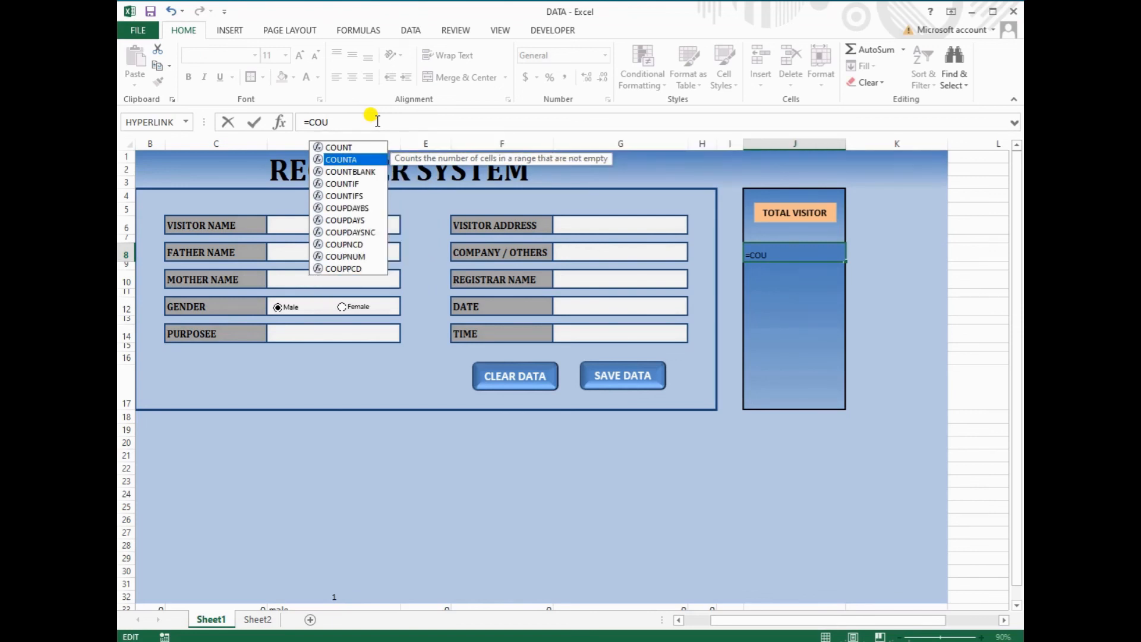
{"action": "key", "text": "Tab"}
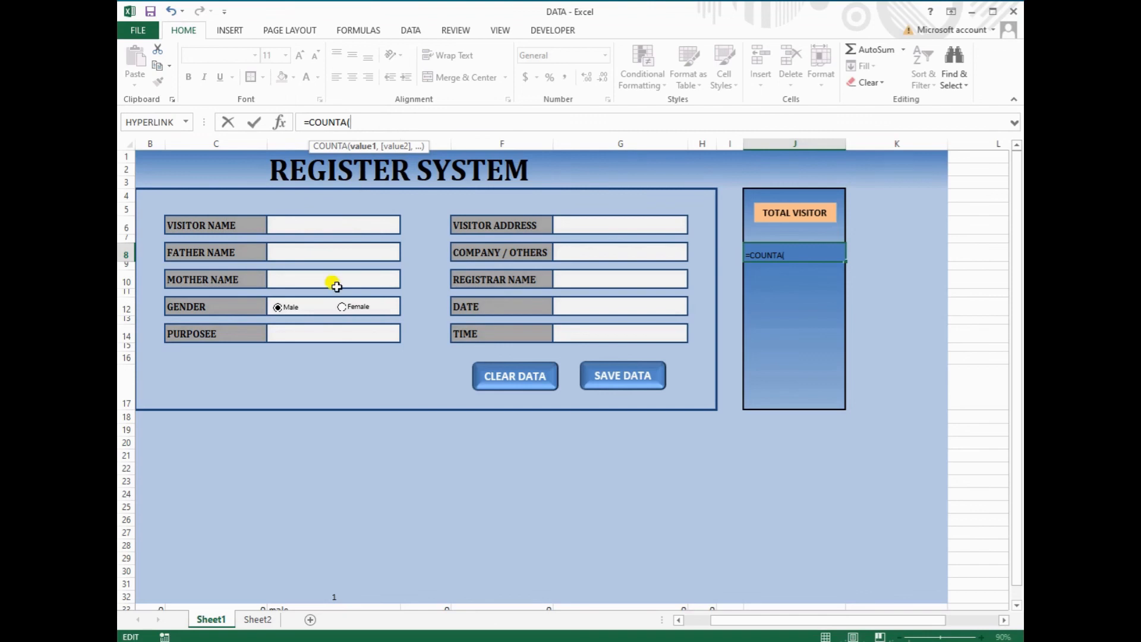
{"action": "left_click", "coordinate": [258, 619]}
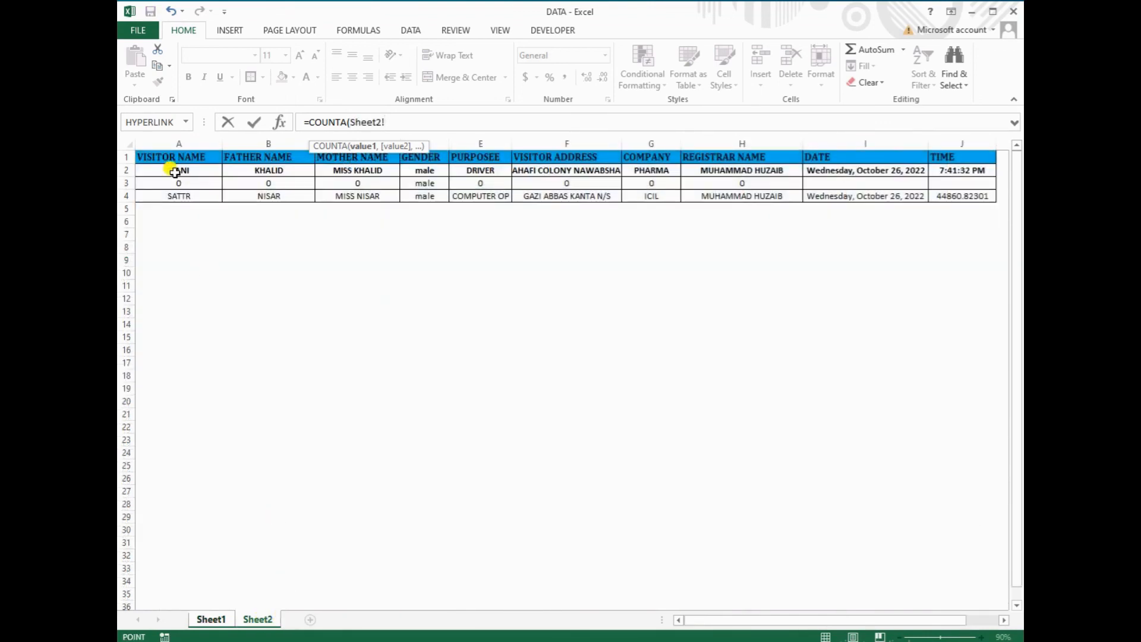
{"action": "left_click", "coordinate": [177, 143]}
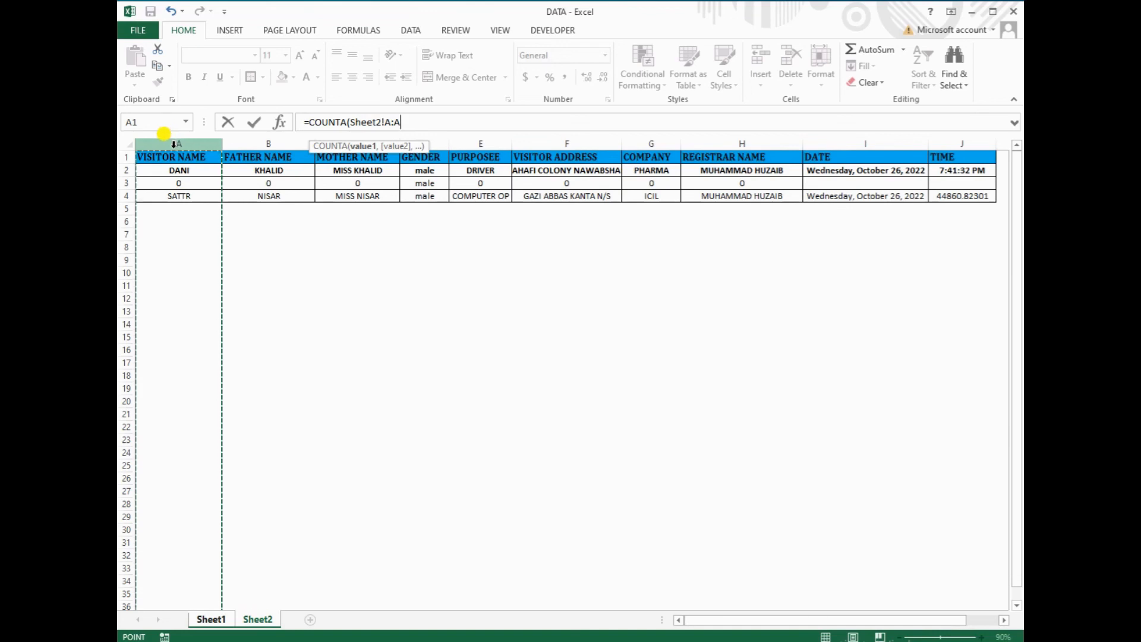
{"action": "type", "text": ")"}
{"action": "key", "text": "Return"}
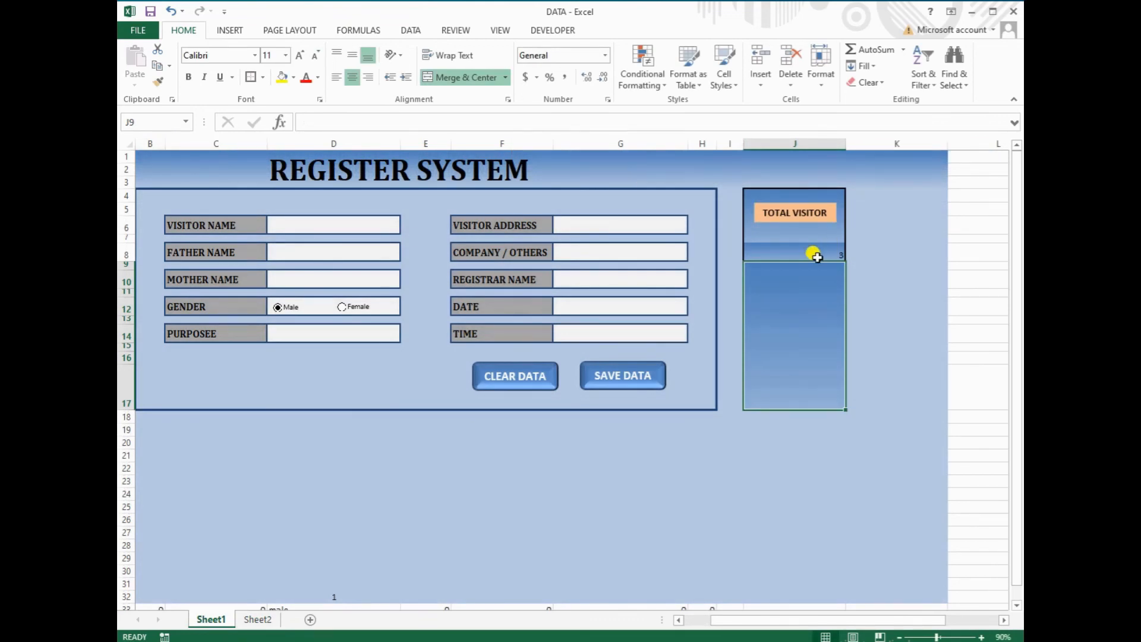
Centre J8's count both ways and make it bold at 16 point
{"action": "left_click", "coordinate": [810, 254]}
{"action": "left_click", "coordinate": [351, 77]}
{"action": "left_click", "coordinate": [353, 55]}
{"action": "left_click", "coordinate": [300, 55]}
{"action": "left_click", "coordinate": [299, 54]}
{"action": "left_click", "coordinate": [300, 54]}
{"action": "left_click", "coordinate": [188, 77]}
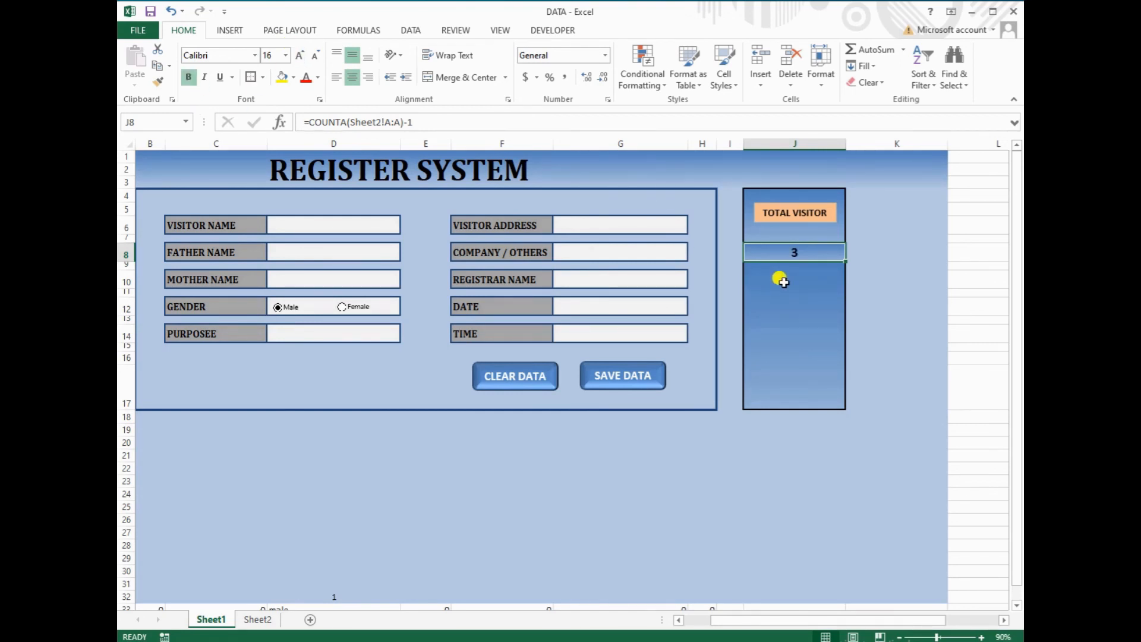